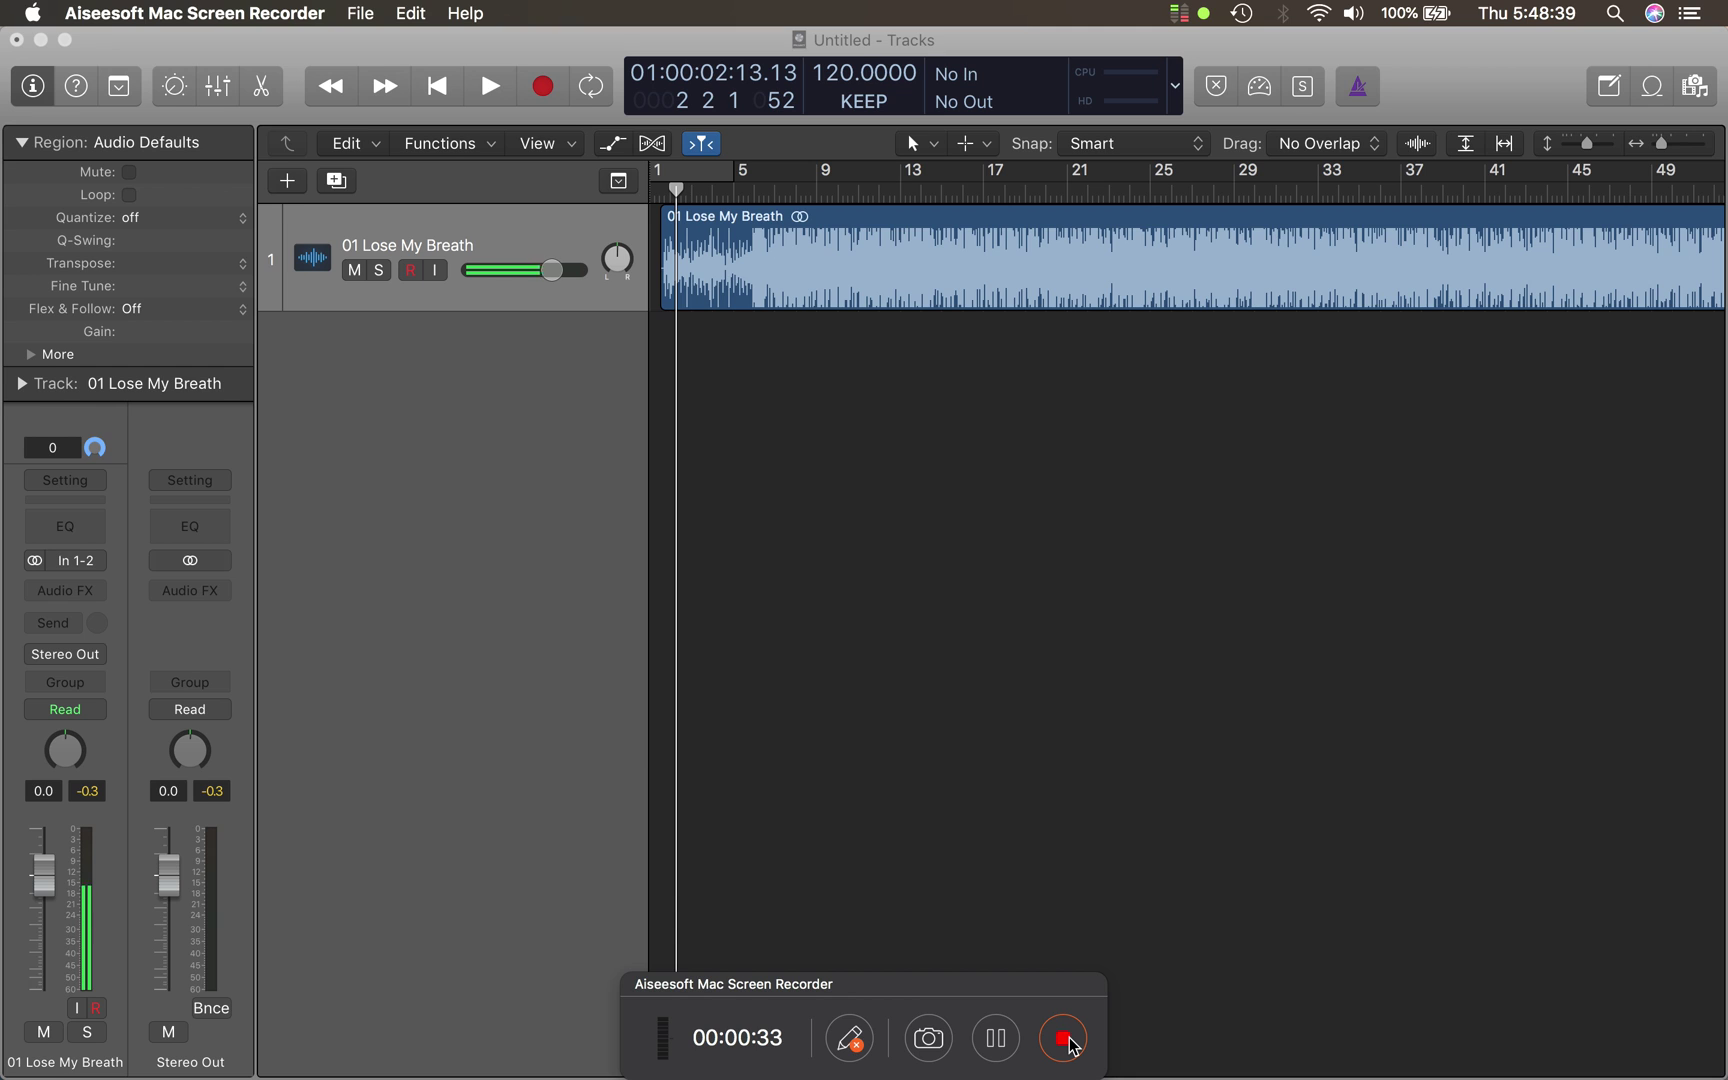
# - Switch to Logic Pro X and play the song from bar 8 to preview the section following the intro
pyautogui.click(954, 483)
pyautogui.click(883, 190)
pyautogui.moveTo(883, 195); pyautogui.dragTo(806, 190)
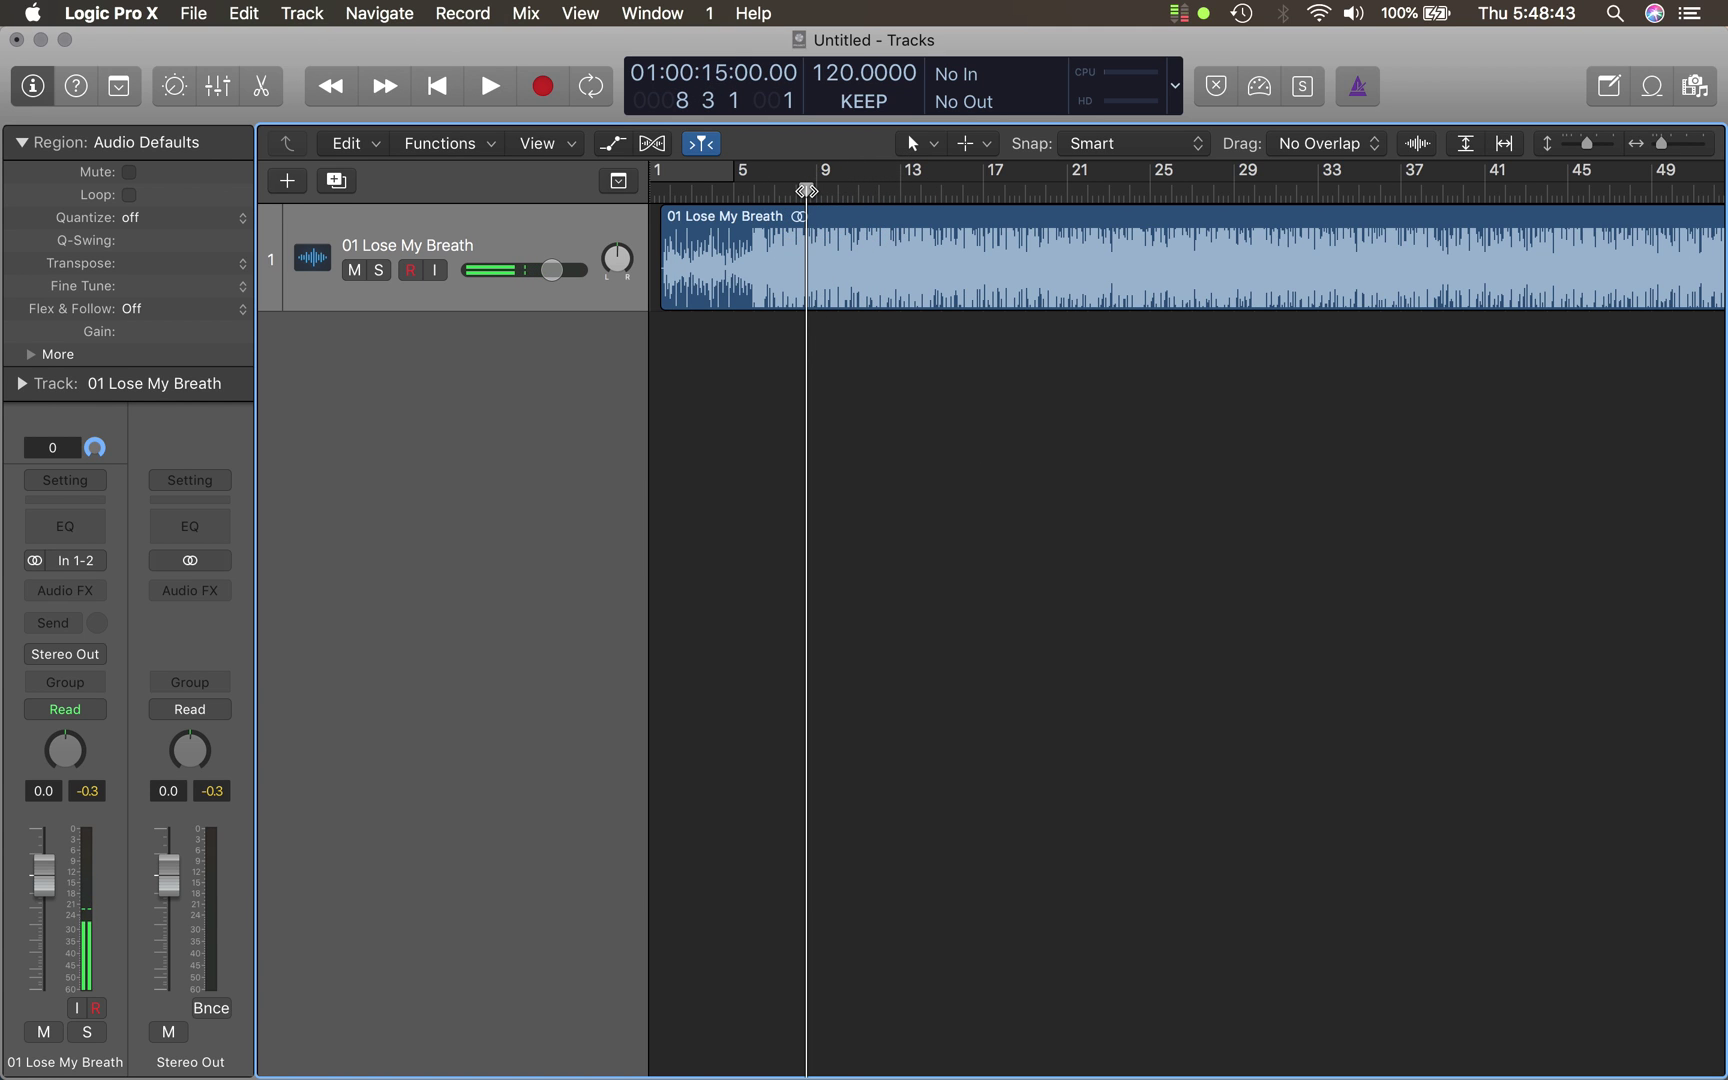
pyautogui.press('space')
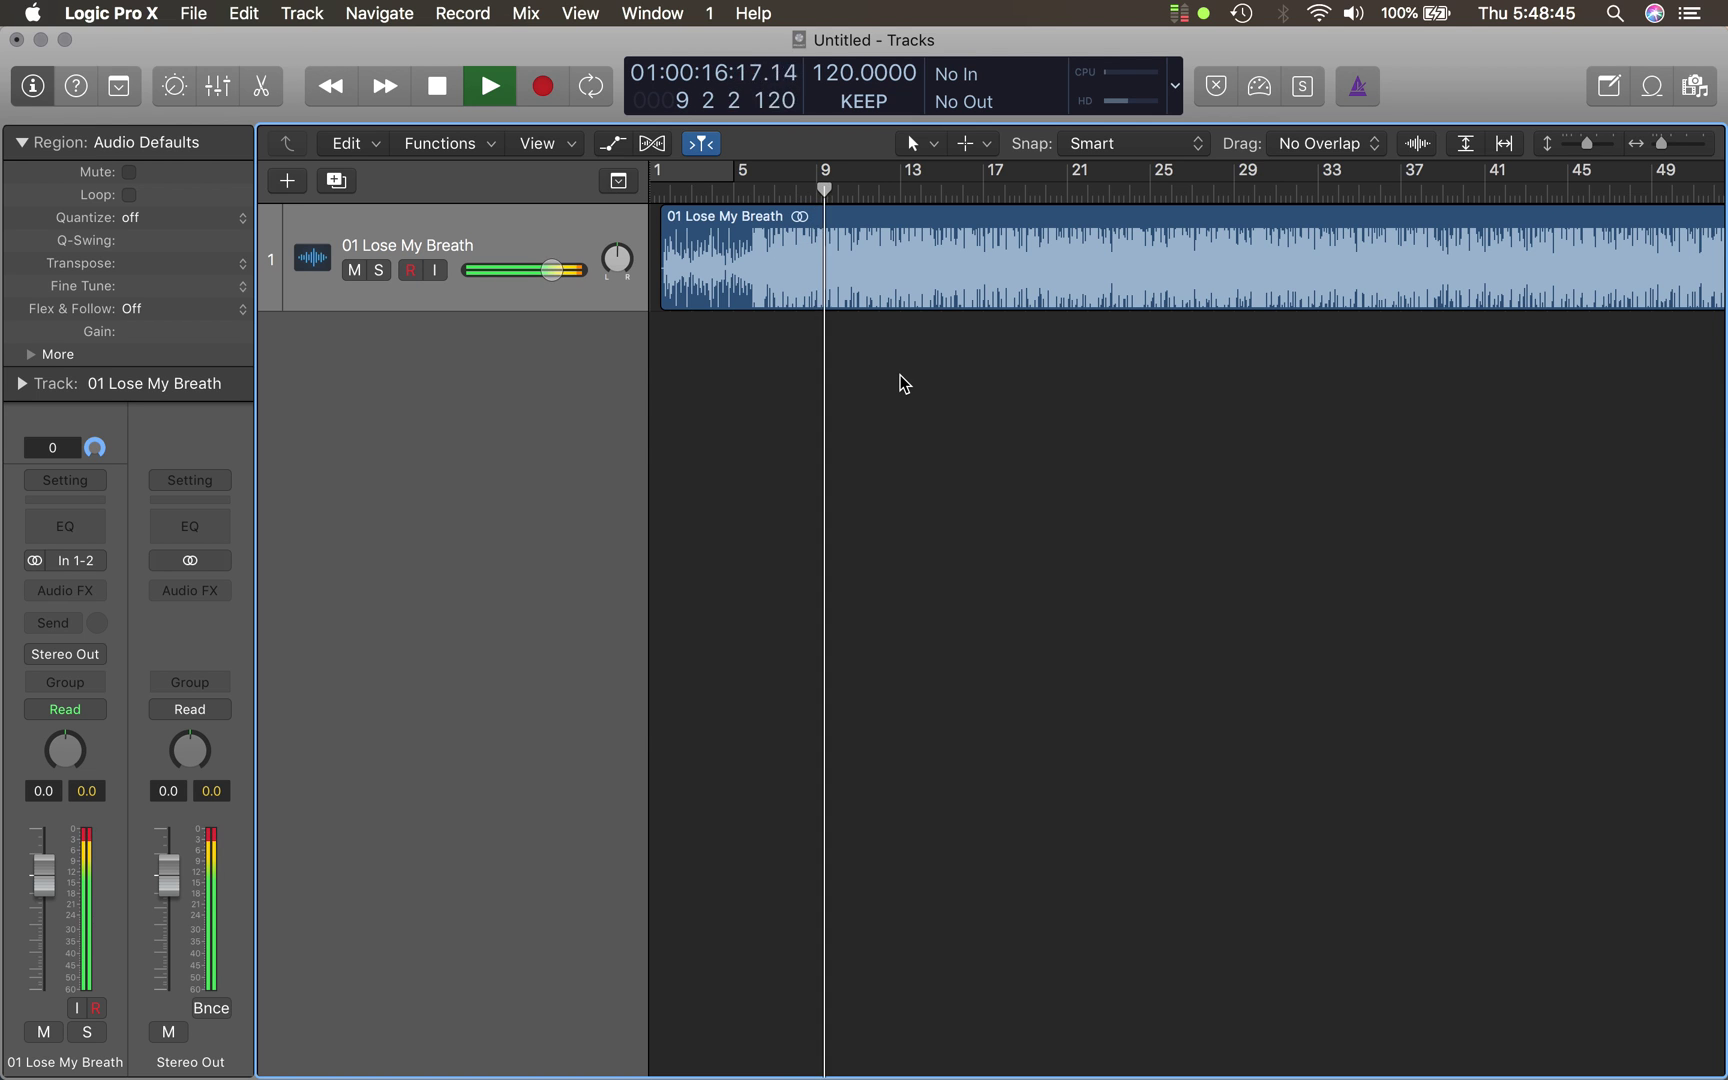
pyautogui.press('space')
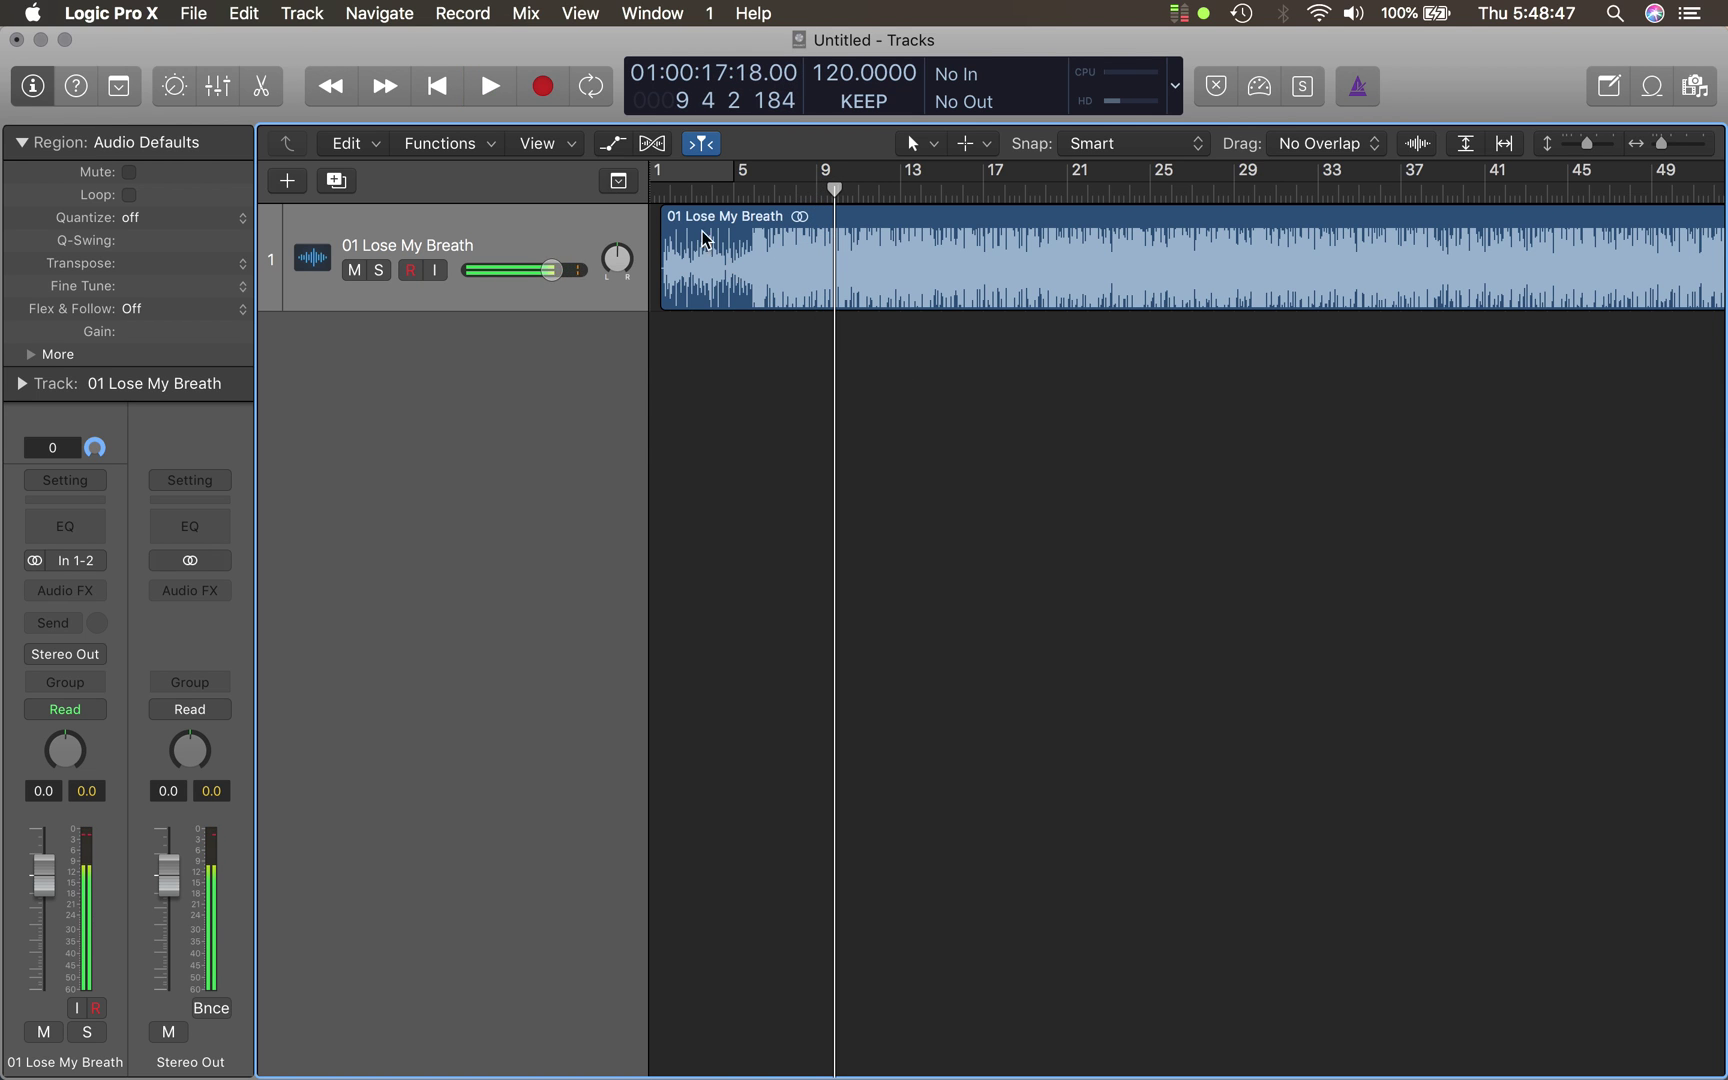
# - Play the song's intro from before the region's start up to the change at bar 6
pyautogui.click(670, 190)
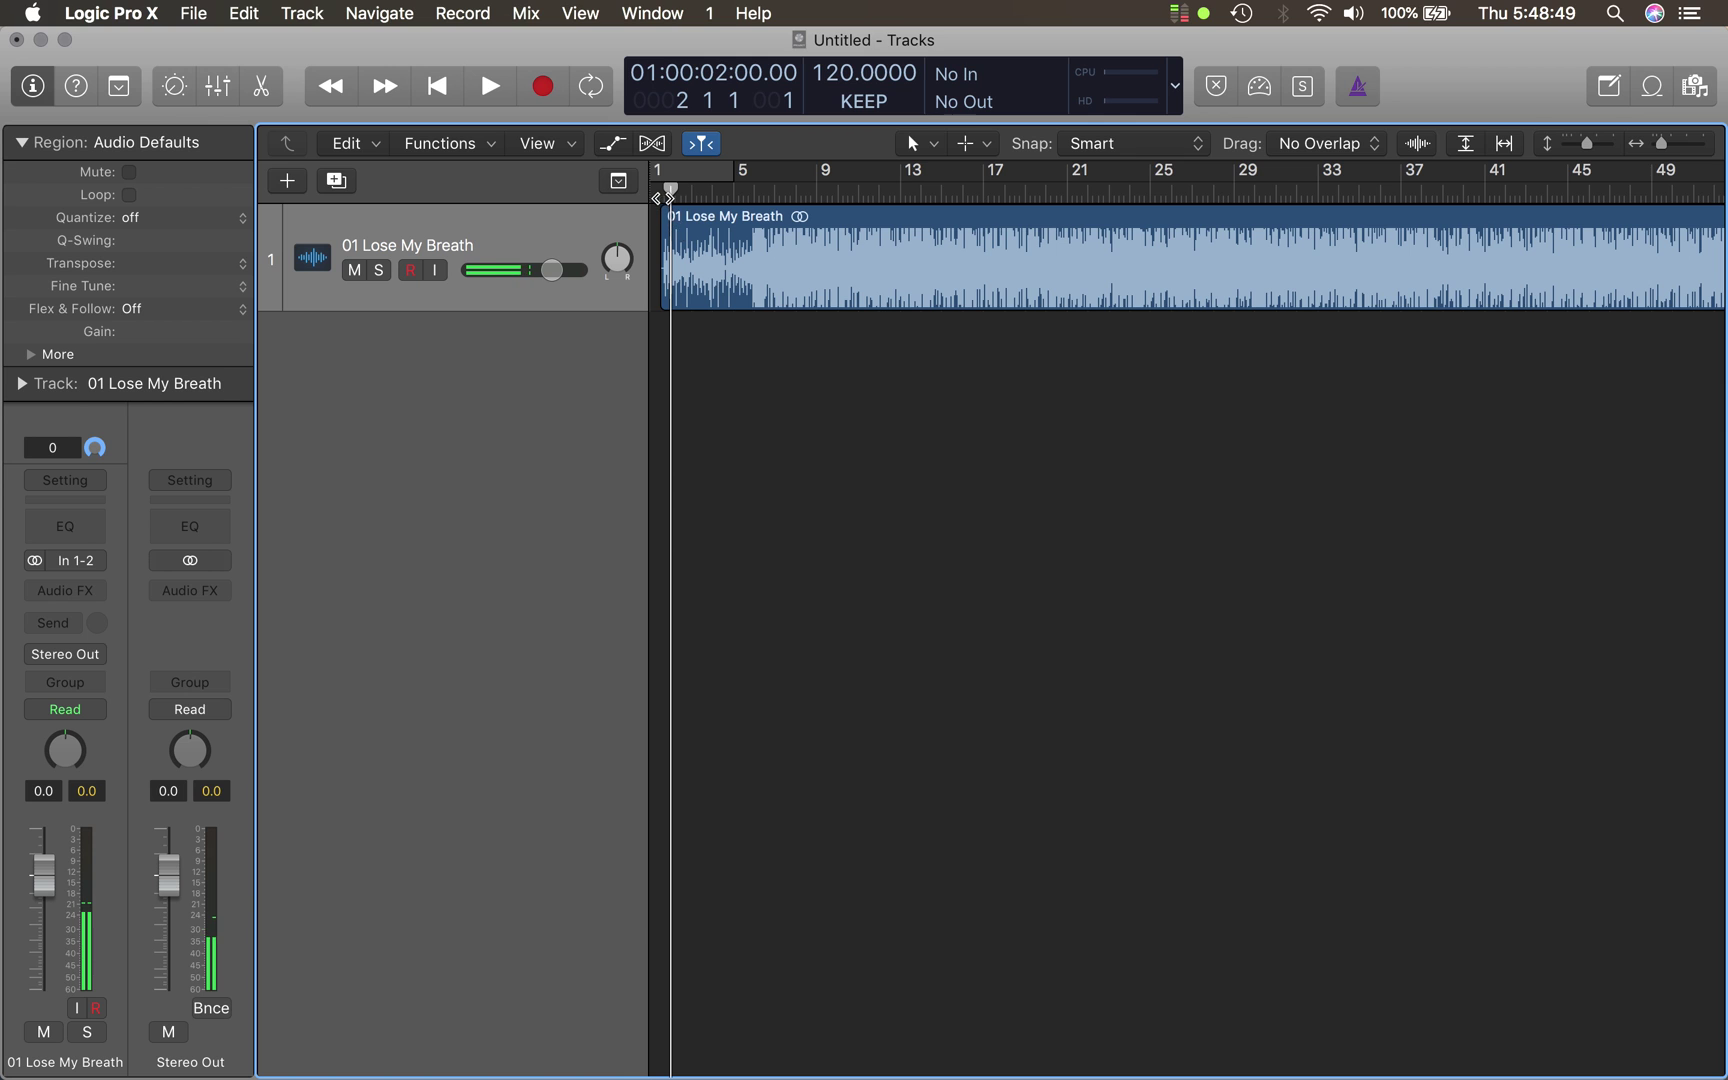
pyautogui.click(660, 192)
pyautogui.moveTo(655, 192); pyautogui.dragTo(673, 192)
pyautogui.press('super+Right')
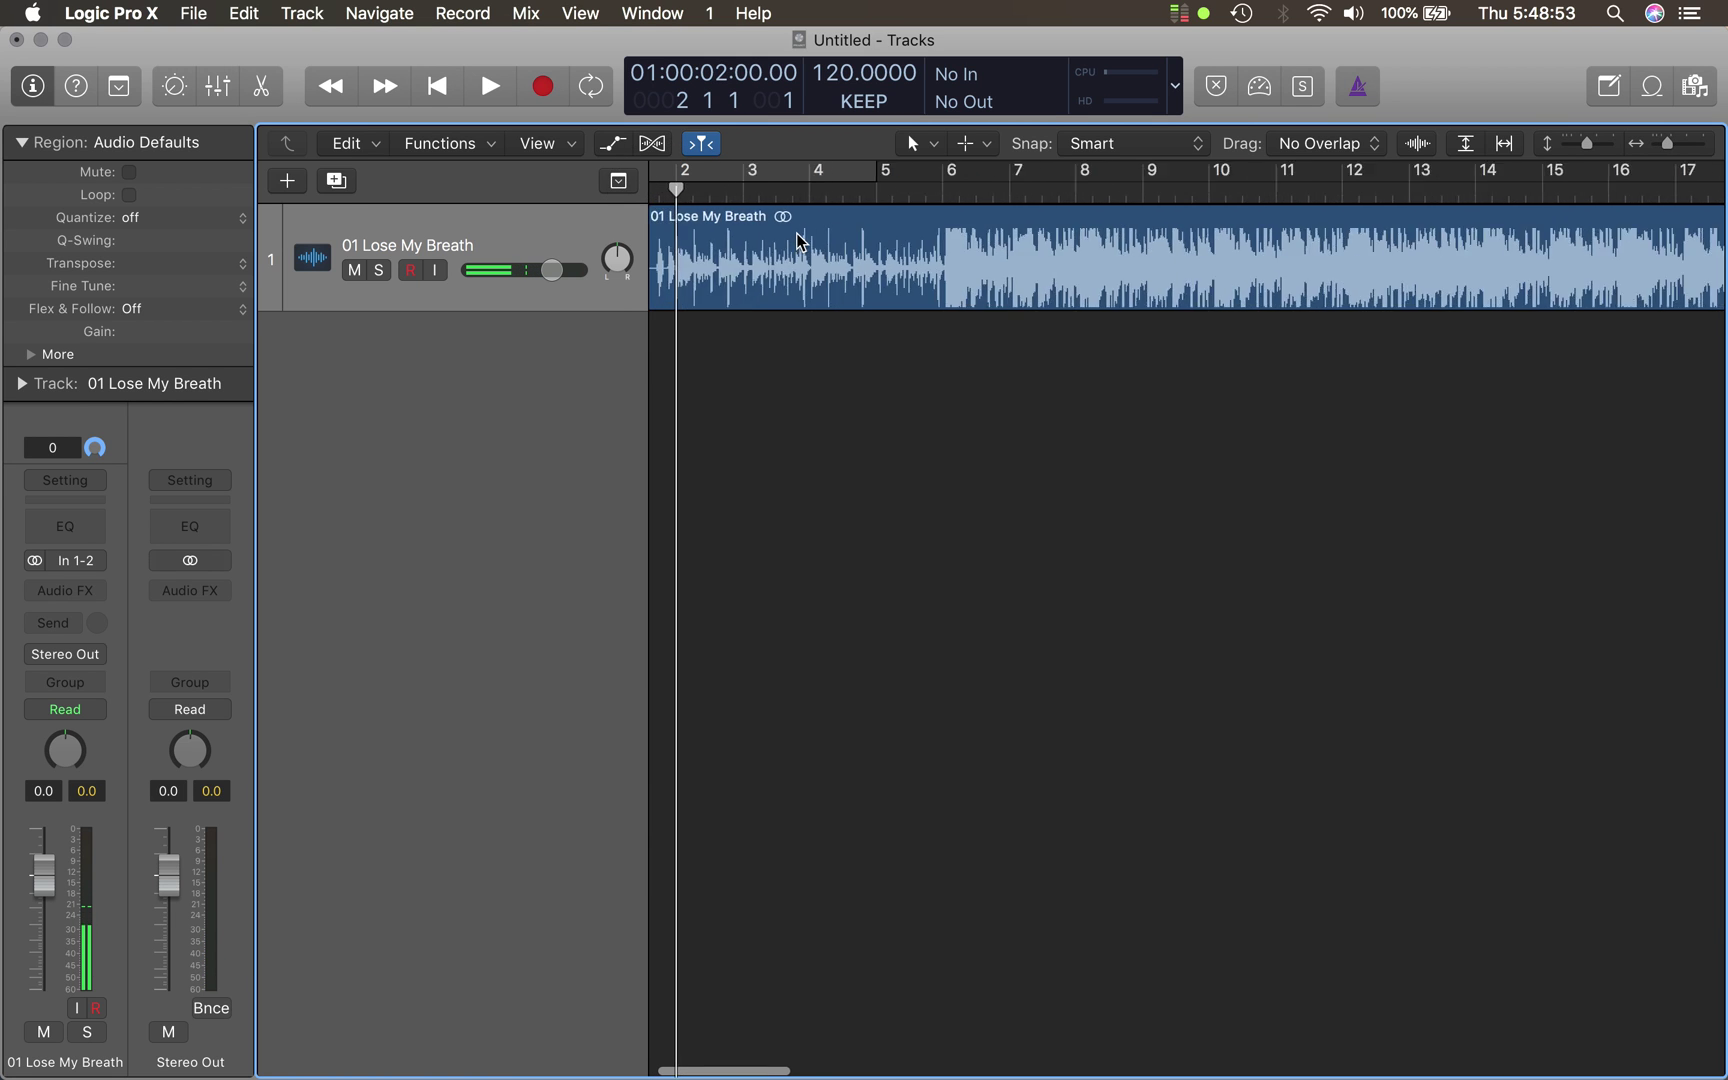
pyautogui.press('super+Right')
pyautogui.click(688, 192)
pyautogui.press('space')
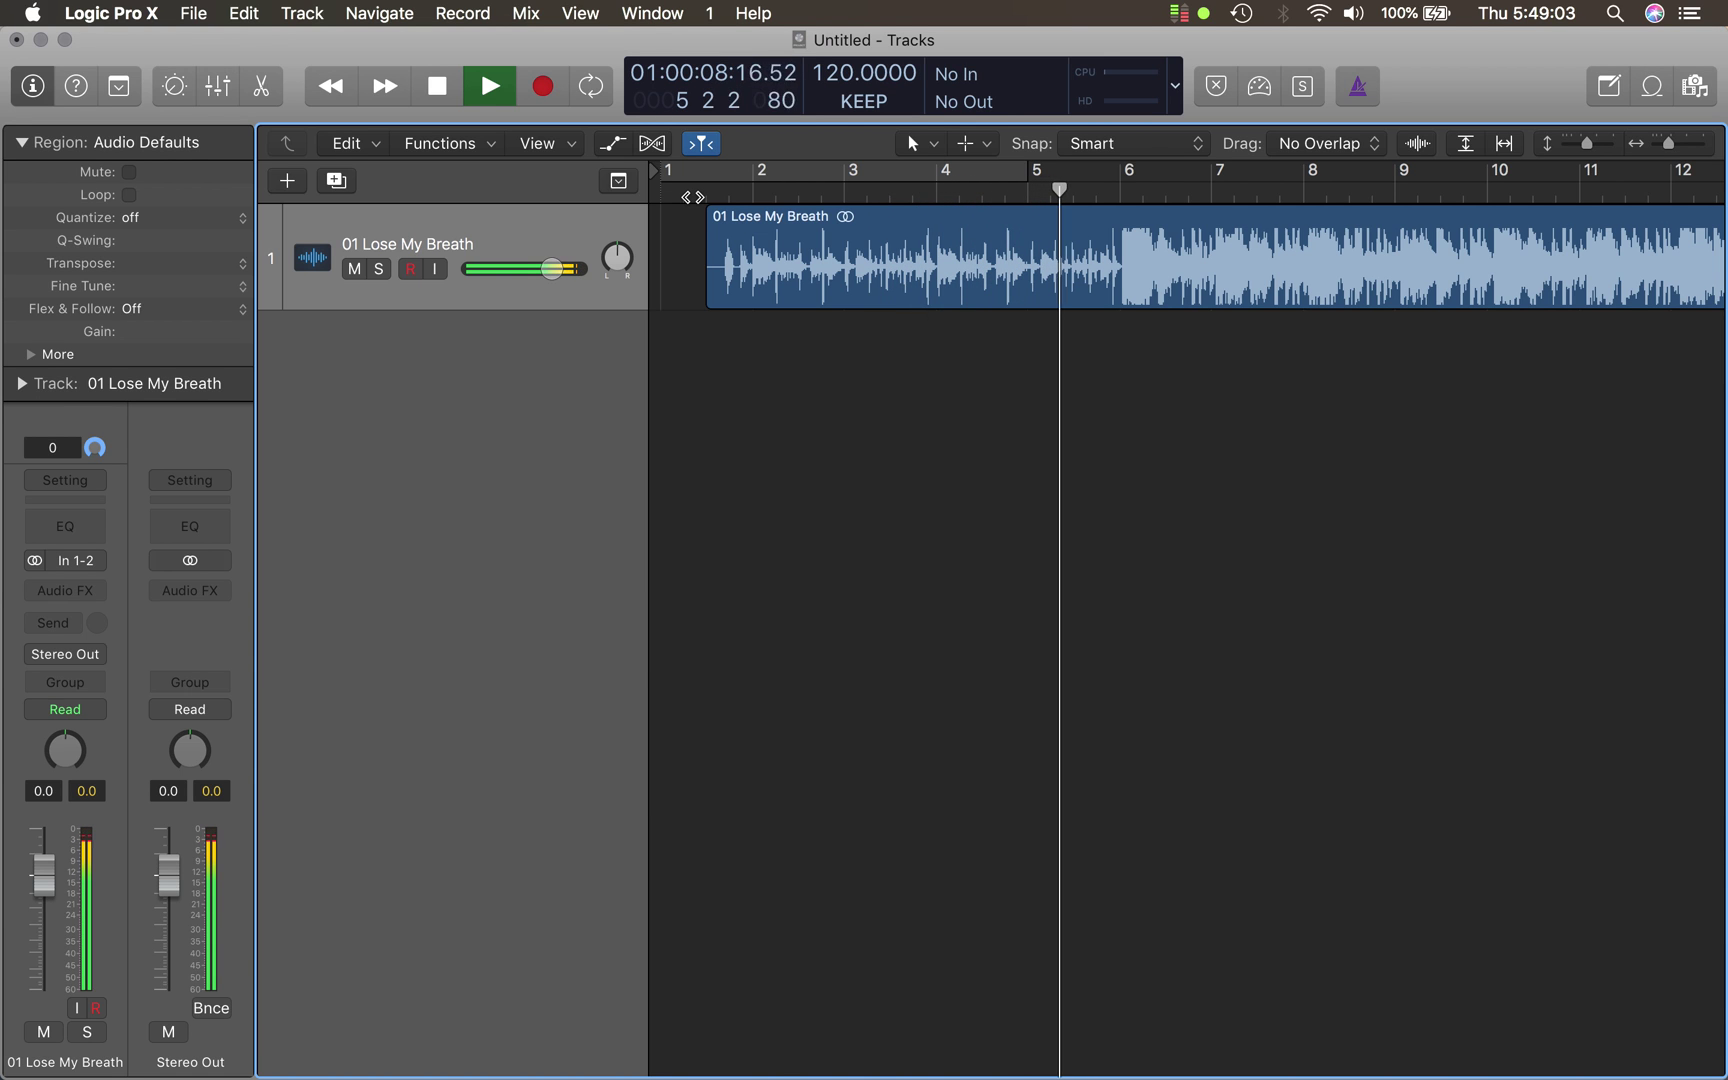
pyautogui.press('space')
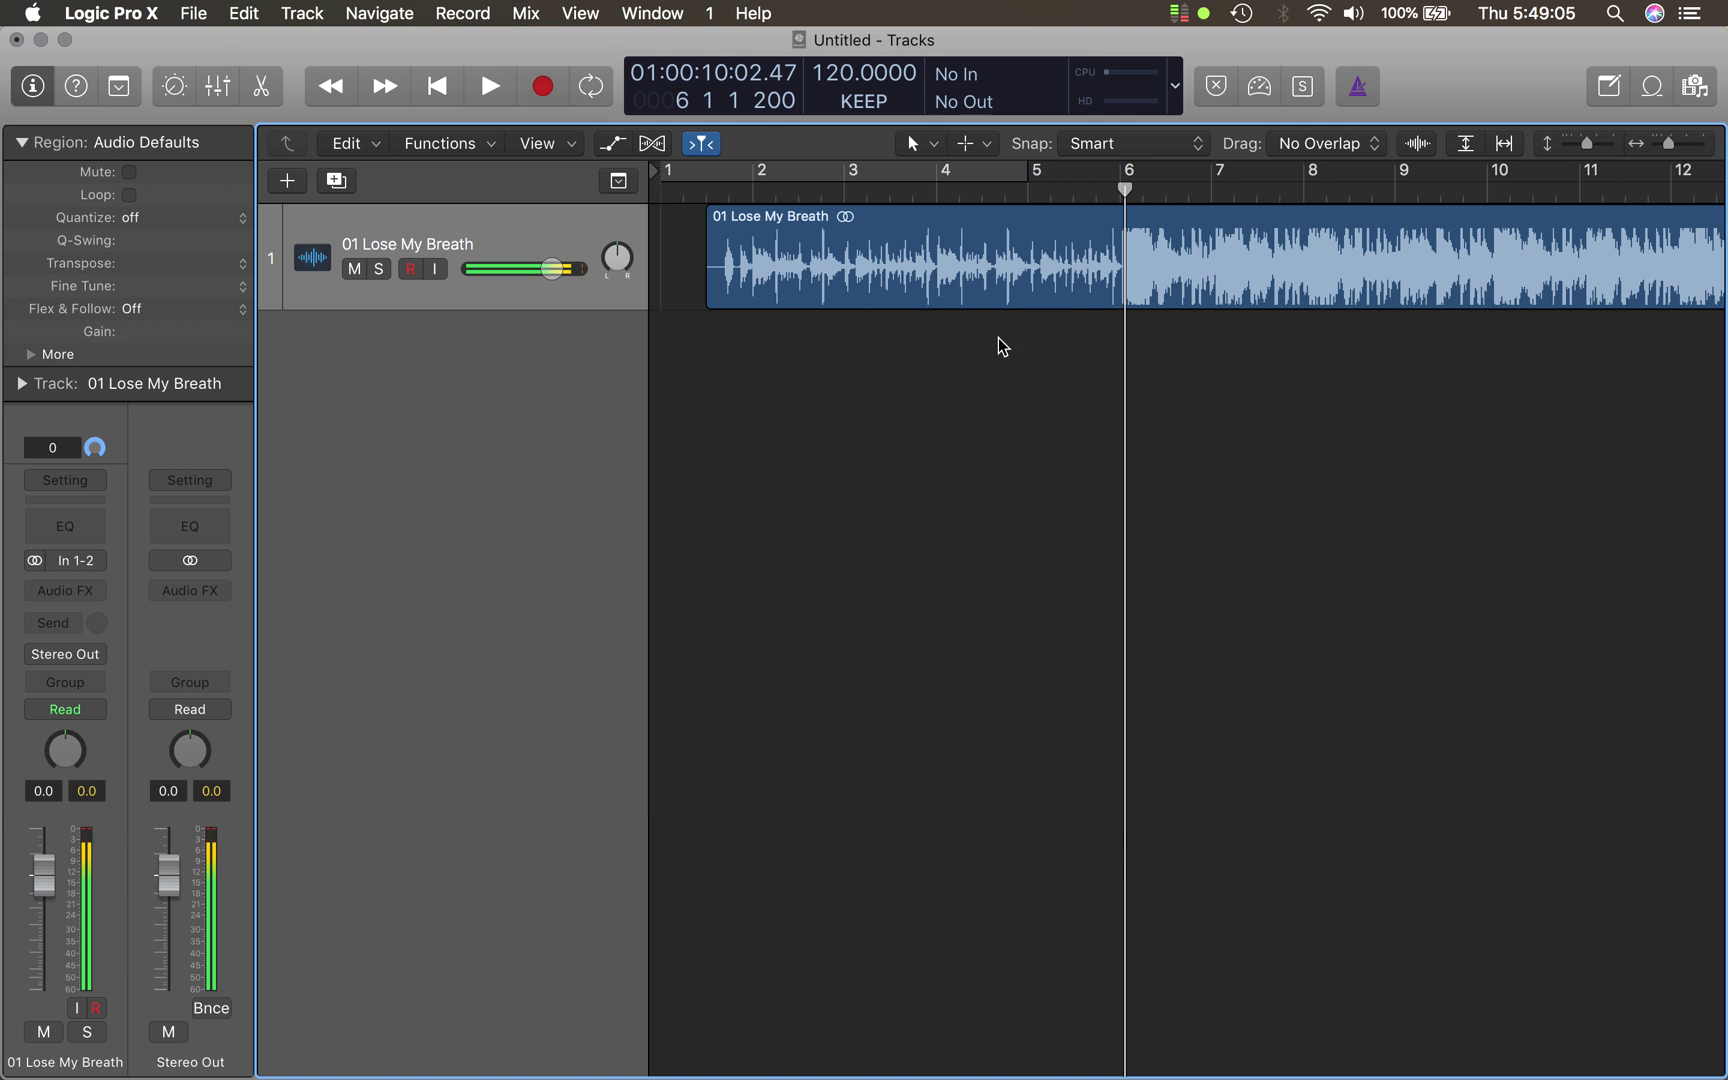
# - Play the opening of the region from 1 3 1 1 to locate the first downbeat
pyautogui.keyDown('ctrl'); pyautogui.keyDown('alt'); pyautogui.click(1057, 392); pyautogui.keyUp('alt'); pyautogui.keyUp('ctrl')
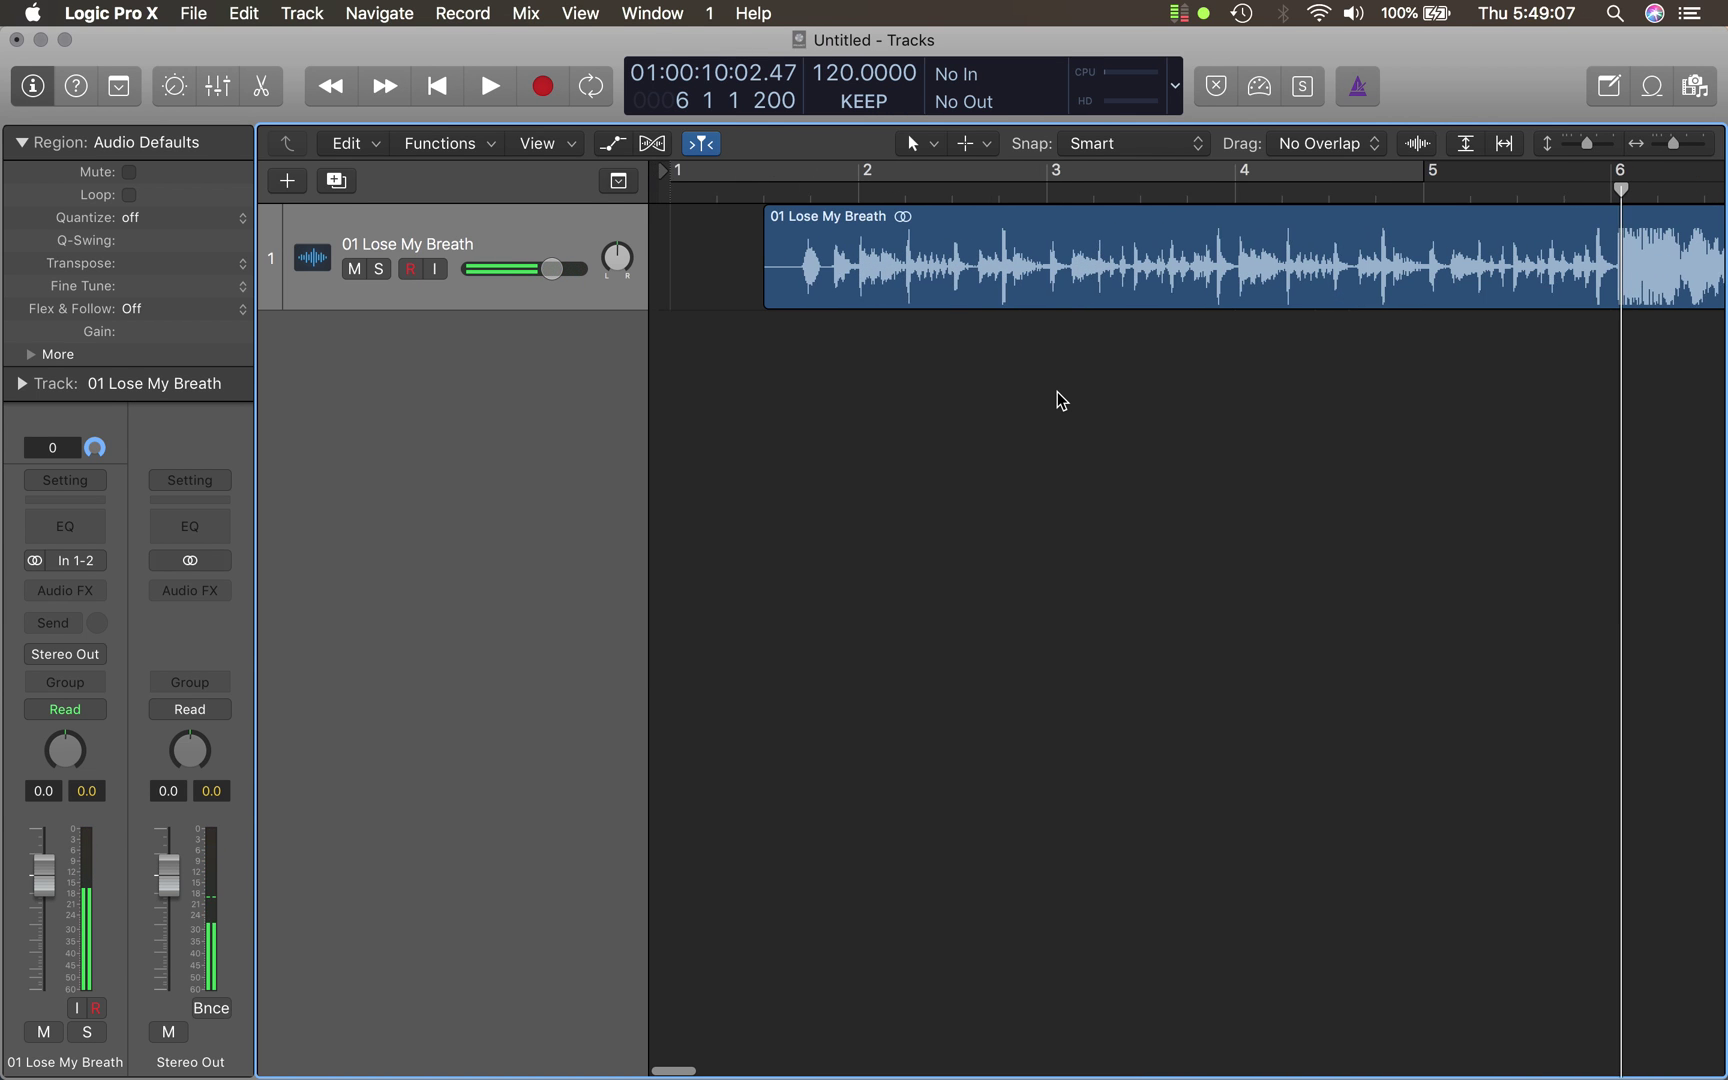
pyautogui.click(745, 193)
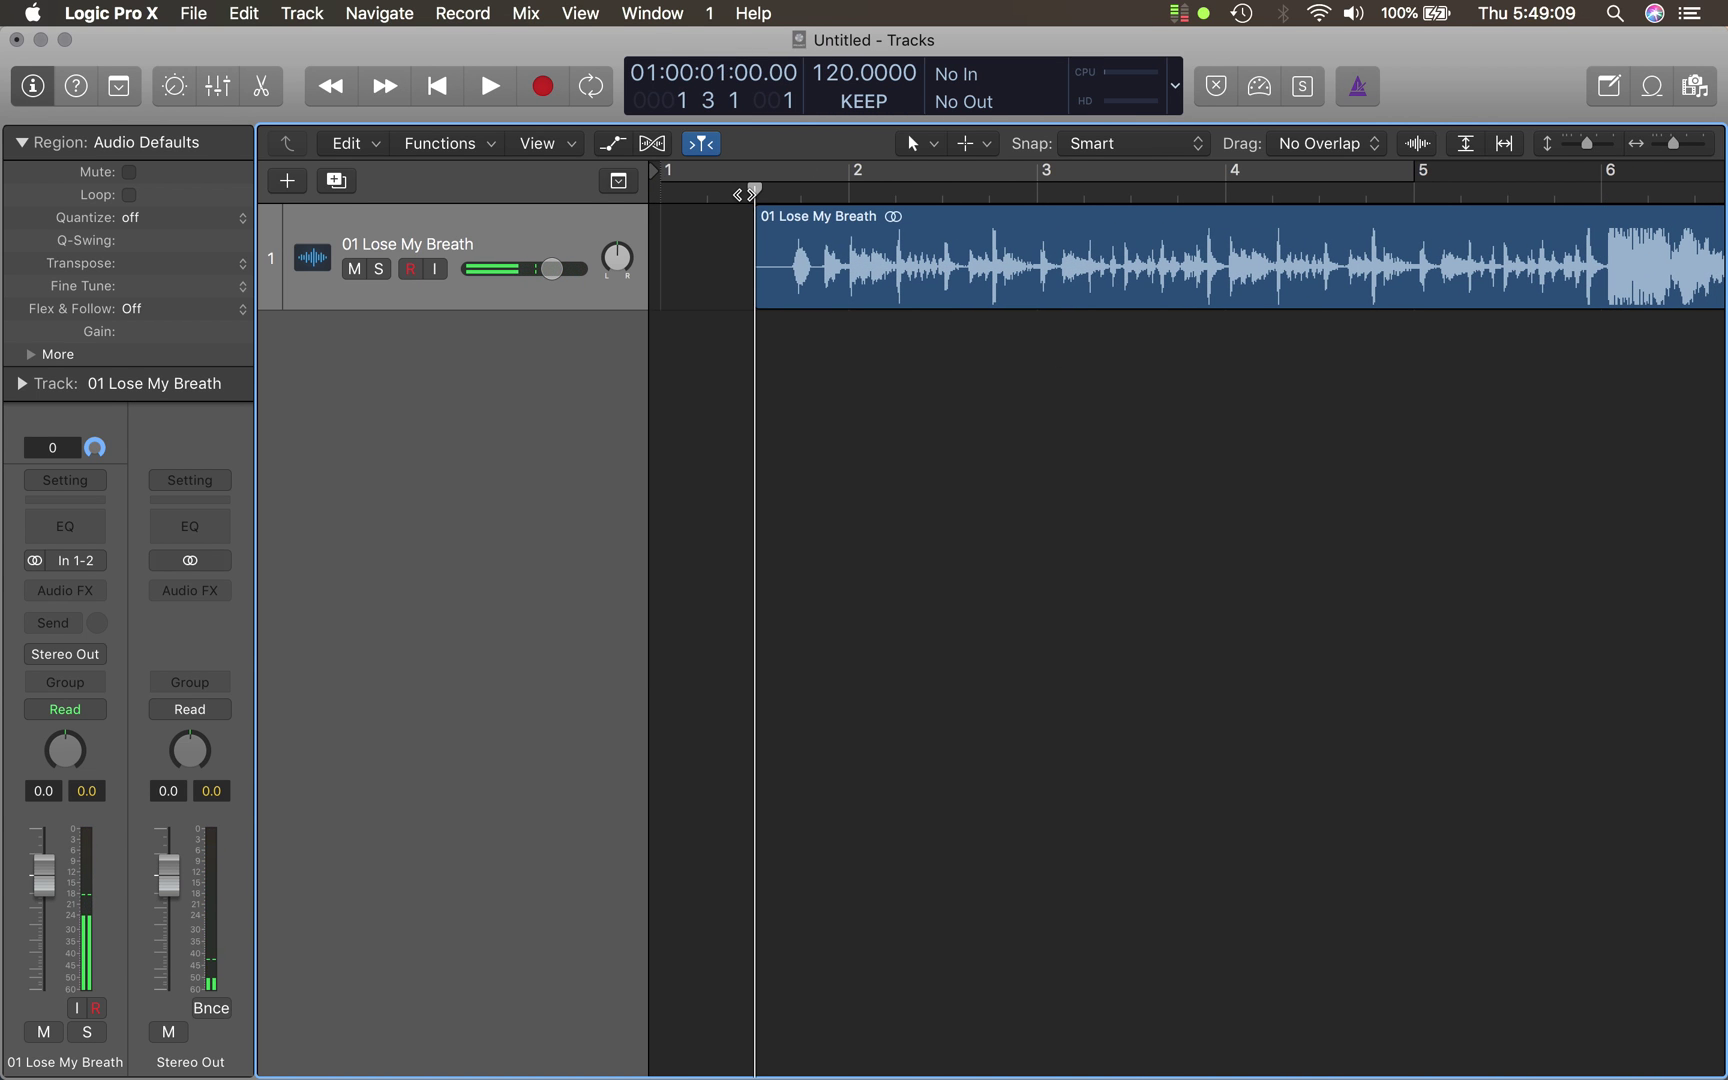
pyautogui.press('space')
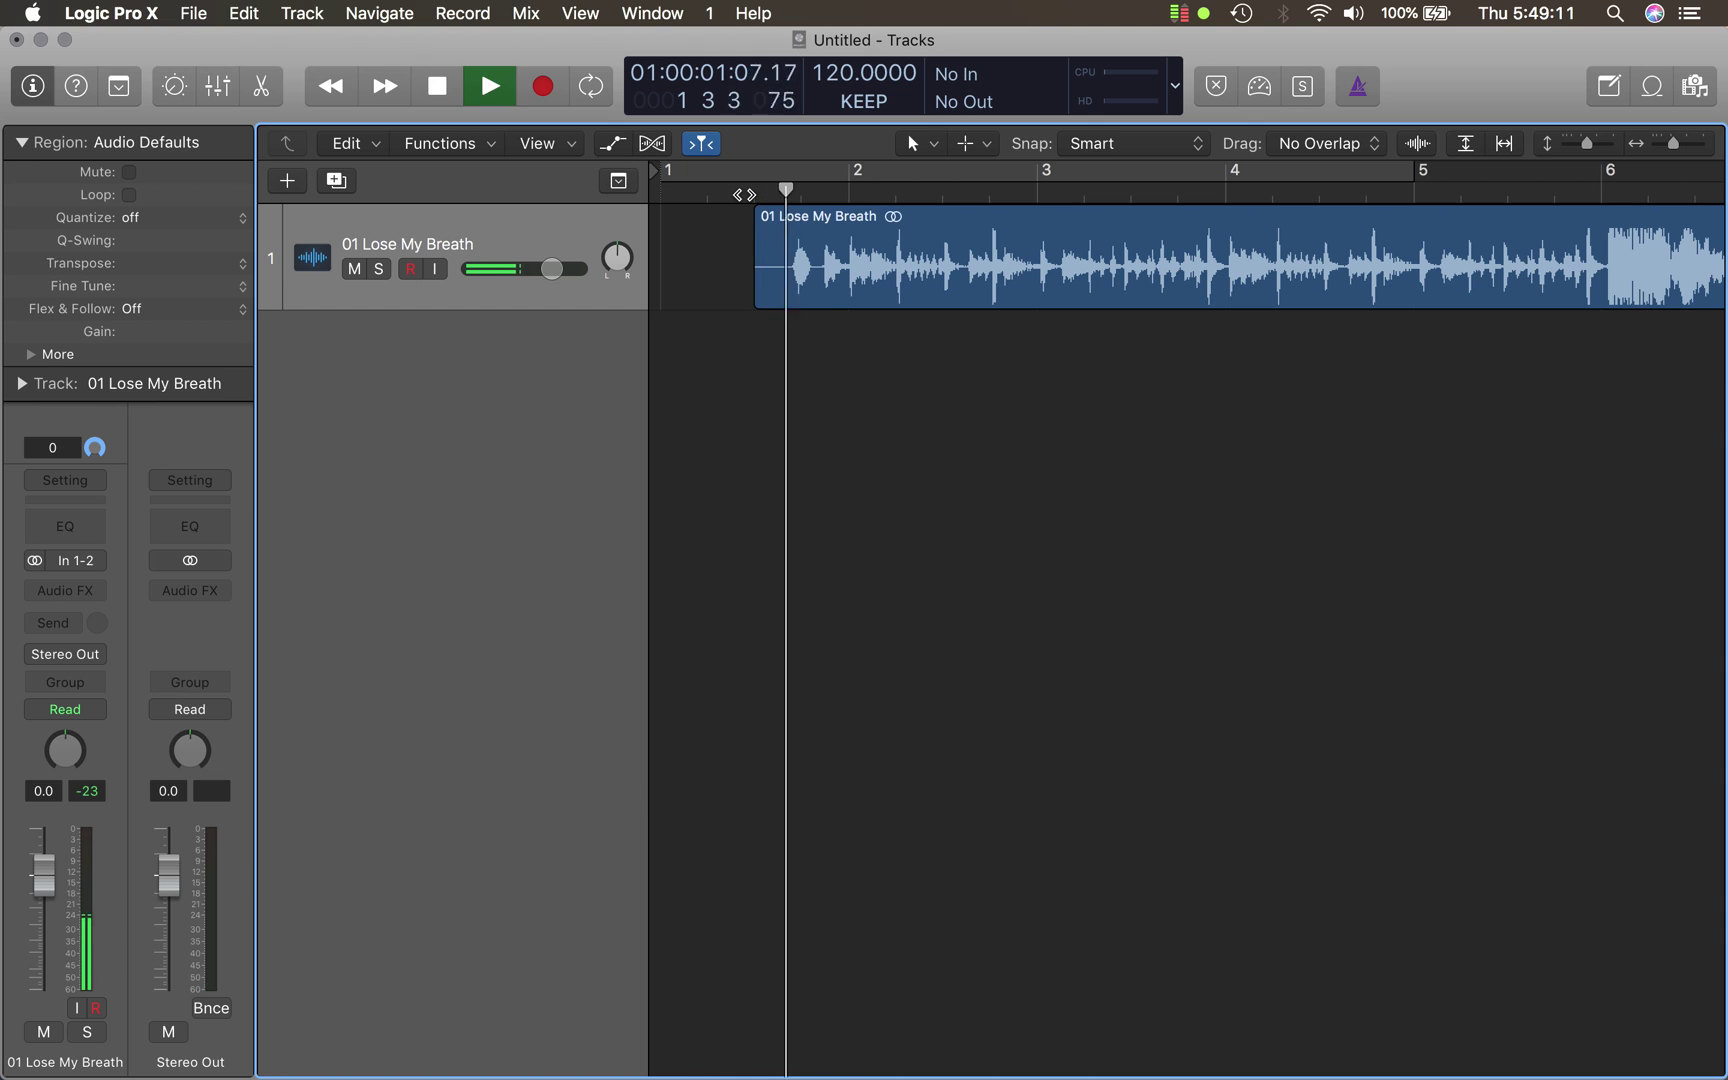
pyautogui.press('space')
# - Split the region at 2 1 1 41, just before the downbeat, and delete the part preceding it
pyautogui.keyDown('ctrl'); pyautogui.keyDown('alt'); pyautogui.click(1034, 350); pyautogui.keyUp('alt'); pyautogui.keyUp('ctrl')
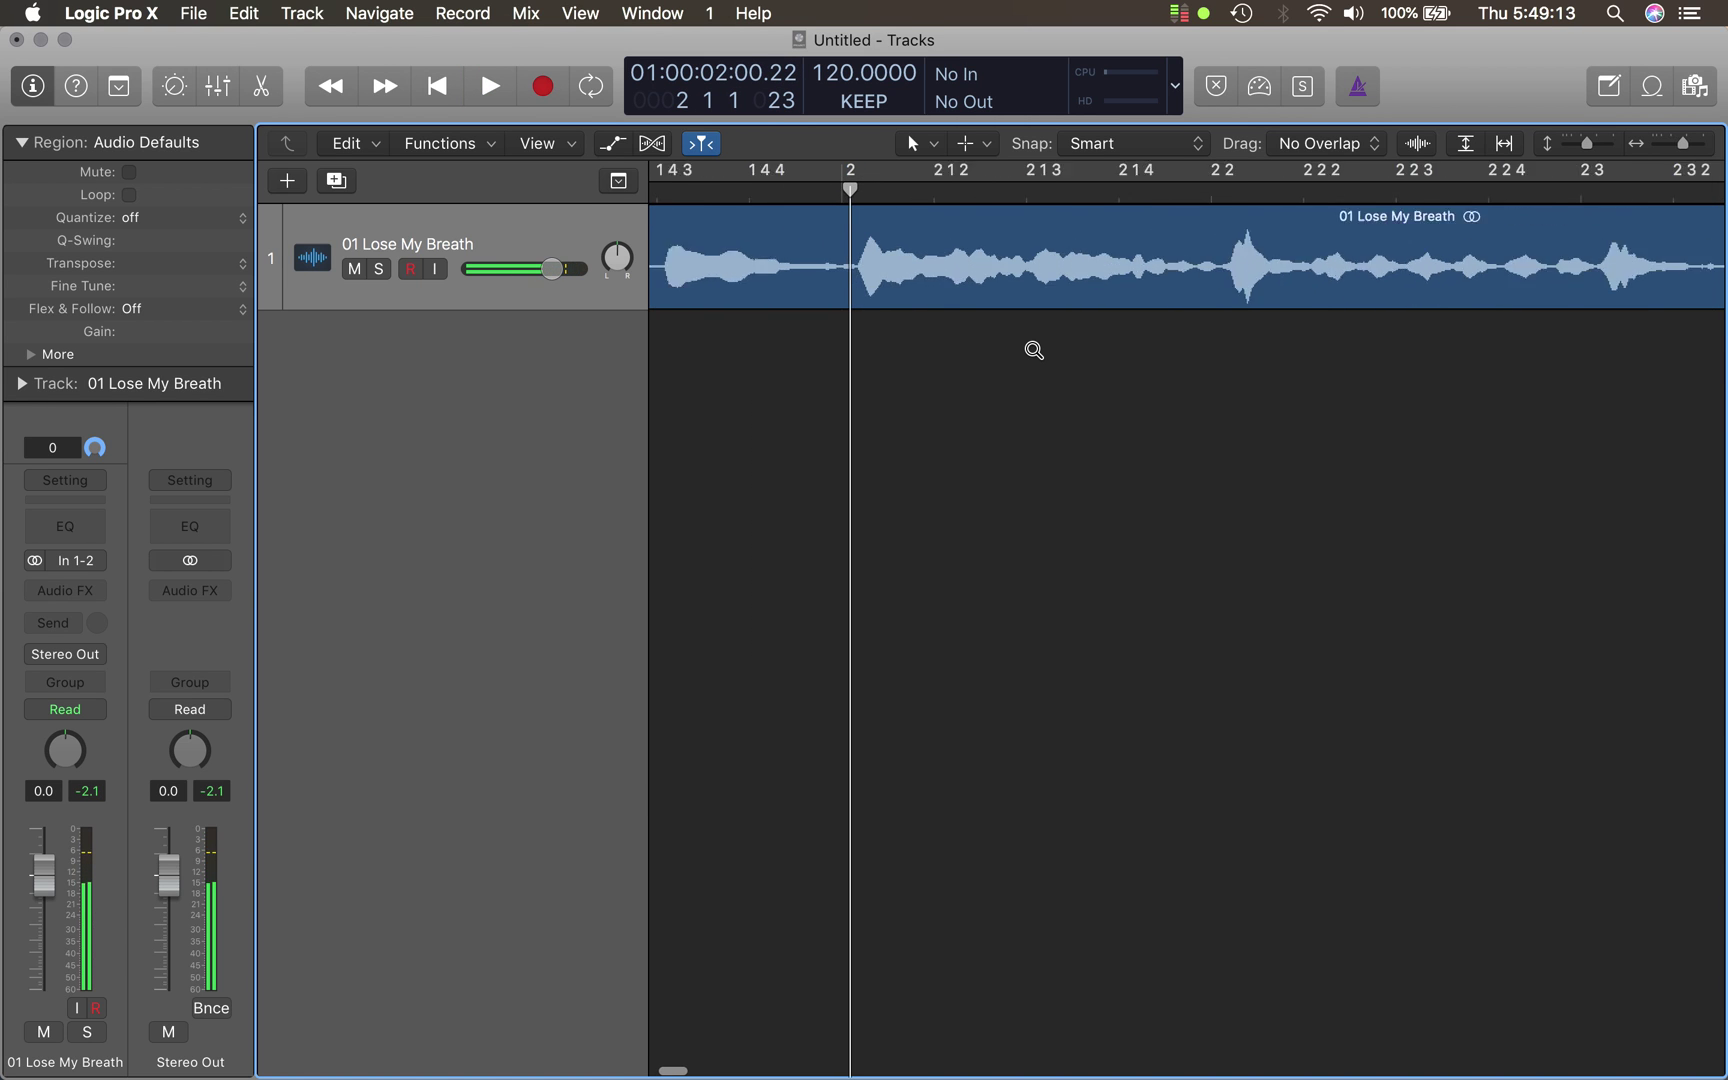
pyautogui.moveTo(955, 194); pyautogui.dragTo(866, 194)
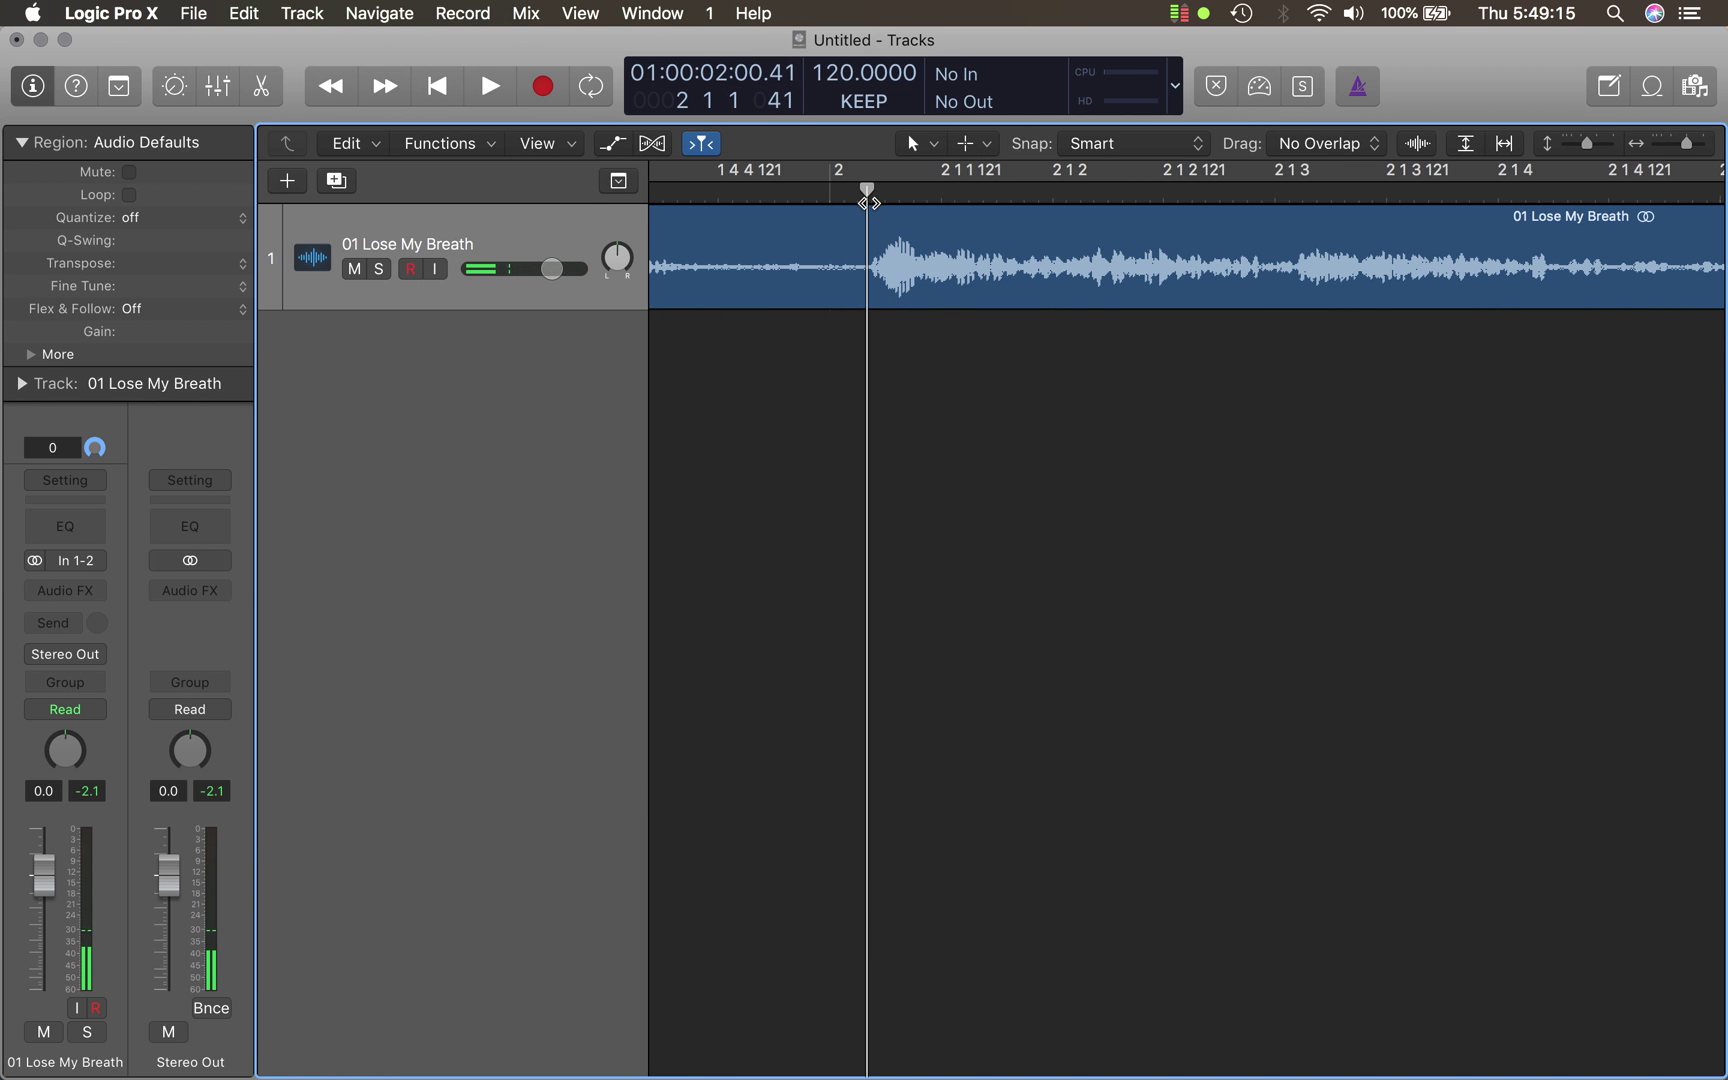
pyautogui.press('super+t')
pyautogui.click(906, 245)
pyautogui.click(828, 226)
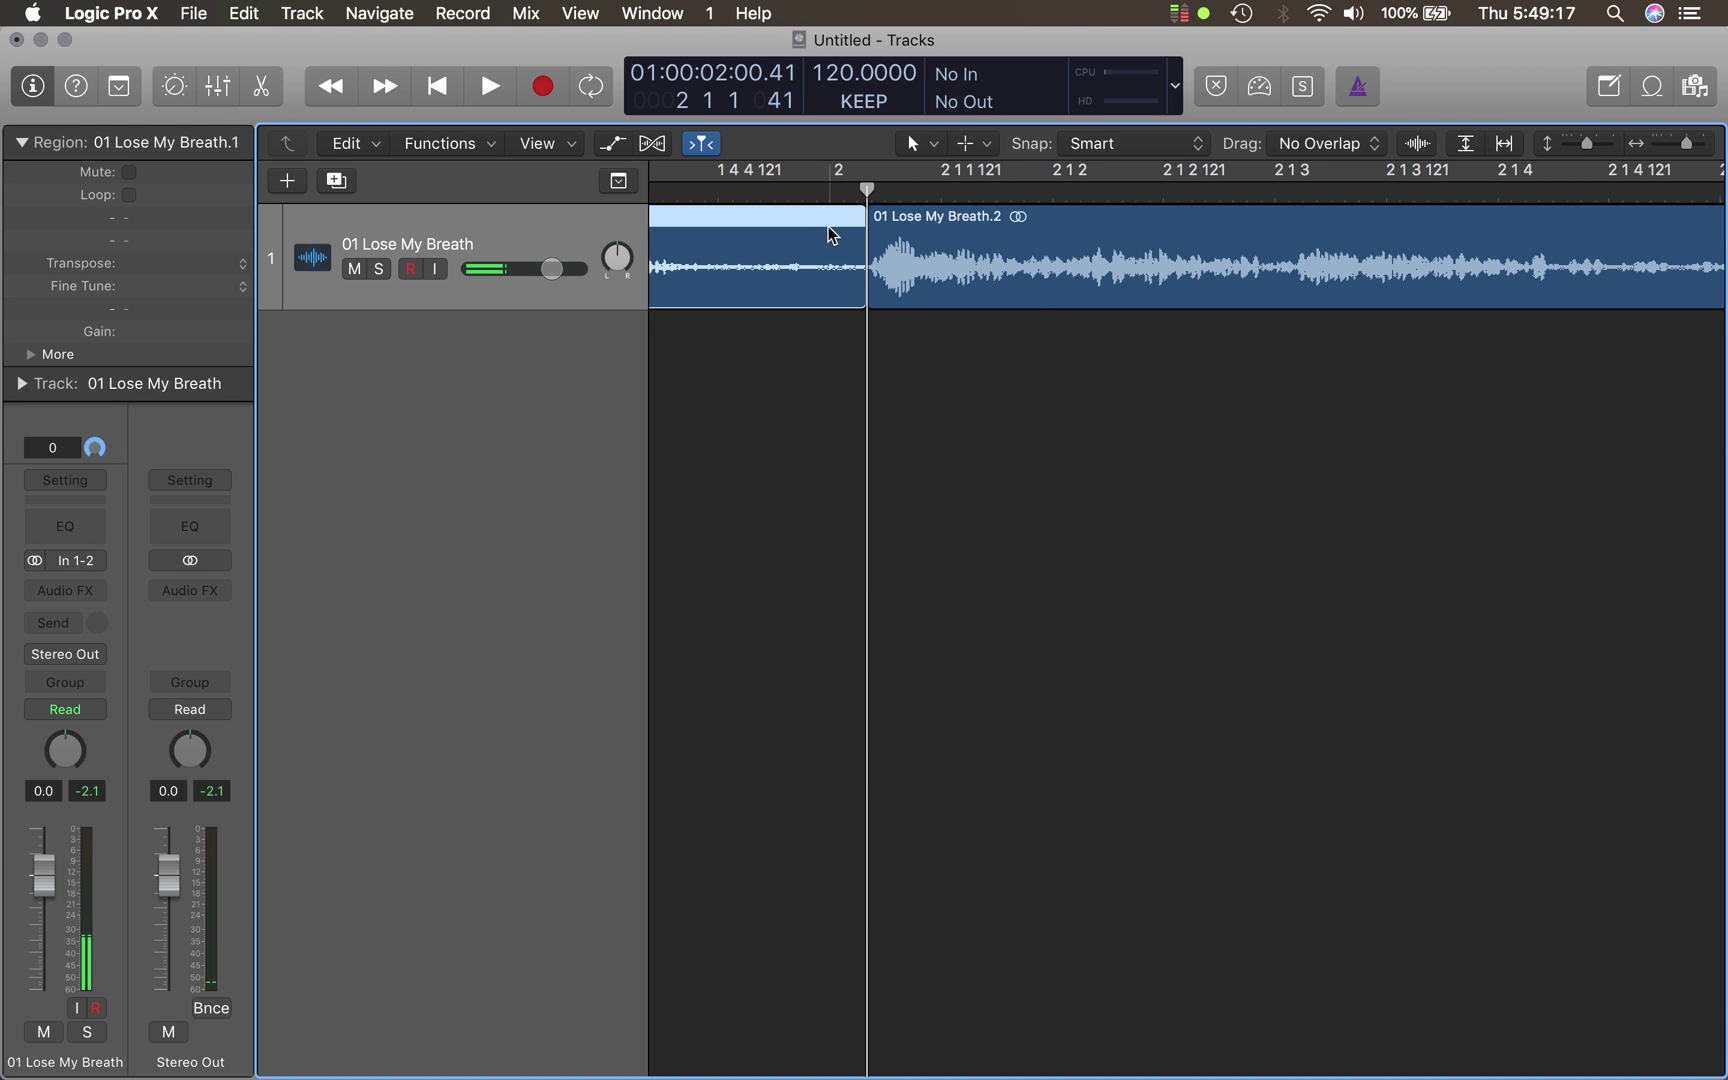
pyautogui.press('Delete')
# - Play the region from bar 6 to locate where the intro ends and the louder section begins
pyautogui.keyDown('ctrl'); pyautogui.keyDown('alt'); pyautogui.click(1004, 432); pyautogui.keyUp('alt'); pyautogui.keyUp('ctrl')
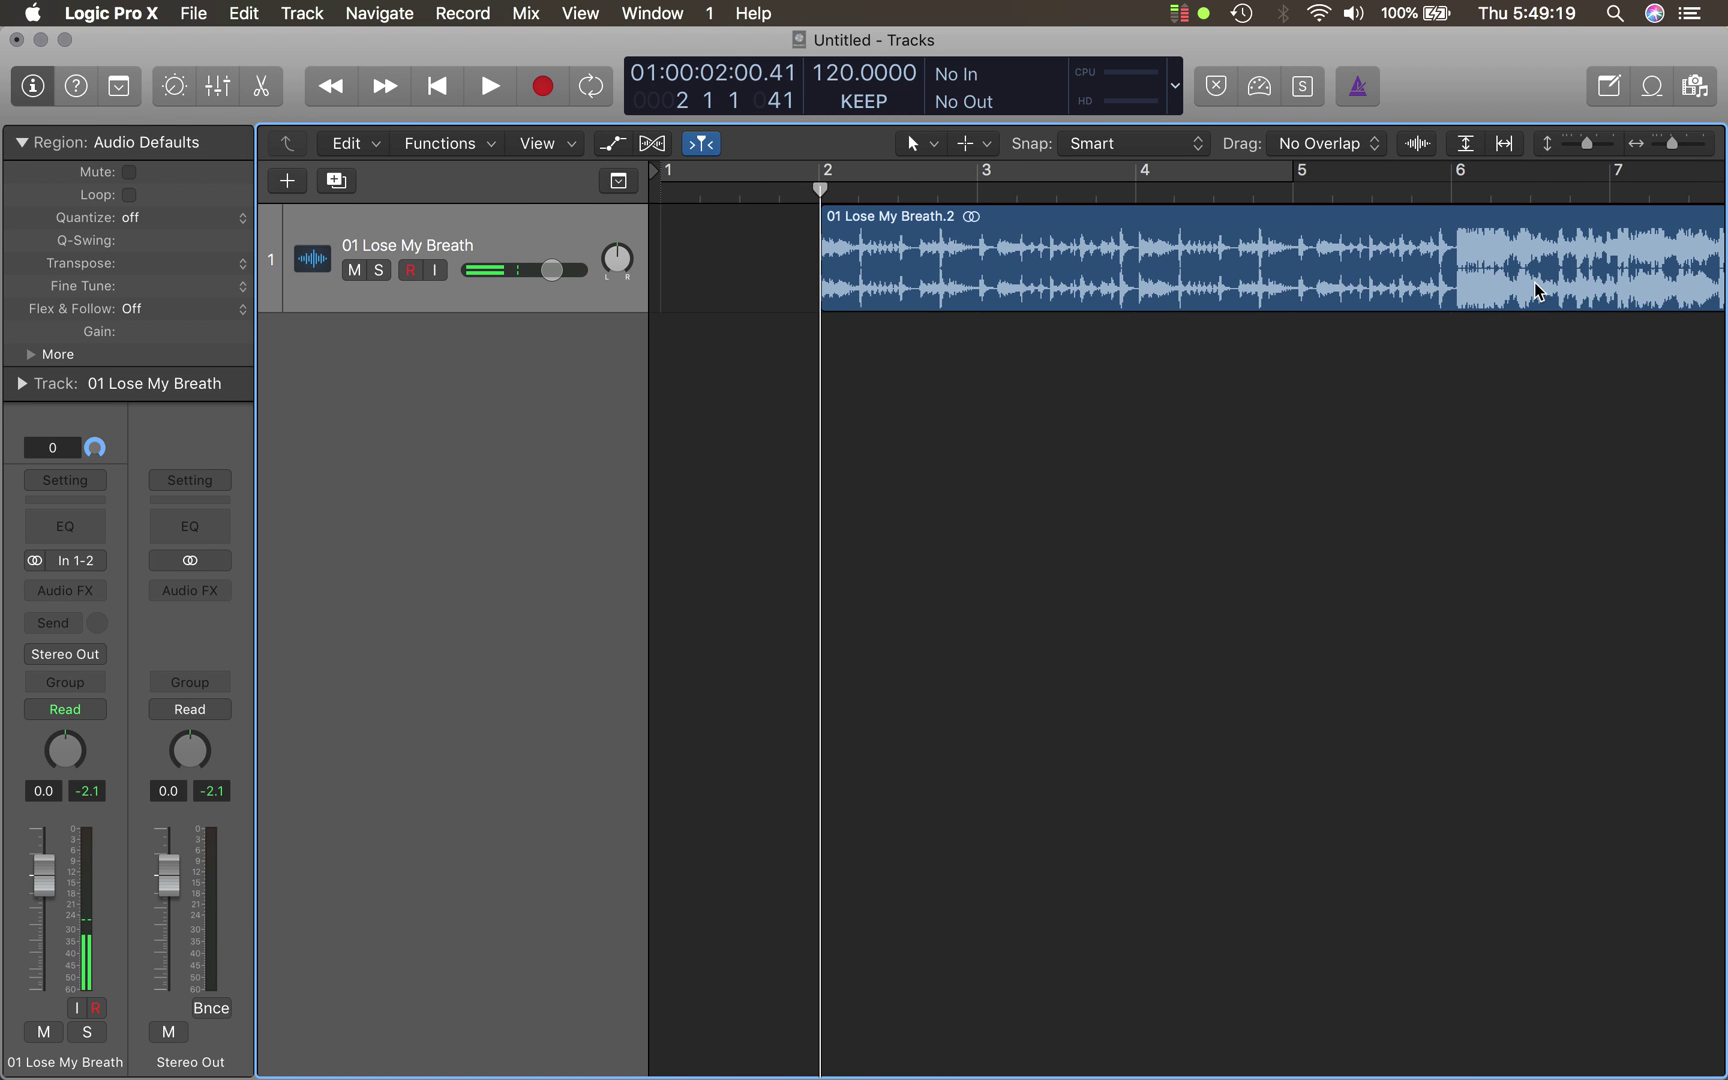
pyautogui.click(1449, 192)
pyautogui.press('super+Right')
pyautogui.press('super+Right')
pyautogui.press('super+Right')
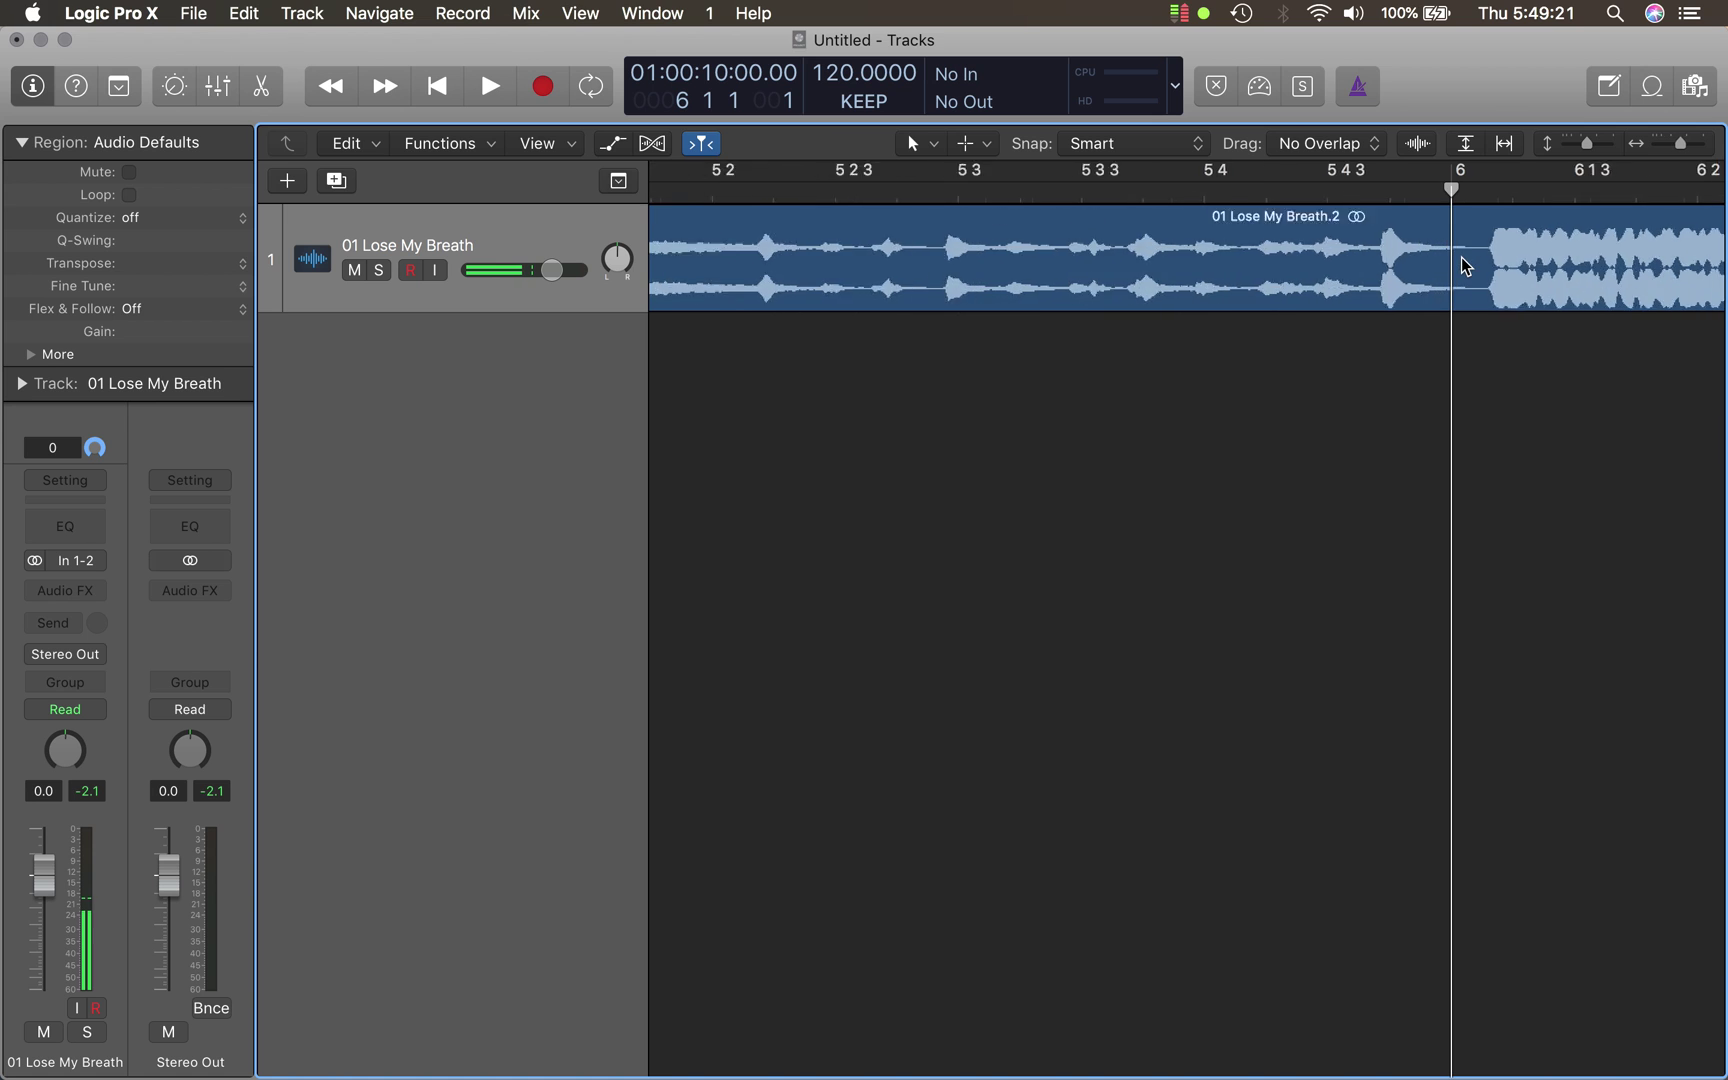
pyautogui.press('space')
pyautogui.press('space')
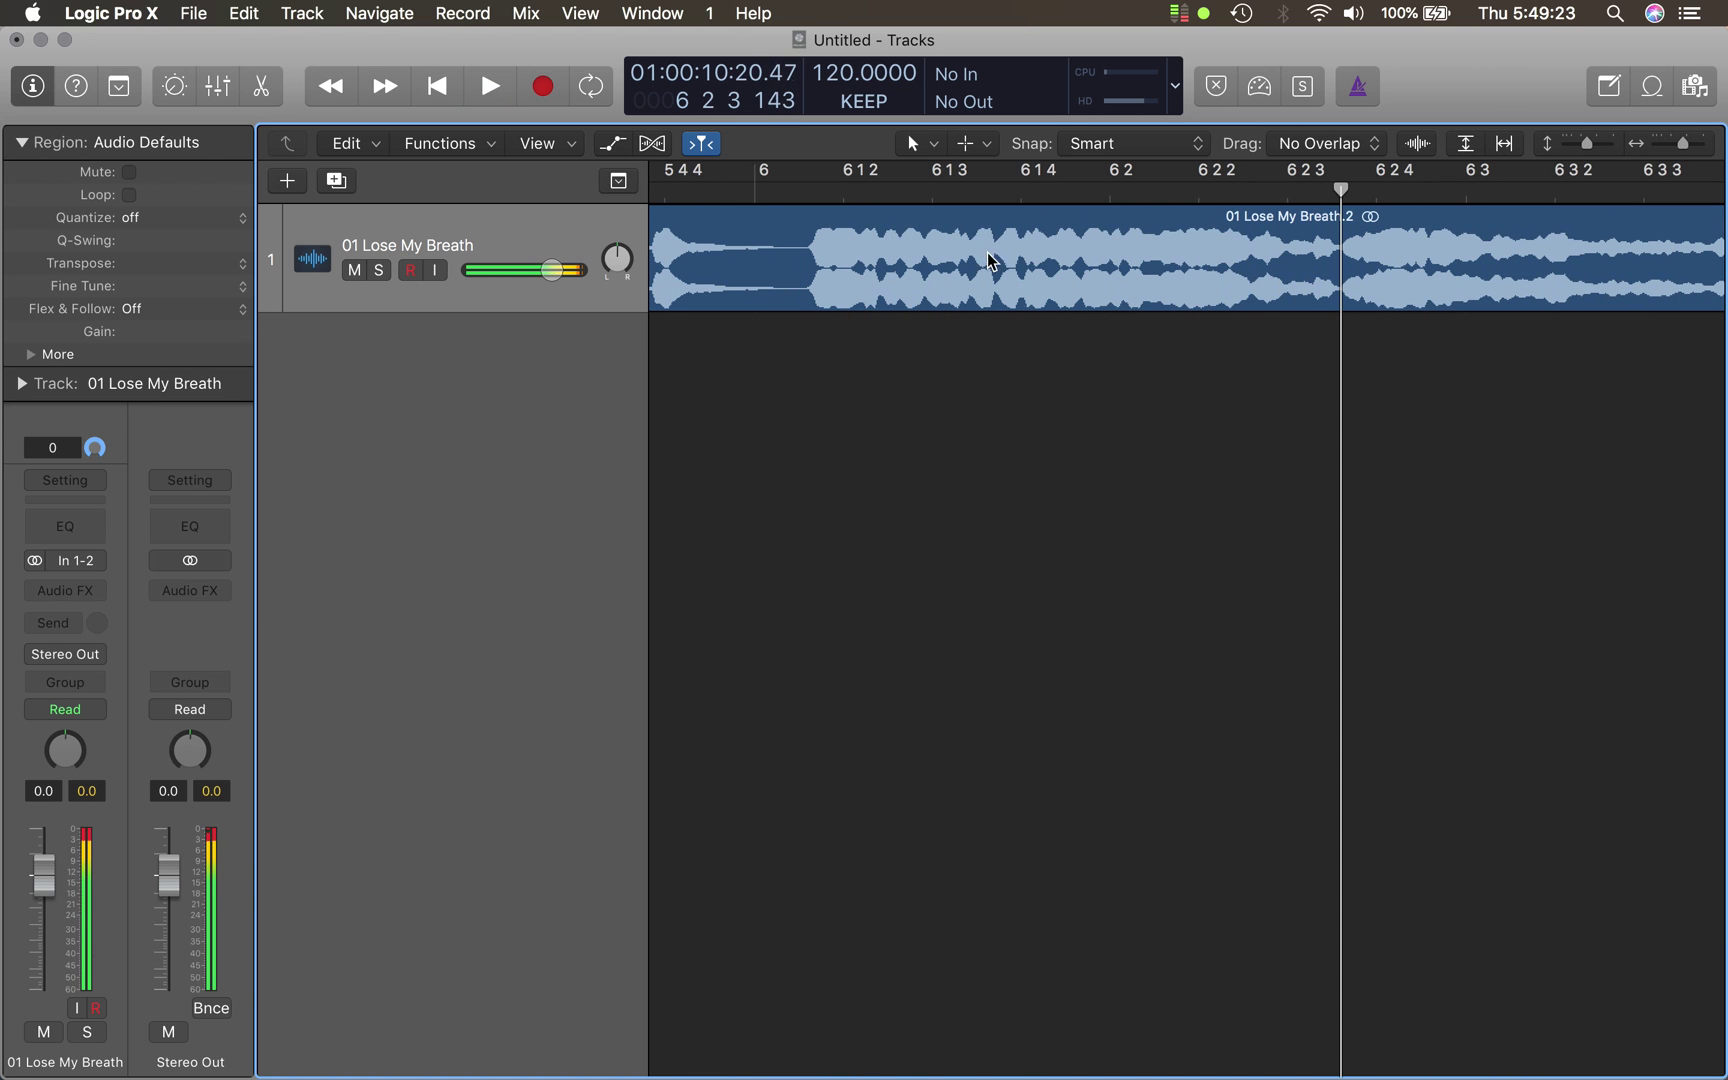
# - Split the region at 6 1 1 157, where the louder section begins, and delete everything following the split
pyautogui.moveTo(966, 190); pyautogui.dragTo(814, 205)
pyautogui.press('super+Right')
pyautogui.press('super+Right')
pyautogui.press('super+Right')
pyautogui.press('super+Right')
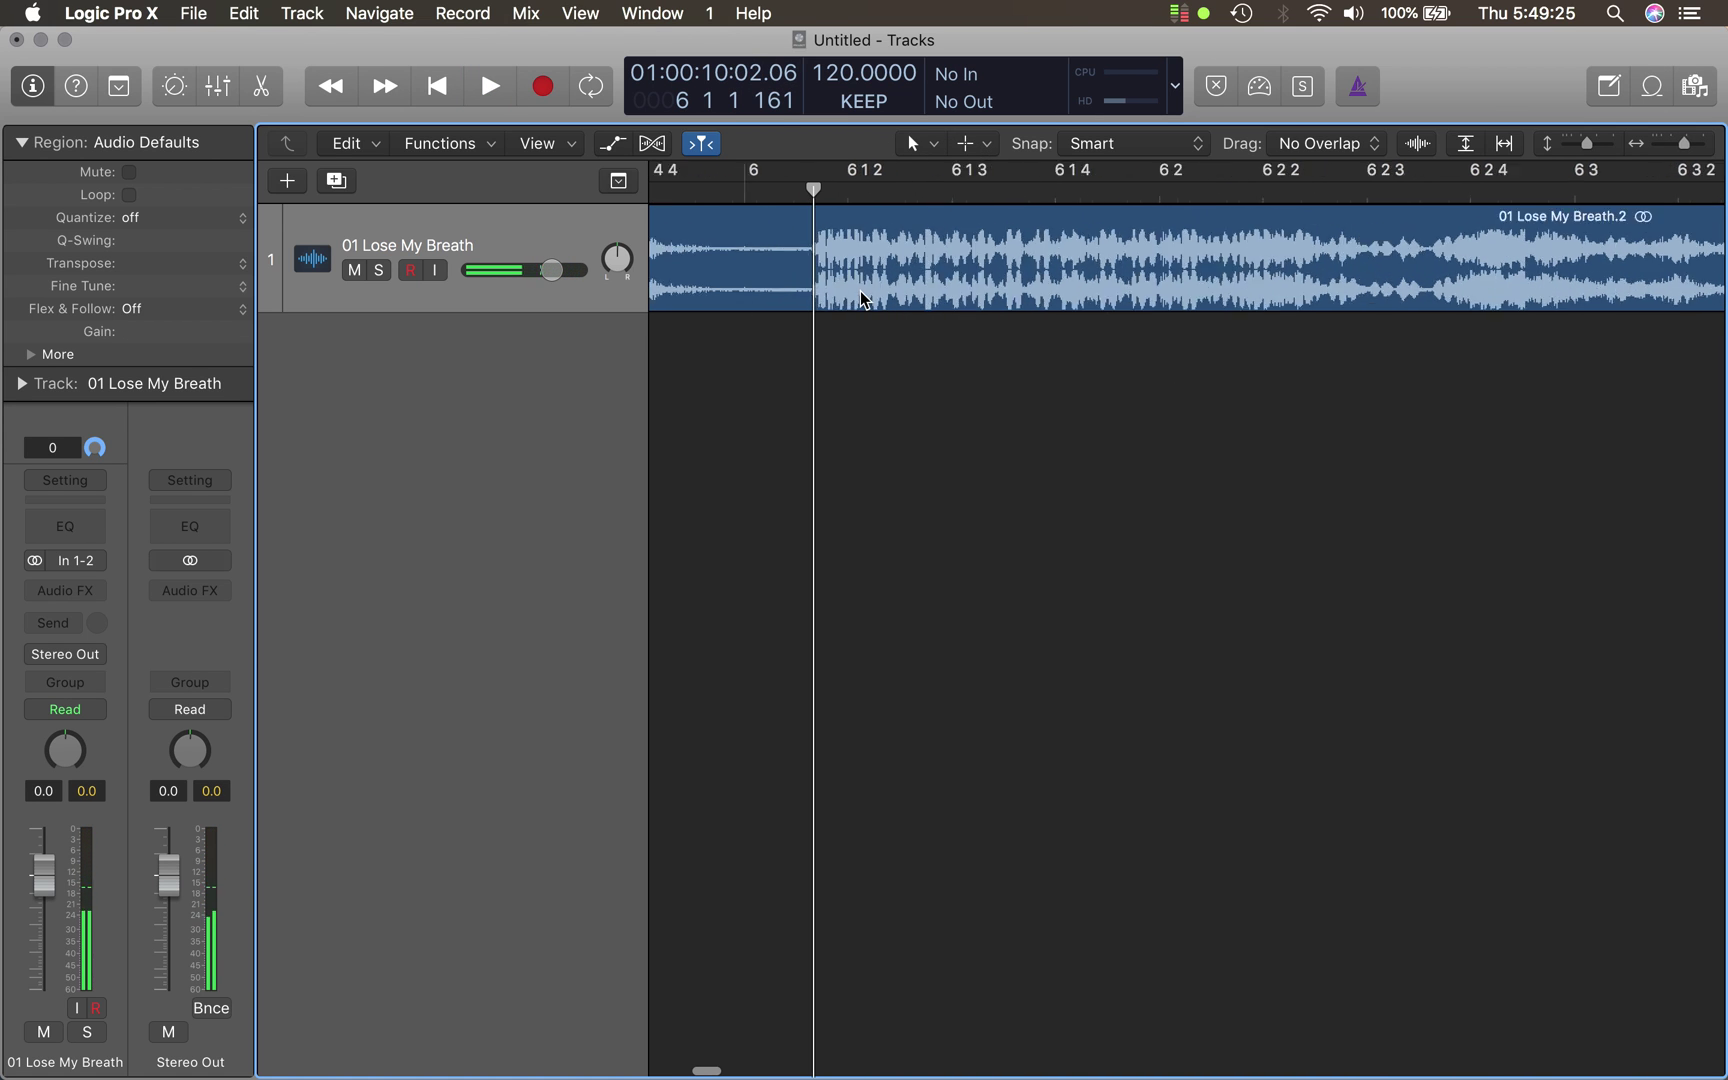
pyautogui.moveTo(814, 190); pyautogui.dragTo(795, 193)
pyautogui.click(802, 217)
pyautogui.press('super+t')
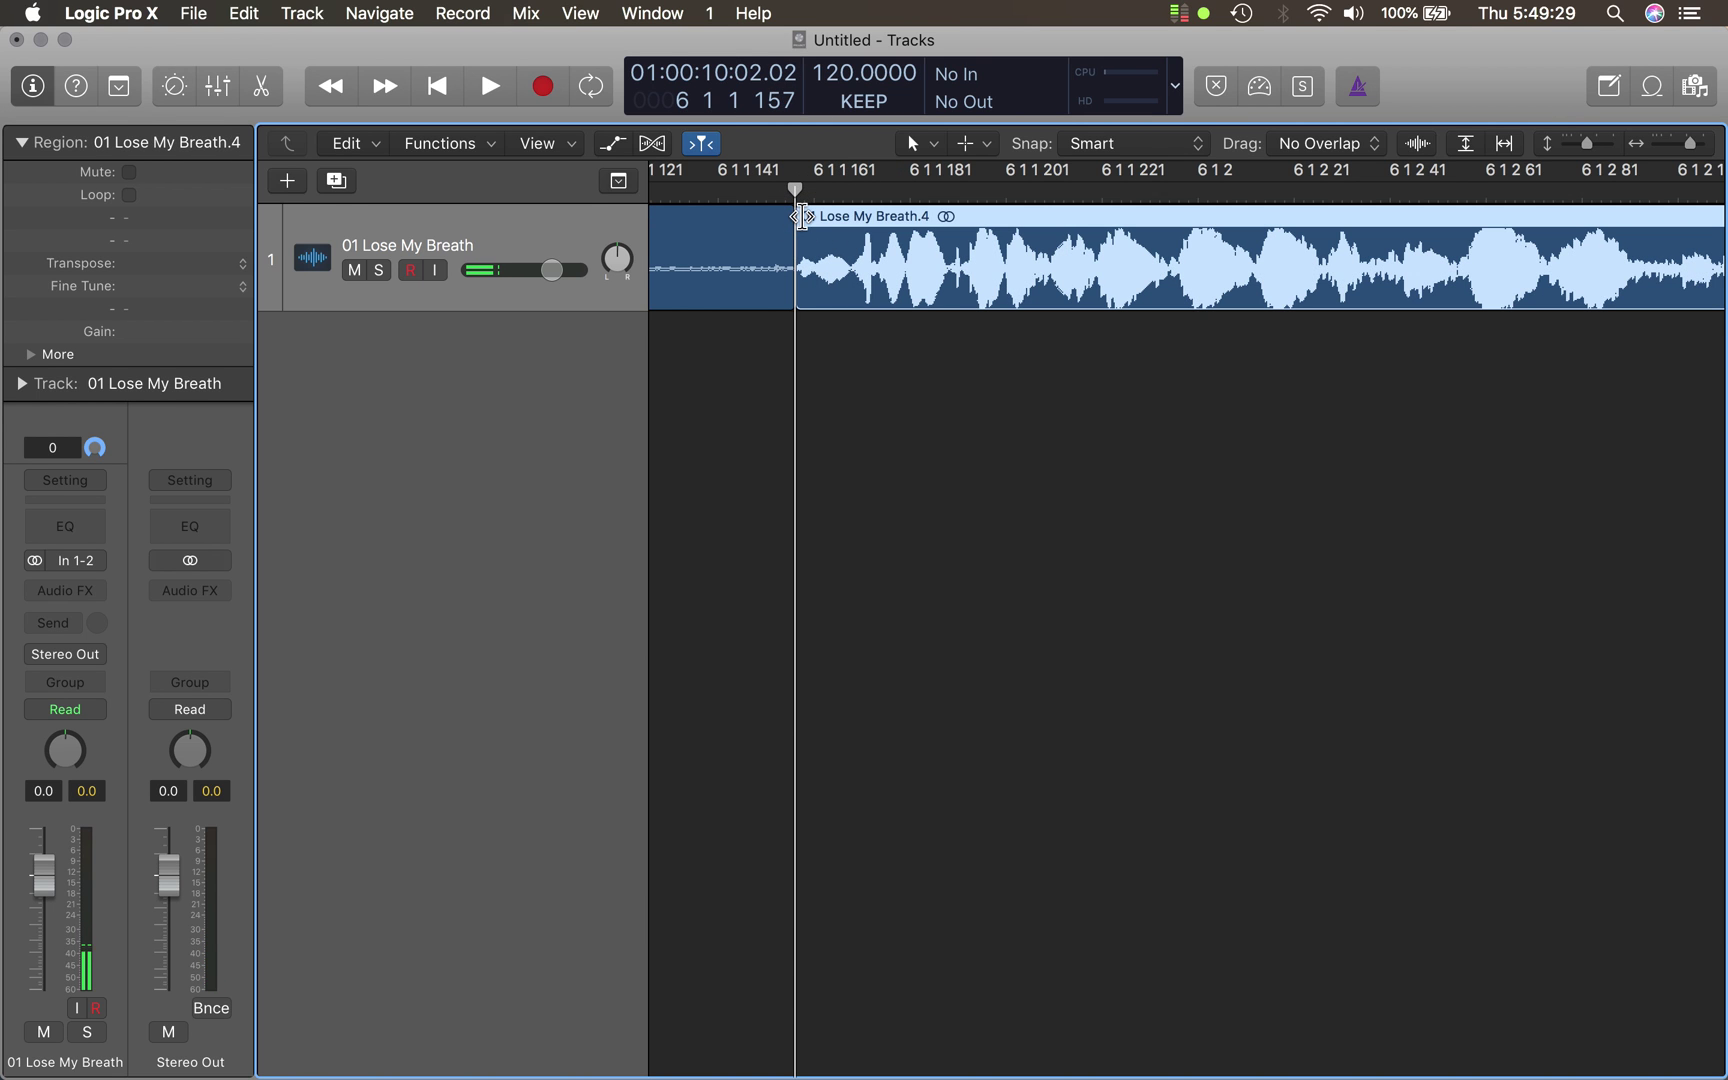
pyautogui.press('Delete')
# - Move the remaining intro region back one bar so that it starts in bar 1
pyautogui.press('super+Left')
pyautogui.press('super+Left')
pyautogui.press('super+Left')
pyautogui.press('super+Left')
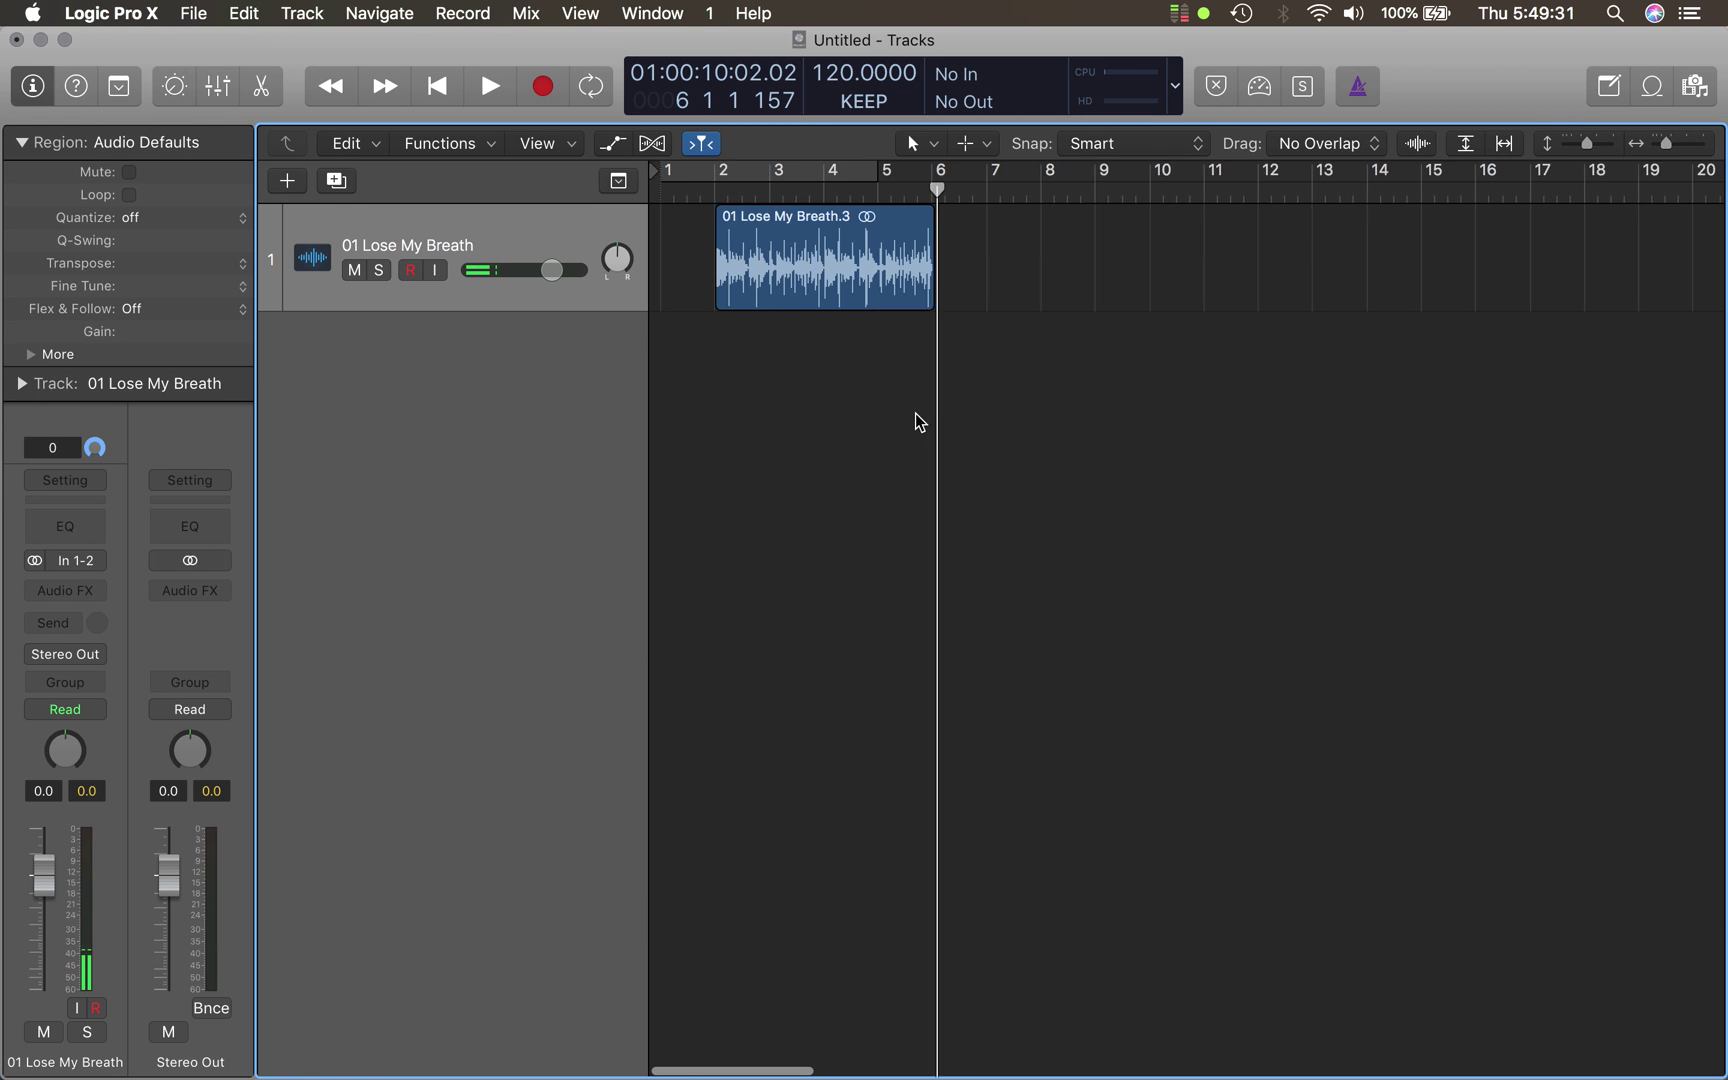
pyautogui.moveTo(806, 277); pyautogui.dragTo(727, 278)
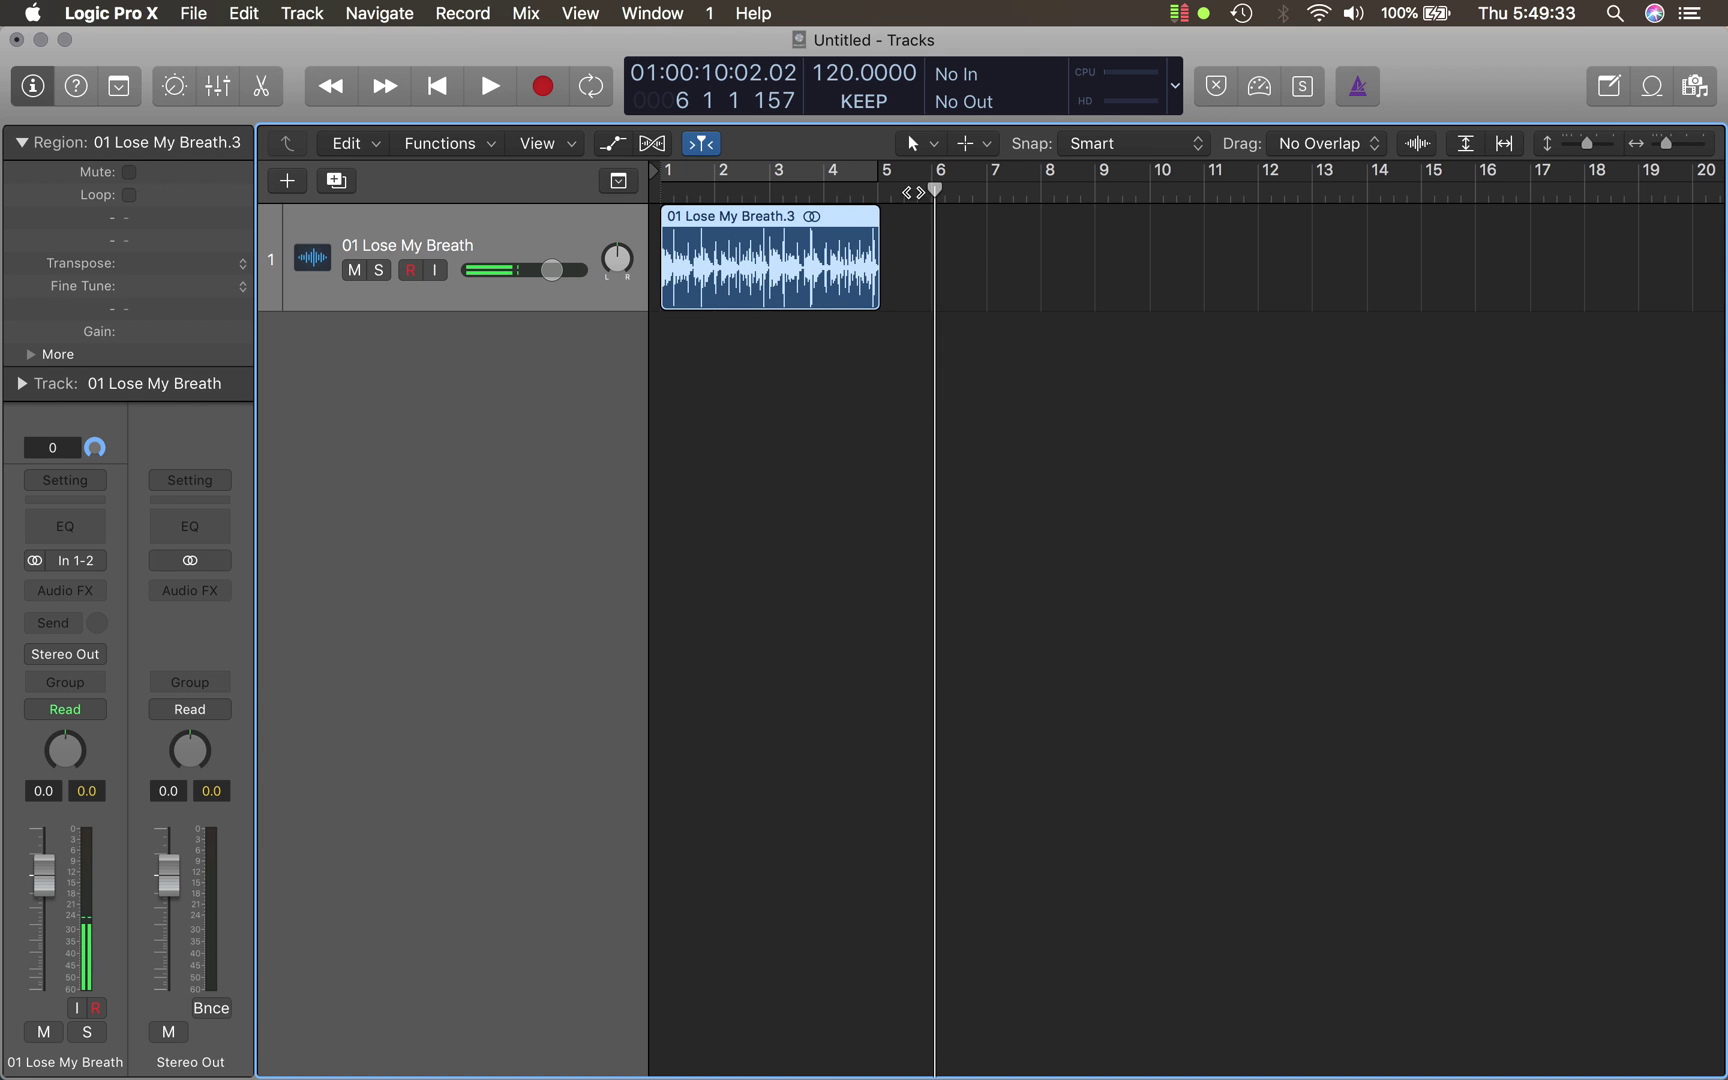
# - Time-stretch the end of the intro region to bar 5, giving it a length of 3 3 3 200
pyautogui.press('super+Right')
pyautogui.press('super+Right')
pyautogui.press('super+Right')
pyautogui.press('super+Right')
pyautogui.moveTo(1441, 290)
pyautogui.mouseDown()
pyautogui.moveTo(1505, 290)
pyautogui.moveTo(1432, 292)
pyautogui.mouseUp()
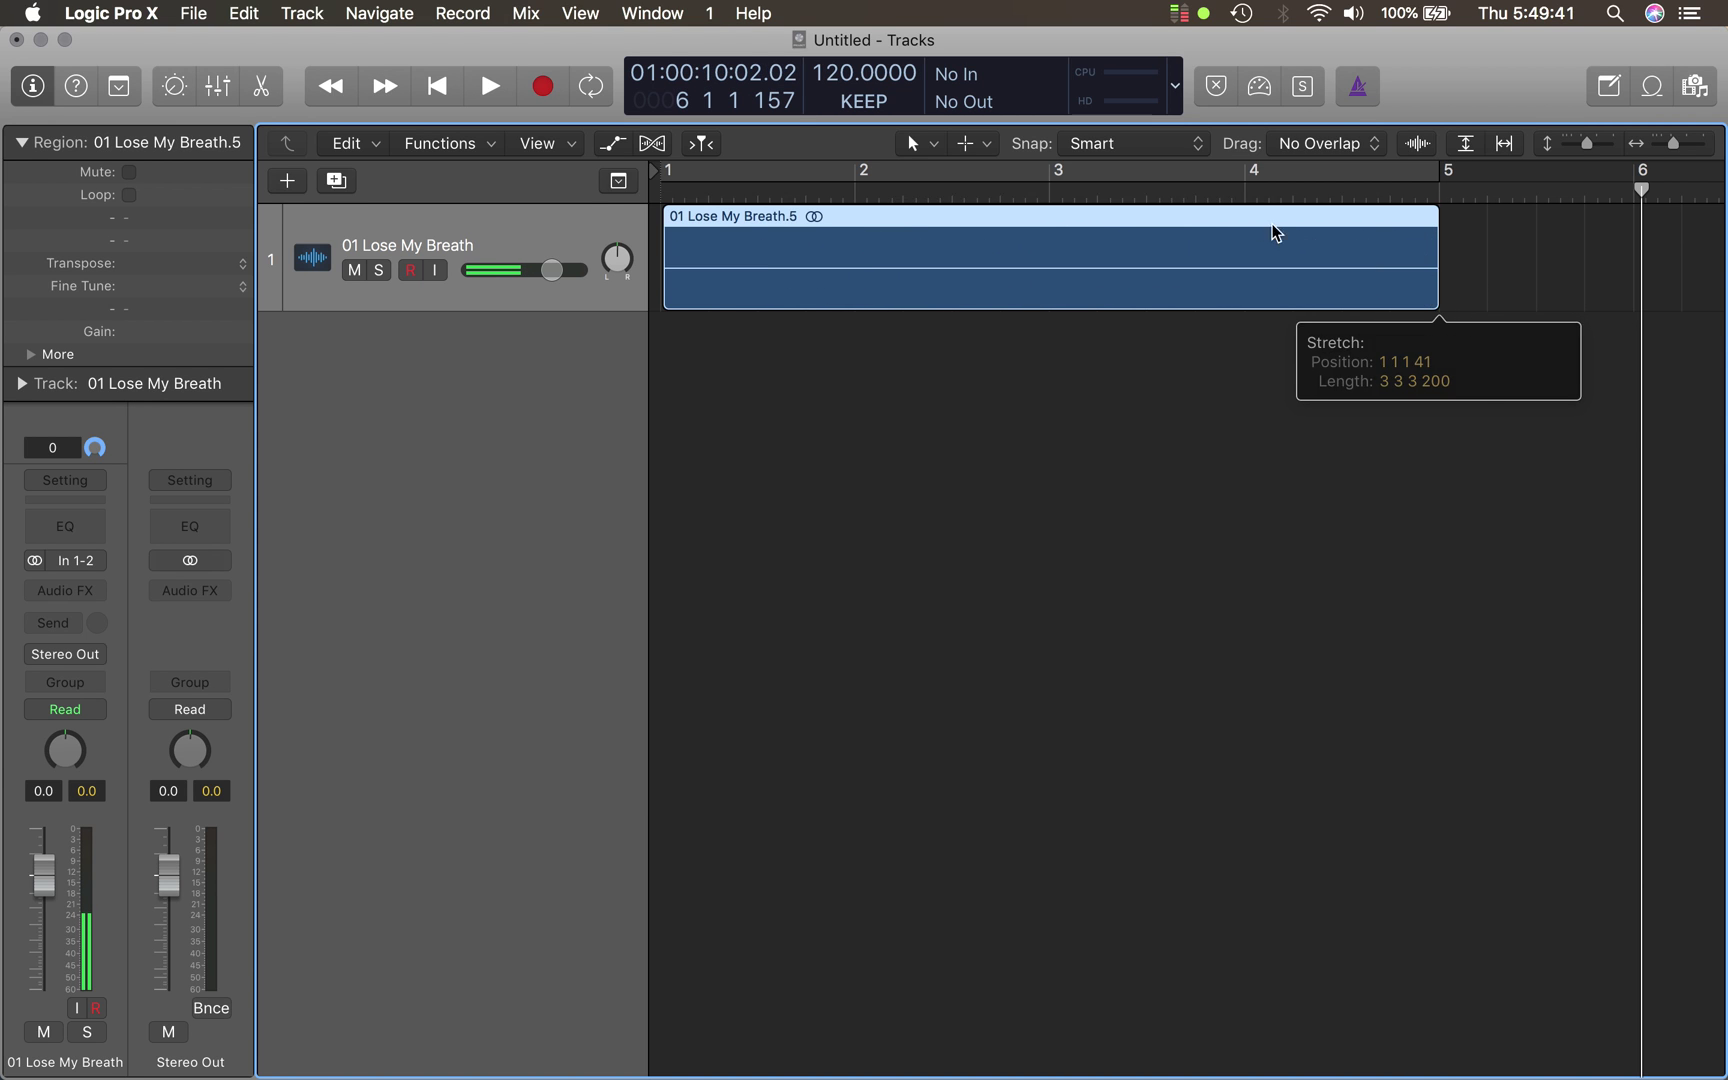
# - Turn on cycle playback for bars 1 to 5 and play the intro region as a loop
pyautogui.click(1202, 171)
pyautogui.press('space')
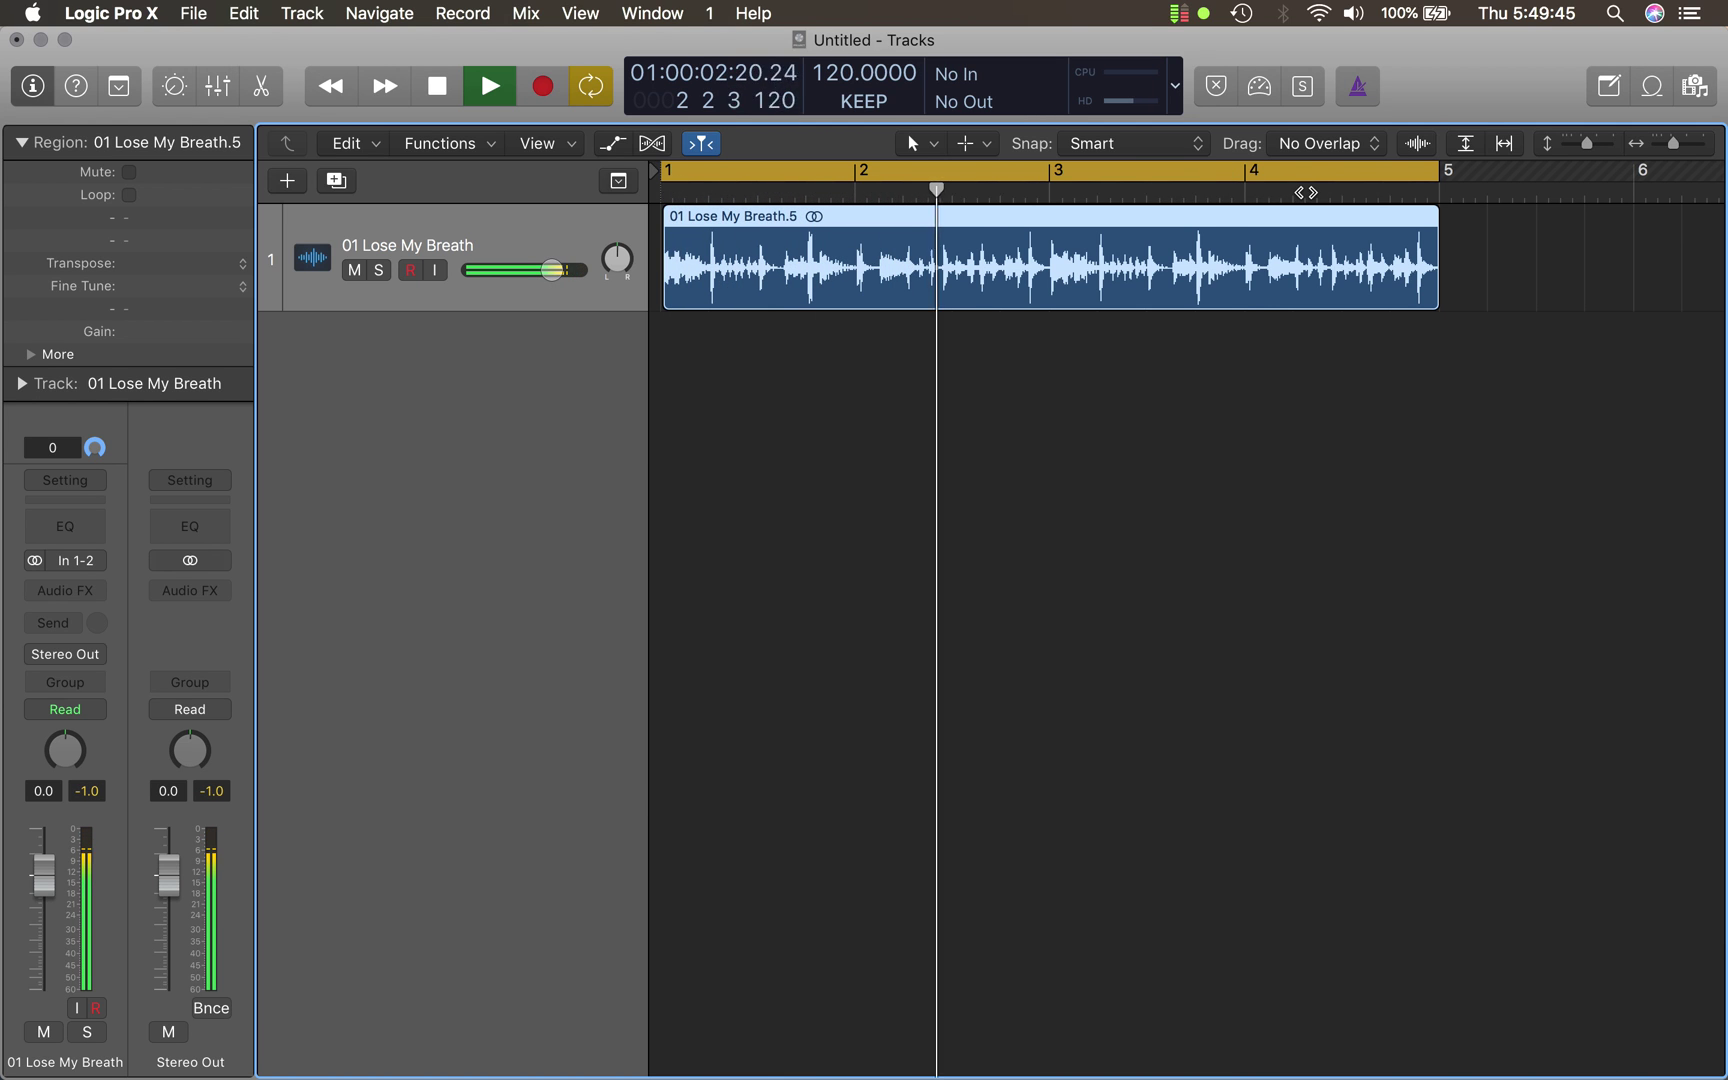
pyautogui.click(1243, 192)
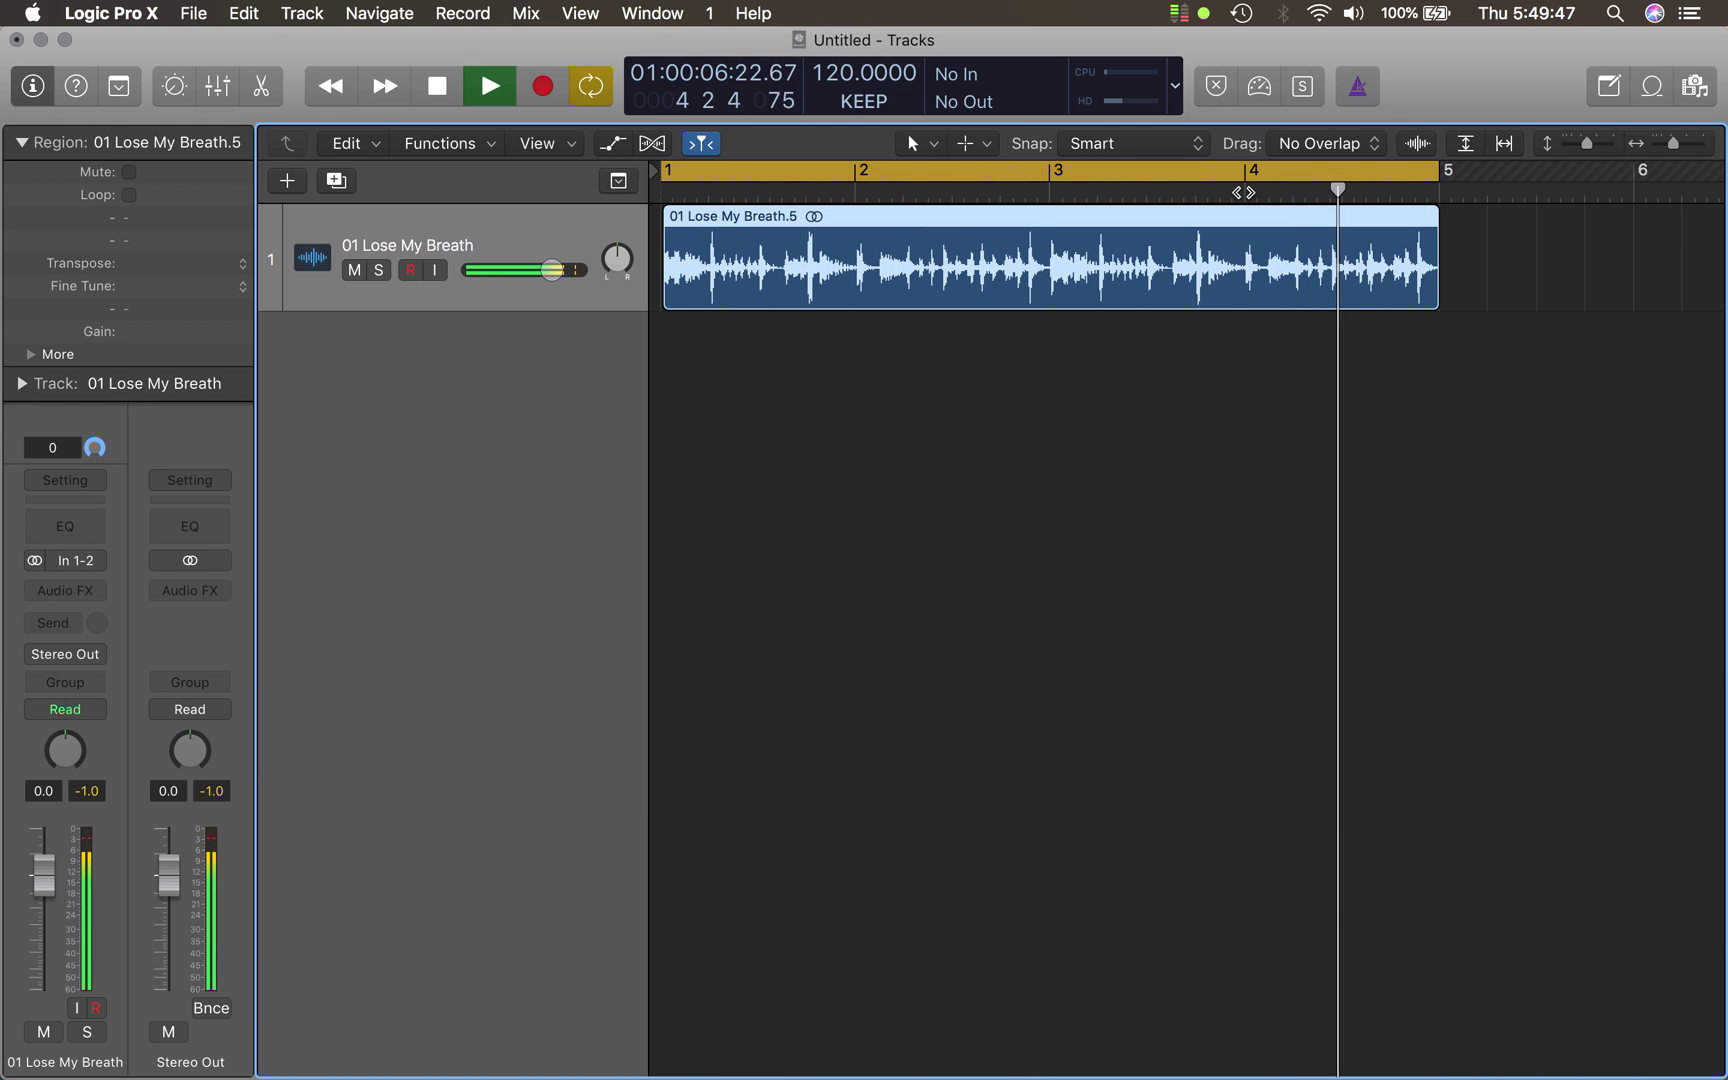
pyautogui.press('space')
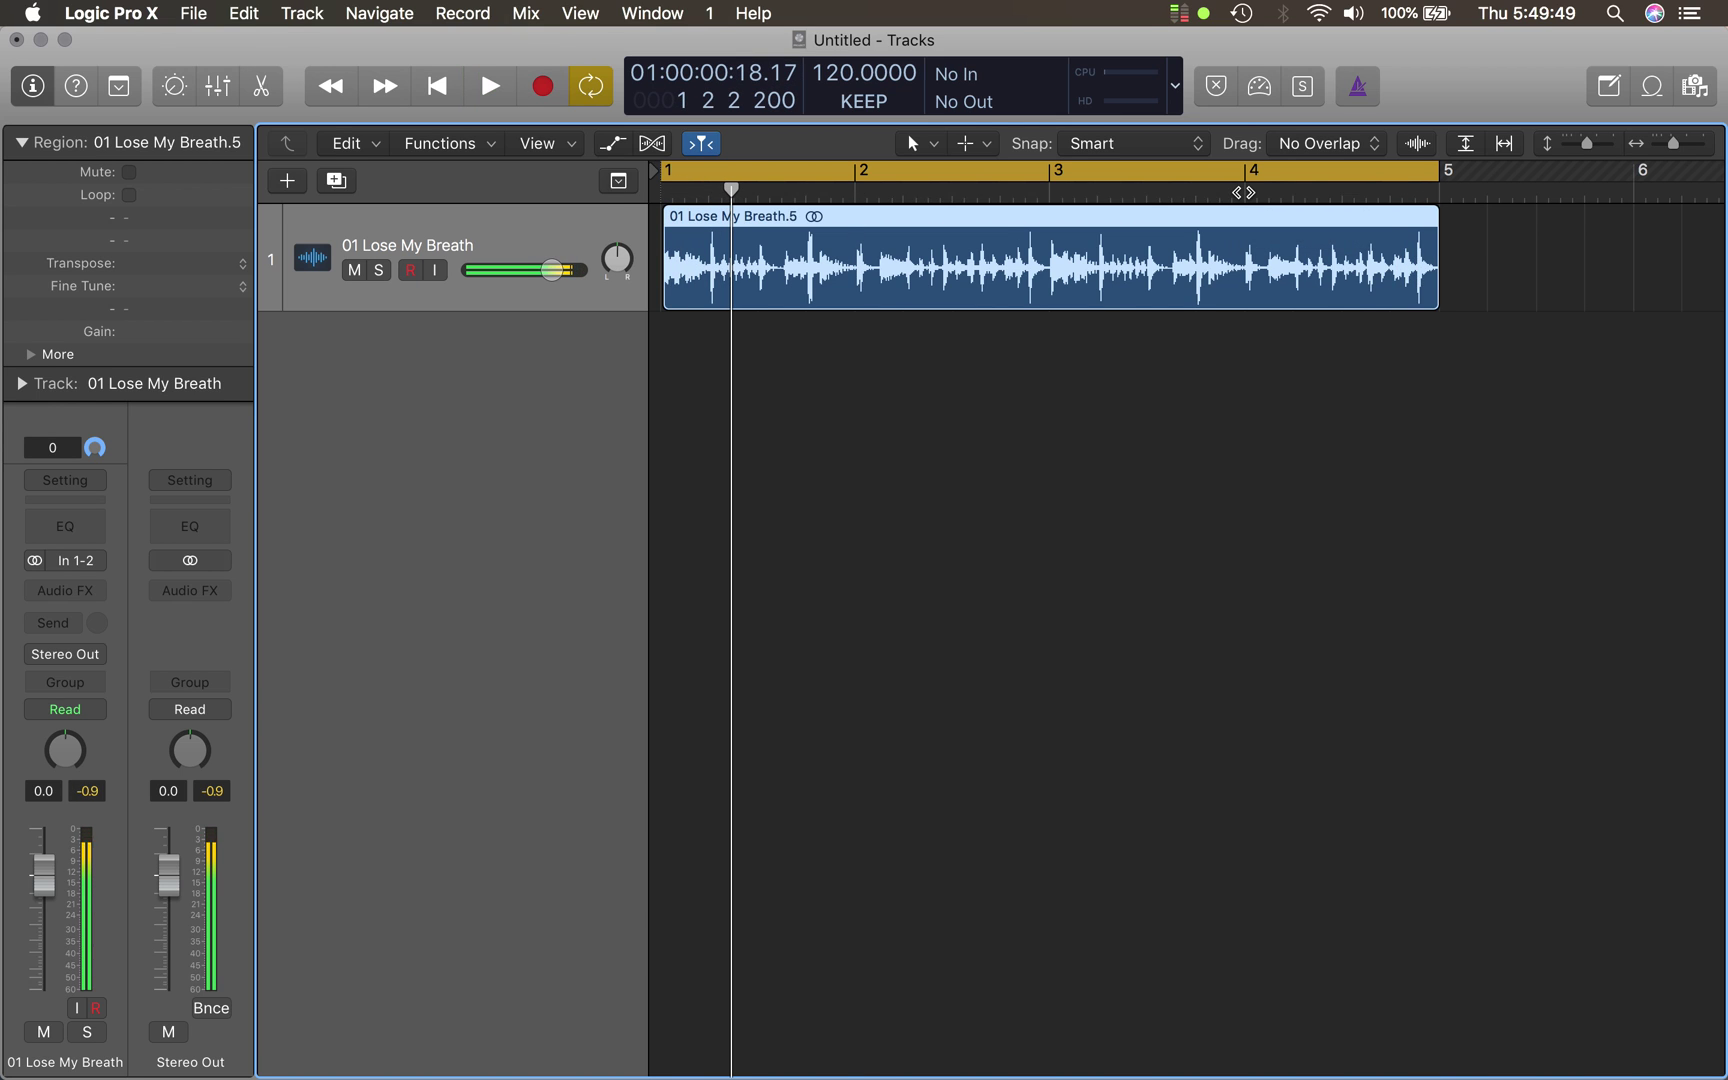
# - Enable Flex on the 01 Lose My Breath track and set the project tempo to 96
pyautogui.click(652, 143)
pyautogui.click(476, 253)
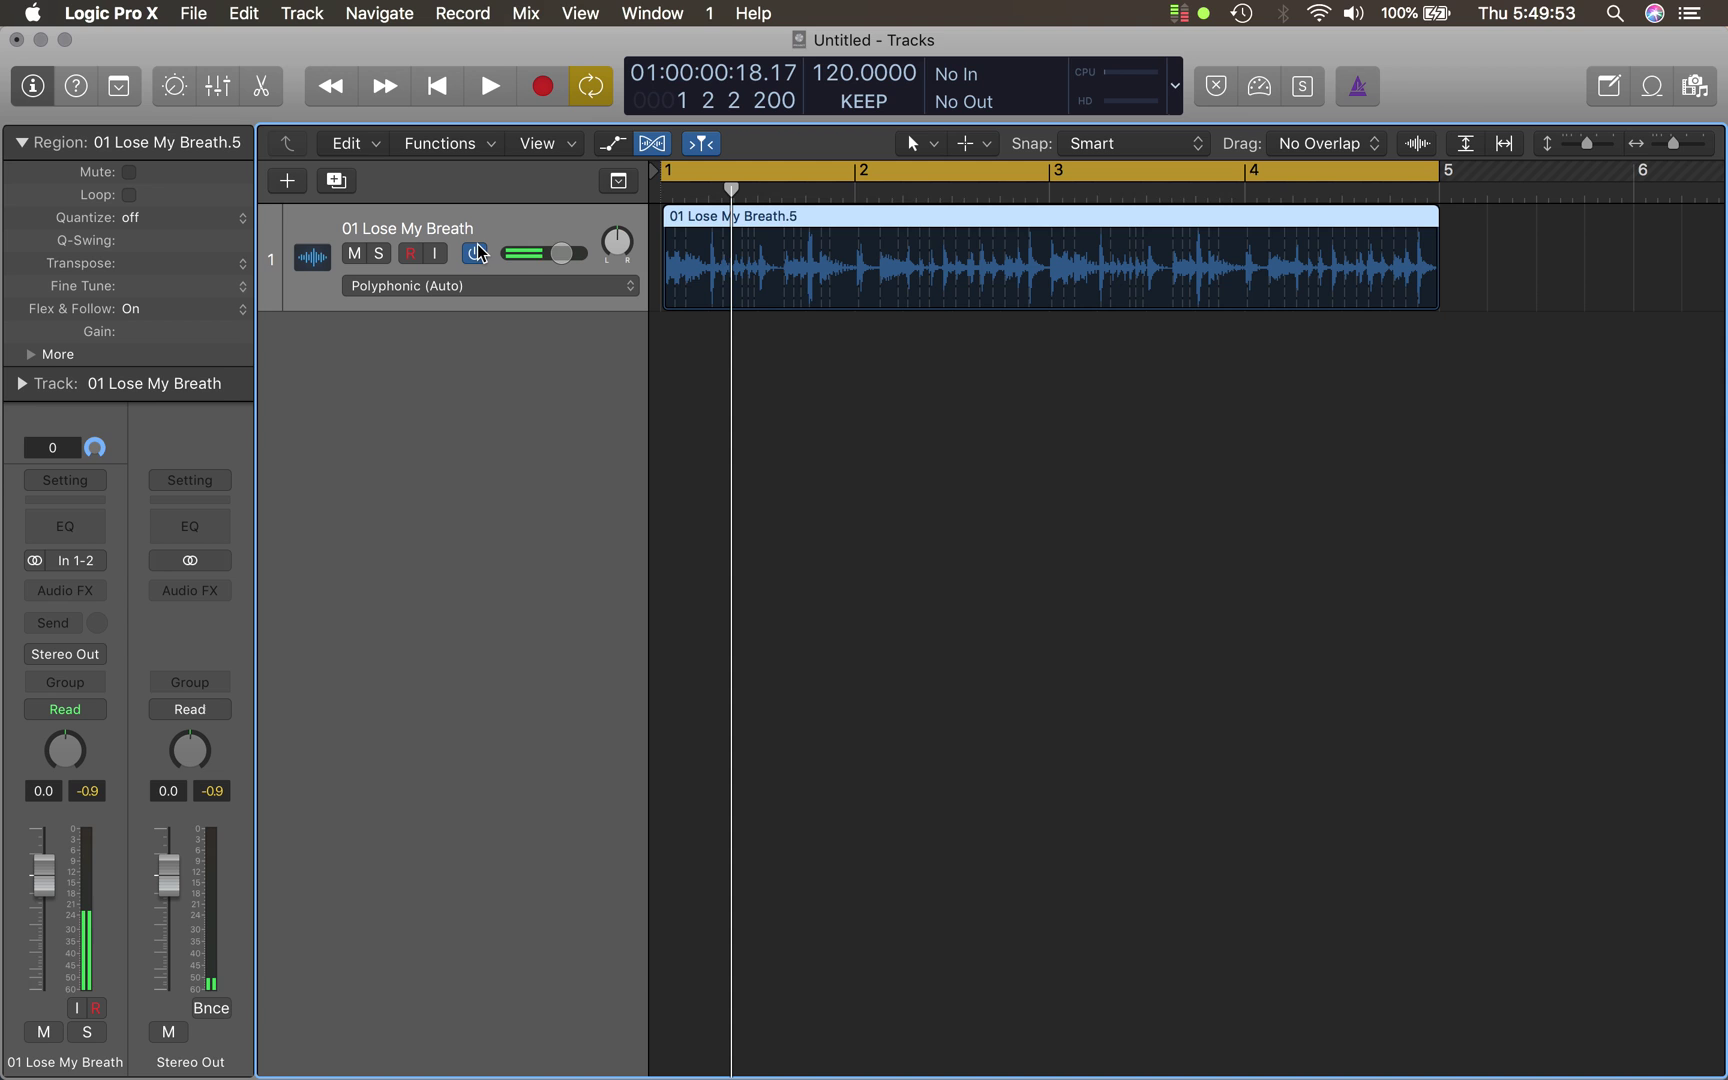
pyautogui.moveTo(849, 71); pyautogui.dragTo(848, 193)
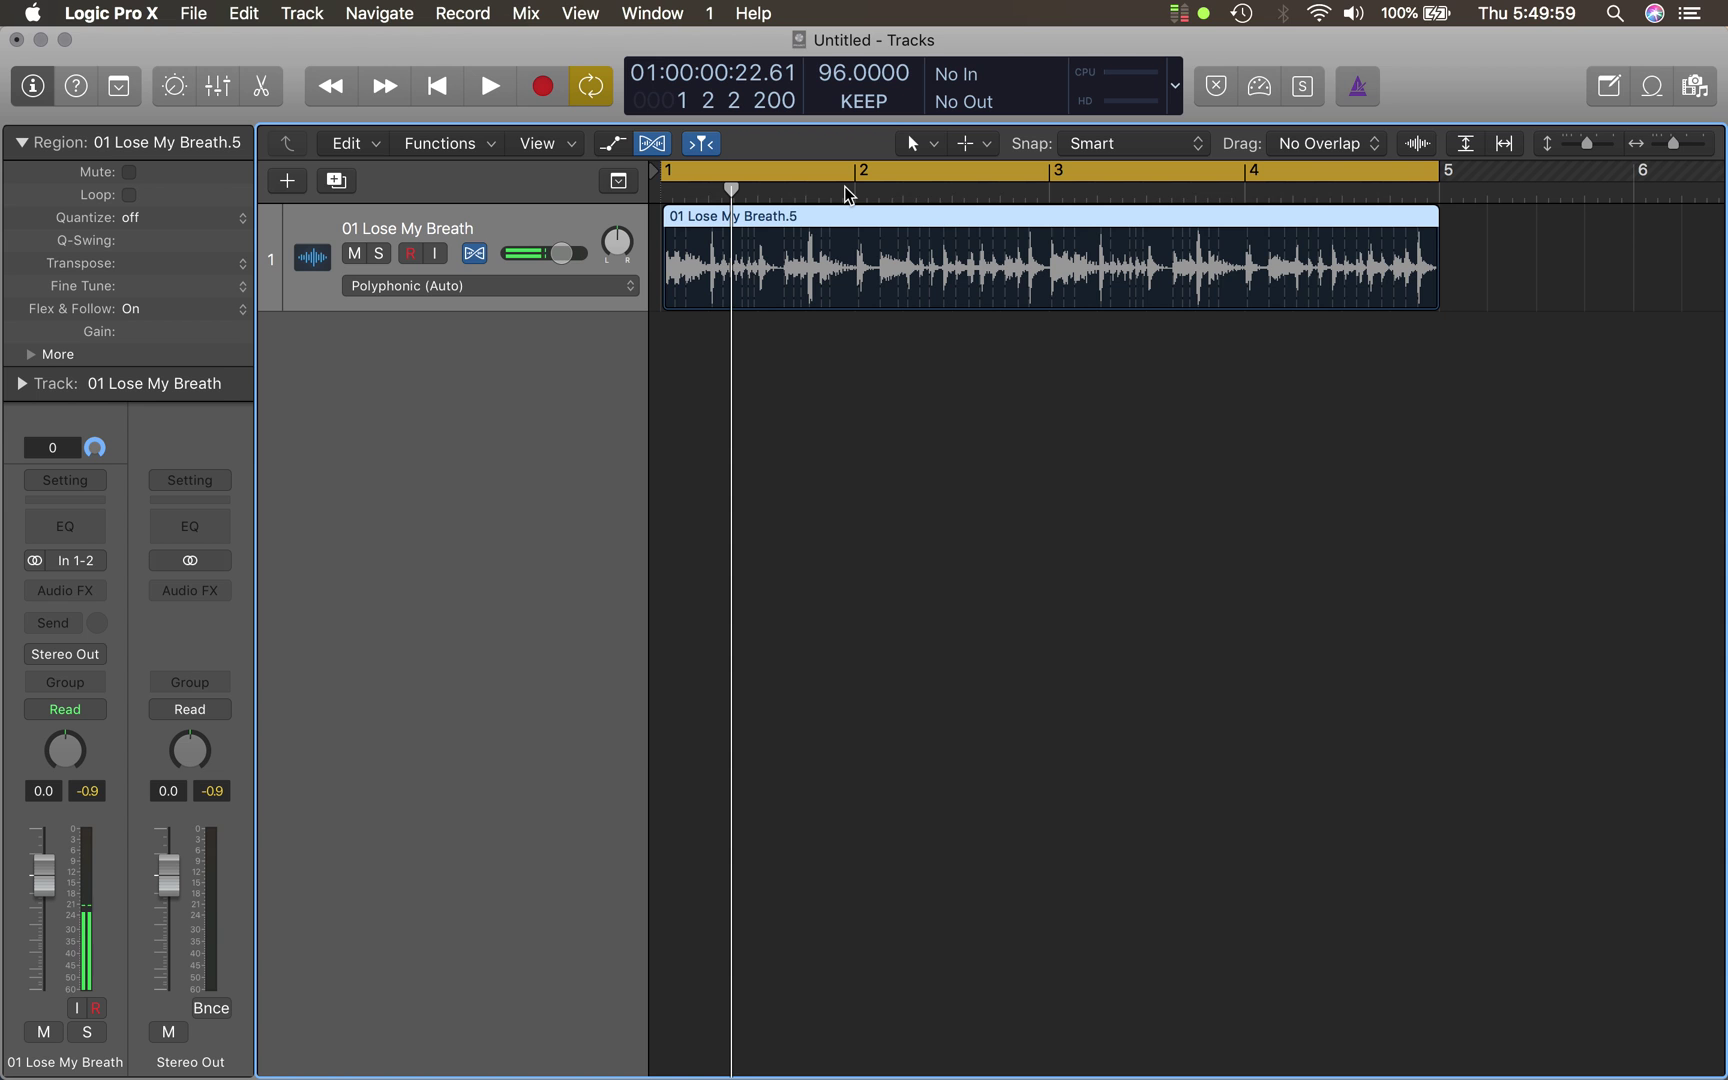
# - Play the looped region at the new tempo to check how it sounds
pyautogui.press('space')
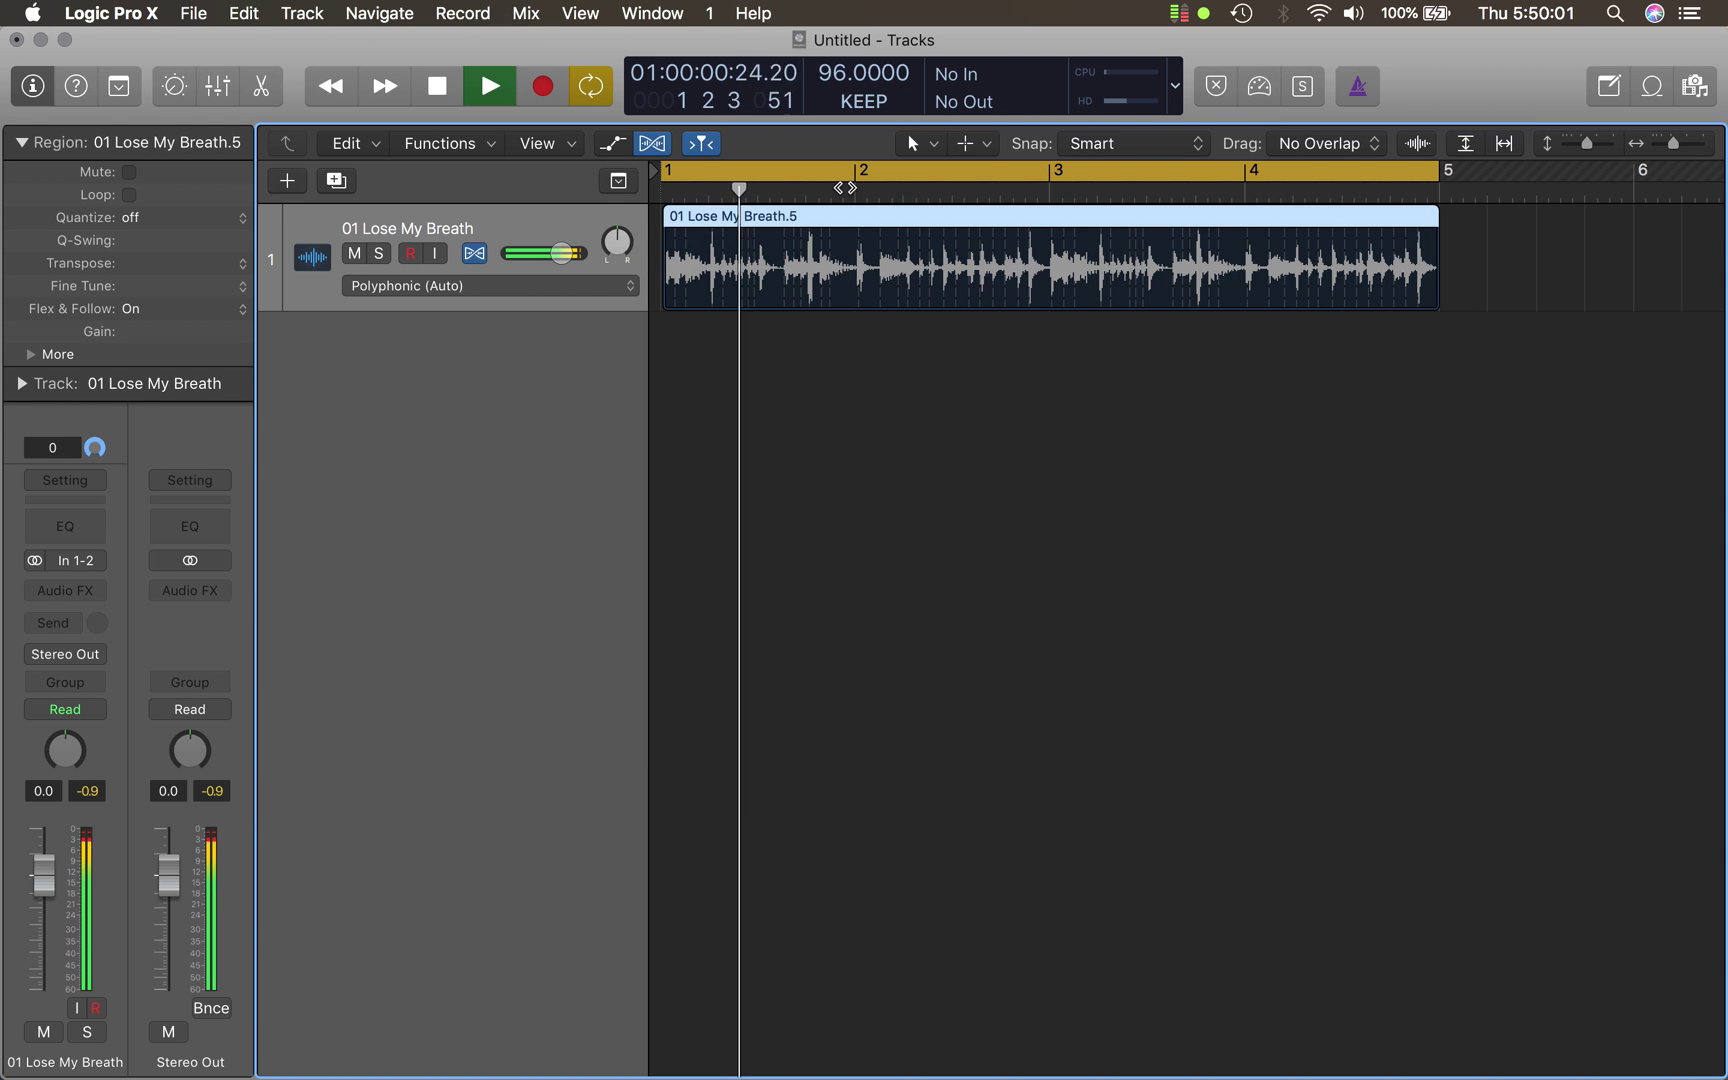
pyautogui.keyDown('ctrl'); pyautogui.keyDown('alt'); pyautogui.click(864, 621); pyautogui.keyUp('alt'); pyautogui.keyUp('ctrl')
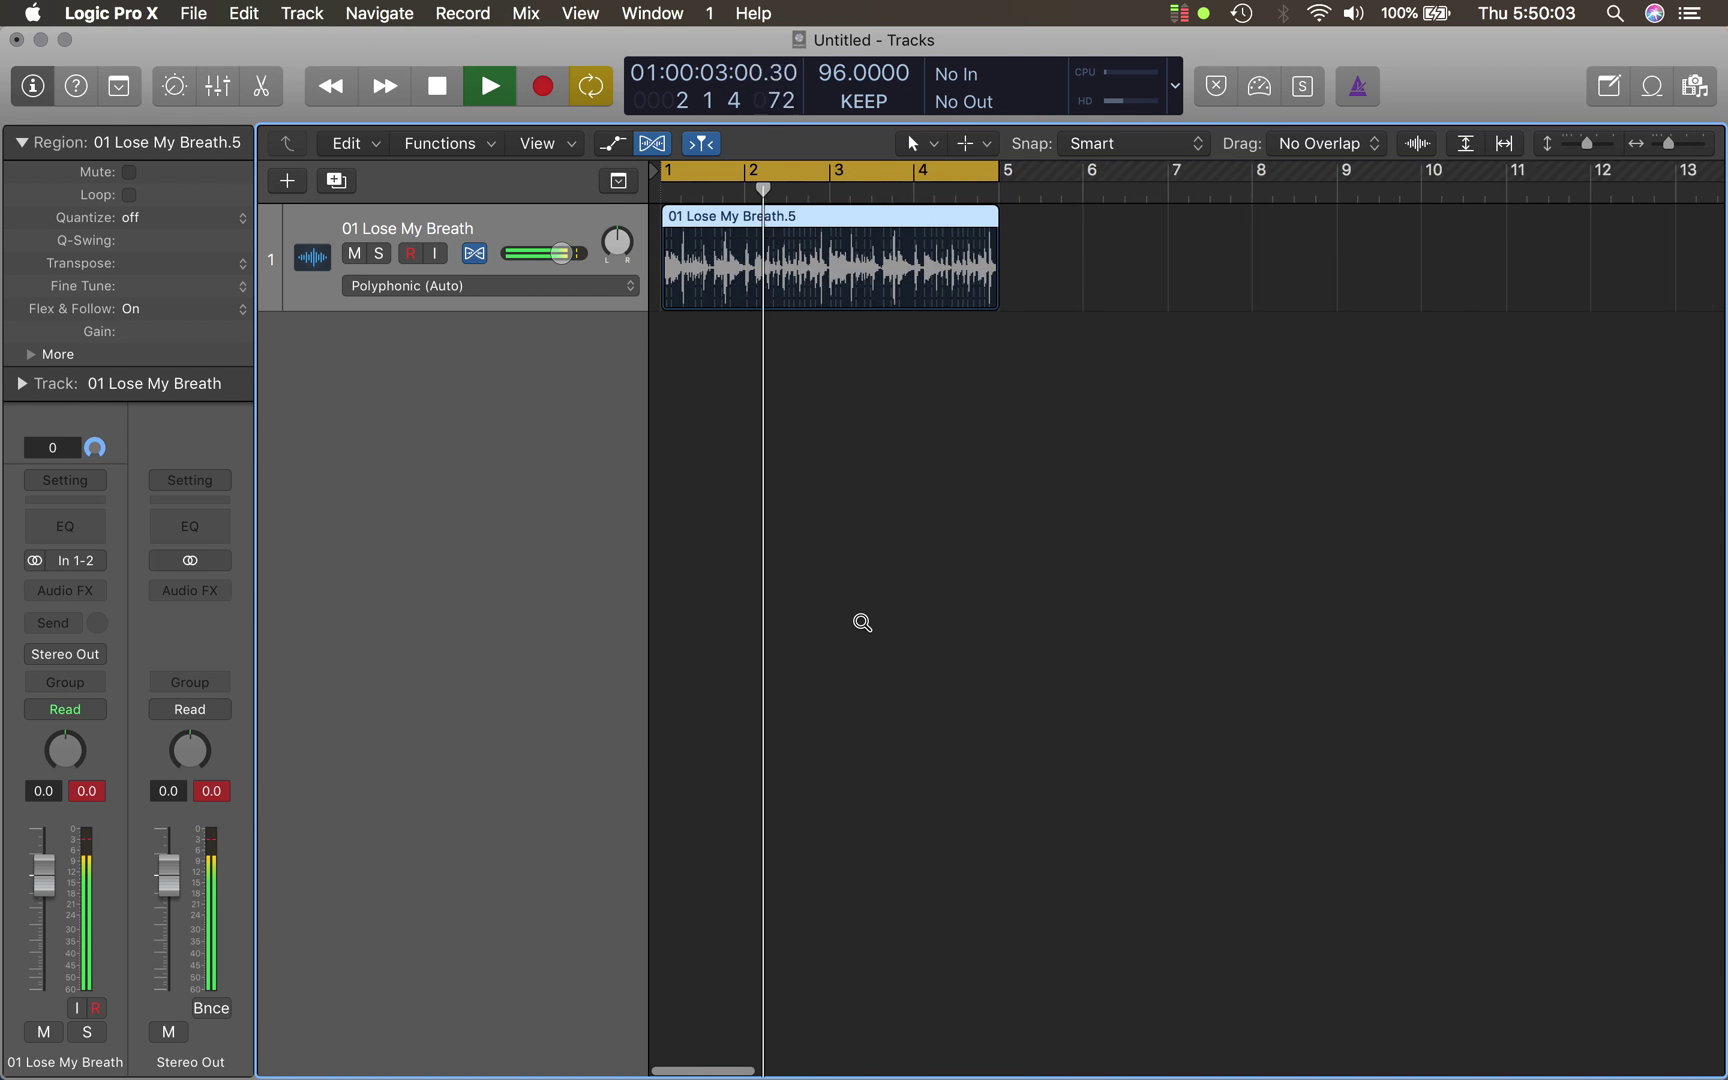
pyautogui.keyDown('ctrl'); pyautogui.keyDown('alt'); pyautogui.click(862, 622); pyautogui.keyUp('alt'); pyautogui.keyUp('ctrl')
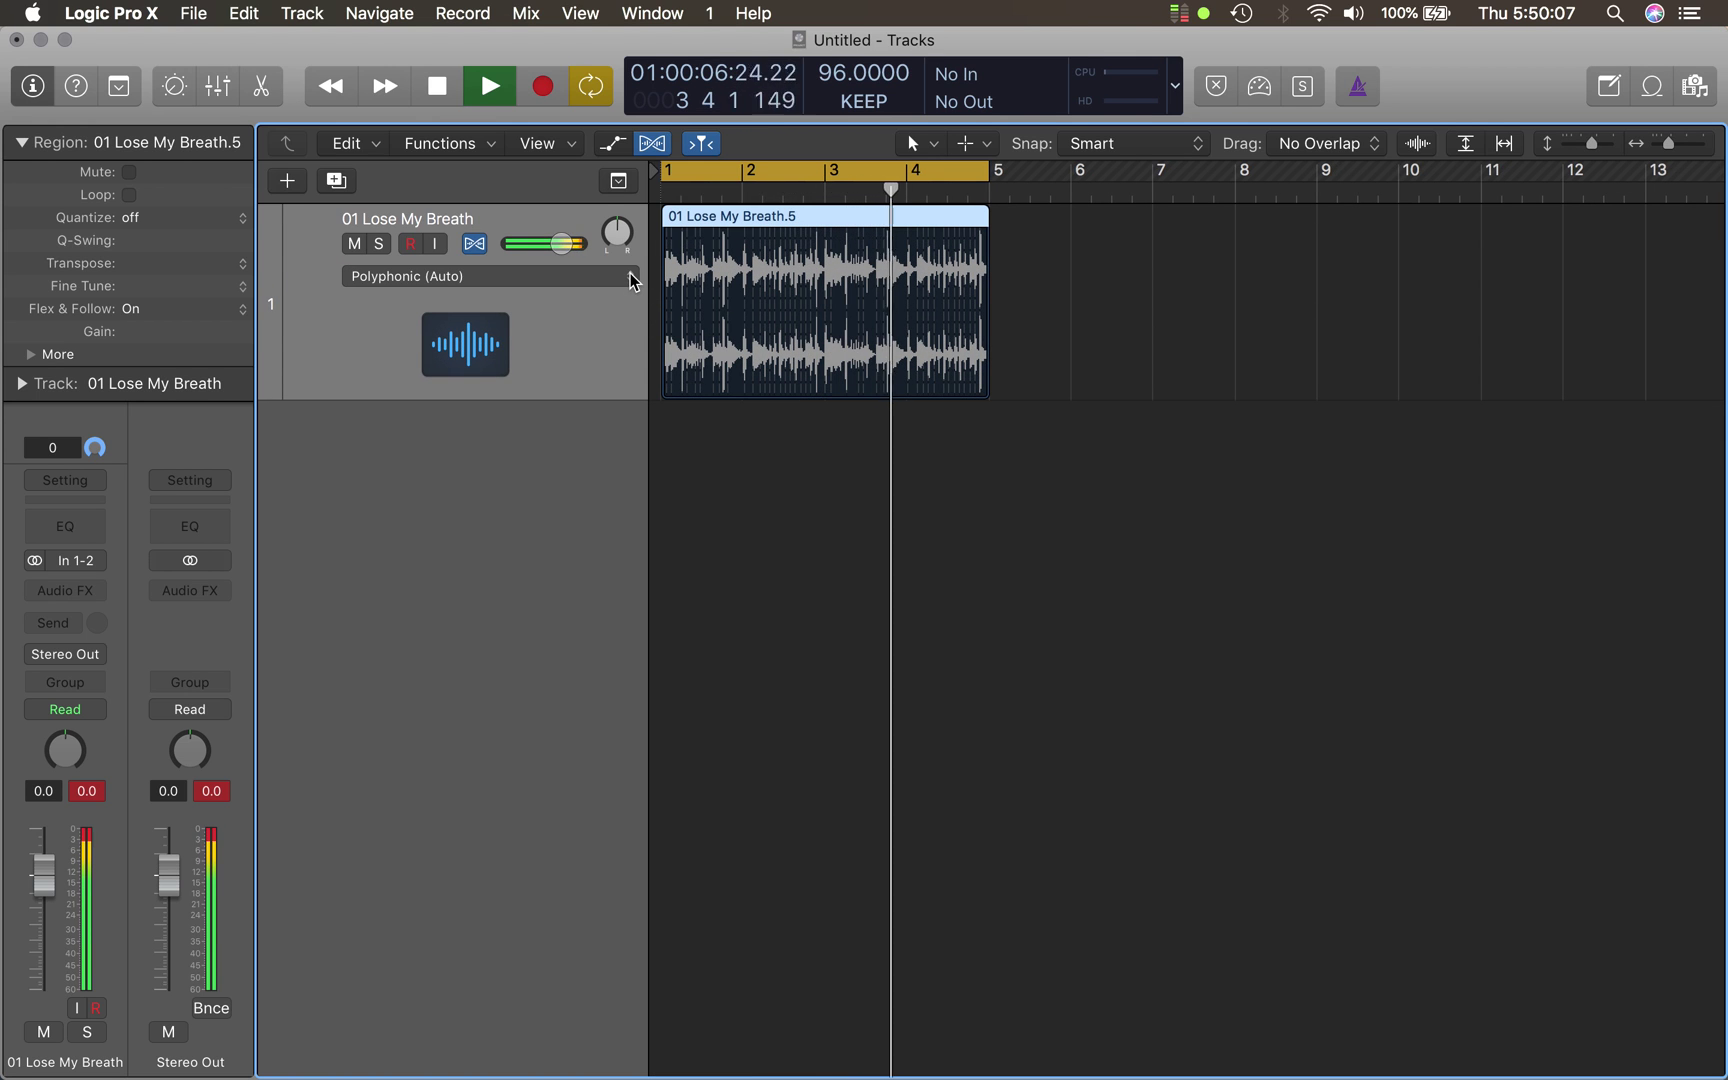
pyautogui.click(1142, 315)
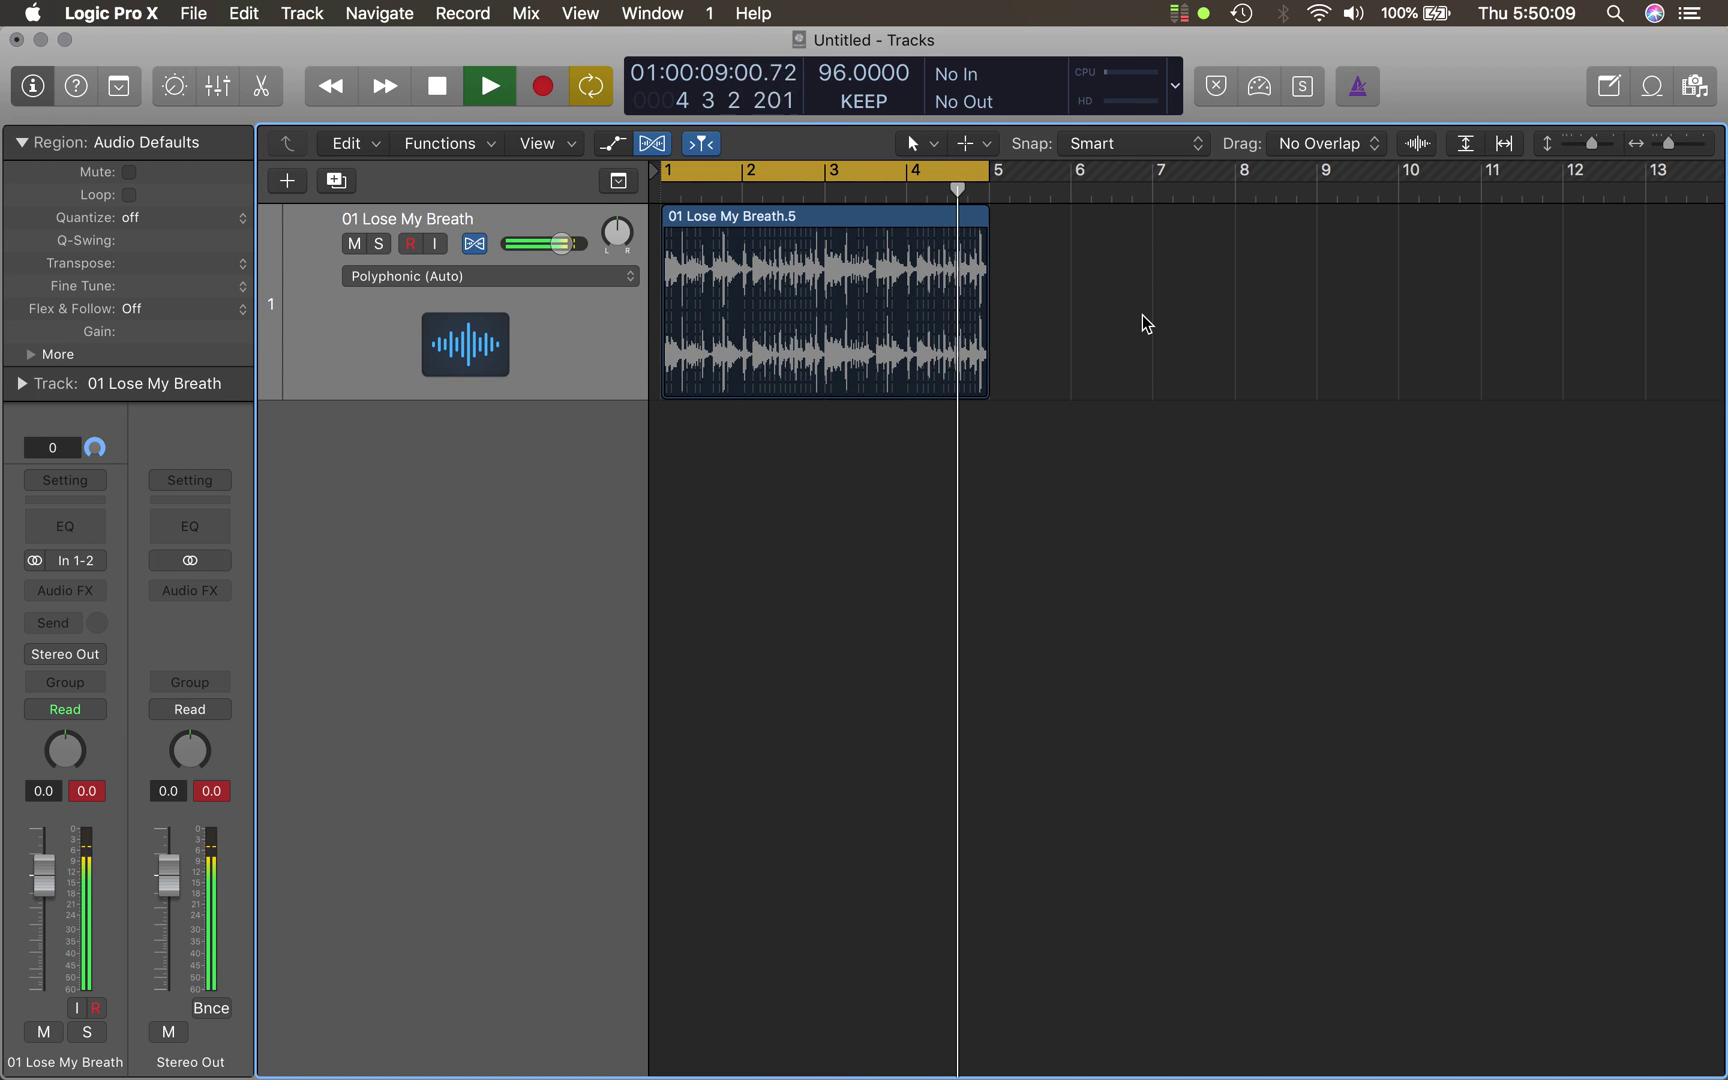
pyautogui.keyDown('ctrl'); pyautogui.keyDown('alt'); pyautogui.click(1142, 315); pyautogui.keyUp('alt'); pyautogui.keyUp('ctrl')
pyautogui.keyDown('ctrl'); pyautogui.keyDown('alt'); pyautogui.click(1142, 315); pyautogui.keyUp('alt'); pyautogui.keyUp('ctrl')
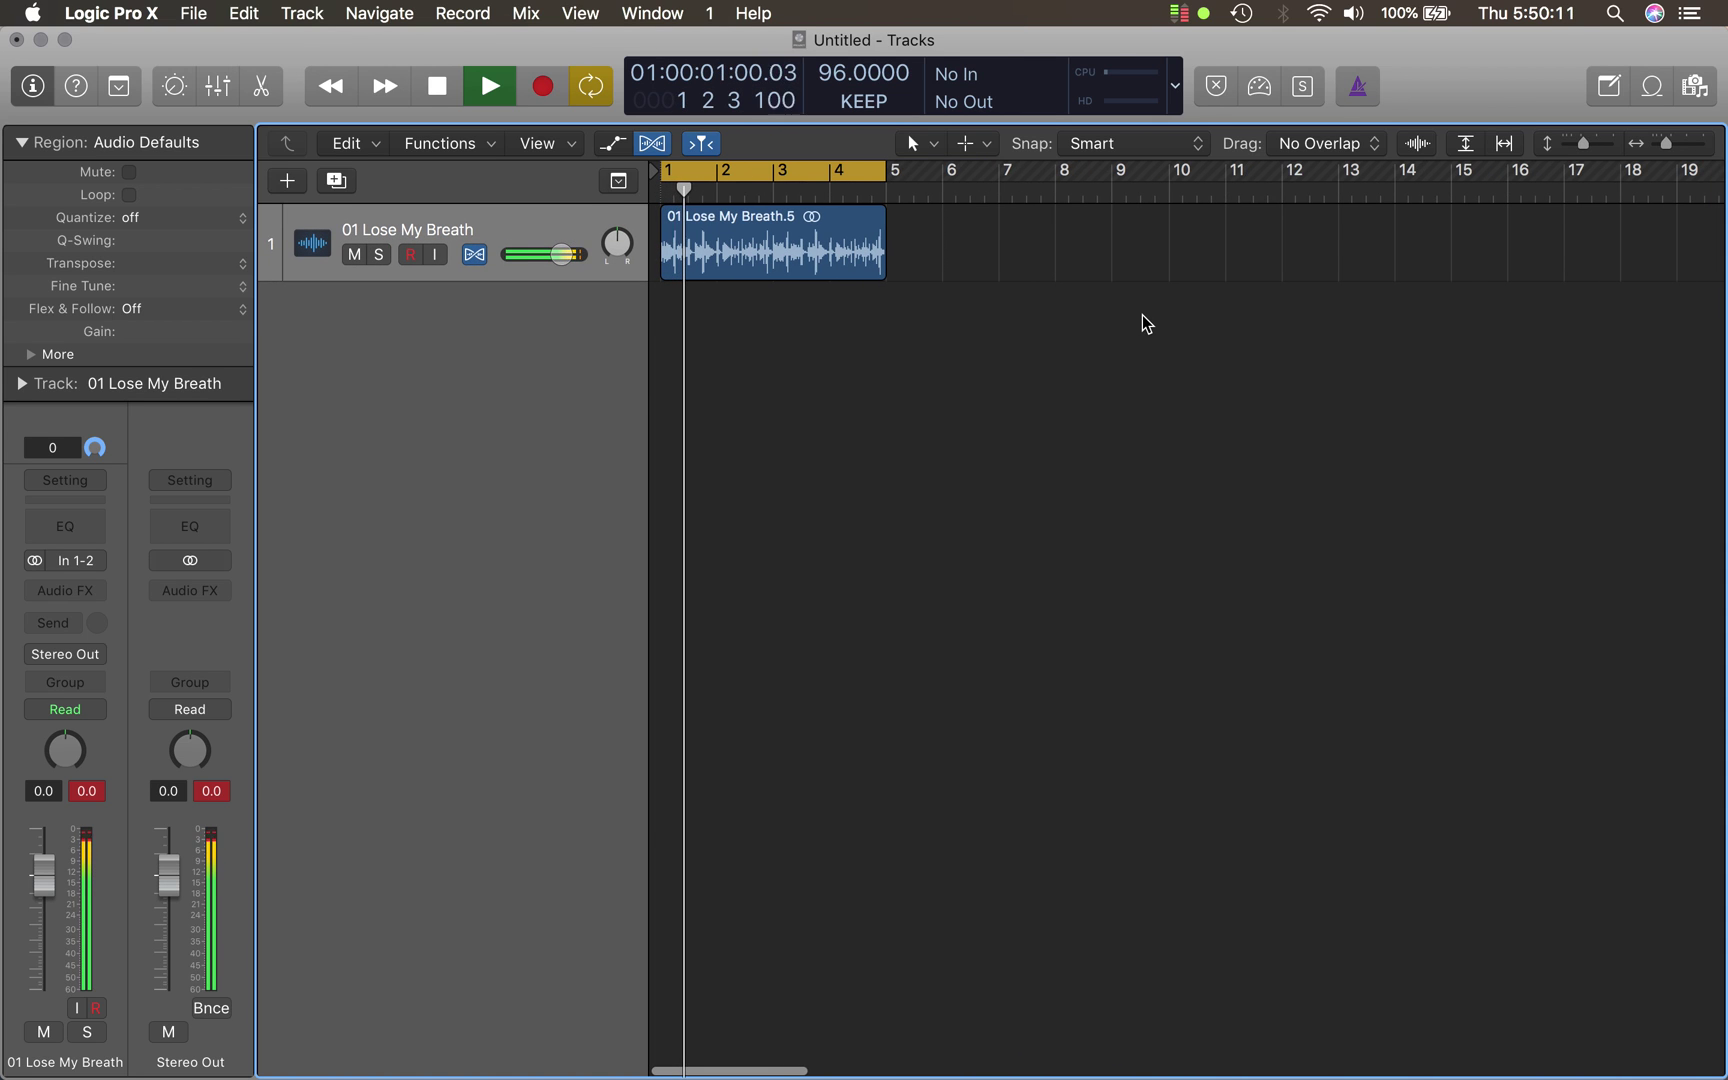
pyautogui.press('space')
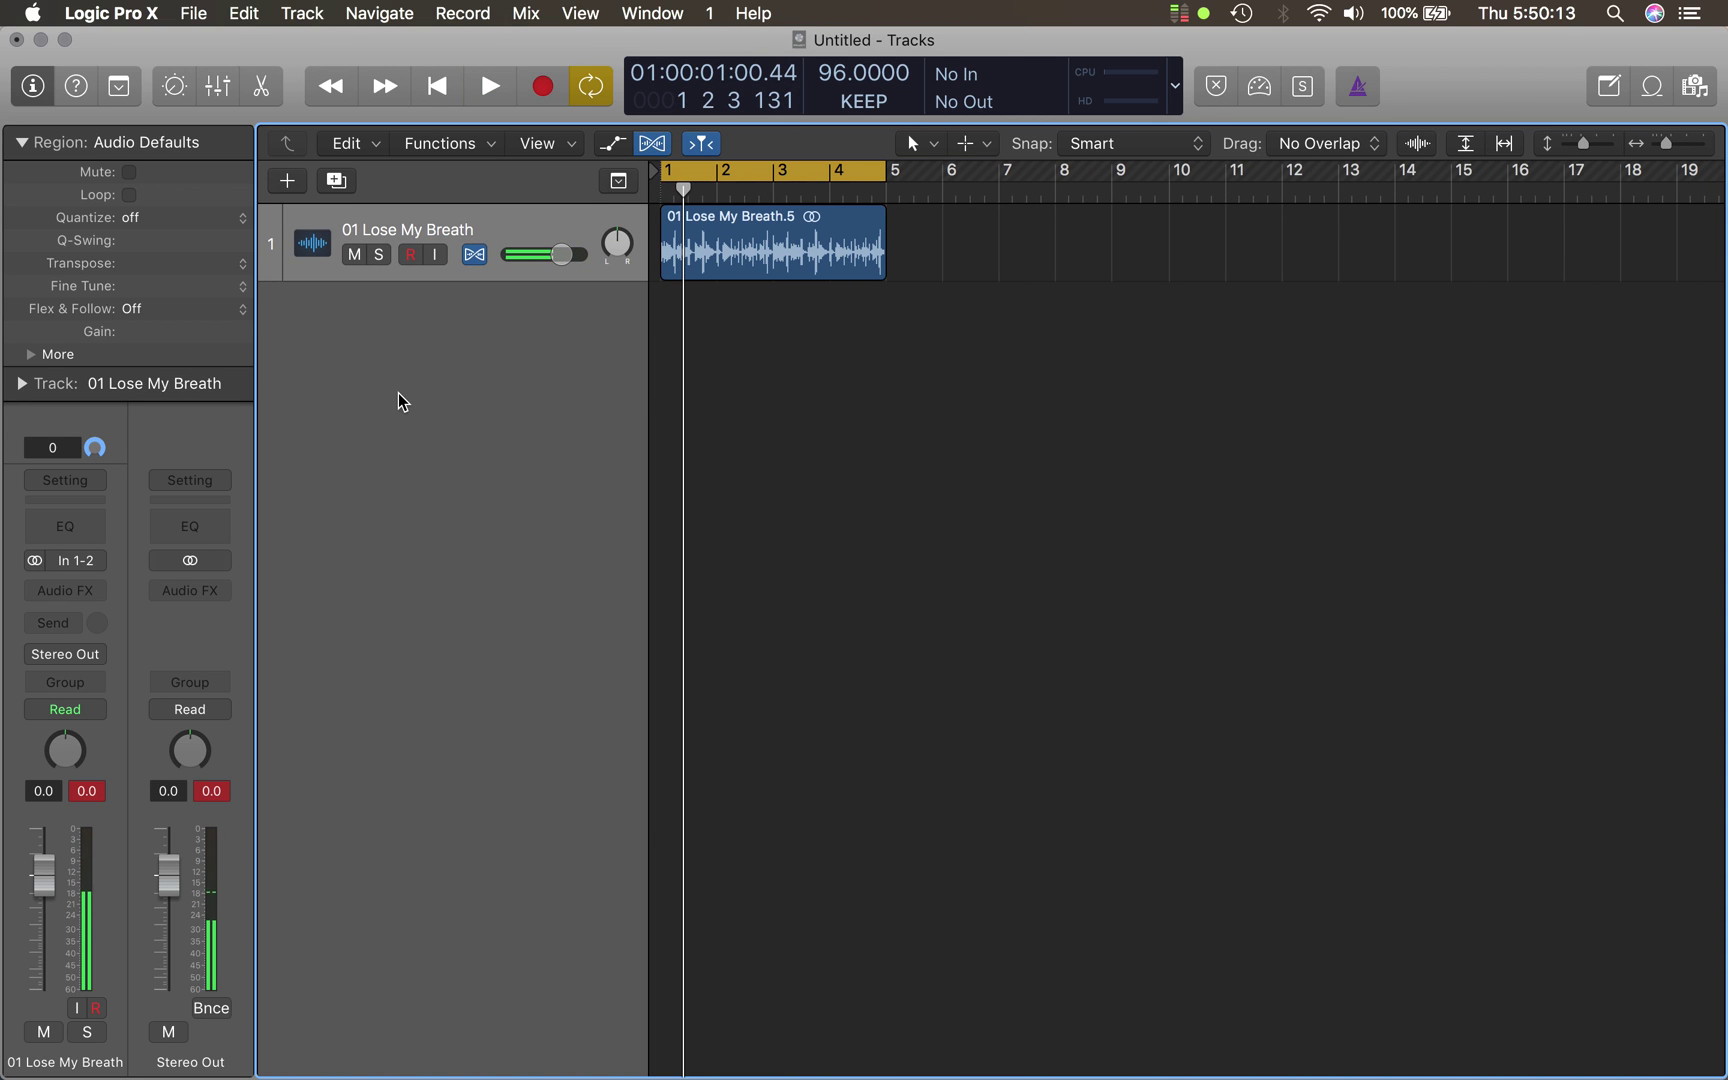
# - Collapse the Region inspector and create one software instrument track with stereo Kontakt 5 as its instrument
pyautogui.click(22, 144)
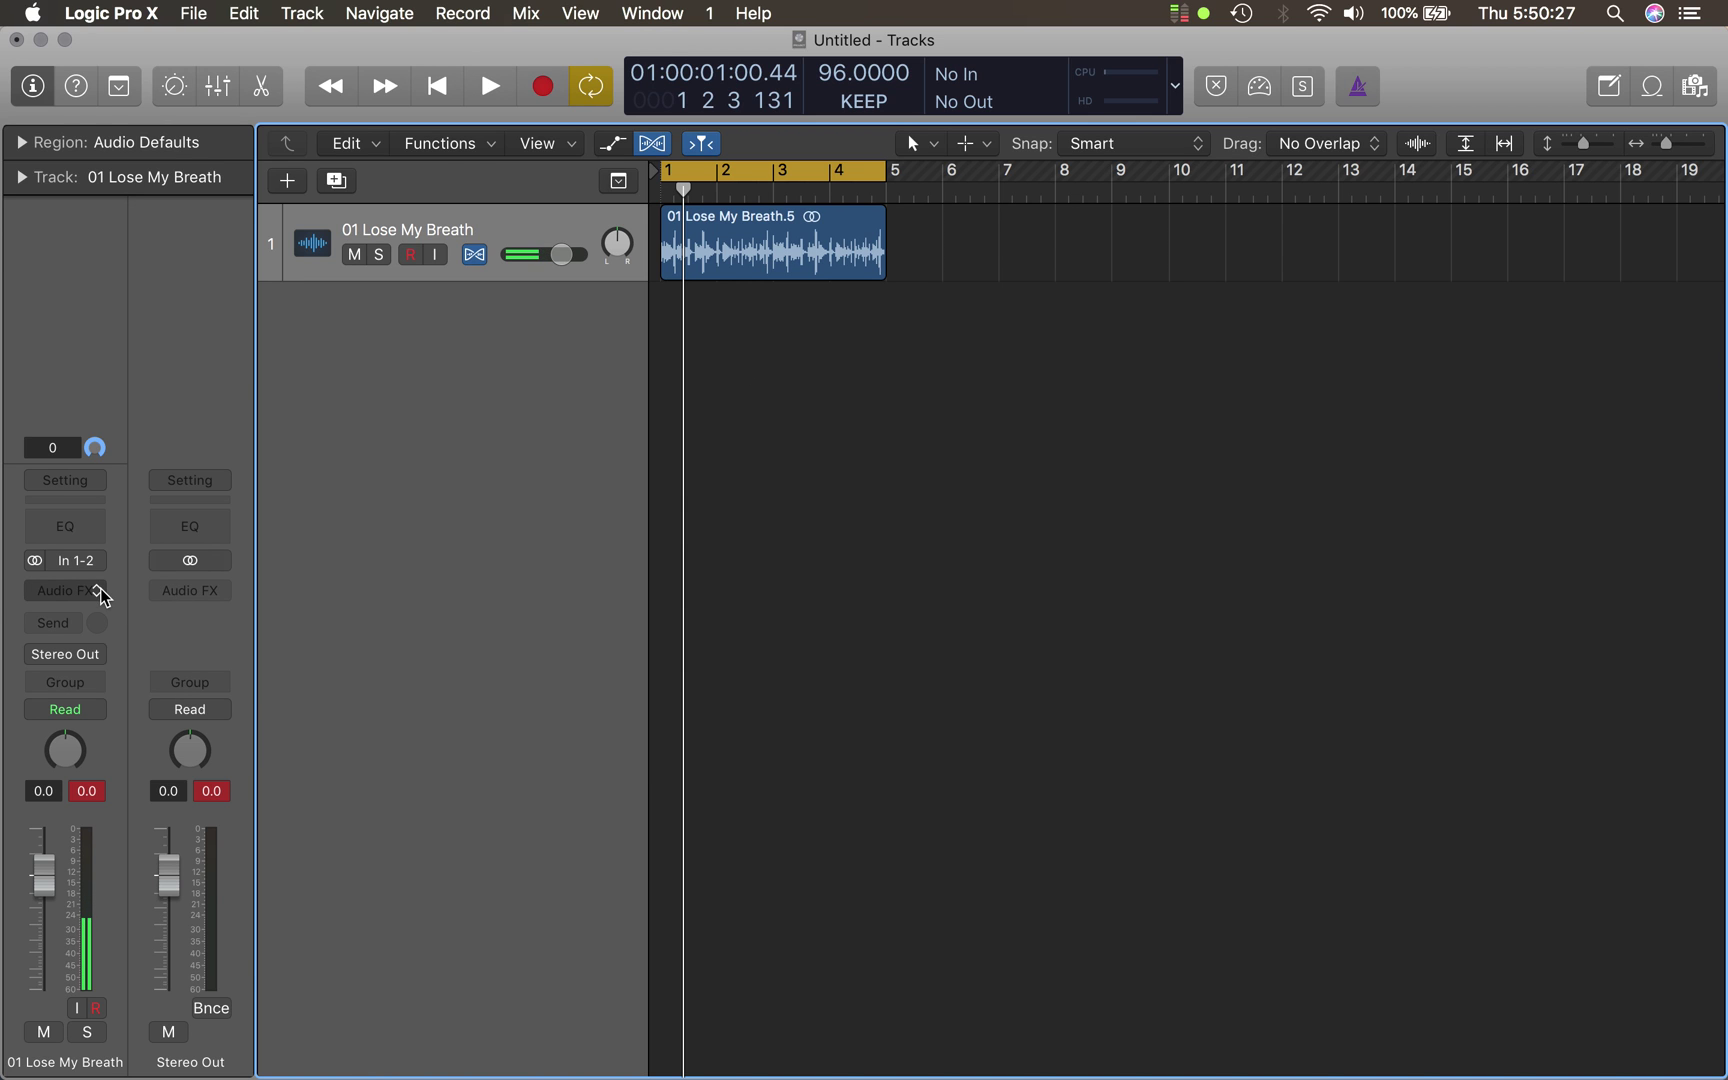
pyautogui.click(276, 188)
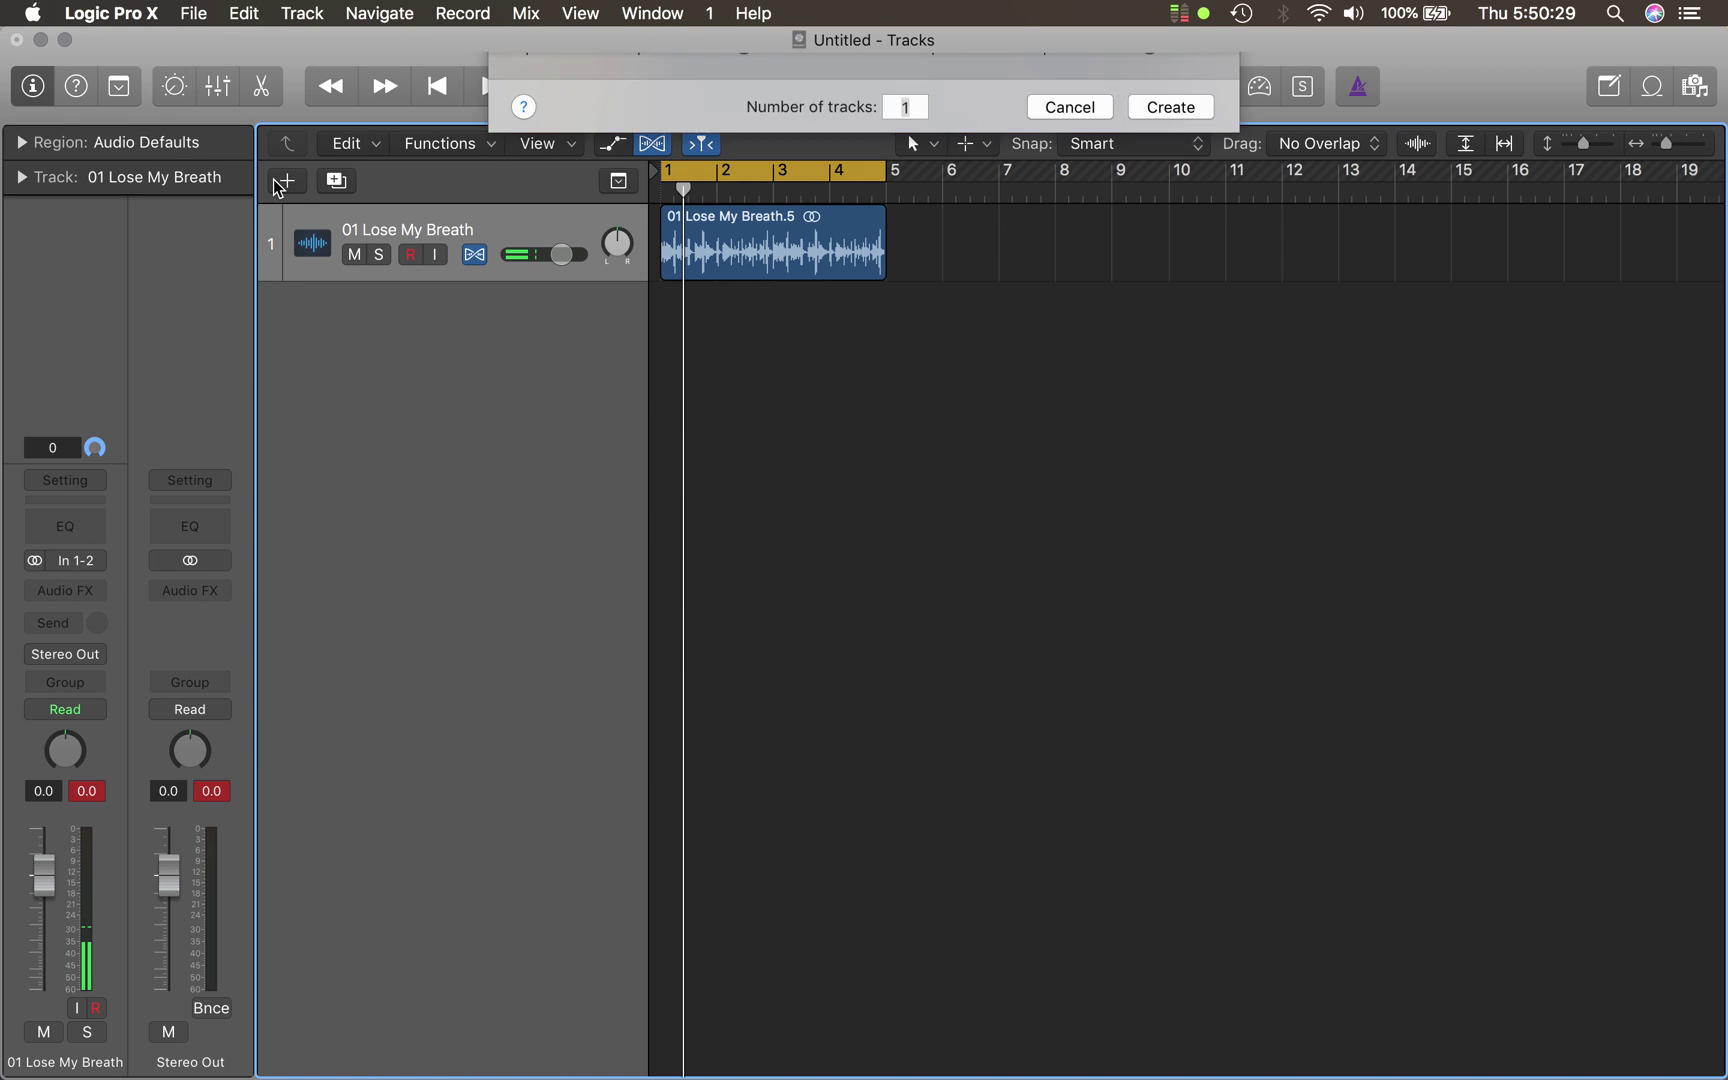
pyautogui.click(652, 120)
pyautogui.click(764, 298)
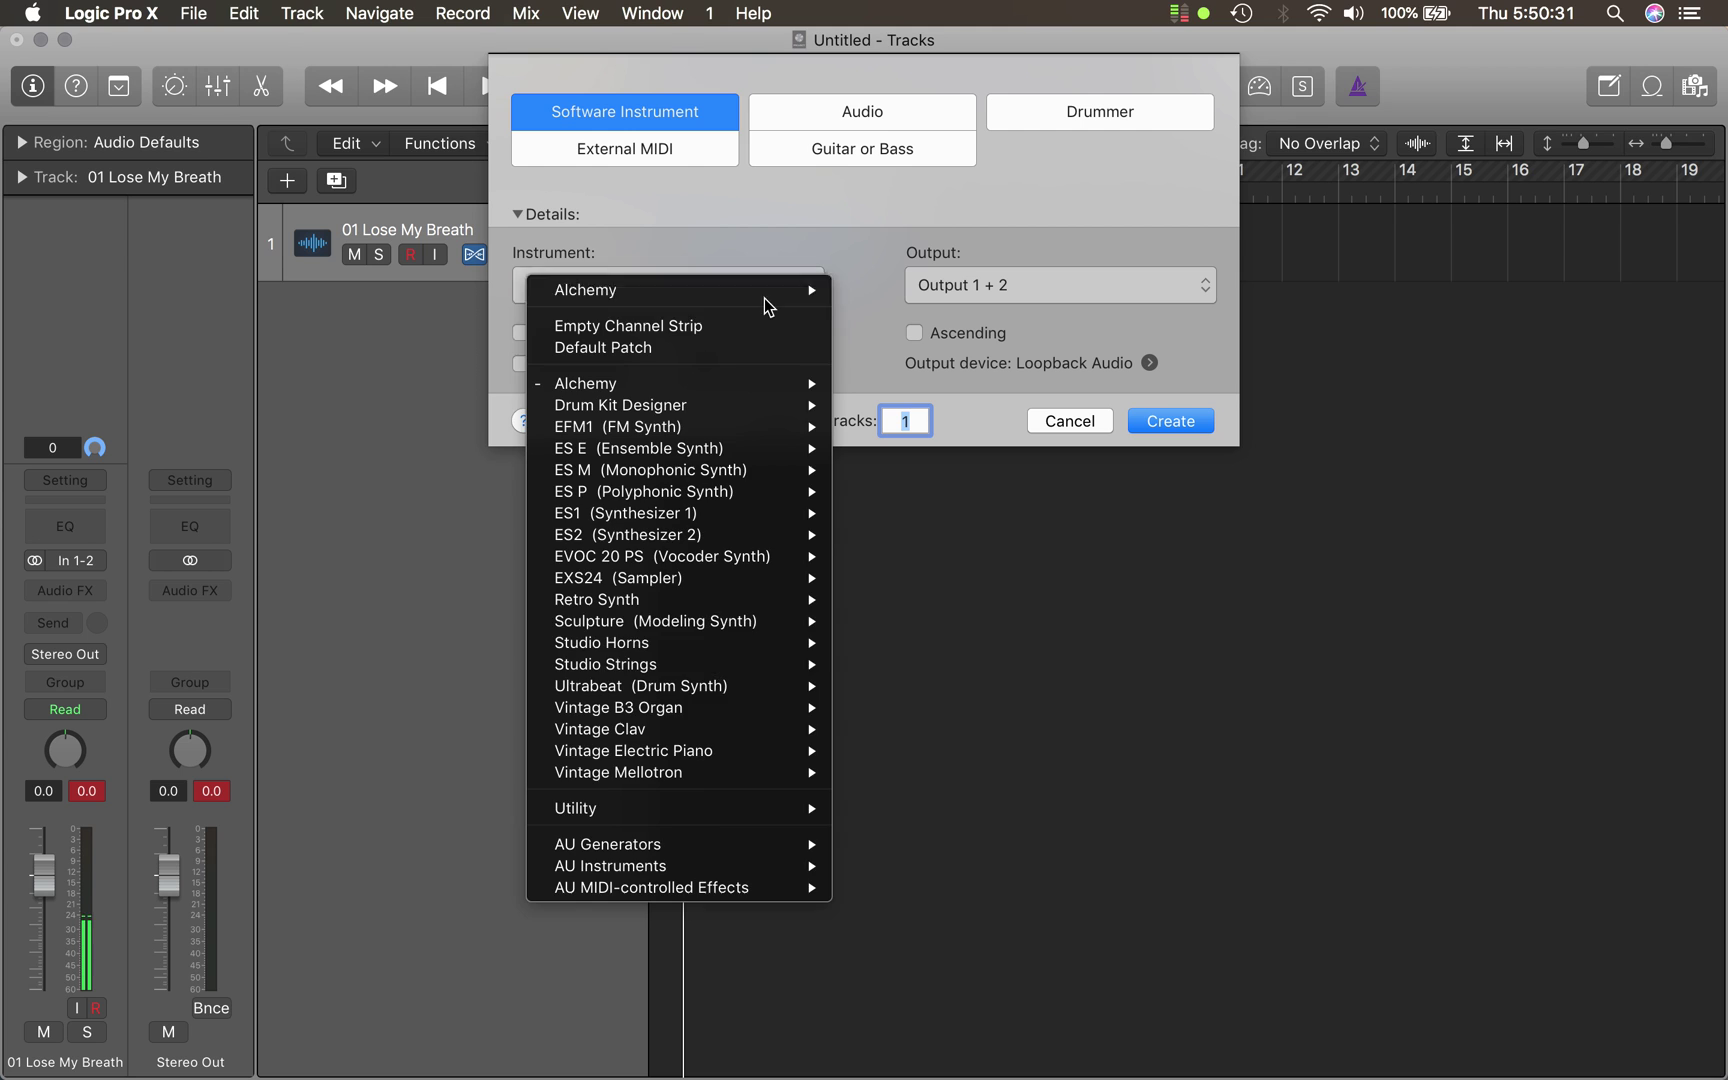
pyautogui.moveTo(788, 866)
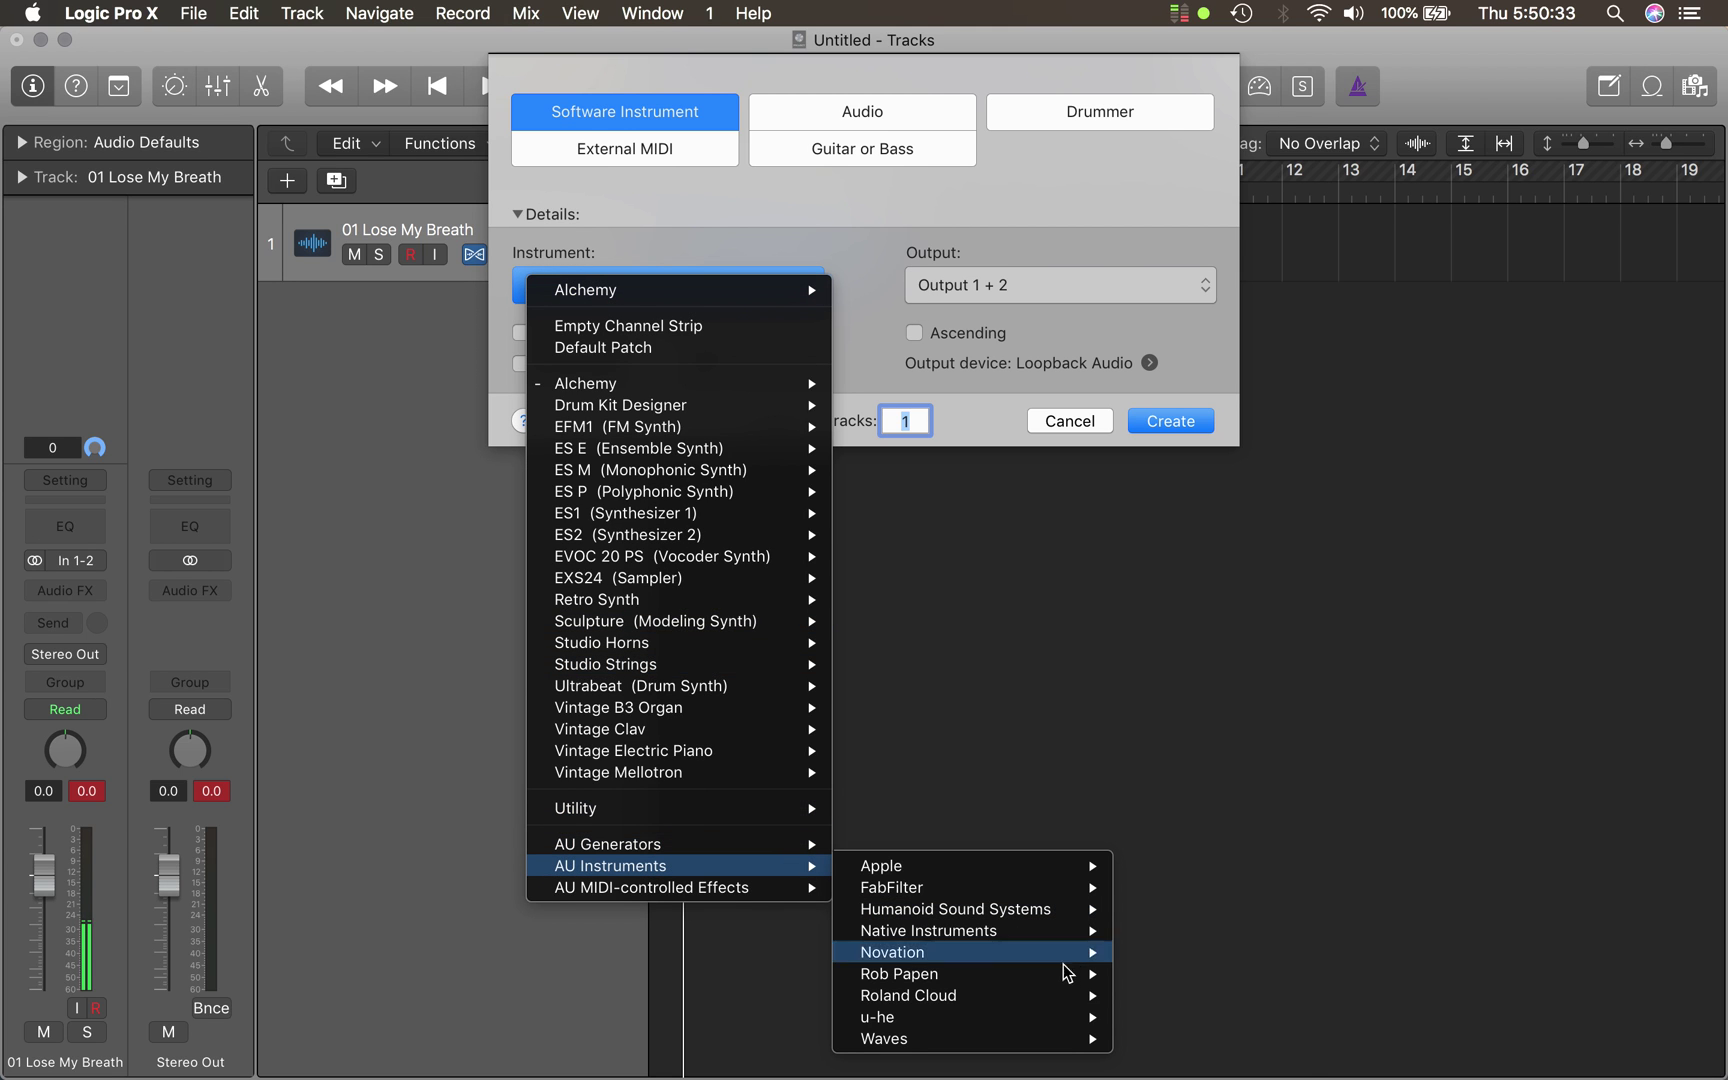
pyautogui.moveTo(1082, 942)
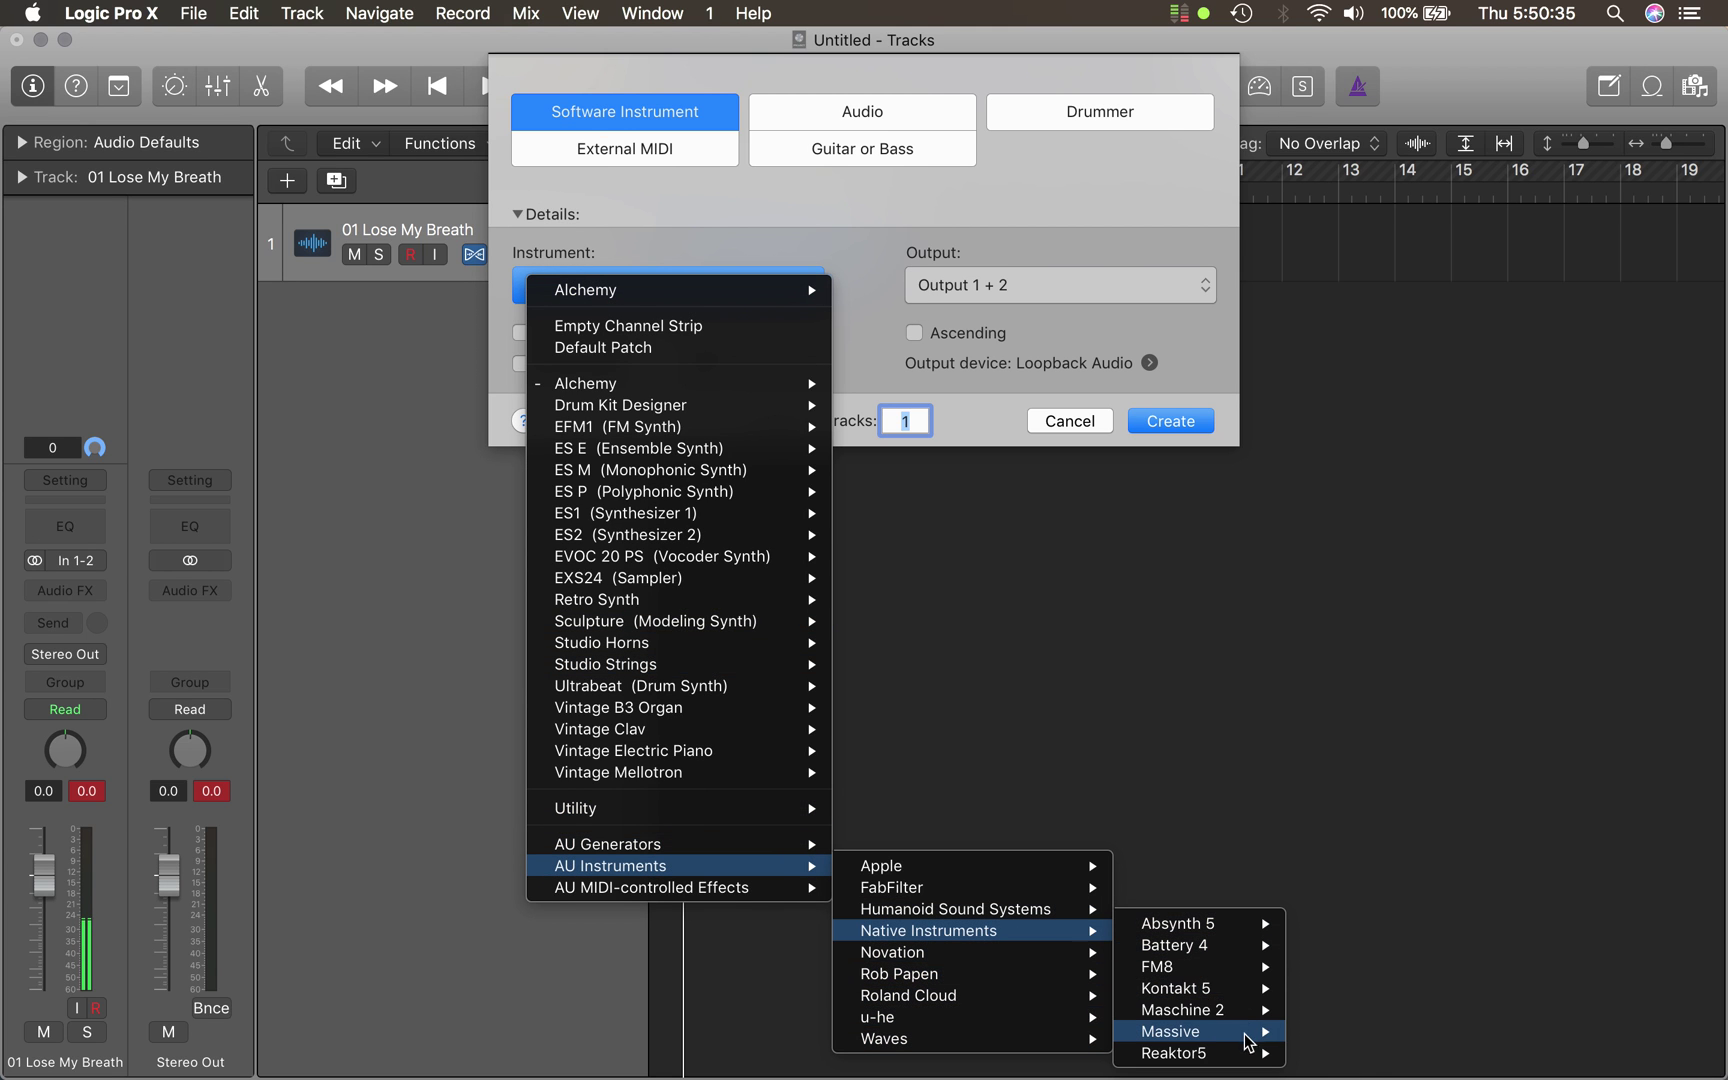
pyautogui.moveTo(1253, 1012)
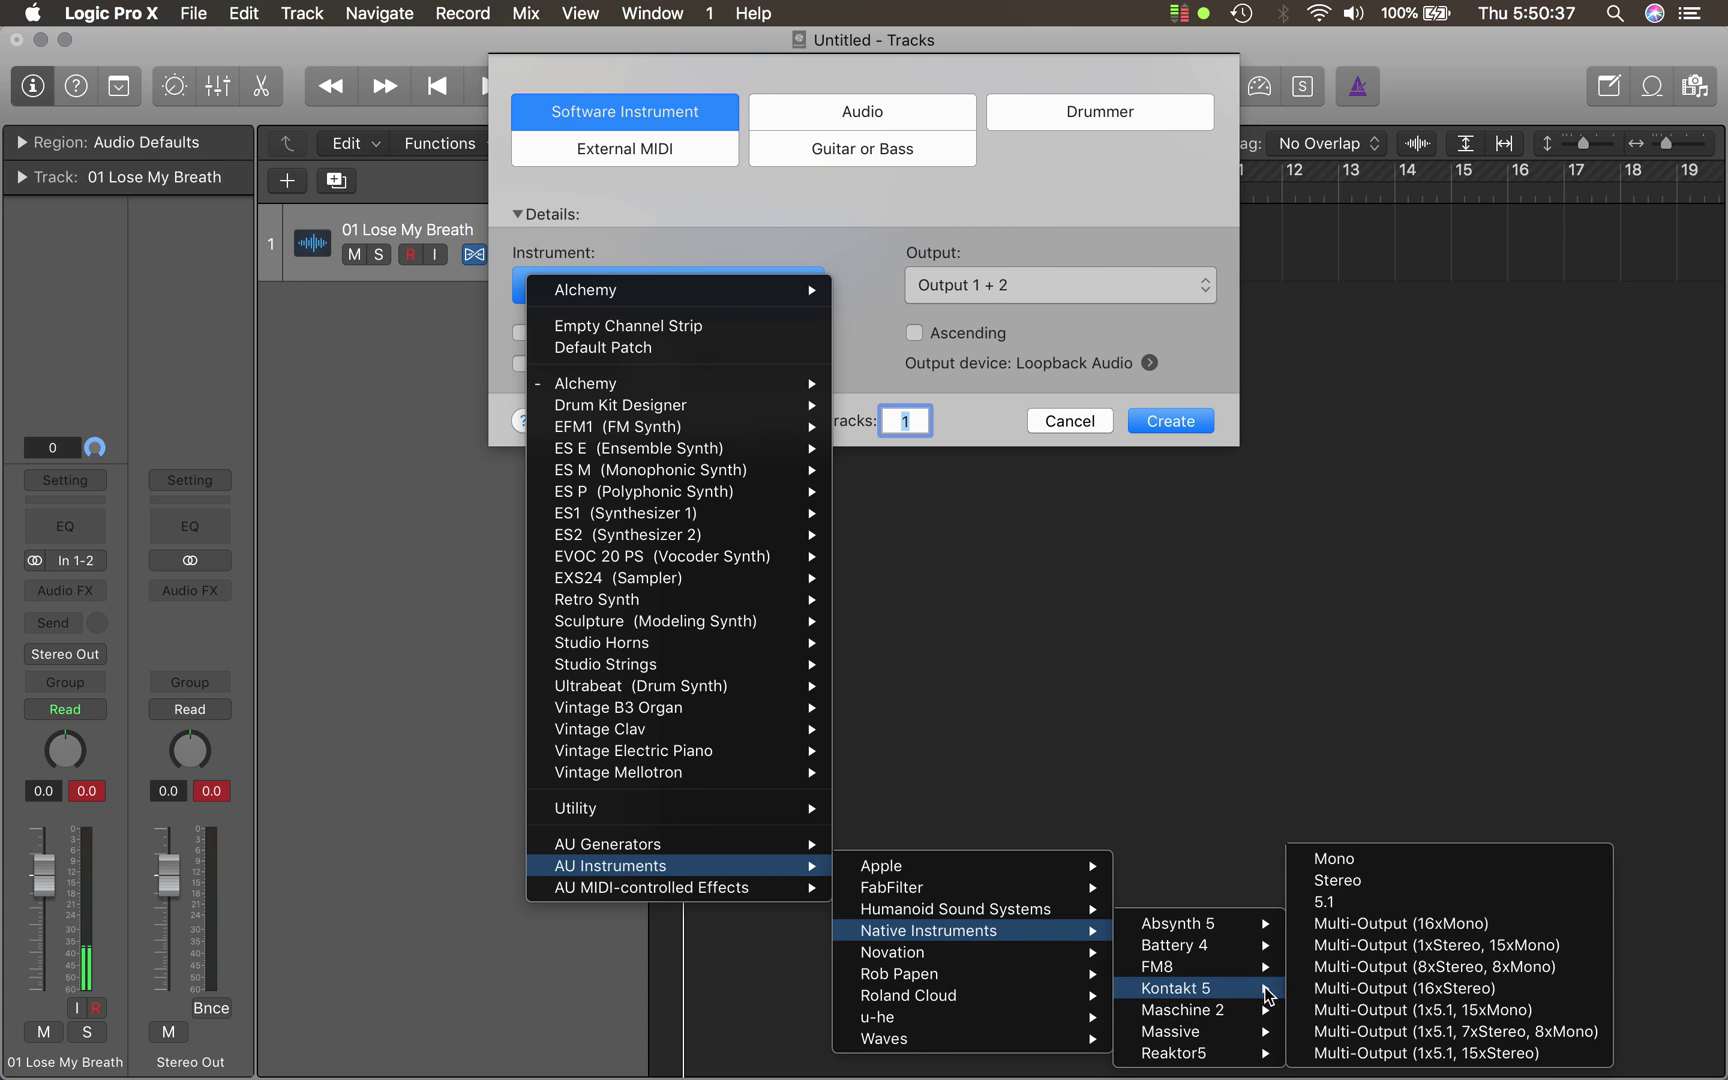
pyautogui.click(1345, 880)
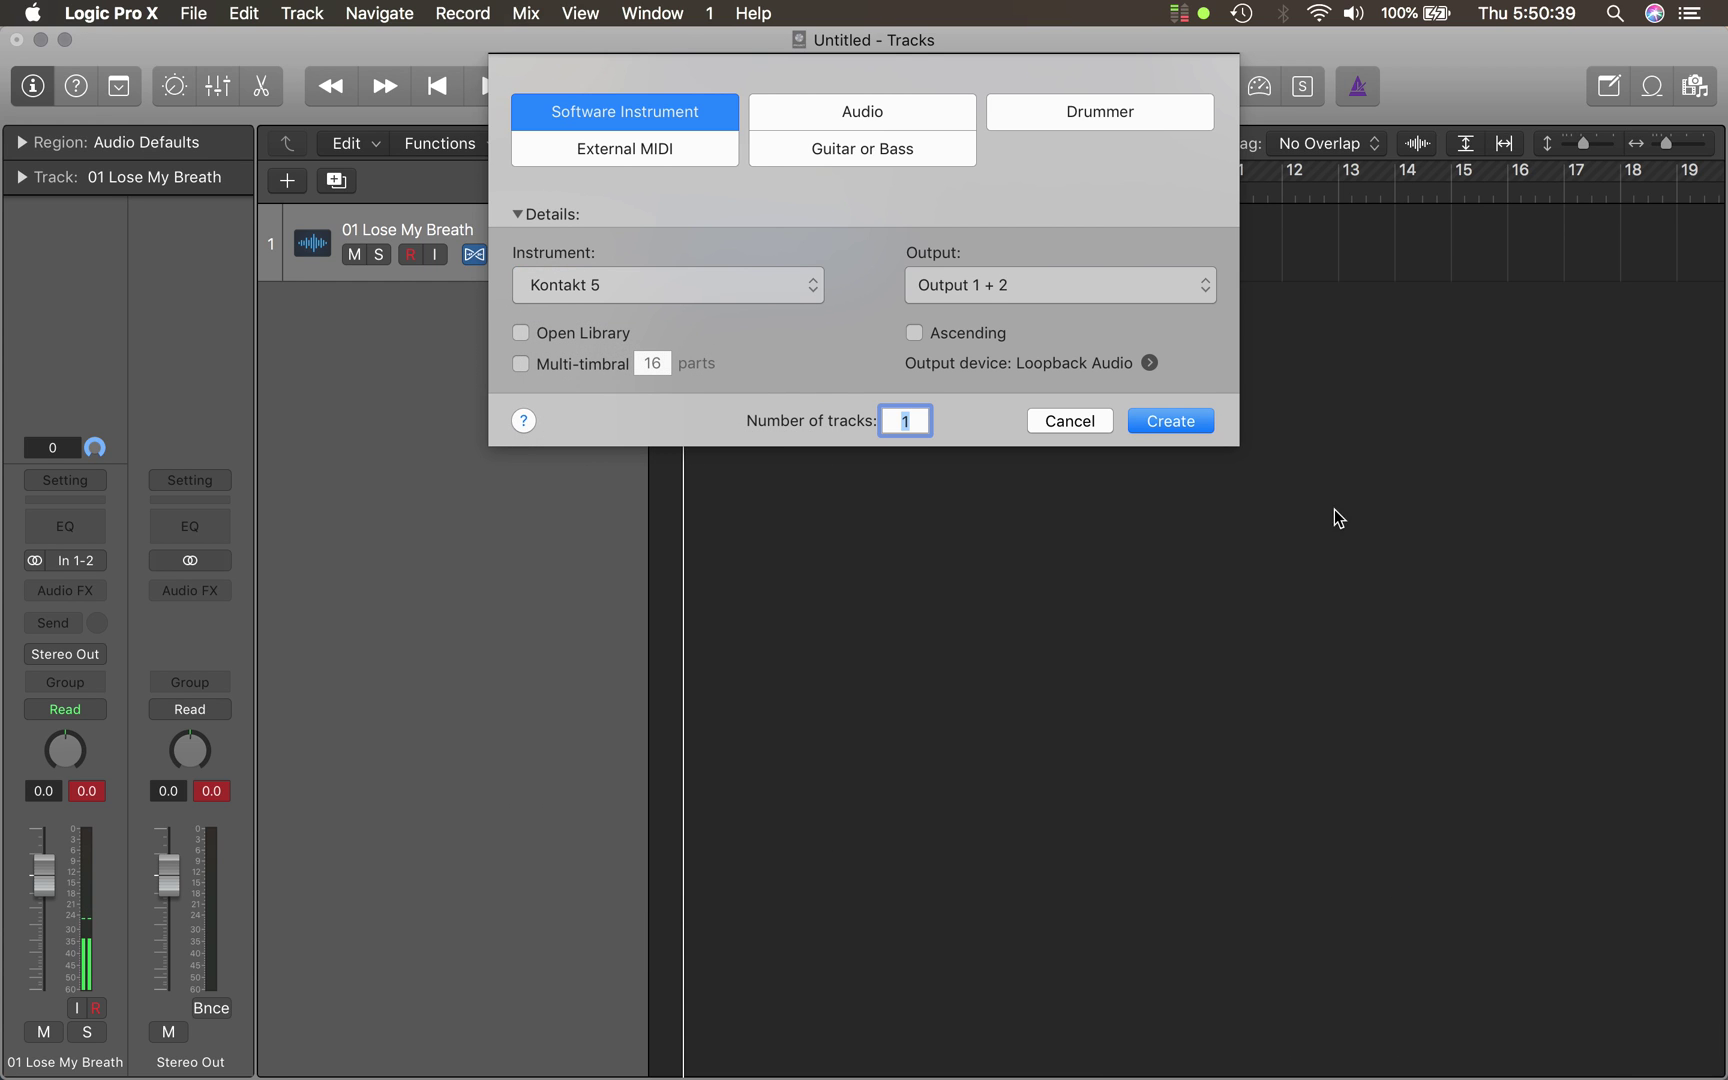
pyautogui.click(1190, 425)
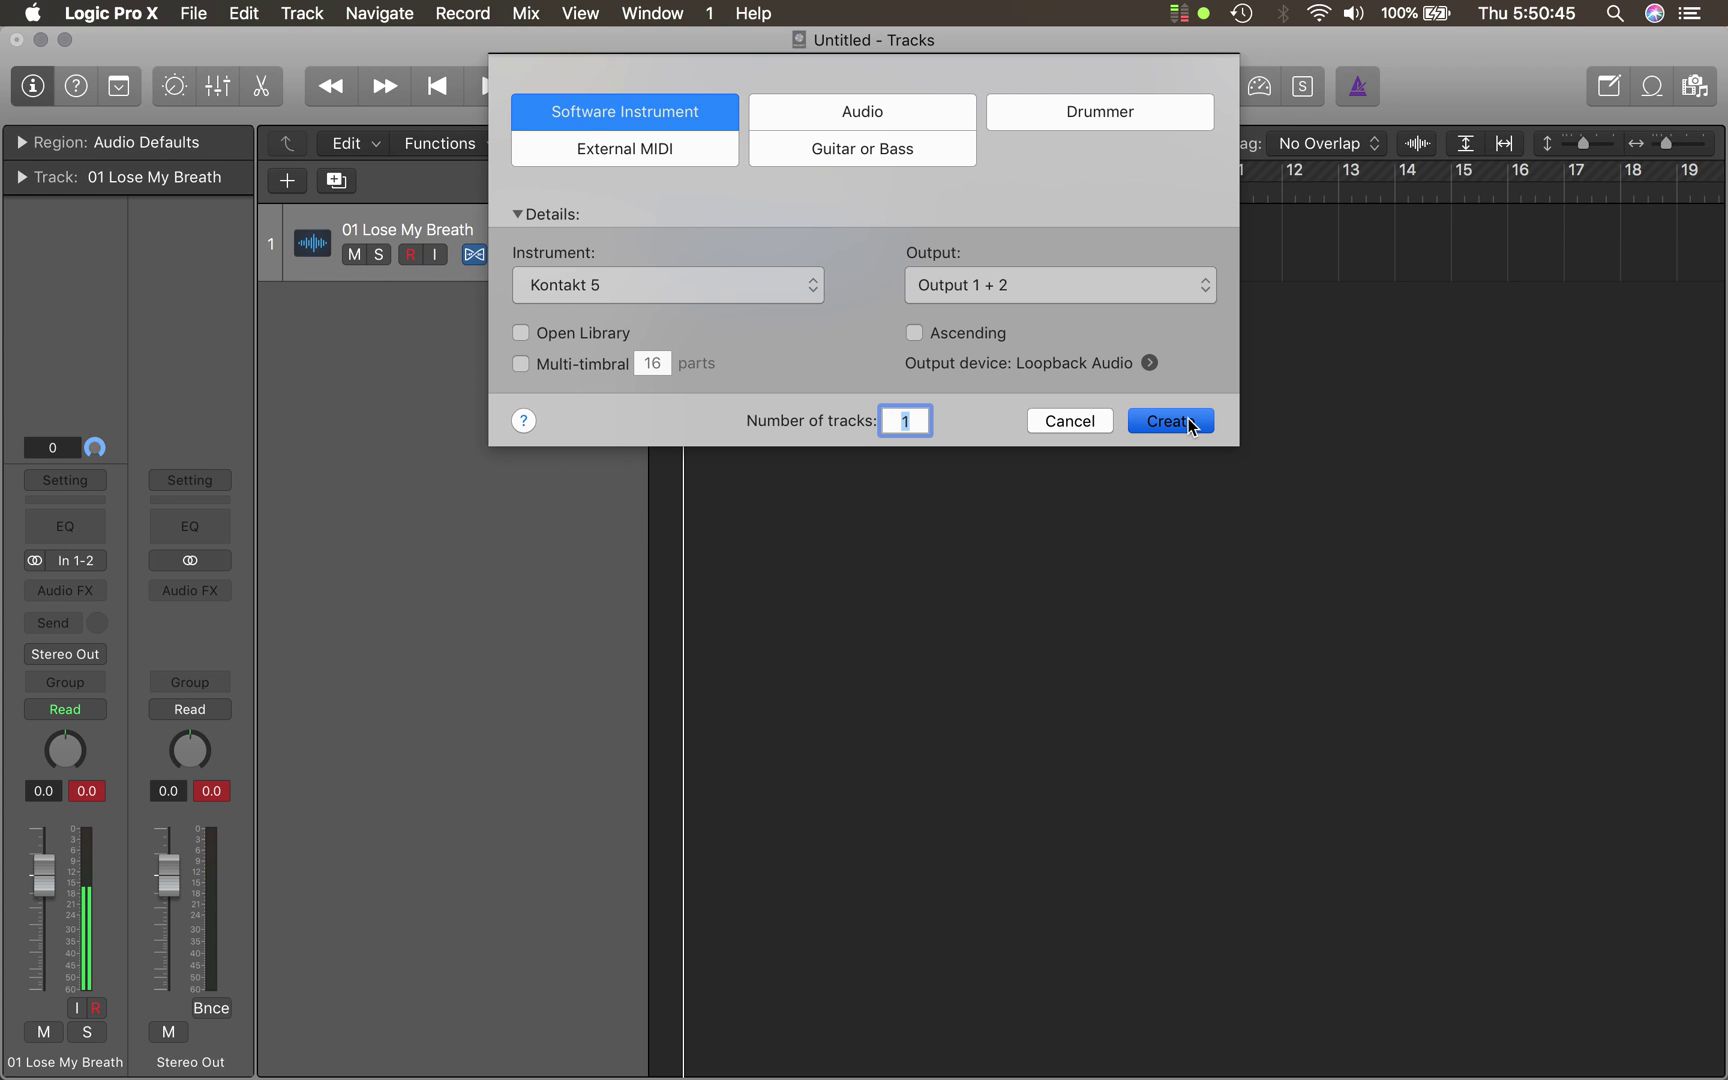
pyautogui.click(1170, 421)
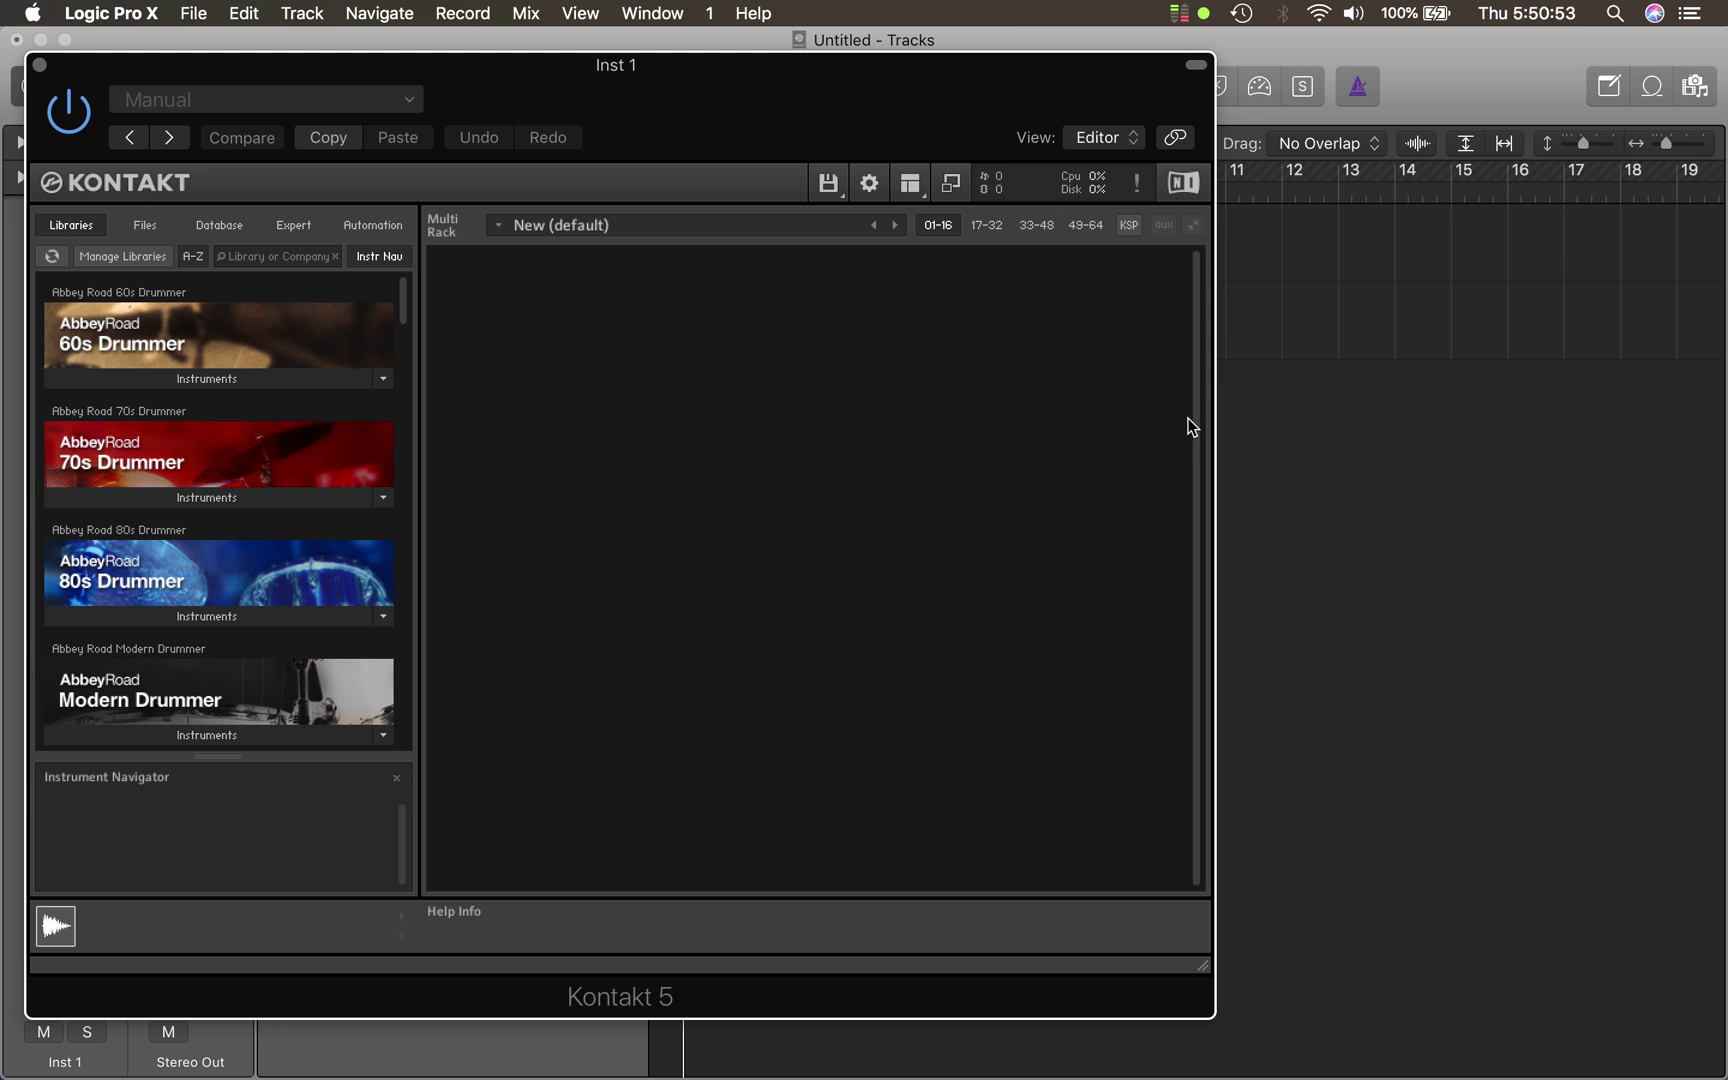
# - Load 065 - Billy 1 from the Grand Piano 65bpm - 84bpm folder of George Duke Soul Treasures in Kontakt, keeping the whole plug-in window in view
pyautogui.moveTo(682, 88); pyautogui.dragTo(1334, 121)
pyautogui.scroll(-5, 1025, 494)
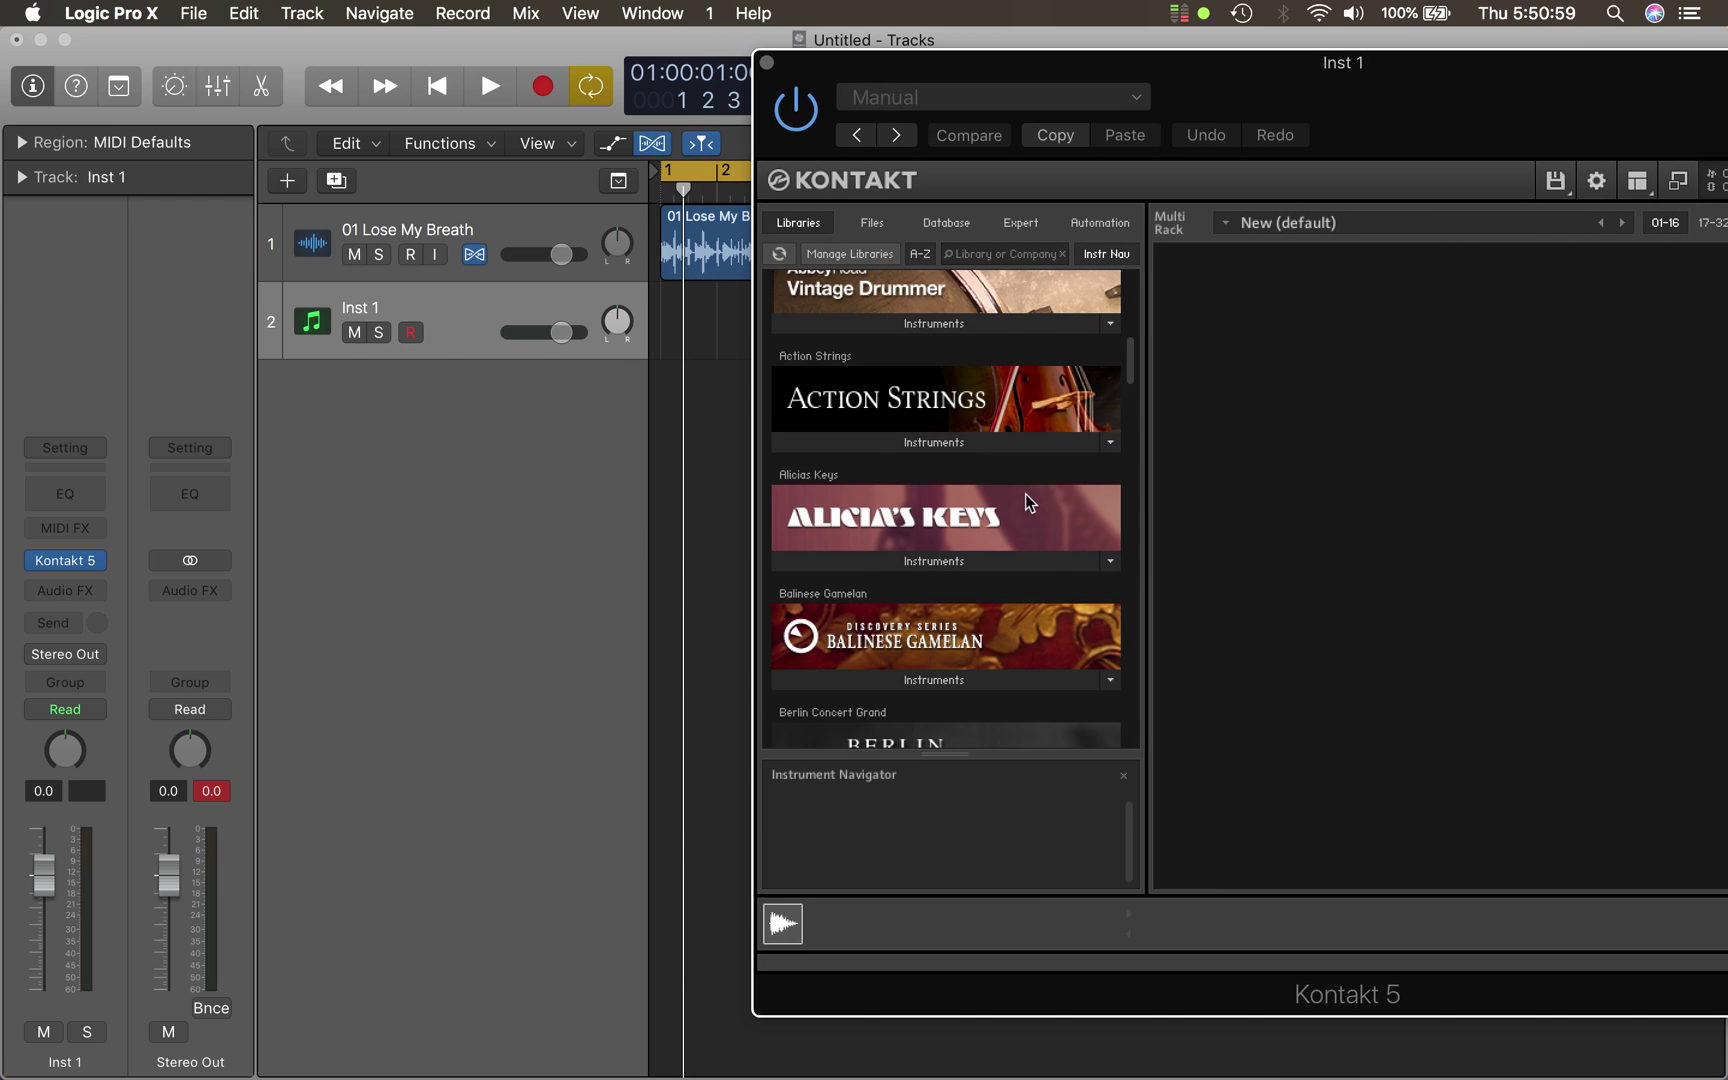
pyautogui.scroll(-10, 1025, 493)
pyautogui.scroll(-1, 1025, 493)
pyautogui.click(900, 590)
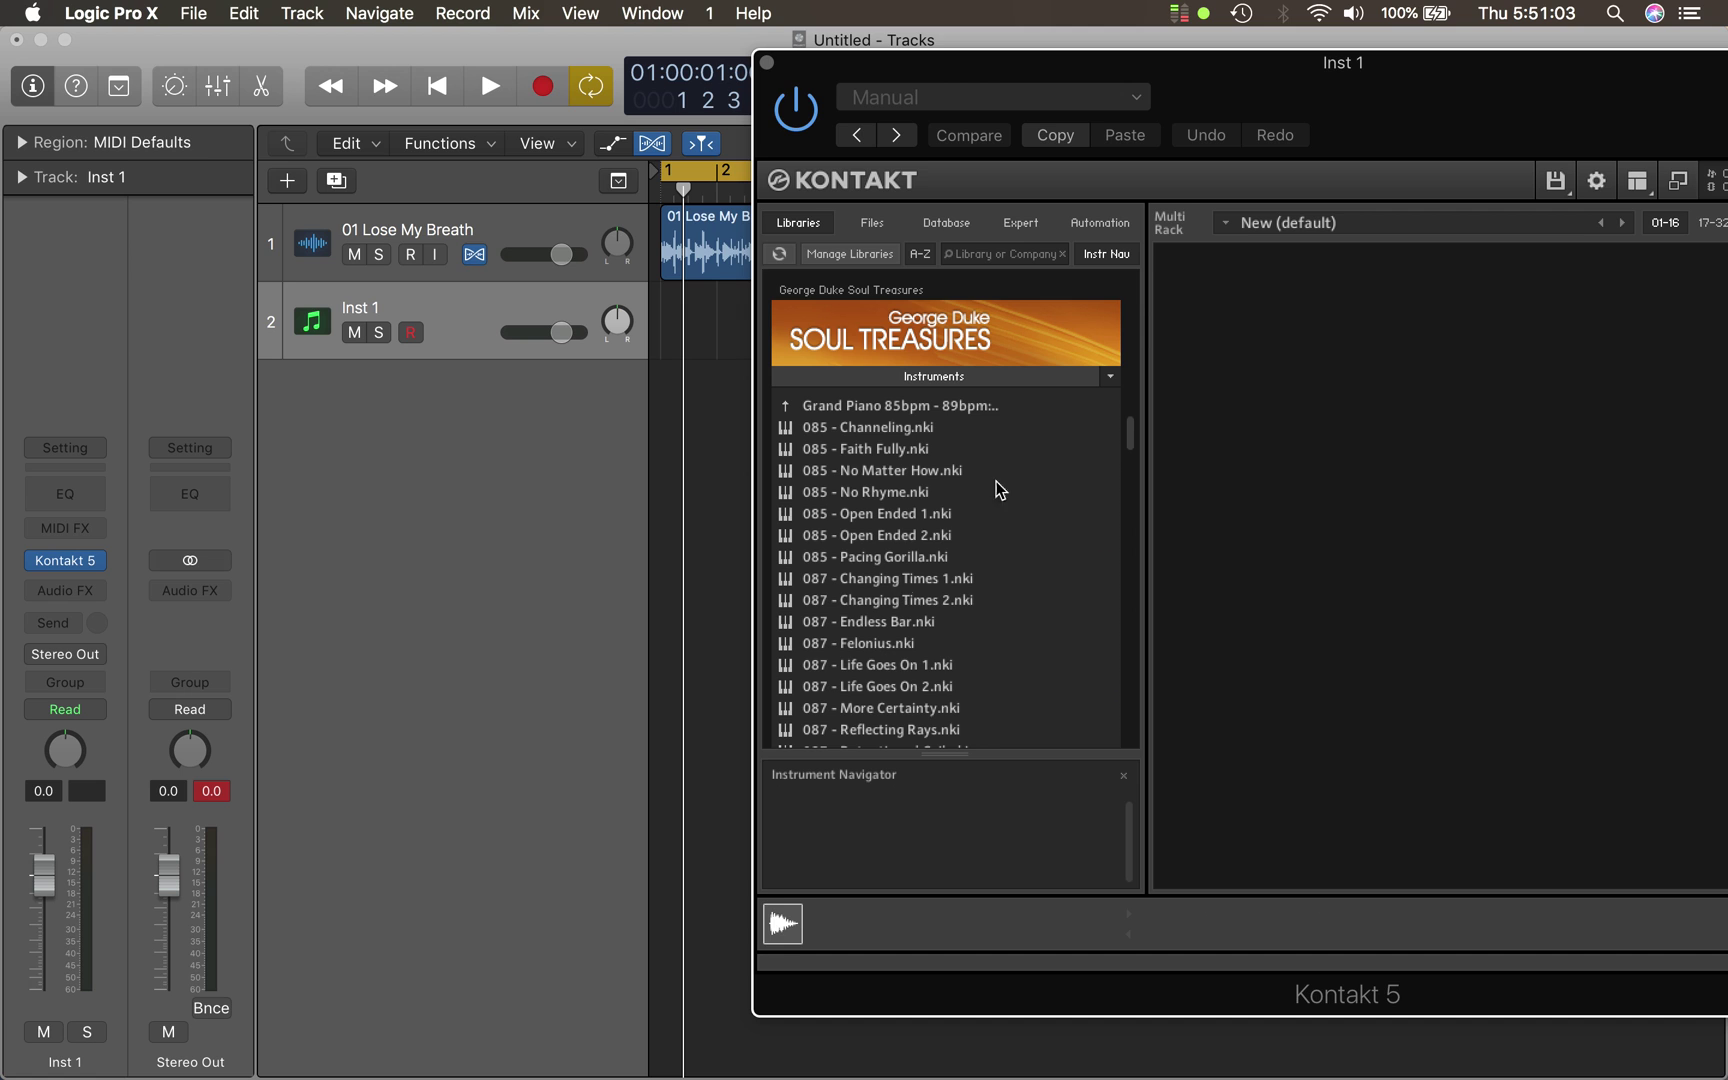
pyautogui.click(853, 406)
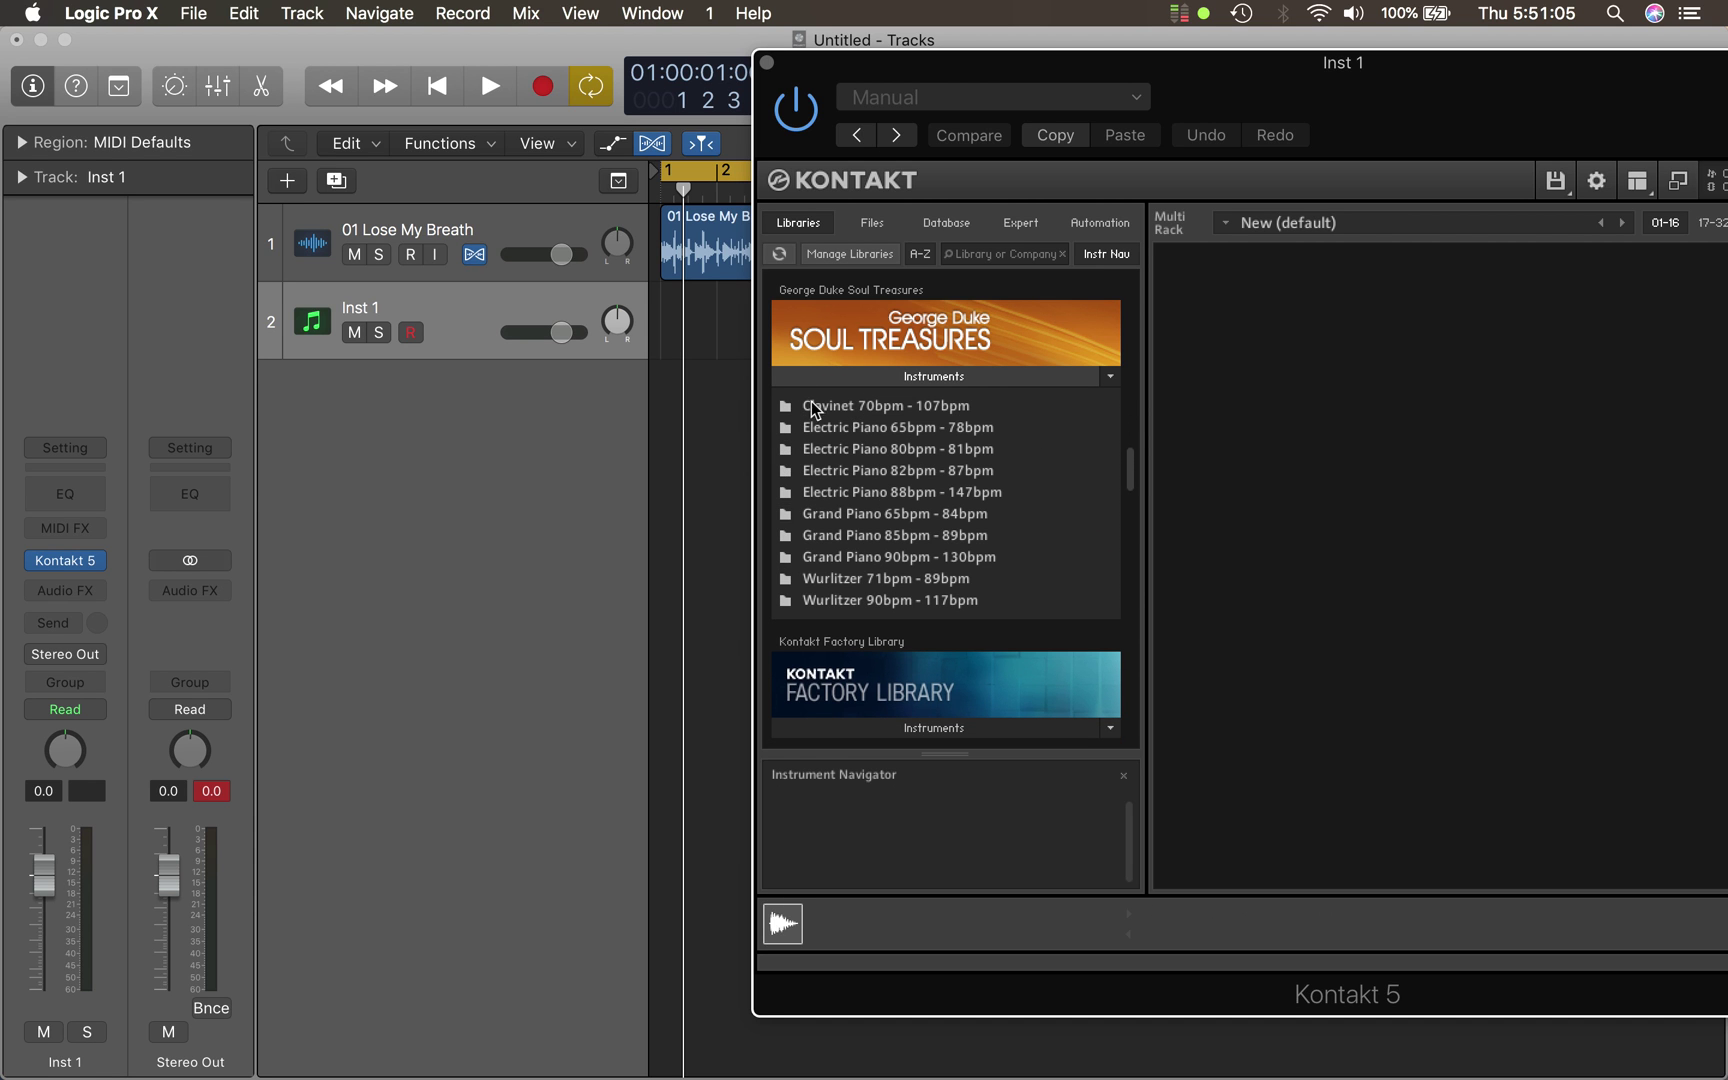
pyautogui.click(874, 516)
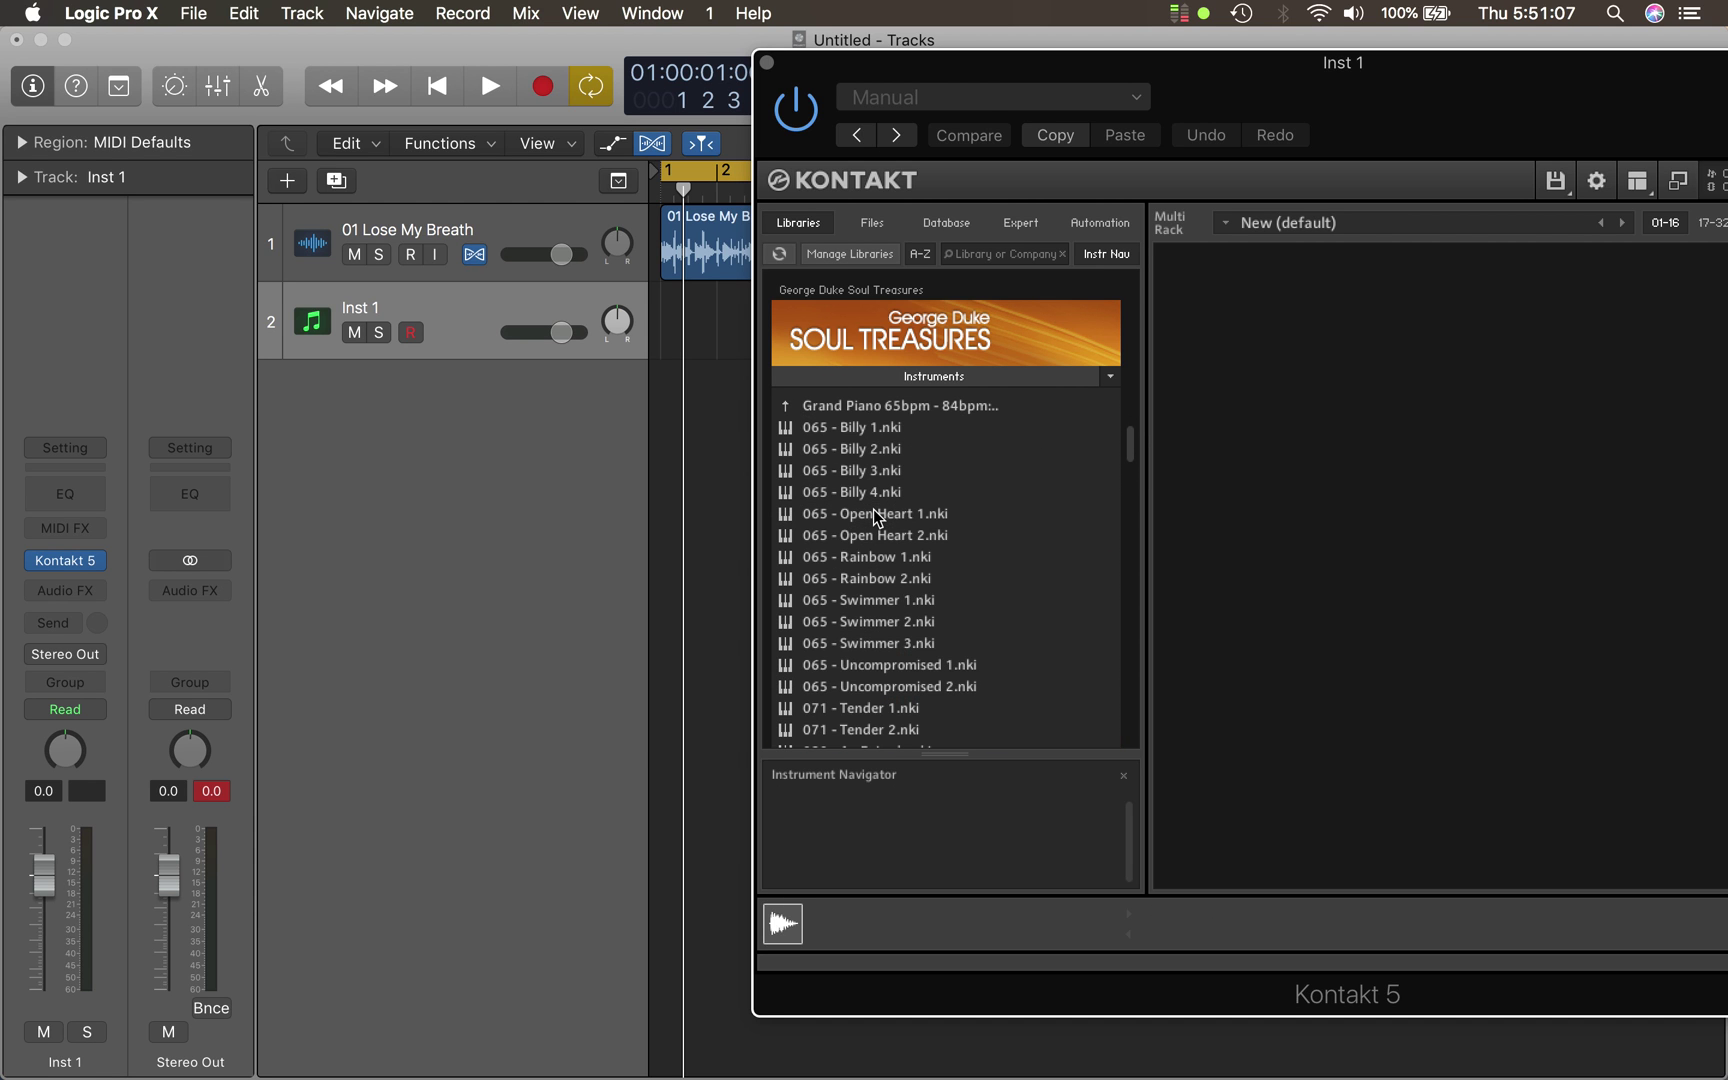
pyautogui.doubleClick(847, 428)
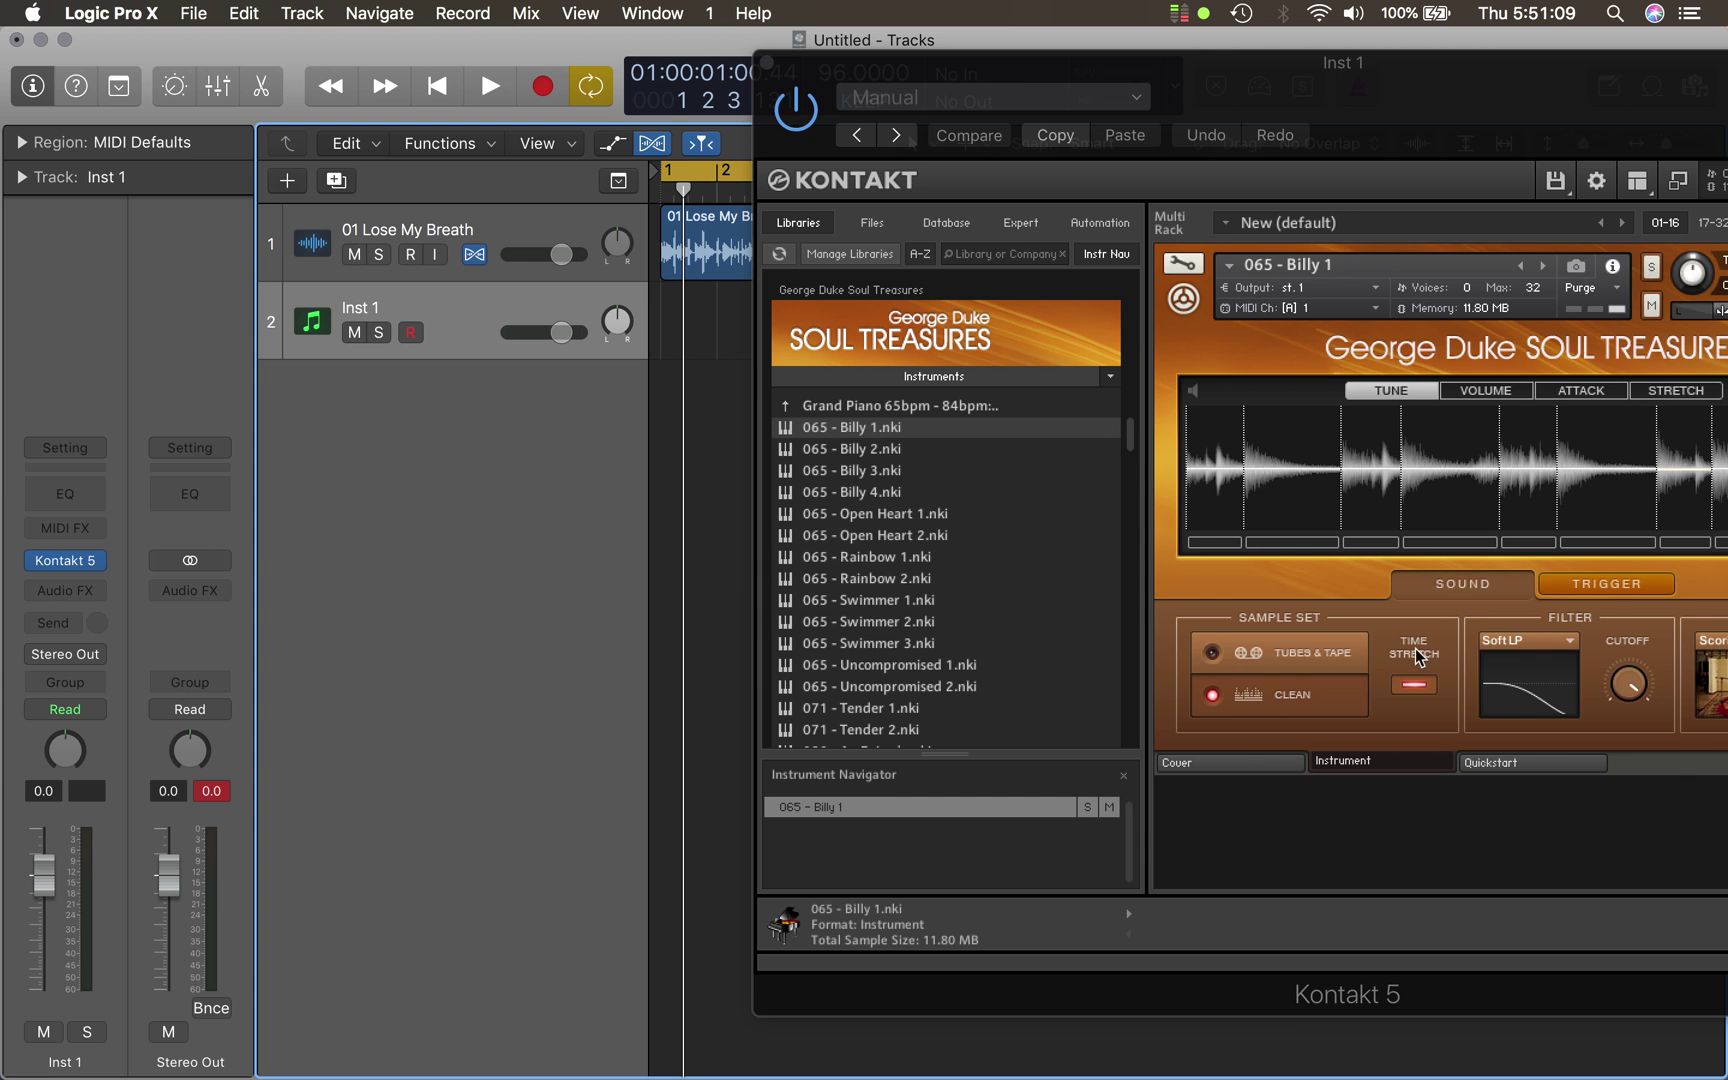
pyautogui.moveTo(1467, 123); pyautogui.dragTo(1313, 75)
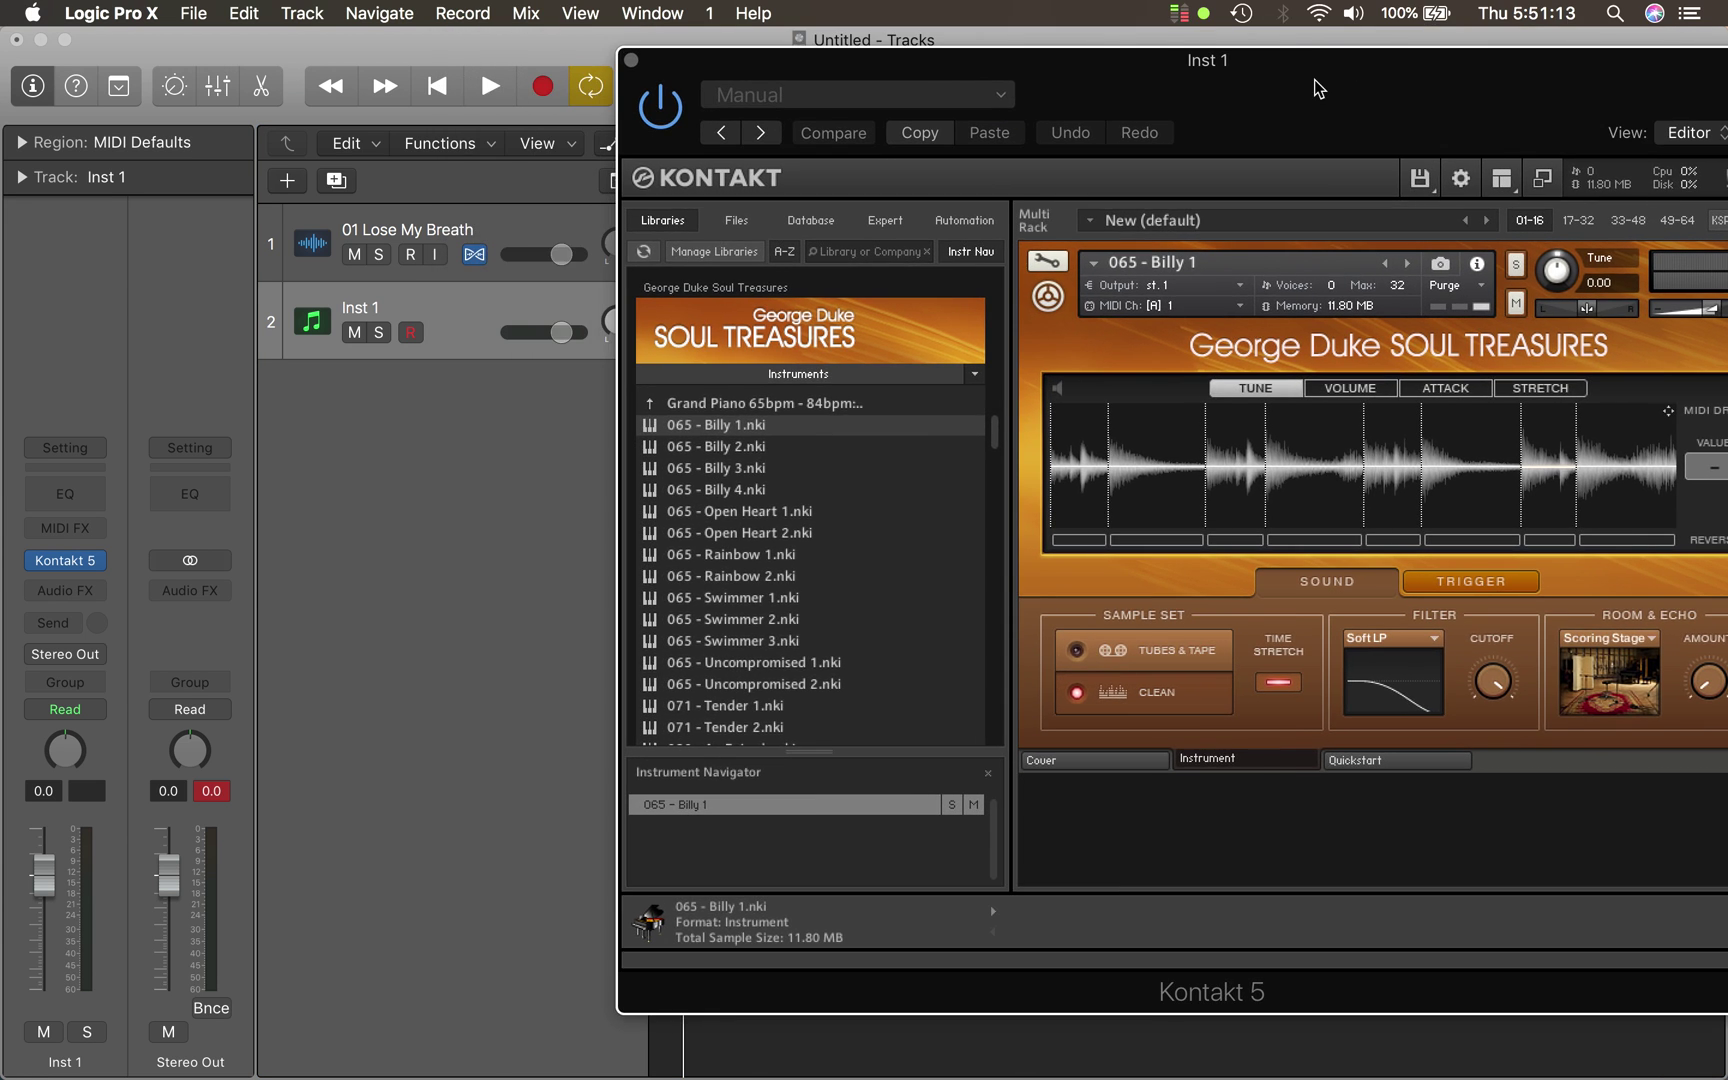
pyautogui.moveTo(1353, 98); pyautogui.dragTo(1095, 99)
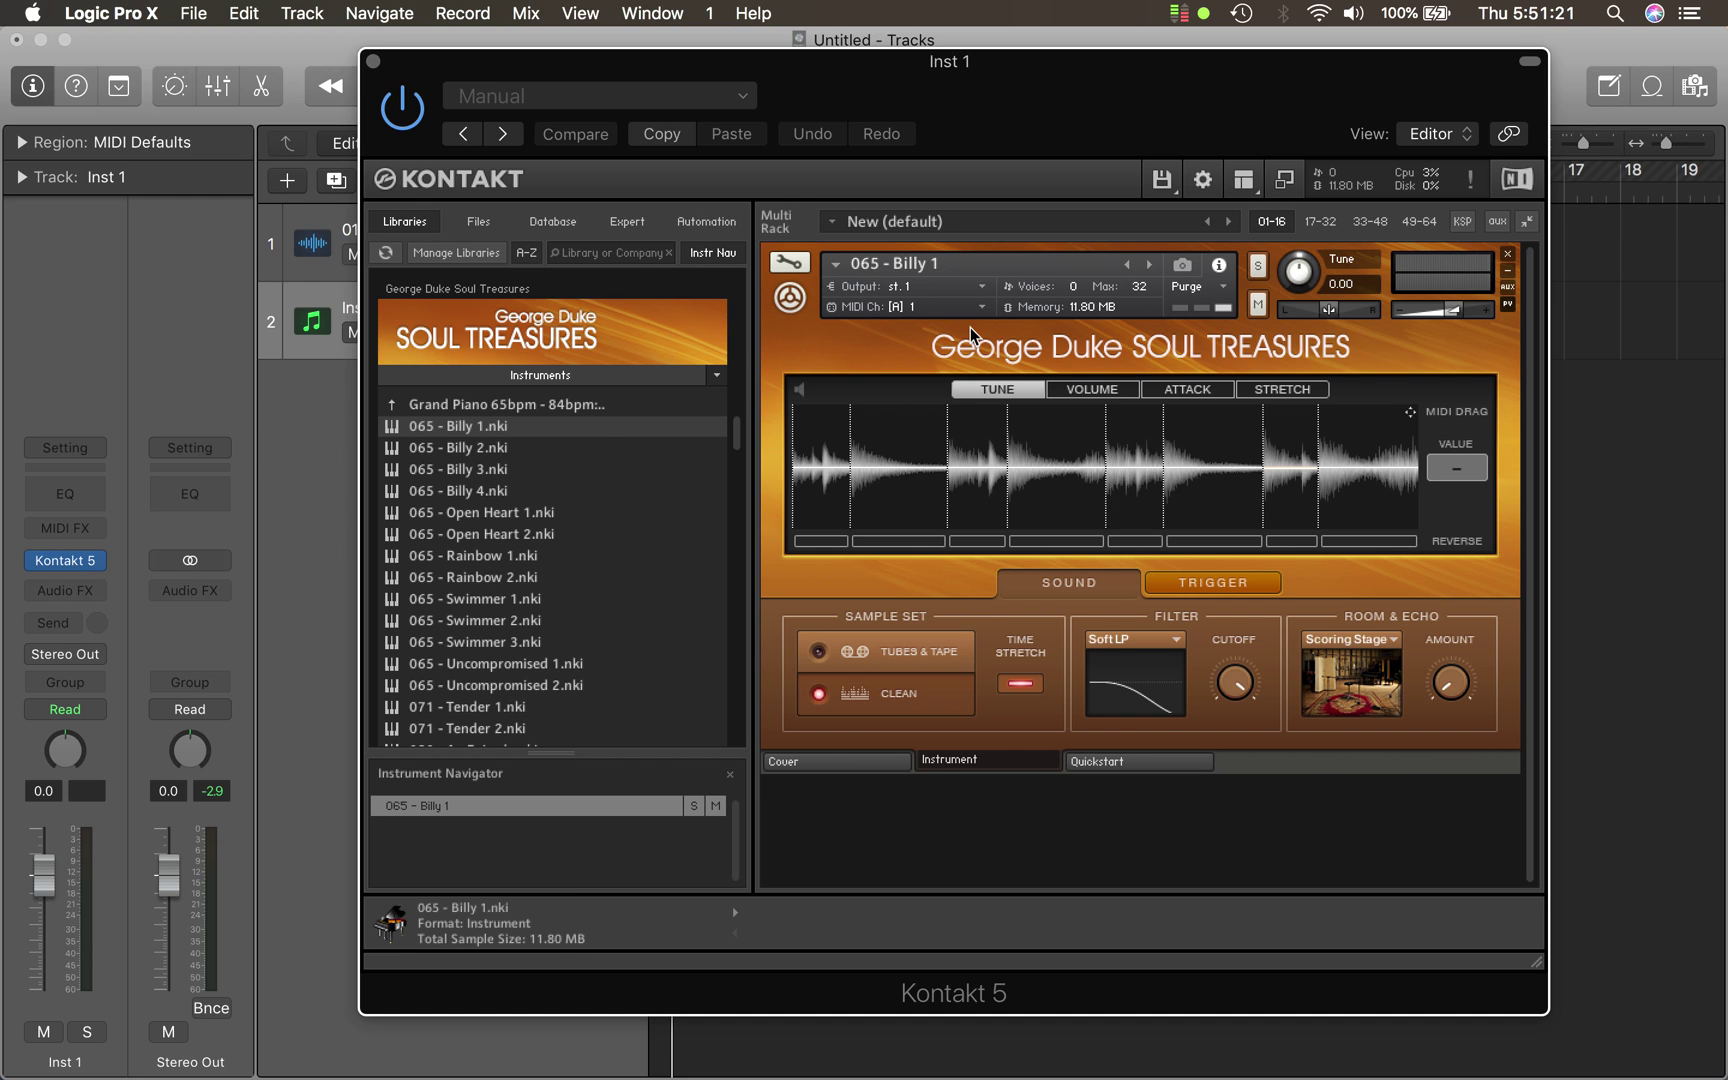
# - Check the Billy 1 instrument's trigger settings and try notes with Musical Typing from octave C2 down to C-1
pyautogui.click(1238, 586)
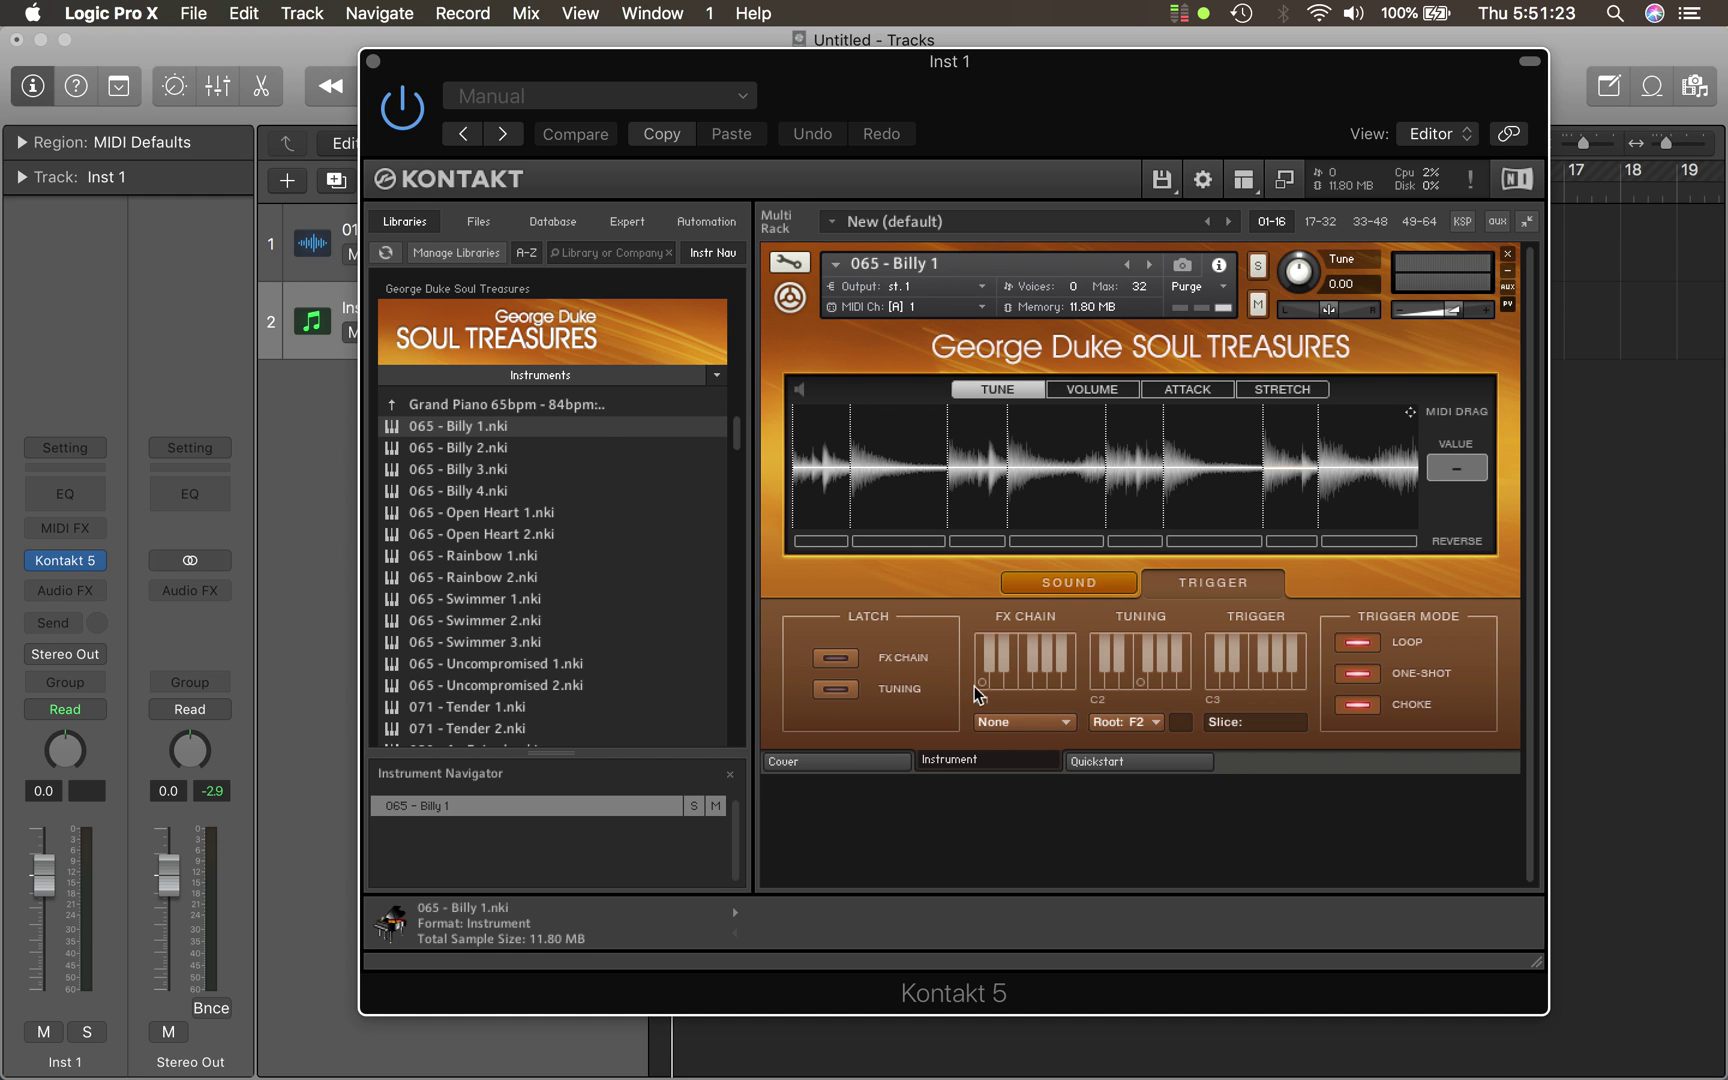
pyautogui.click(1030, 583)
pyautogui.press('super+k')
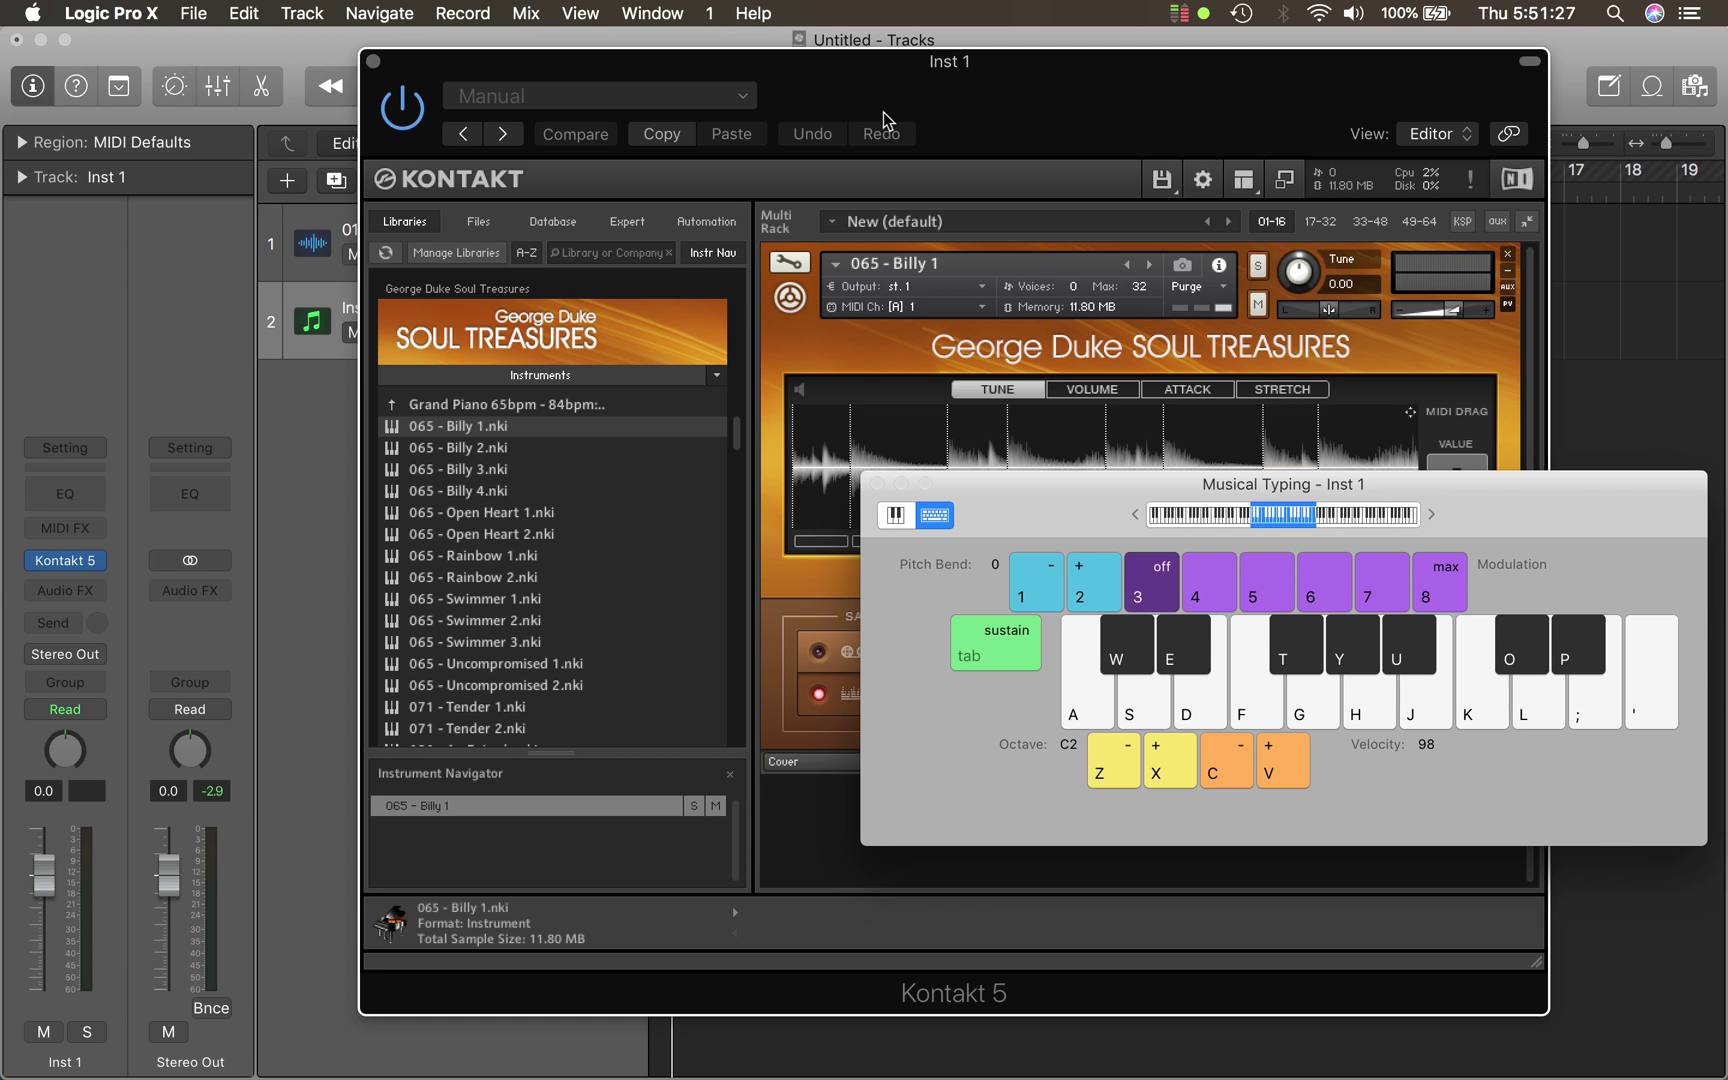
pyautogui.press('a')
pyautogui.press('z')
pyautogui.press('a')
pyautogui.press('z')
pyautogui.press('a')
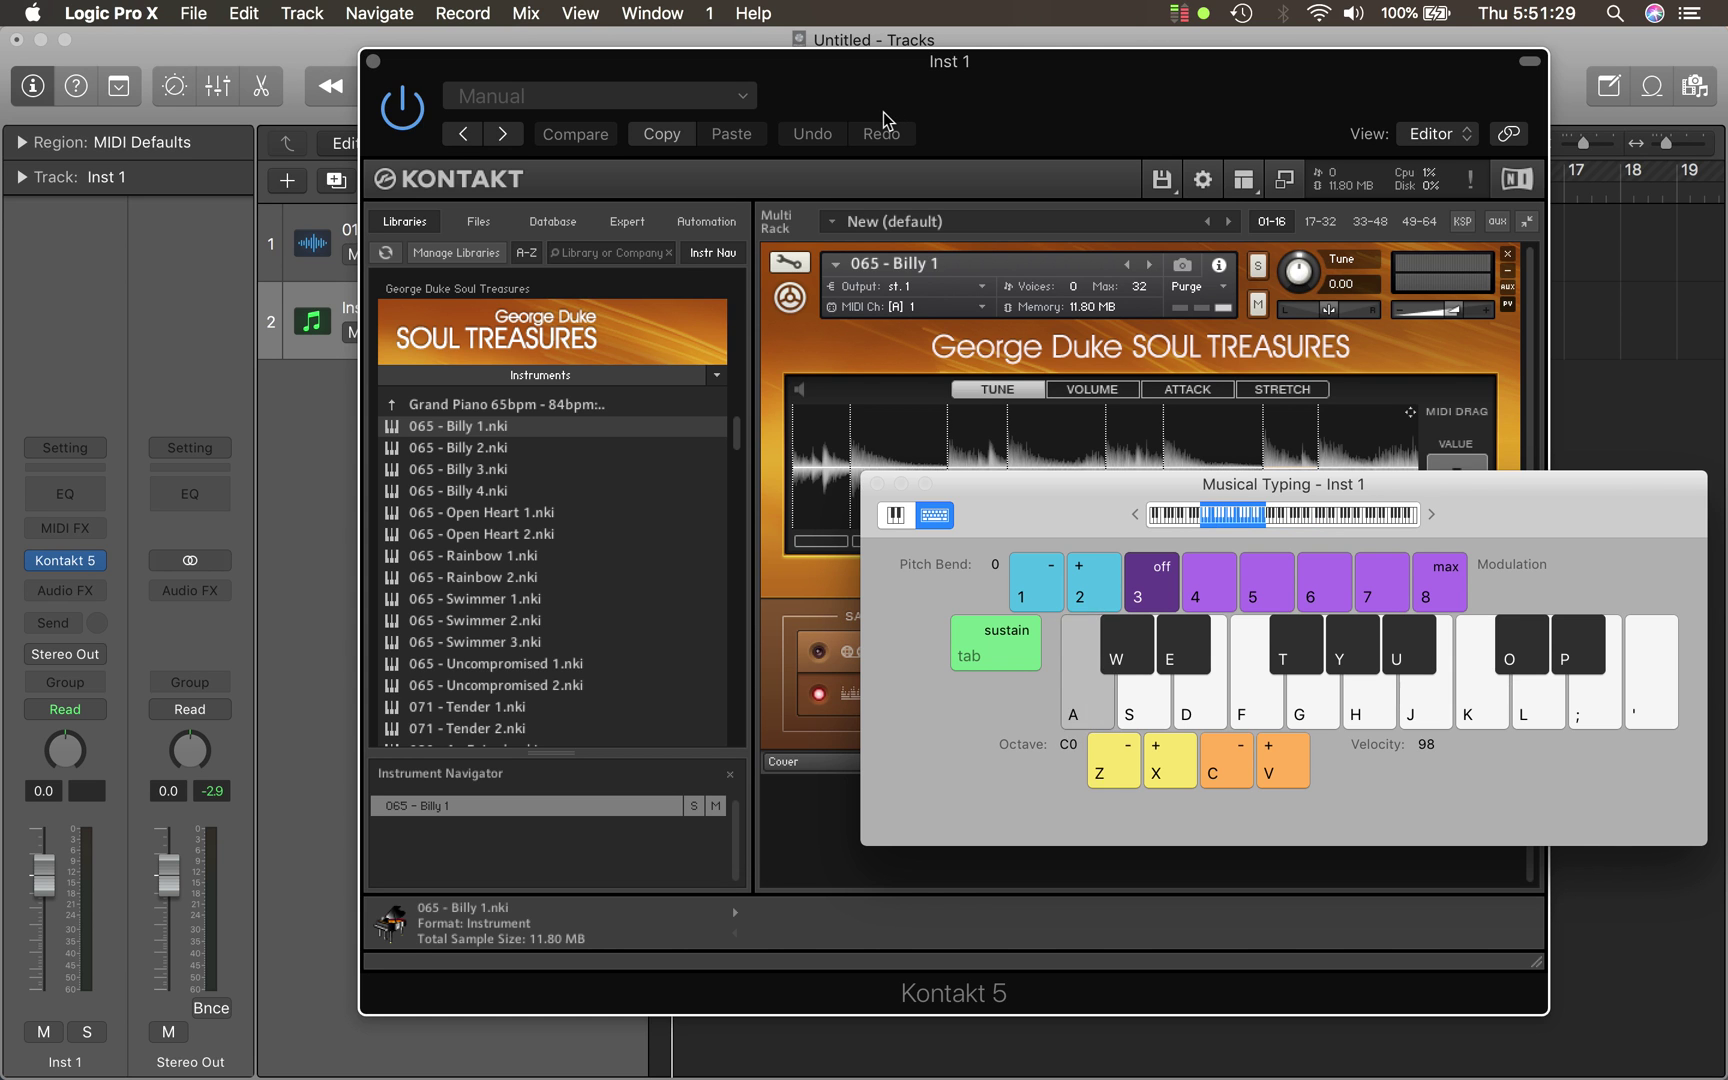
pyautogui.press('z')
pyautogui.press('a')
pyautogui.press('a')
pyautogui.press('x')
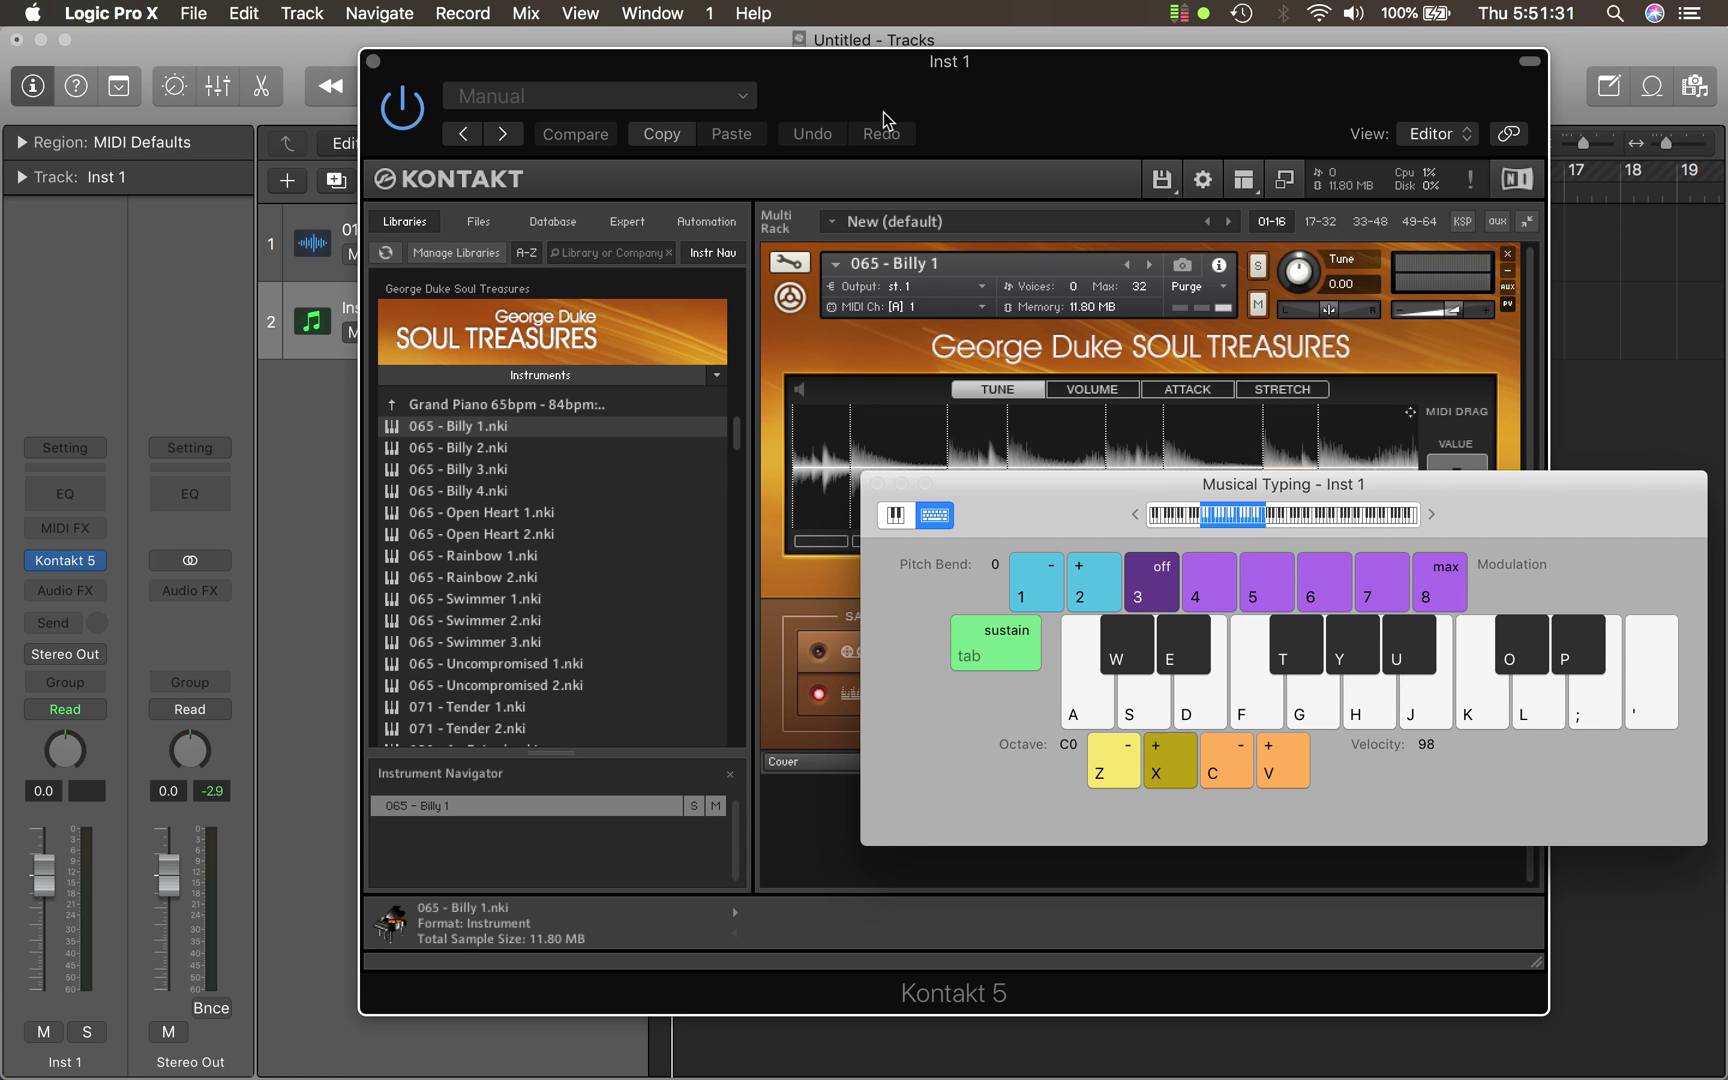
pyautogui.press('s')
pyautogui.press('d')
pyautogui.press('f')
pyautogui.press('g')
pyautogui.press('a')
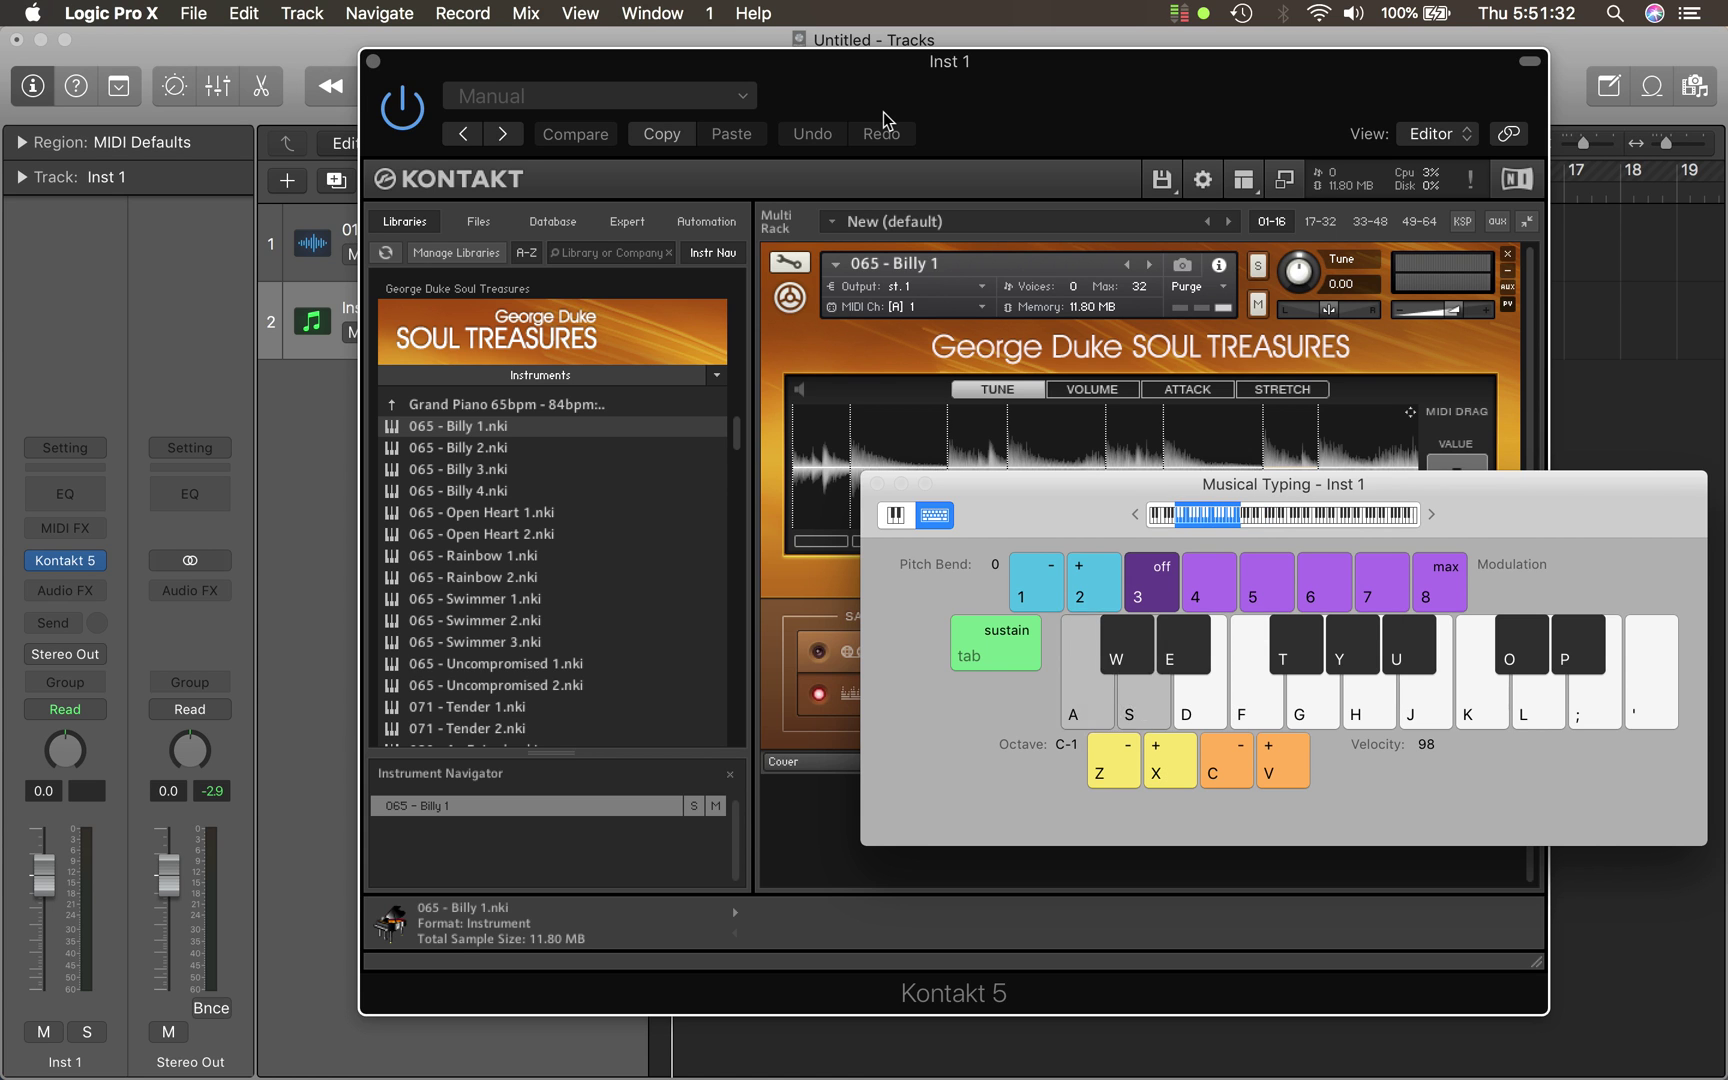
pyautogui.click(878, 484)
# - Show the trigger key ranges, test notes in the lowest Musical Typing octaves and return the keyboard to octave C2
pyautogui.click(1212, 582)
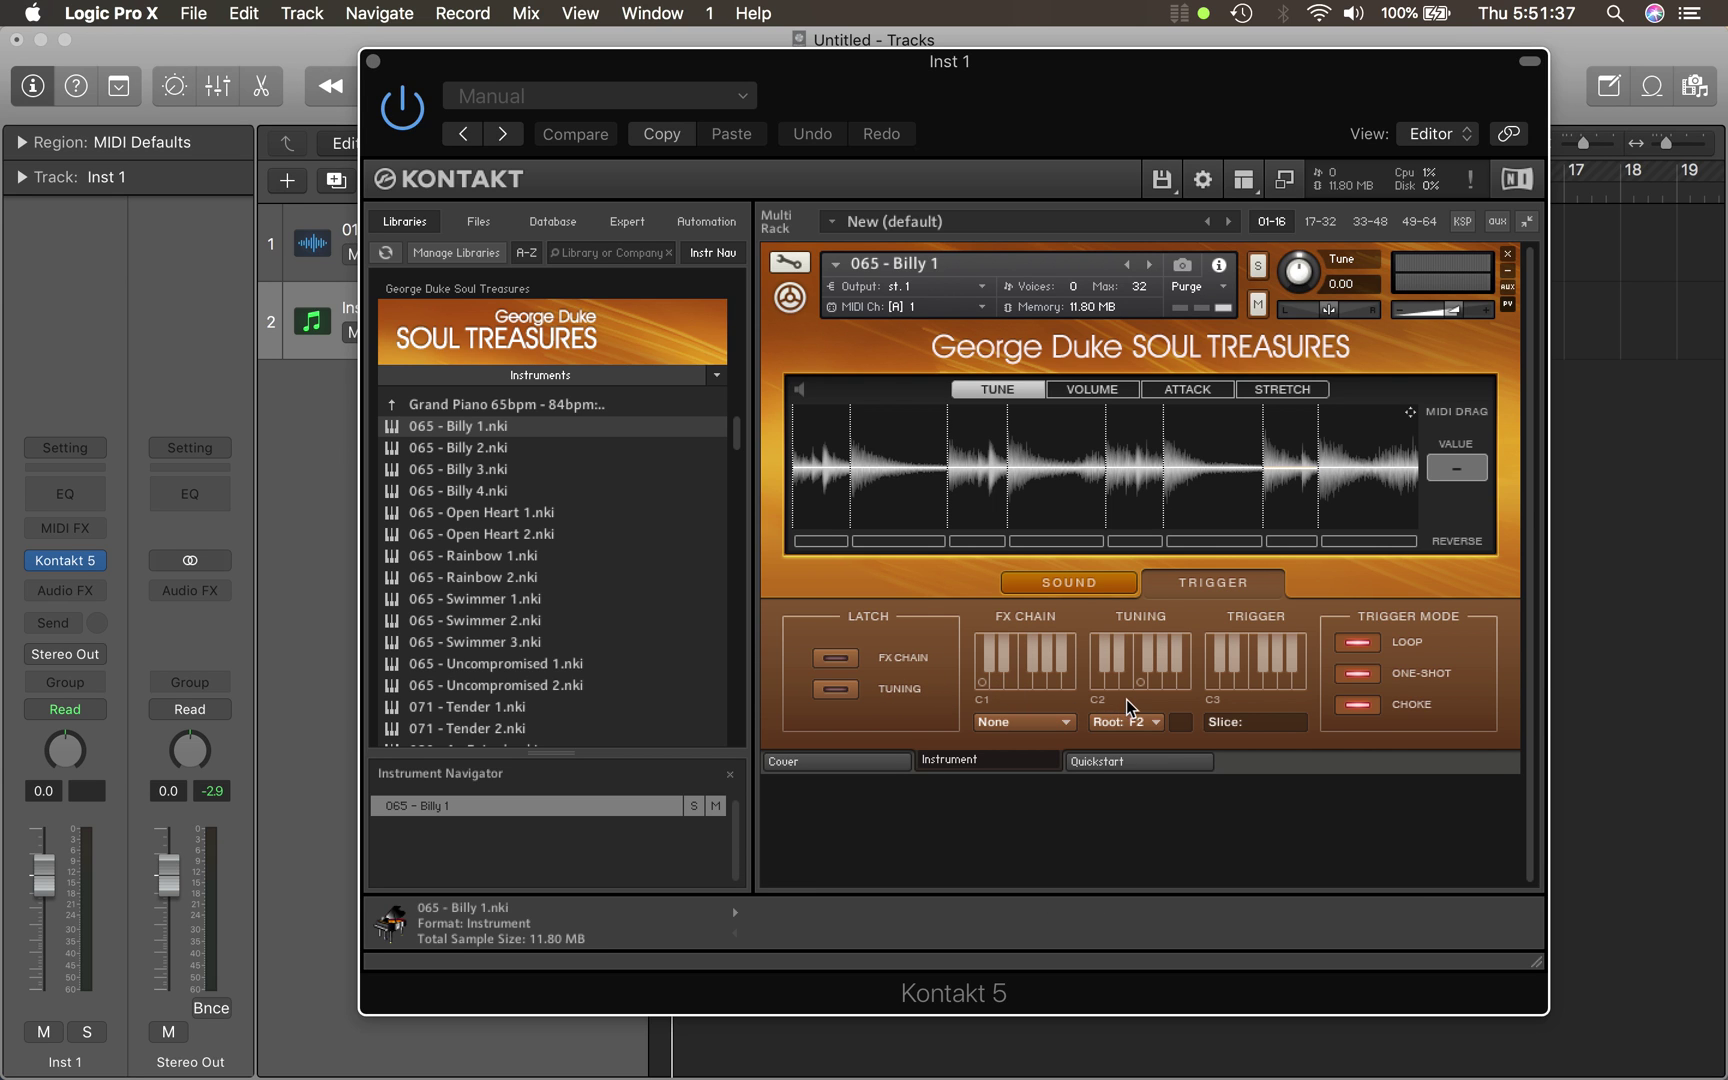
pyautogui.press('super+k')
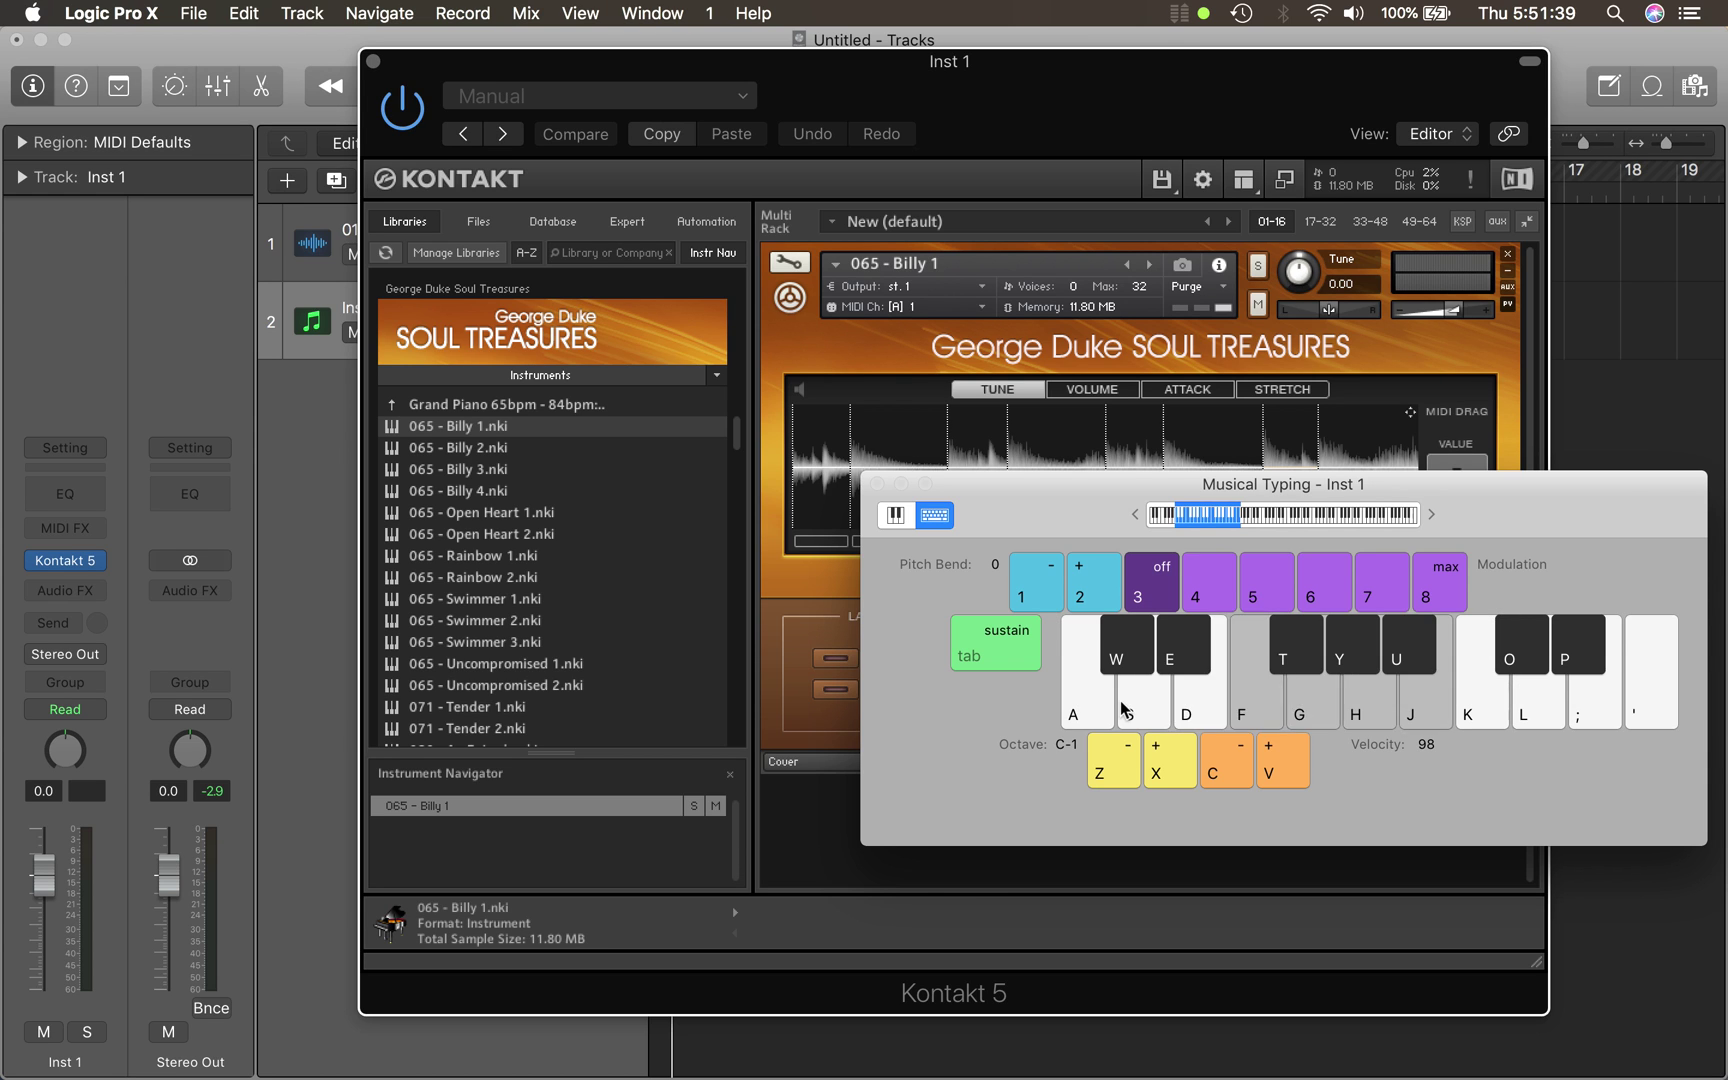
pyautogui.press('z')
pyautogui.press('z')
pyautogui.press('a')
pyautogui.press('s')
pyautogui.press('d')
pyautogui.press('f')
pyautogui.press('h')
pyautogui.press('j')
pyautogui.press('z')
pyautogui.press('x')
pyautogui.press('x')
pyautogui.press('x')
pyautogui.press('j')
pyautogui.press('g')
pyautogui.press('x')
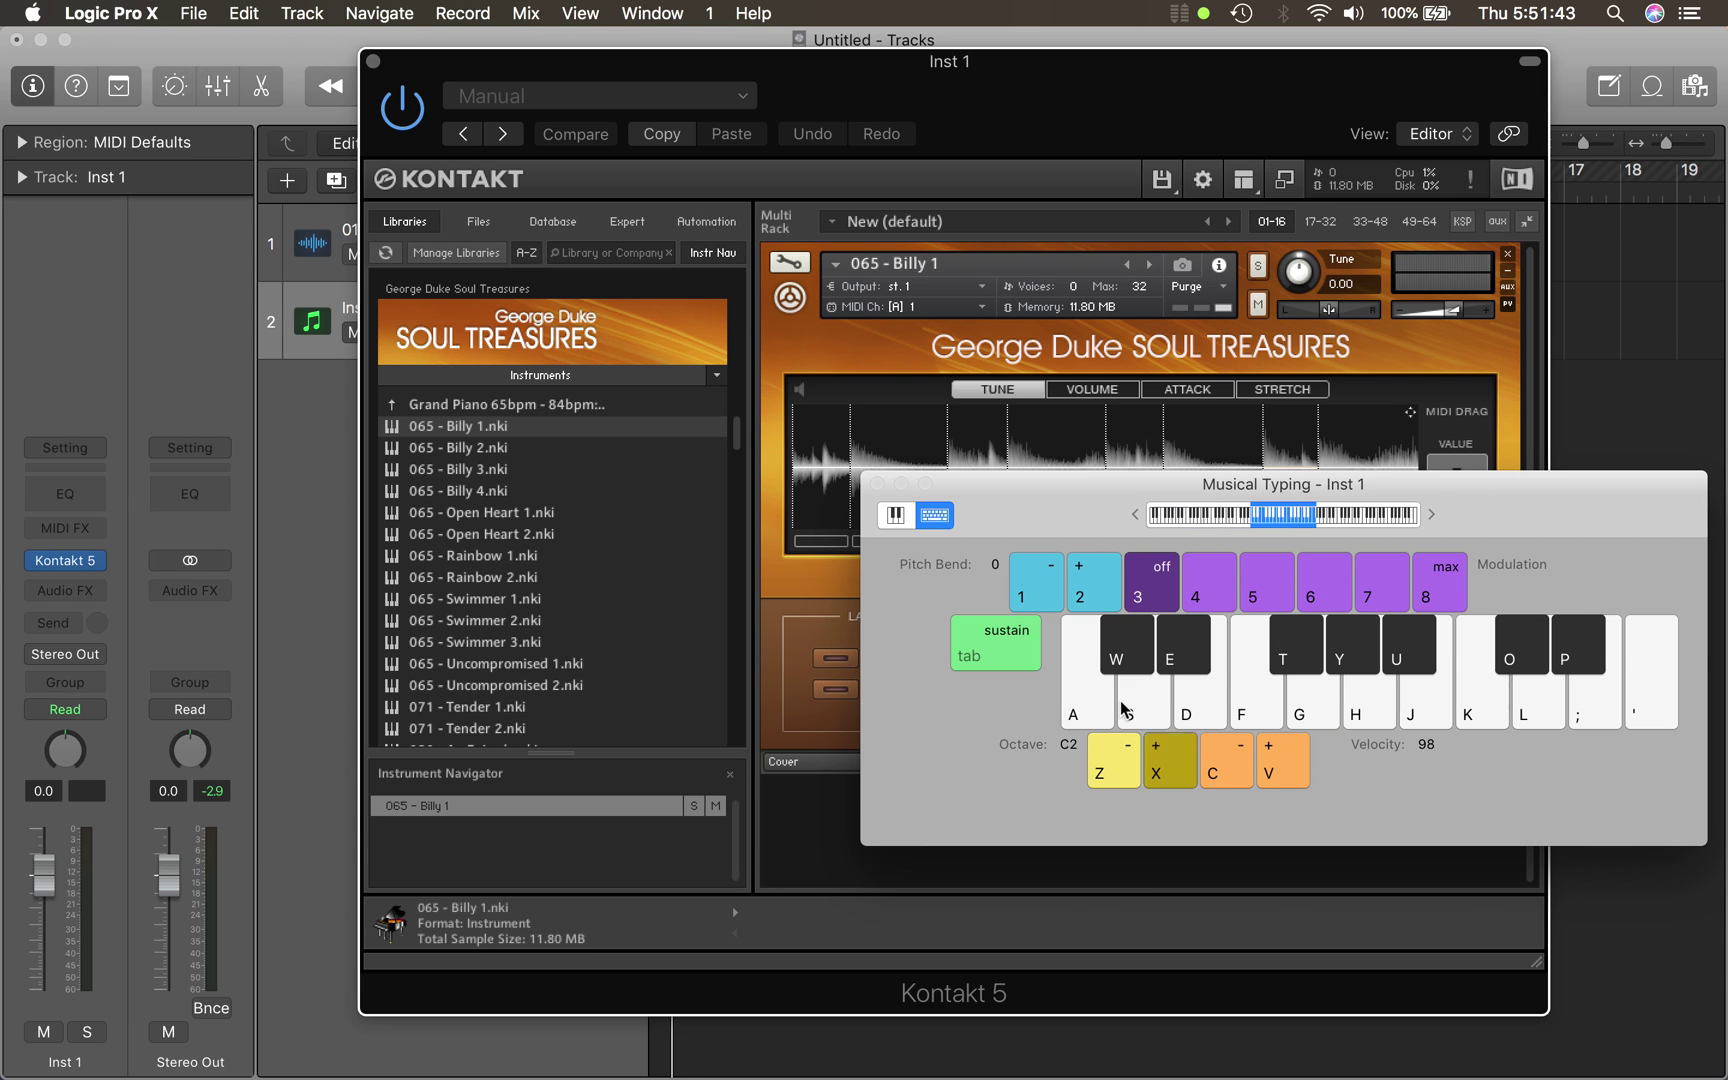
# - Play the Billy 1 notes from octave C2, raise Musical Typing to octave C3 and audition a slice there
pyautogui.press('a')
pyautogui.press('g')
pyautogui.press('h')
pyautogui.press('j')
pyautogui.press('k')
pyautogui.press('a')
pyautogui.press('s')
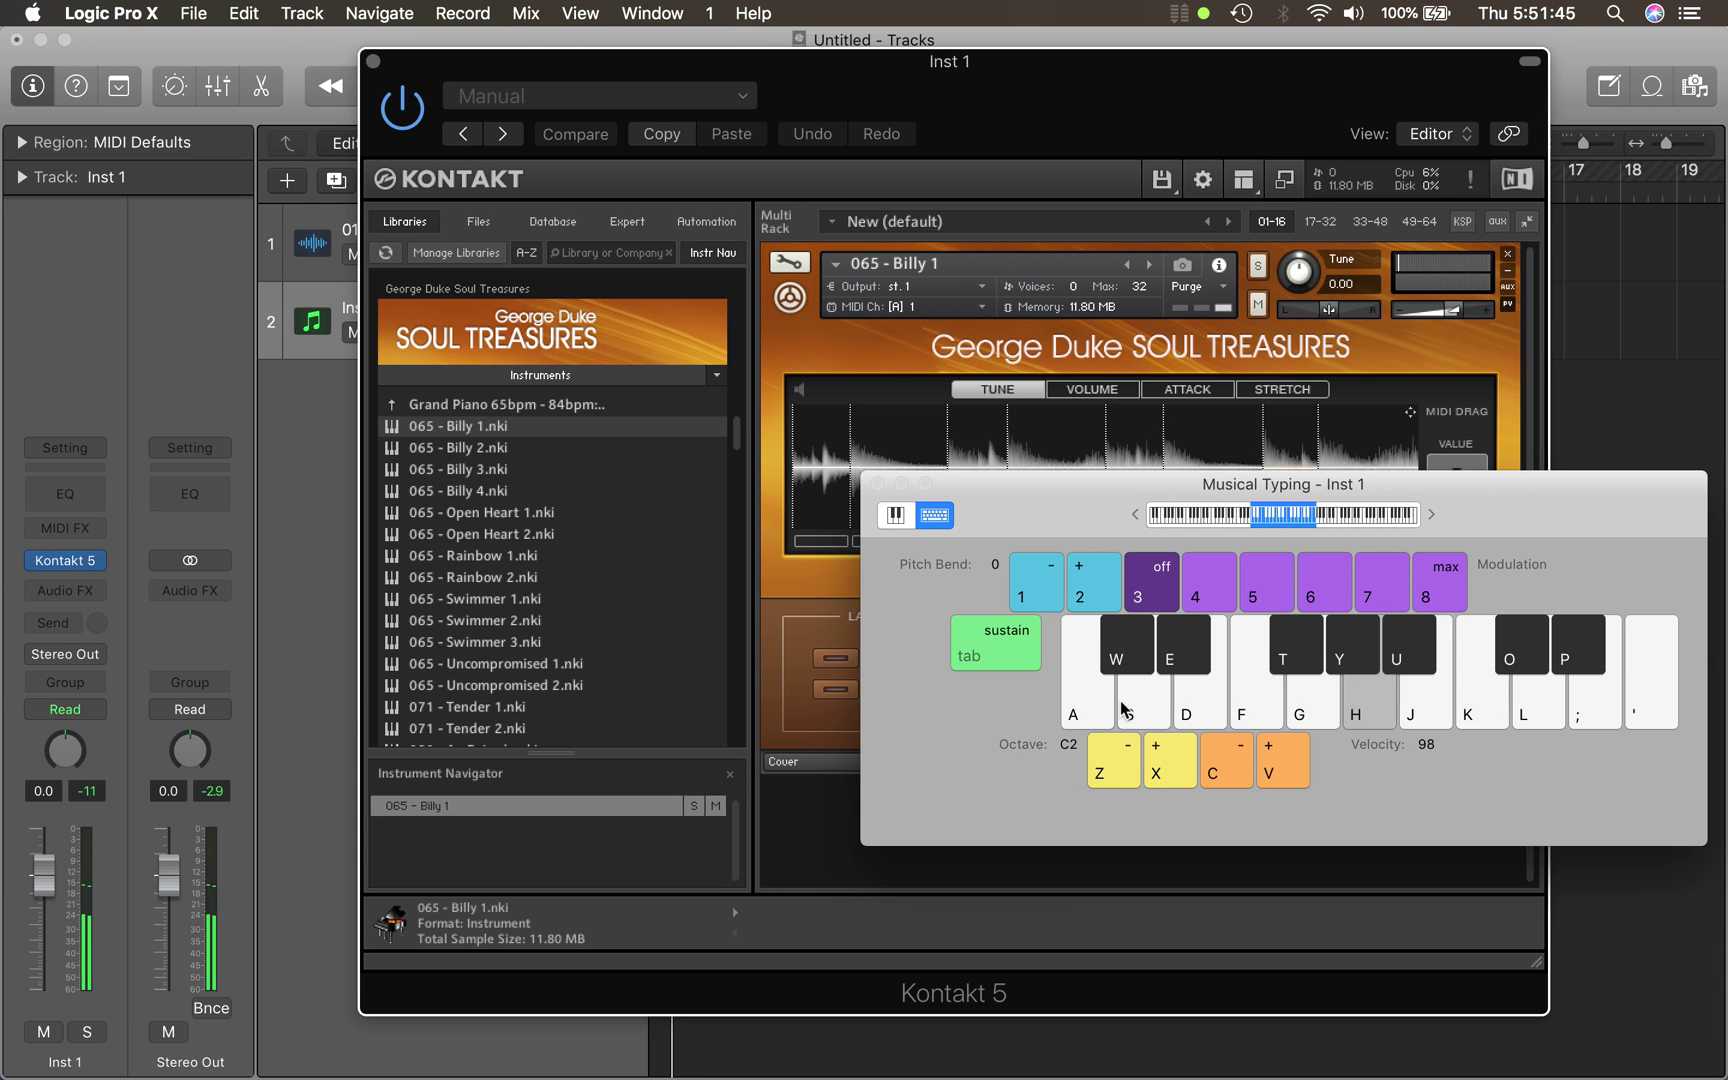
pyautogui.press('k')
pyautogui.press('k')
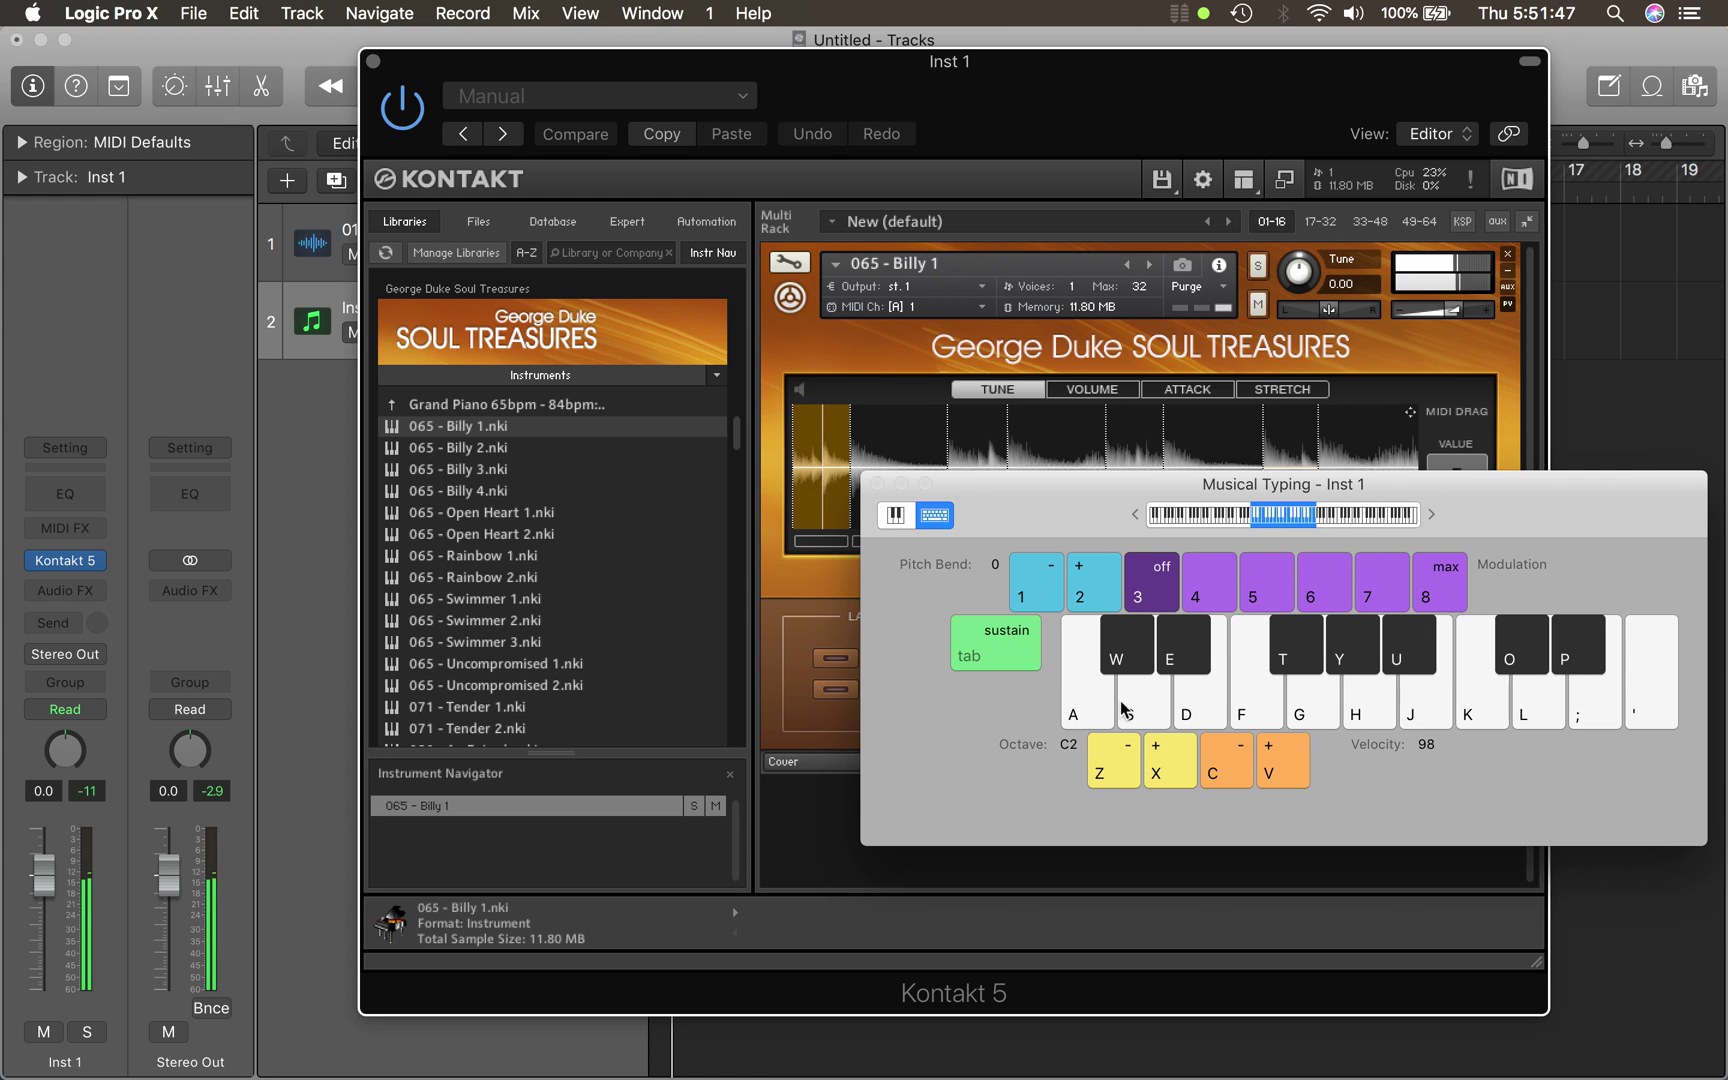
pyautogui.press('k')
pyautogui.press('x')
pyautogui.press('a')
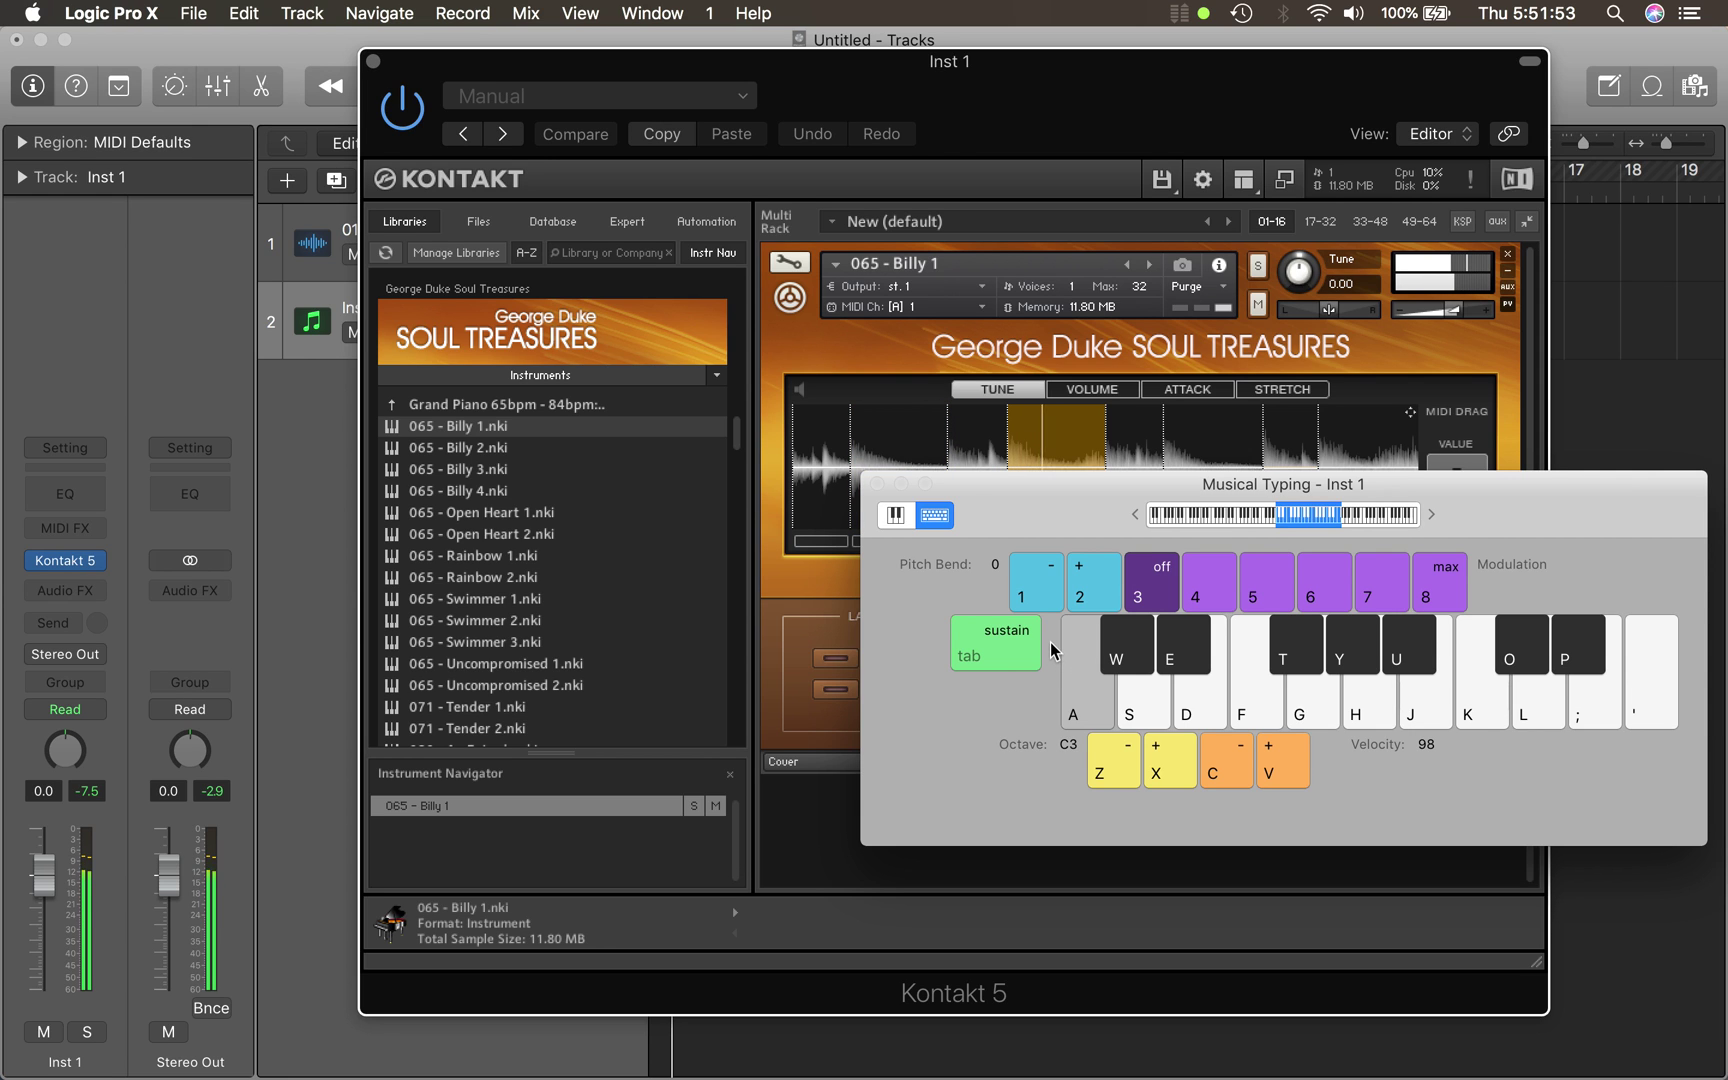
pyautogui.click(877, 486)
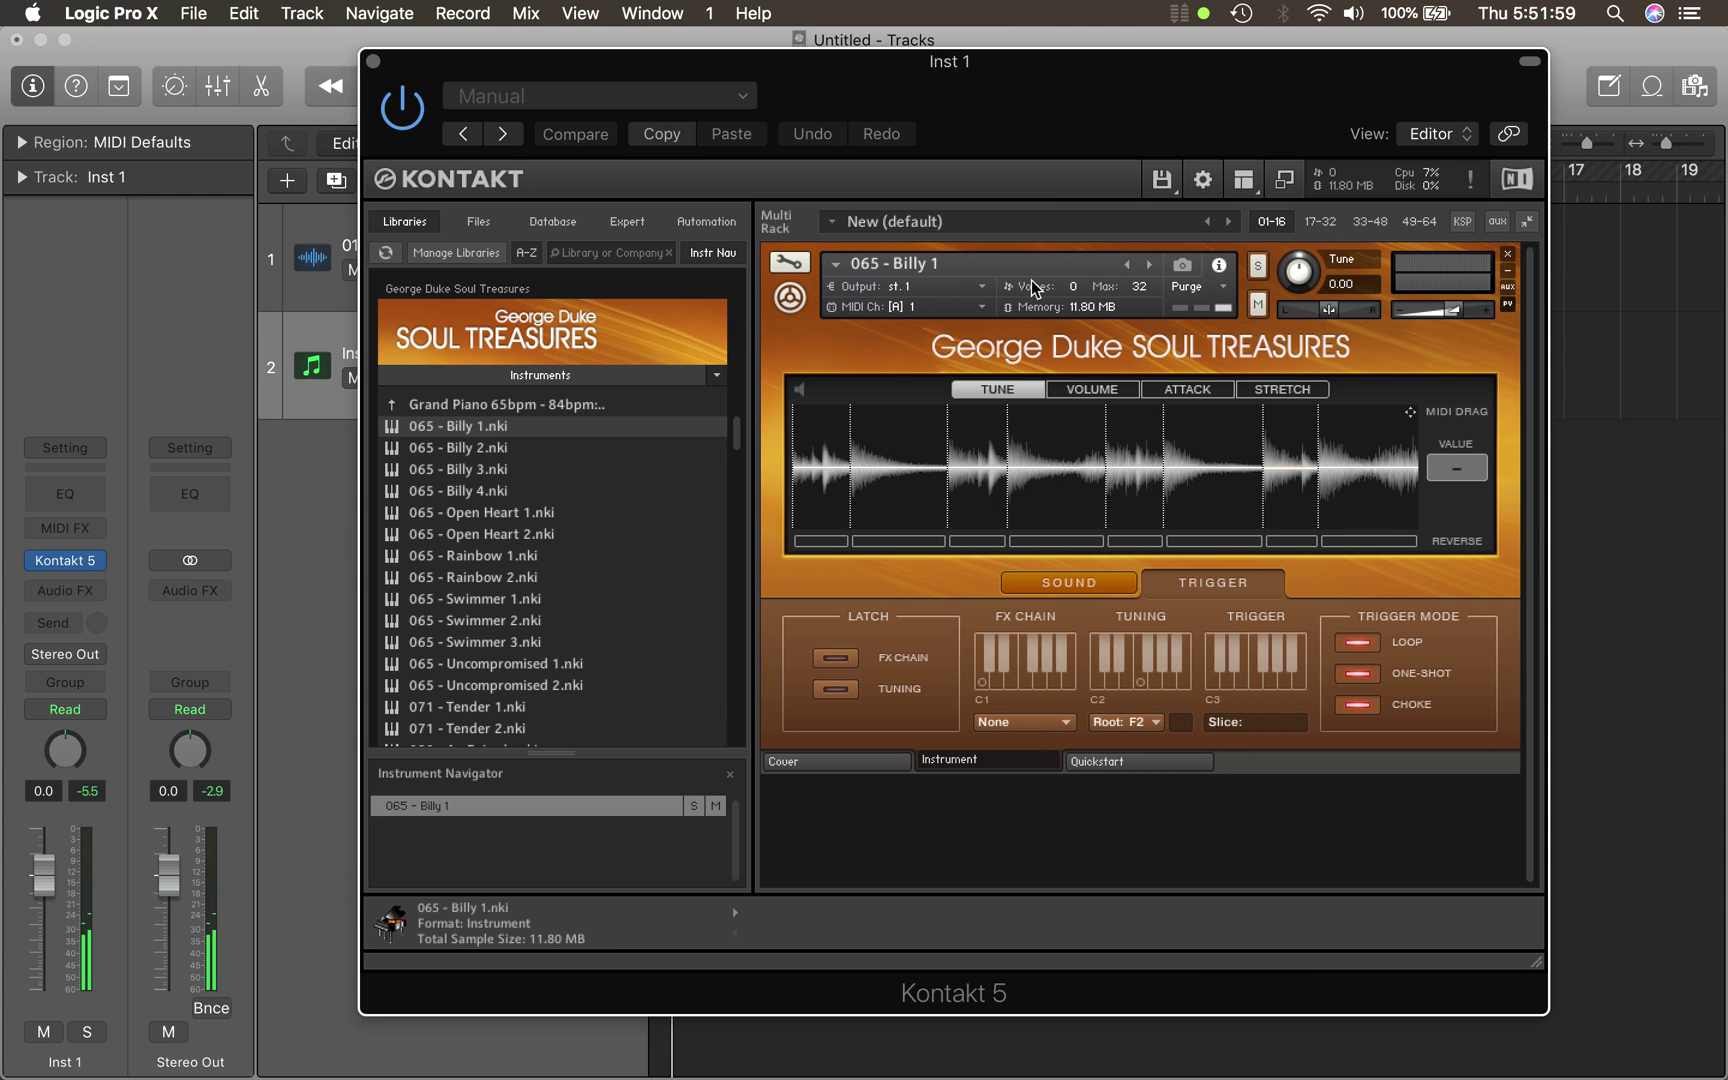
# - Audition the first few Billy 1 slices in octave C3 with Musical Typing and close the keyboard
pyautogui.press('super+k')
pyautogui.press('w')
pyautogui.press('w')
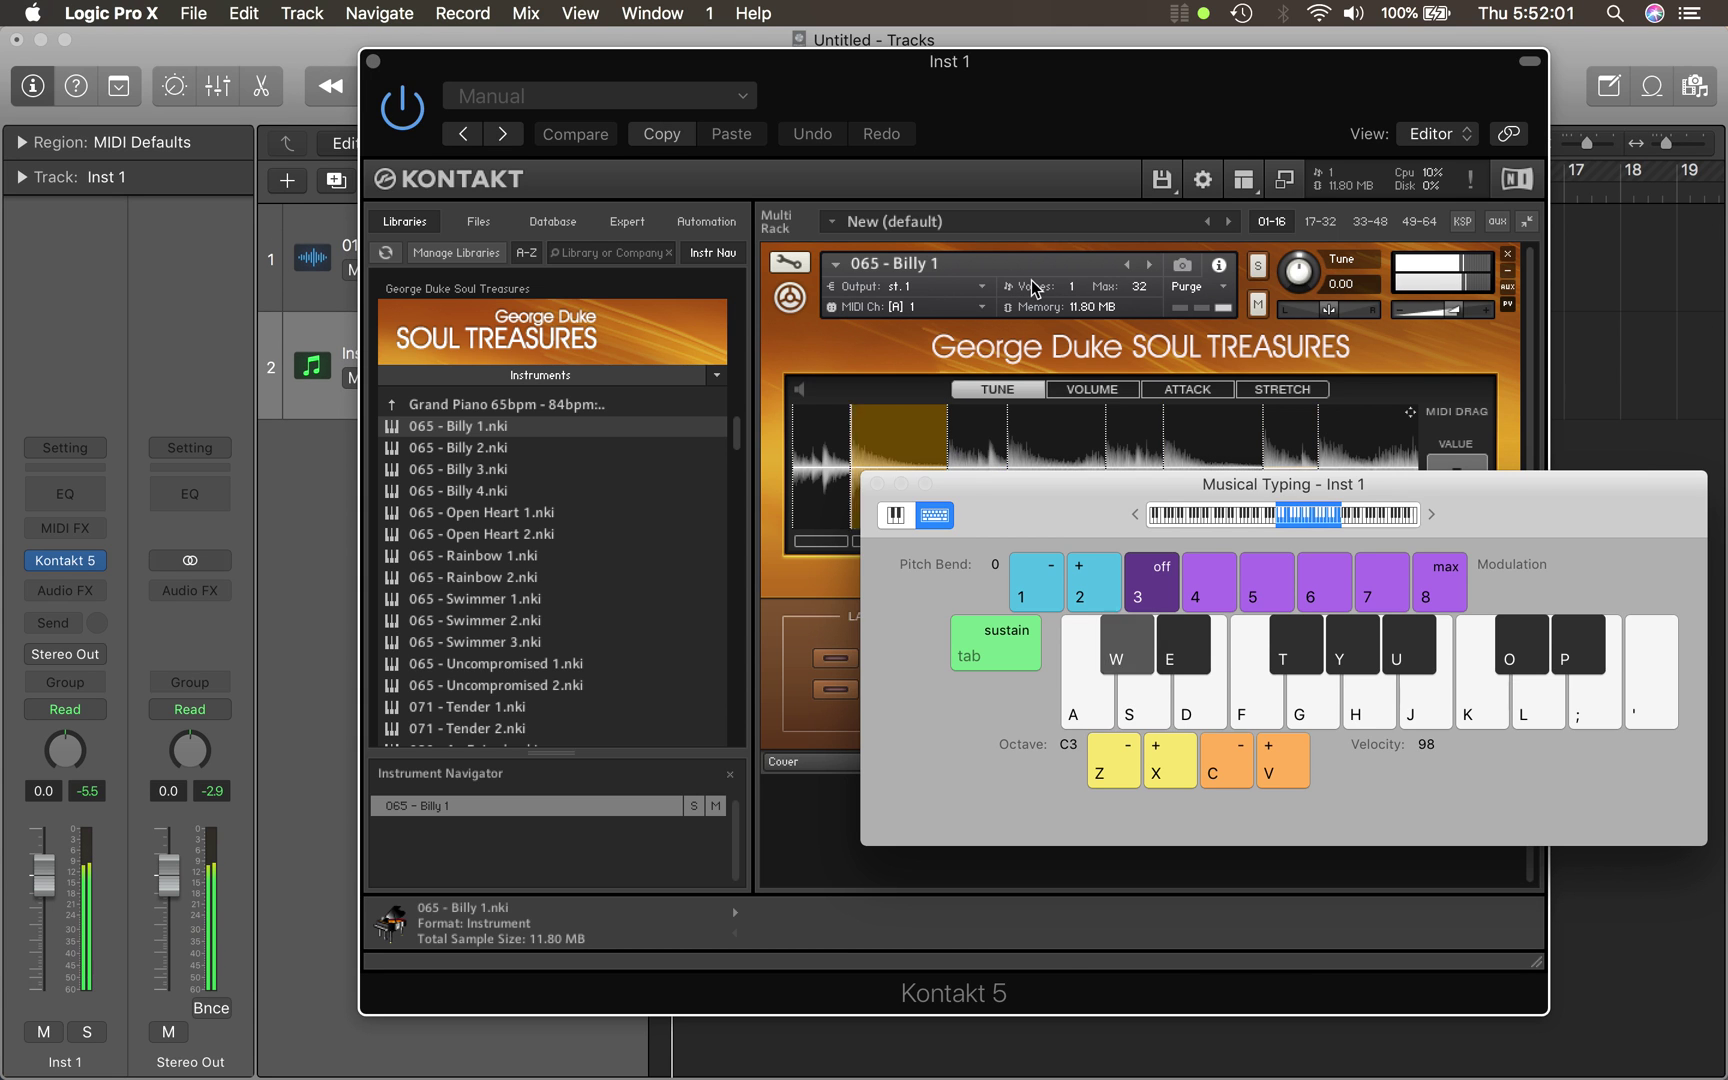
pyautogui.press('w')
pyautogui.press('w')
pyautogui.press('s')
pyautogui.press('s')
pyautogui.press('s')
pyautogui.press('d')
pyautogui.press('w')
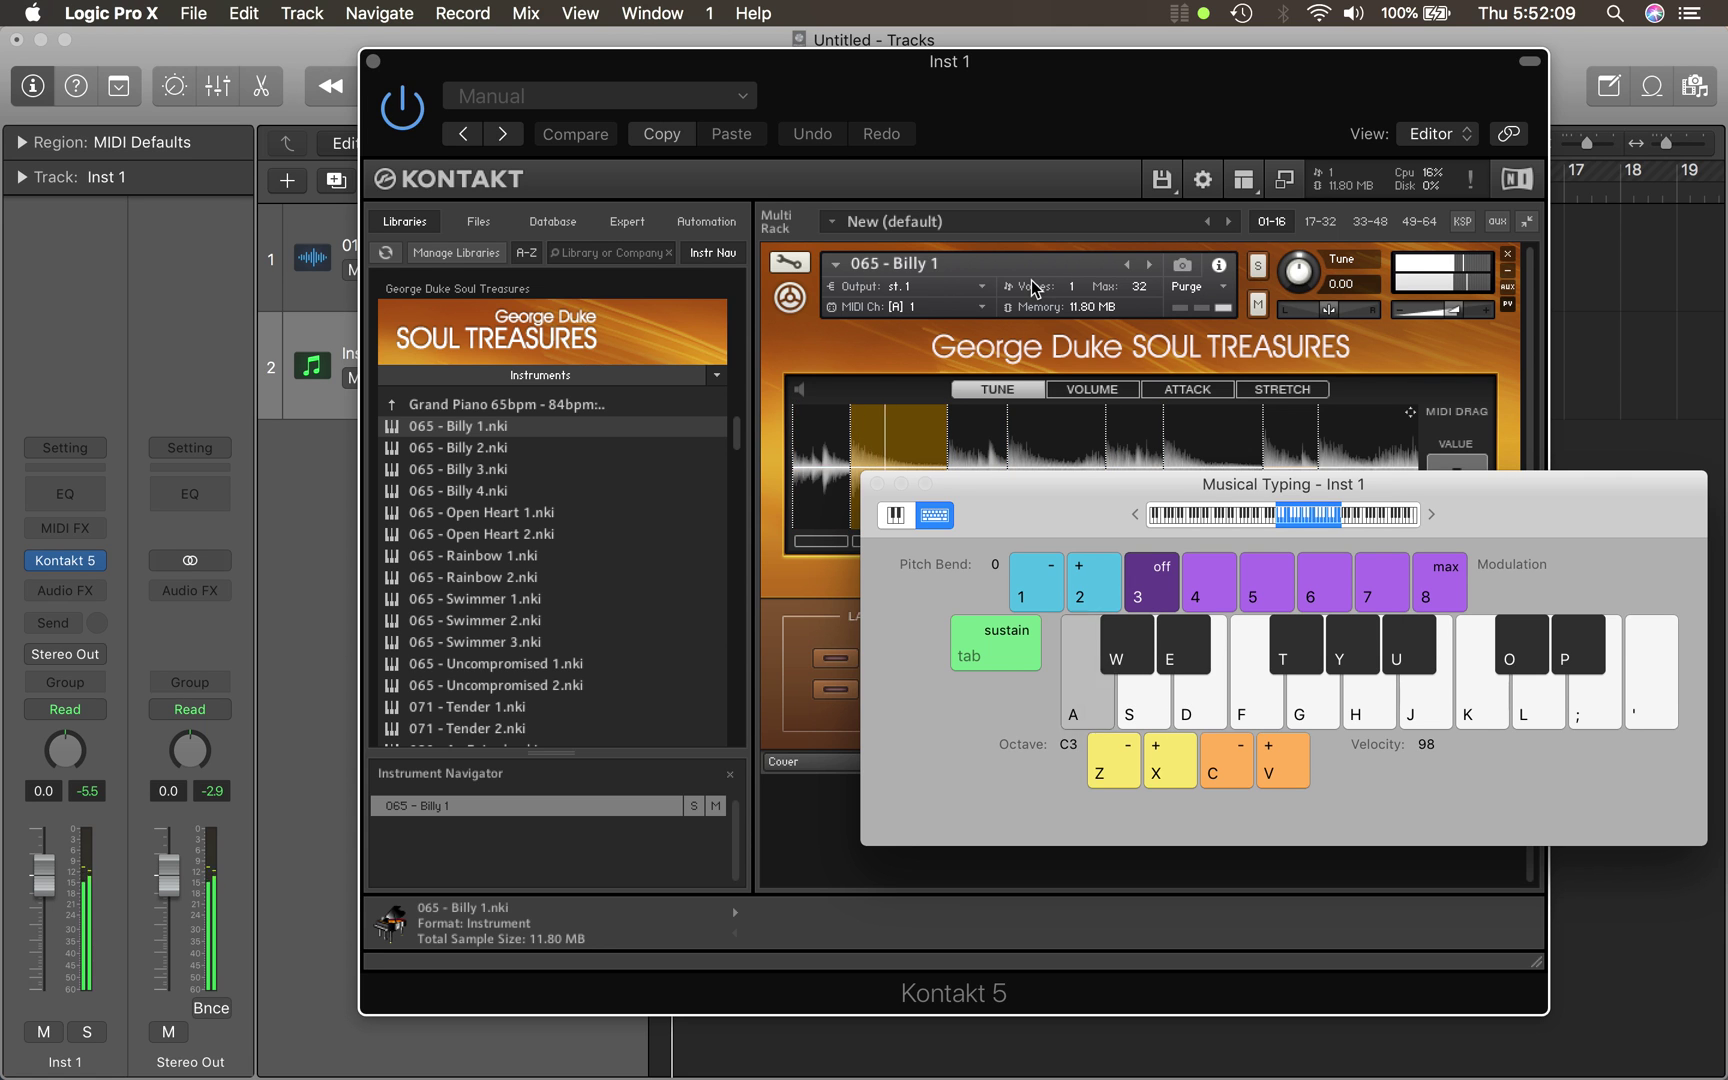
pyautogui.click(877, 484)
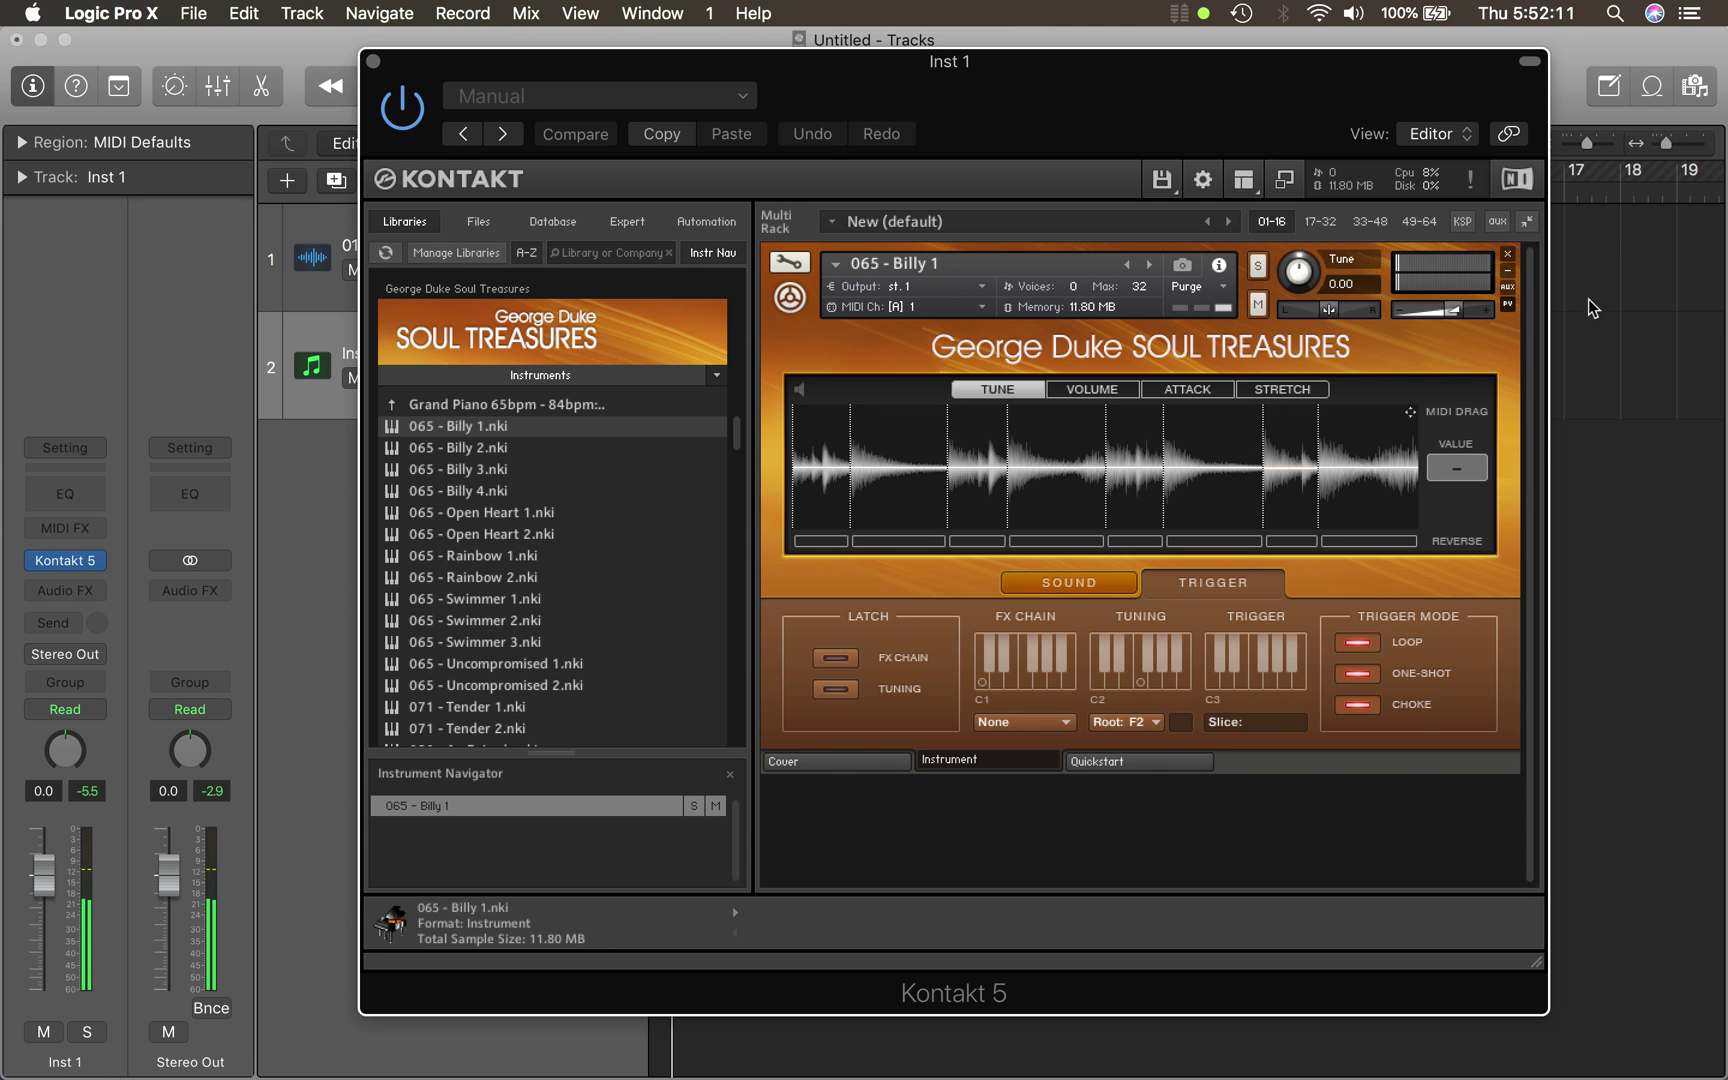
# - Remove the Billy 1 instrument from Kontakt and load 065 - Rainbow 1 from the same folder instead
pyautogui.click(1510, 258)
pyautogui.click(952, 398)
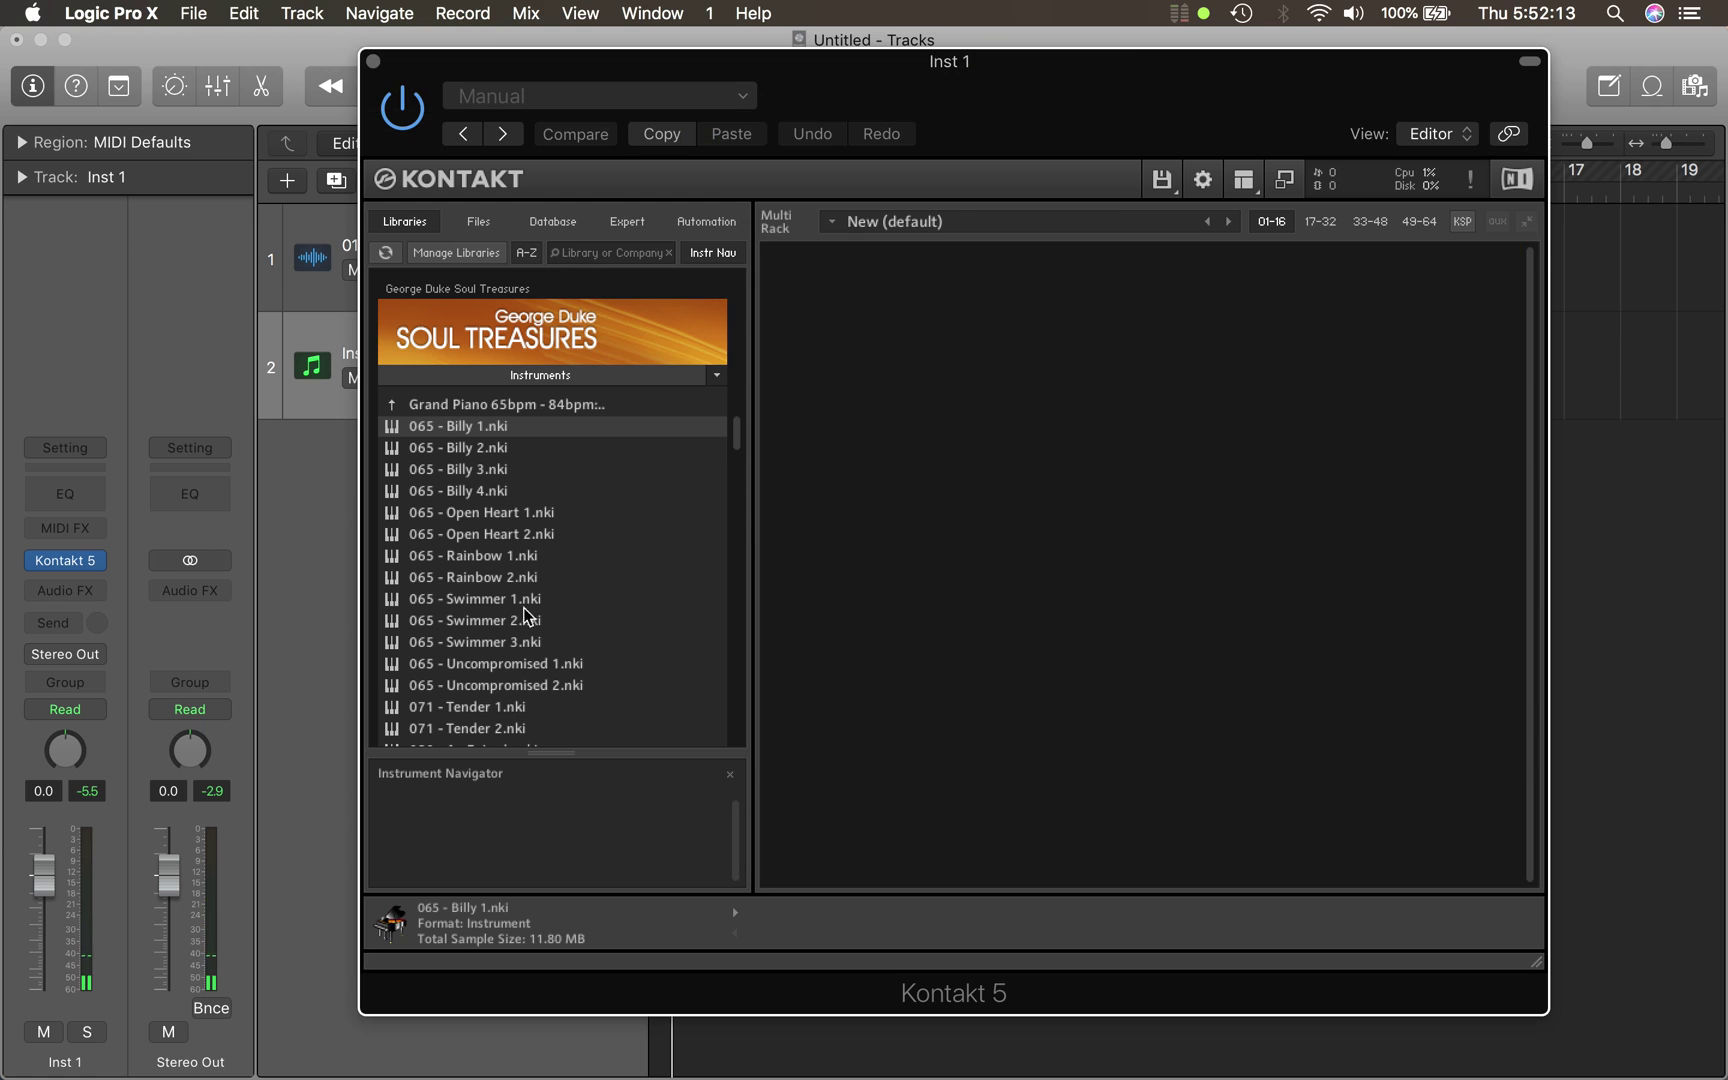
pyautogui.click(474, 556)
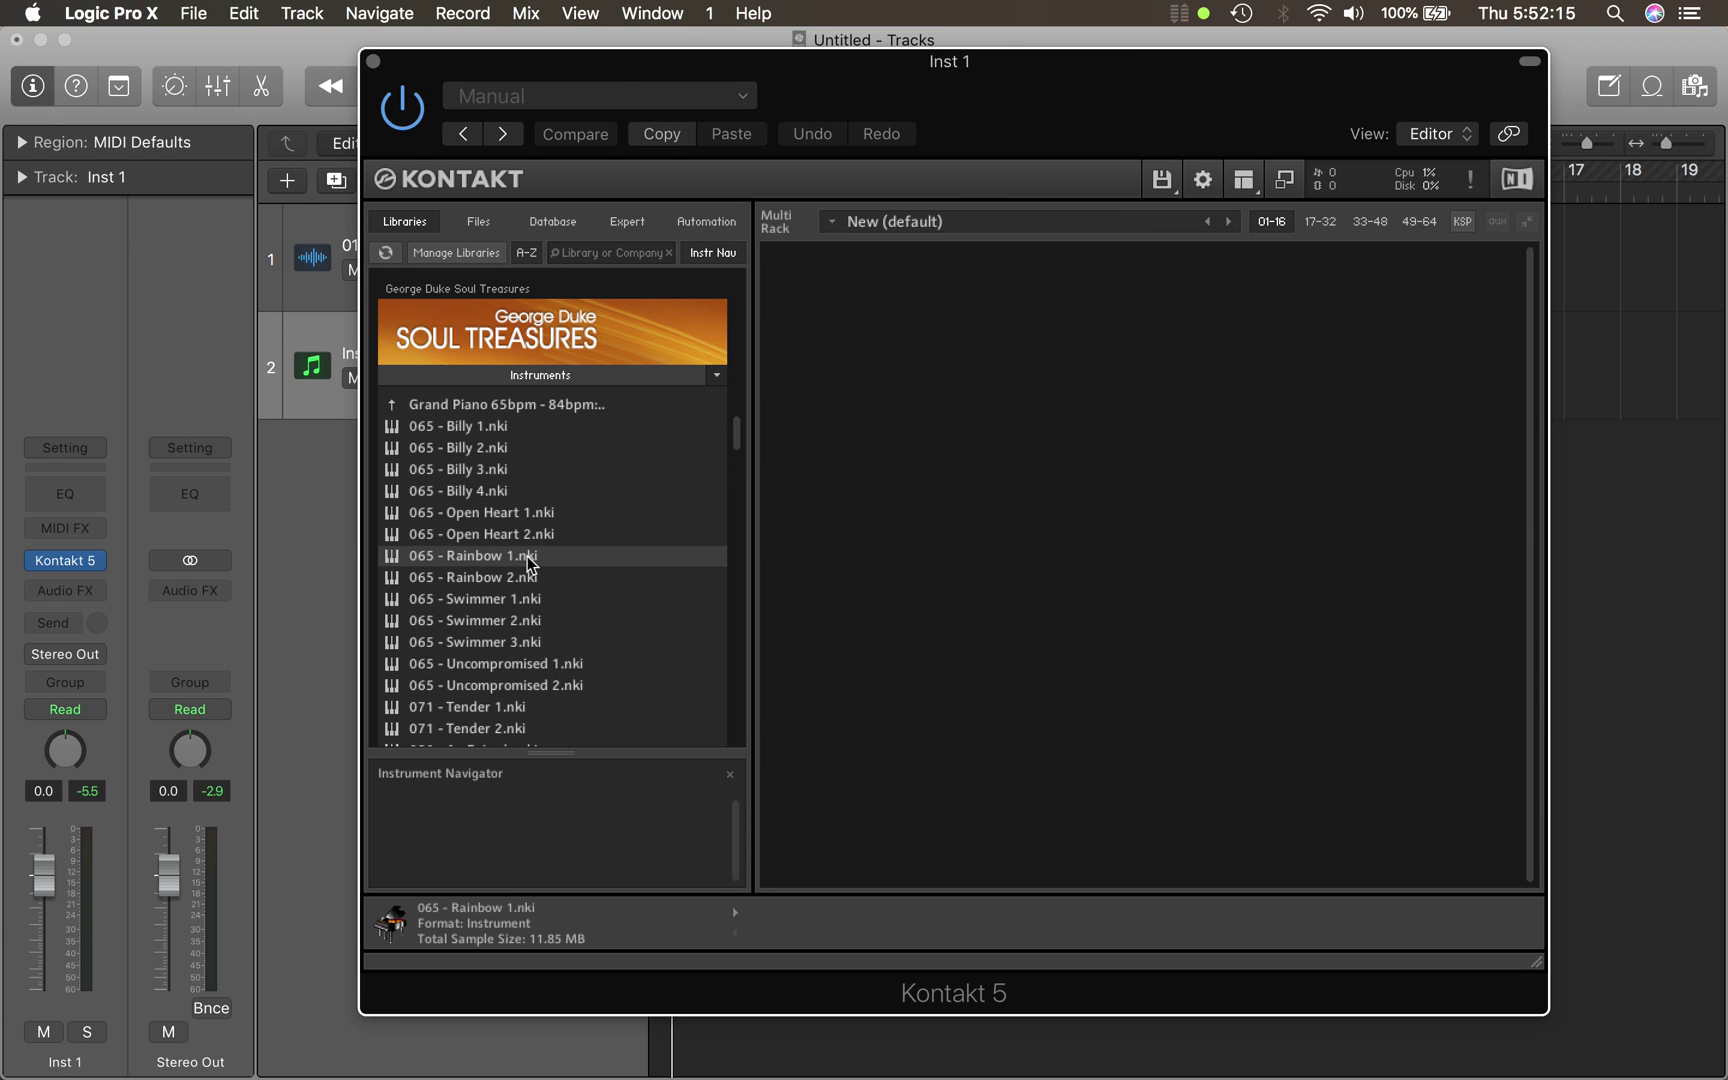
pyautogui.moveTo(533, 565); pyautogui.dragTo(903, 573)
# - Open Musical Typing, audition the first Rainbow 1 slice on C3 and close the Kontakt window
pyautogui.press('super+k')
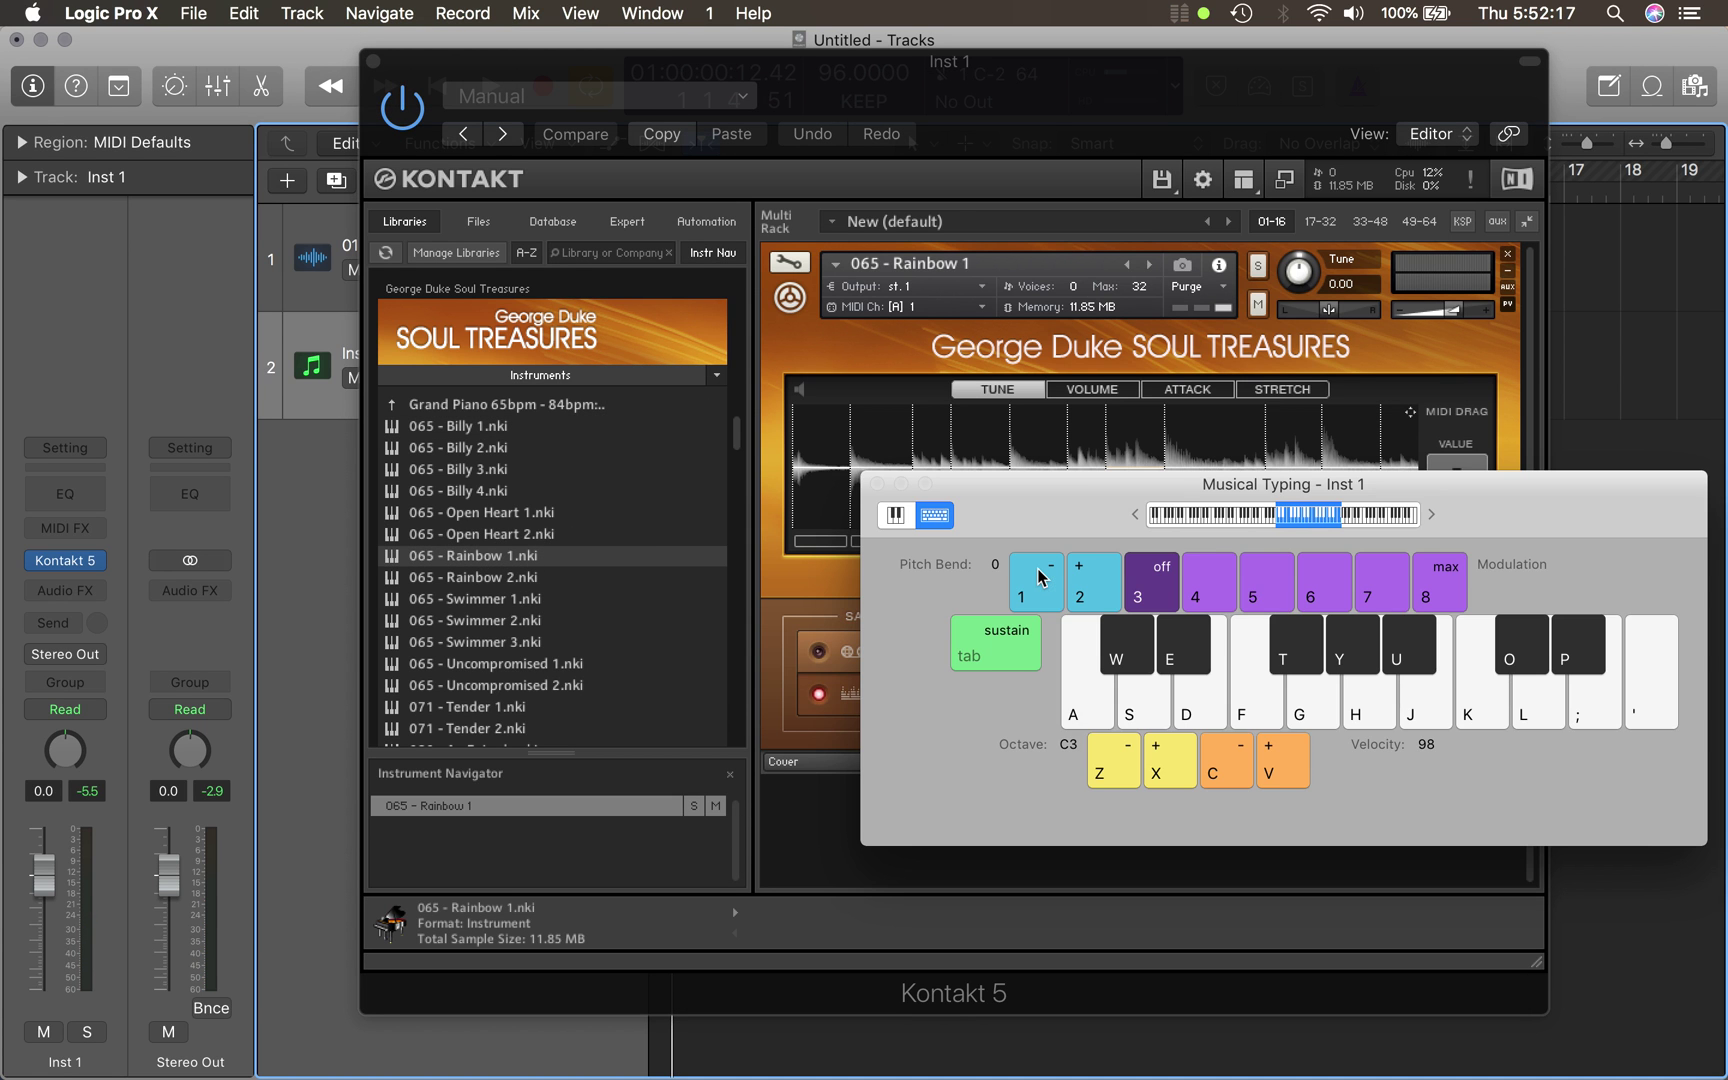
pyautogui.press('a')
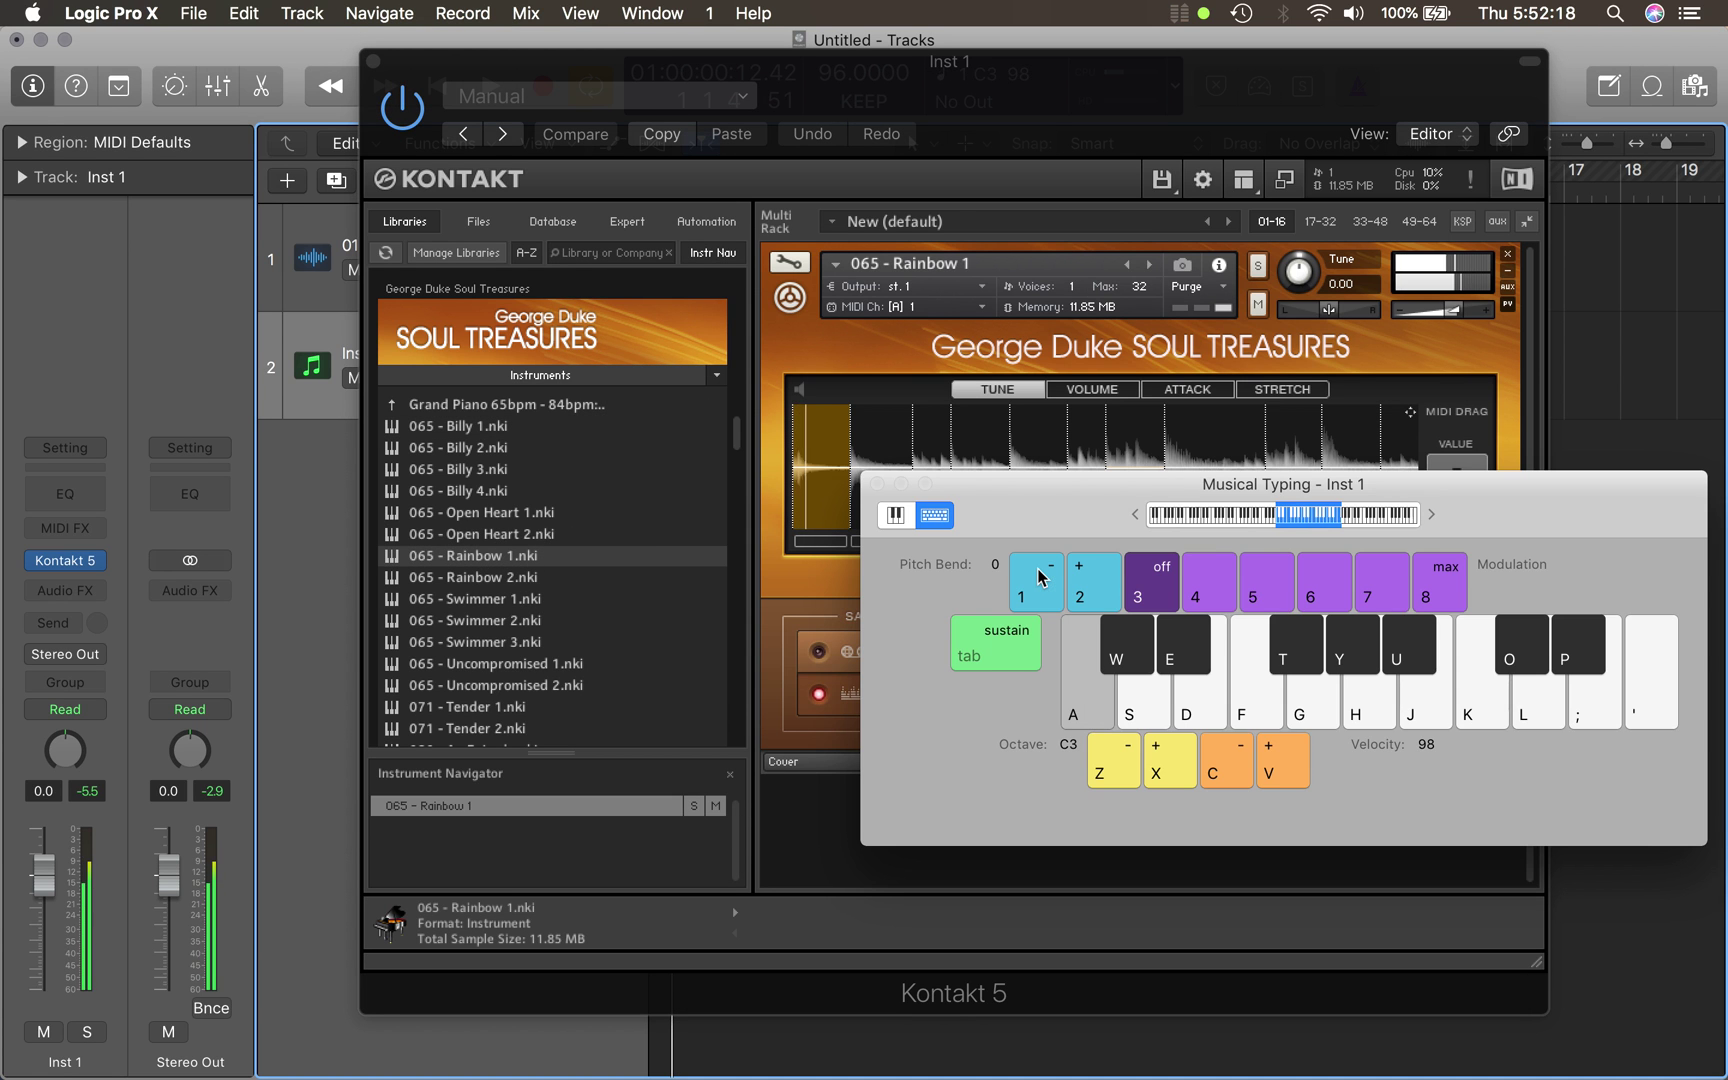
pyautogui.click(372, 61)
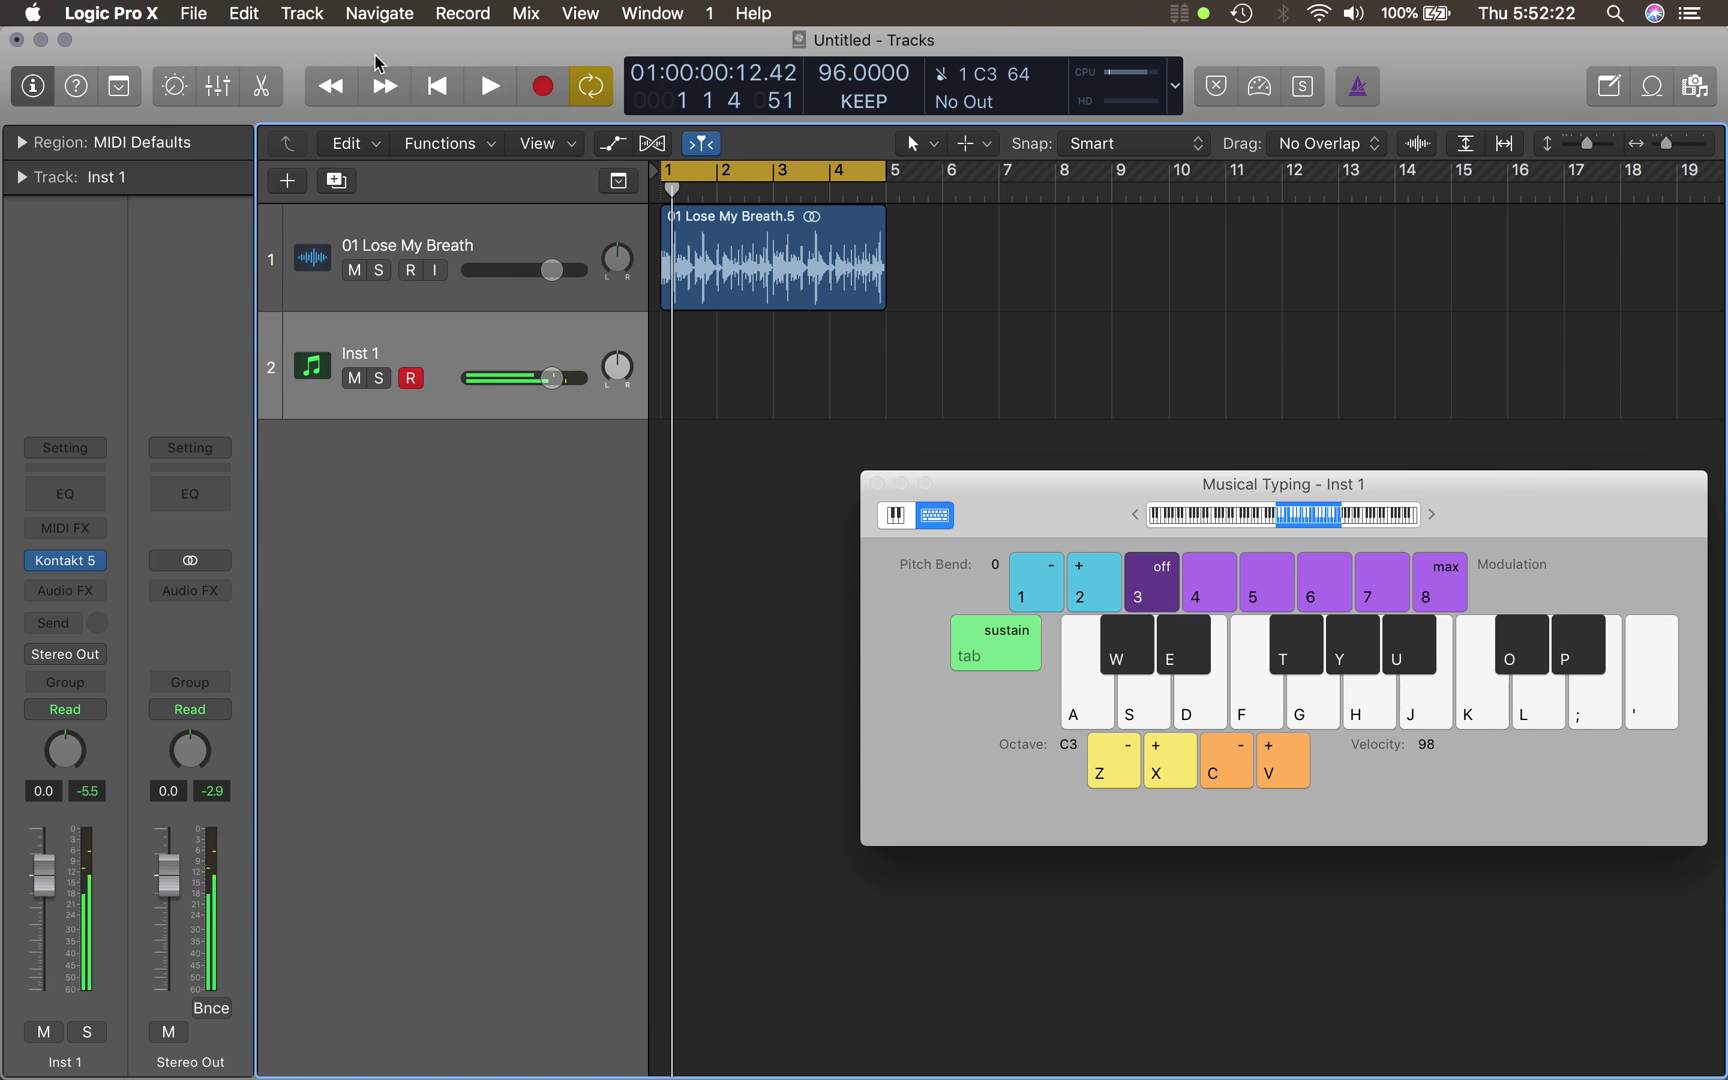
# - Record a held C3 note on the Inst 1 track through the four-bar cycle
pyautogui.click(546, 88)
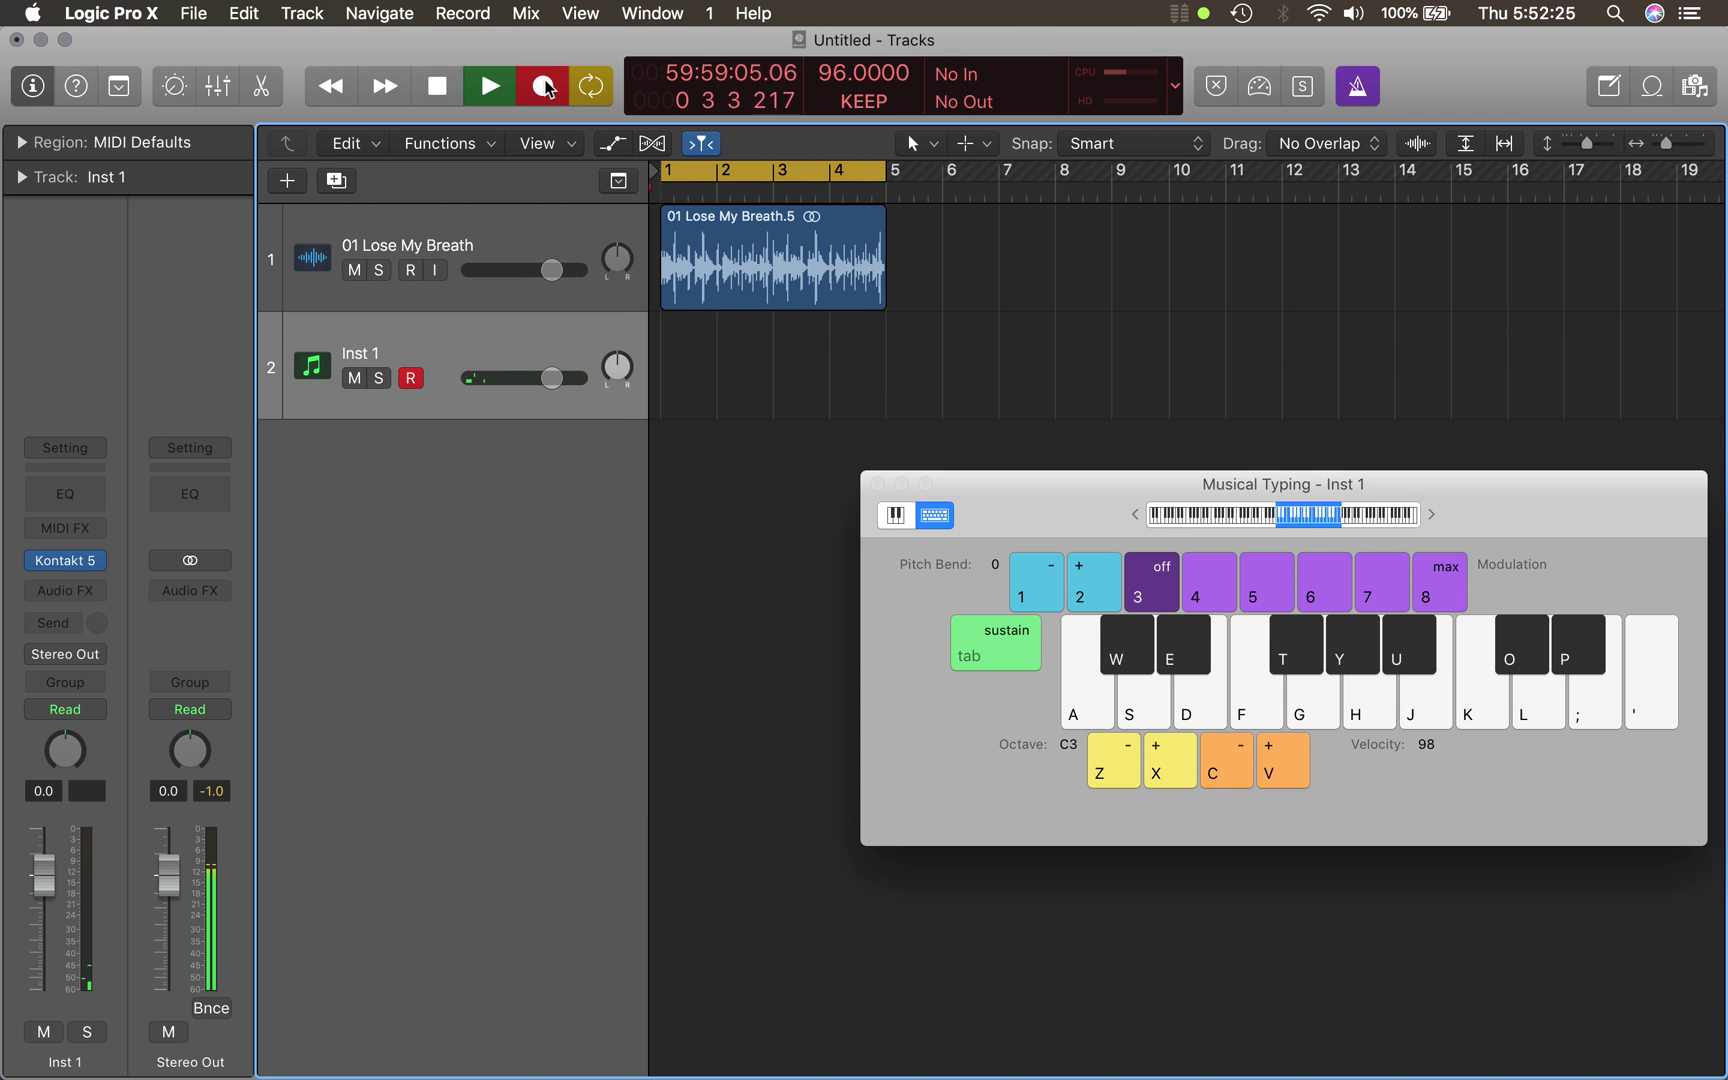
pyautogui.press('a')
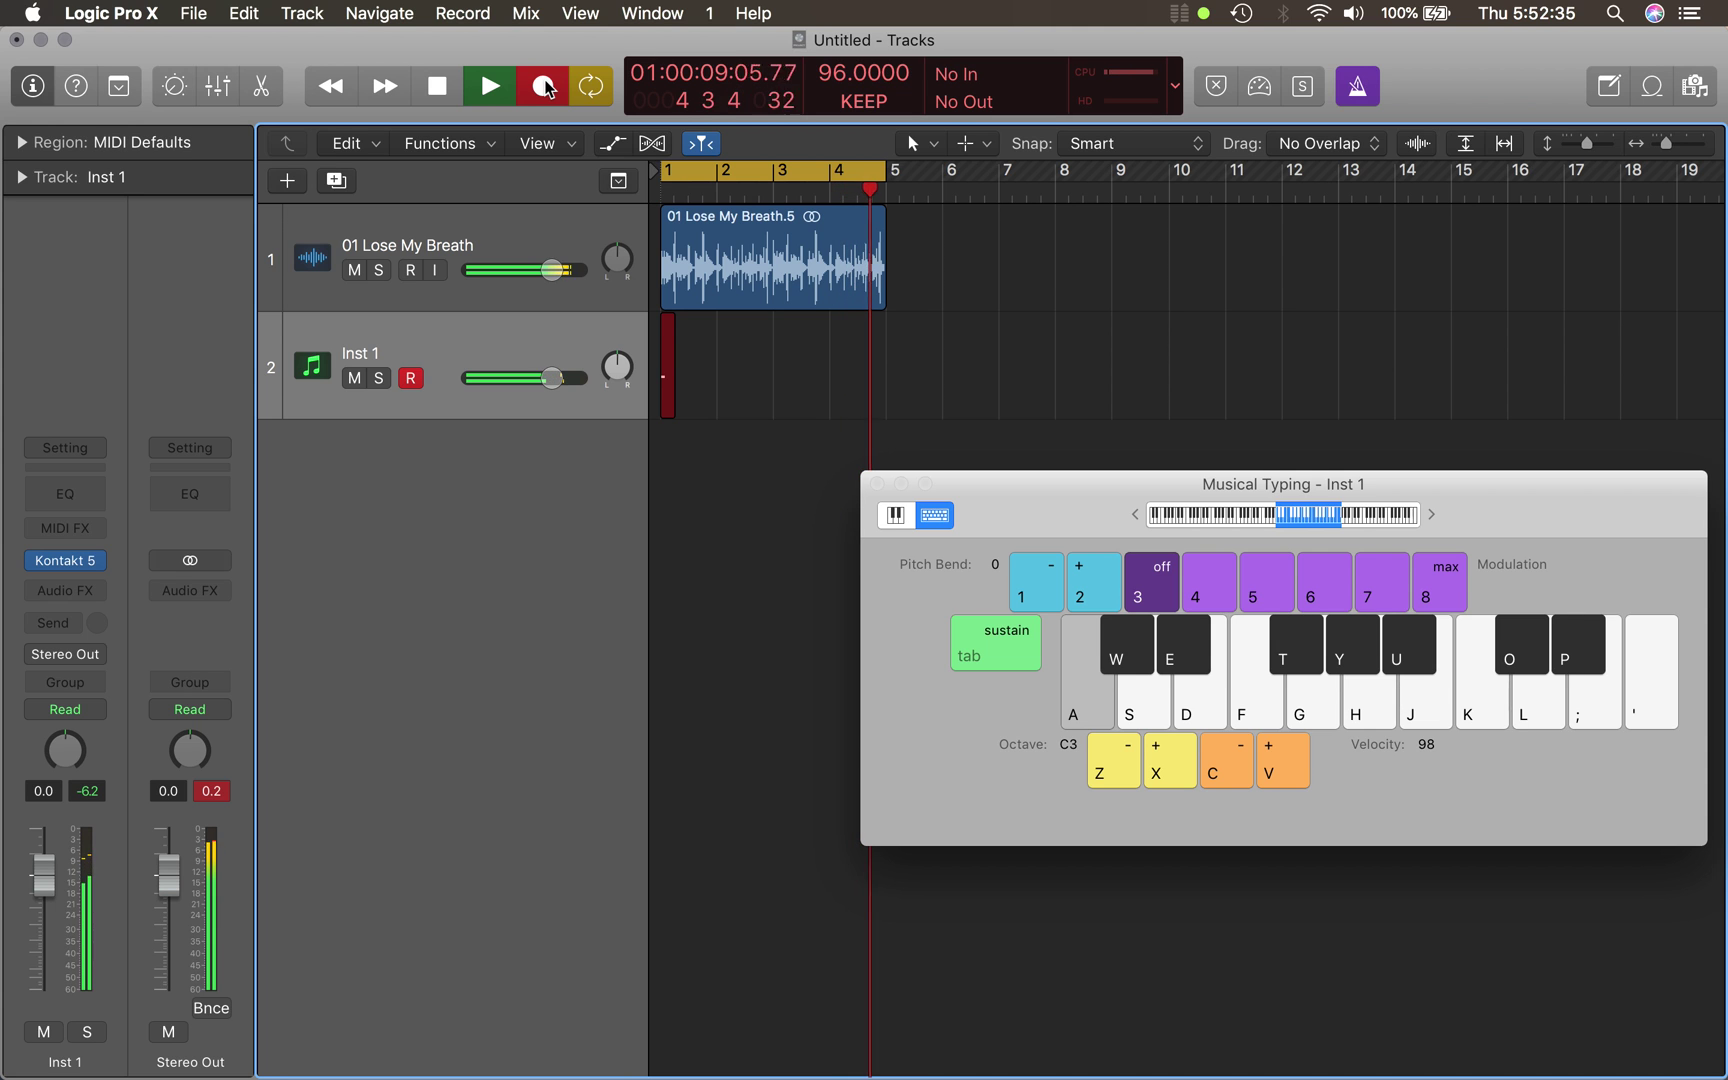
pyautogui.press('a')
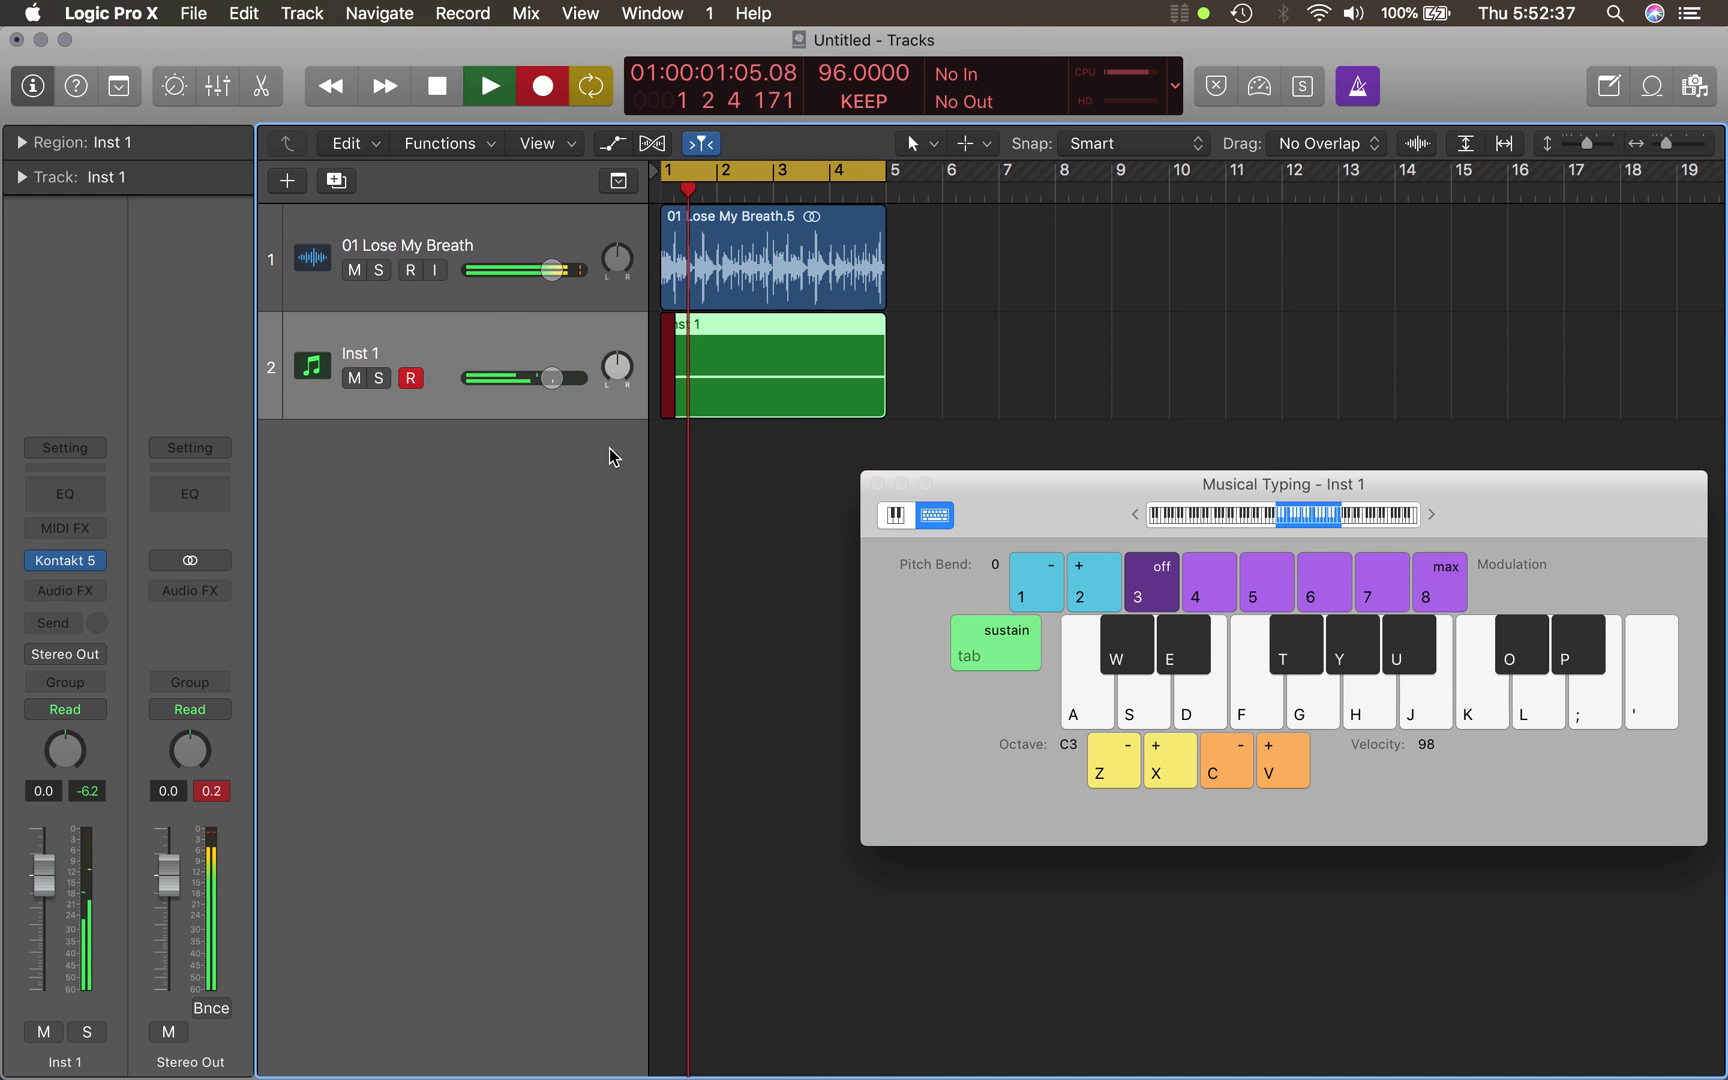
pyautogui.press('space')
# - Open the recorded Inst 1 region in the Piano Roll and set its region quantize to 1/4 Note
pyautogui.doubleClick(812, 404)
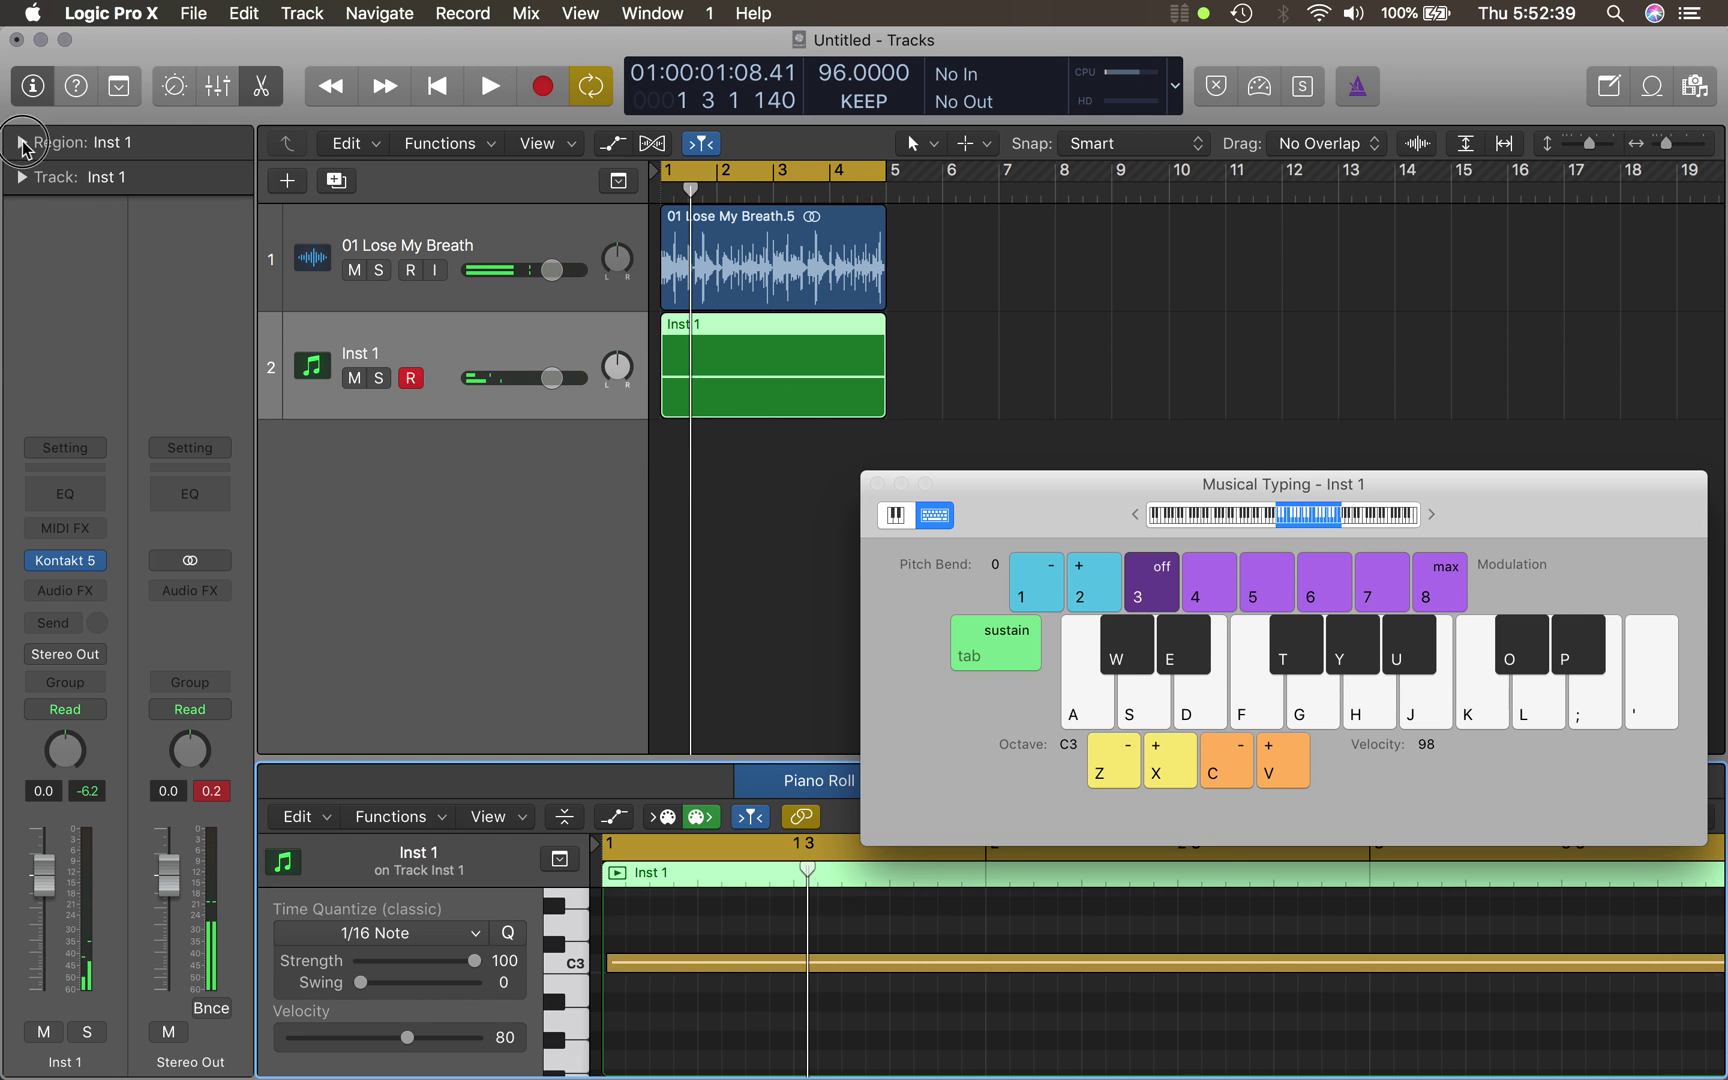
pyautogui.click(20, 142)
pyautogui.click(155, 220)
pyautogui.click(224, 291)
# - Play the cycle from the start and lower the 01 Lose My Breath track volume to about -1.1 dB
pyautogui.click(743, 541)
pyautogui.press('Return')
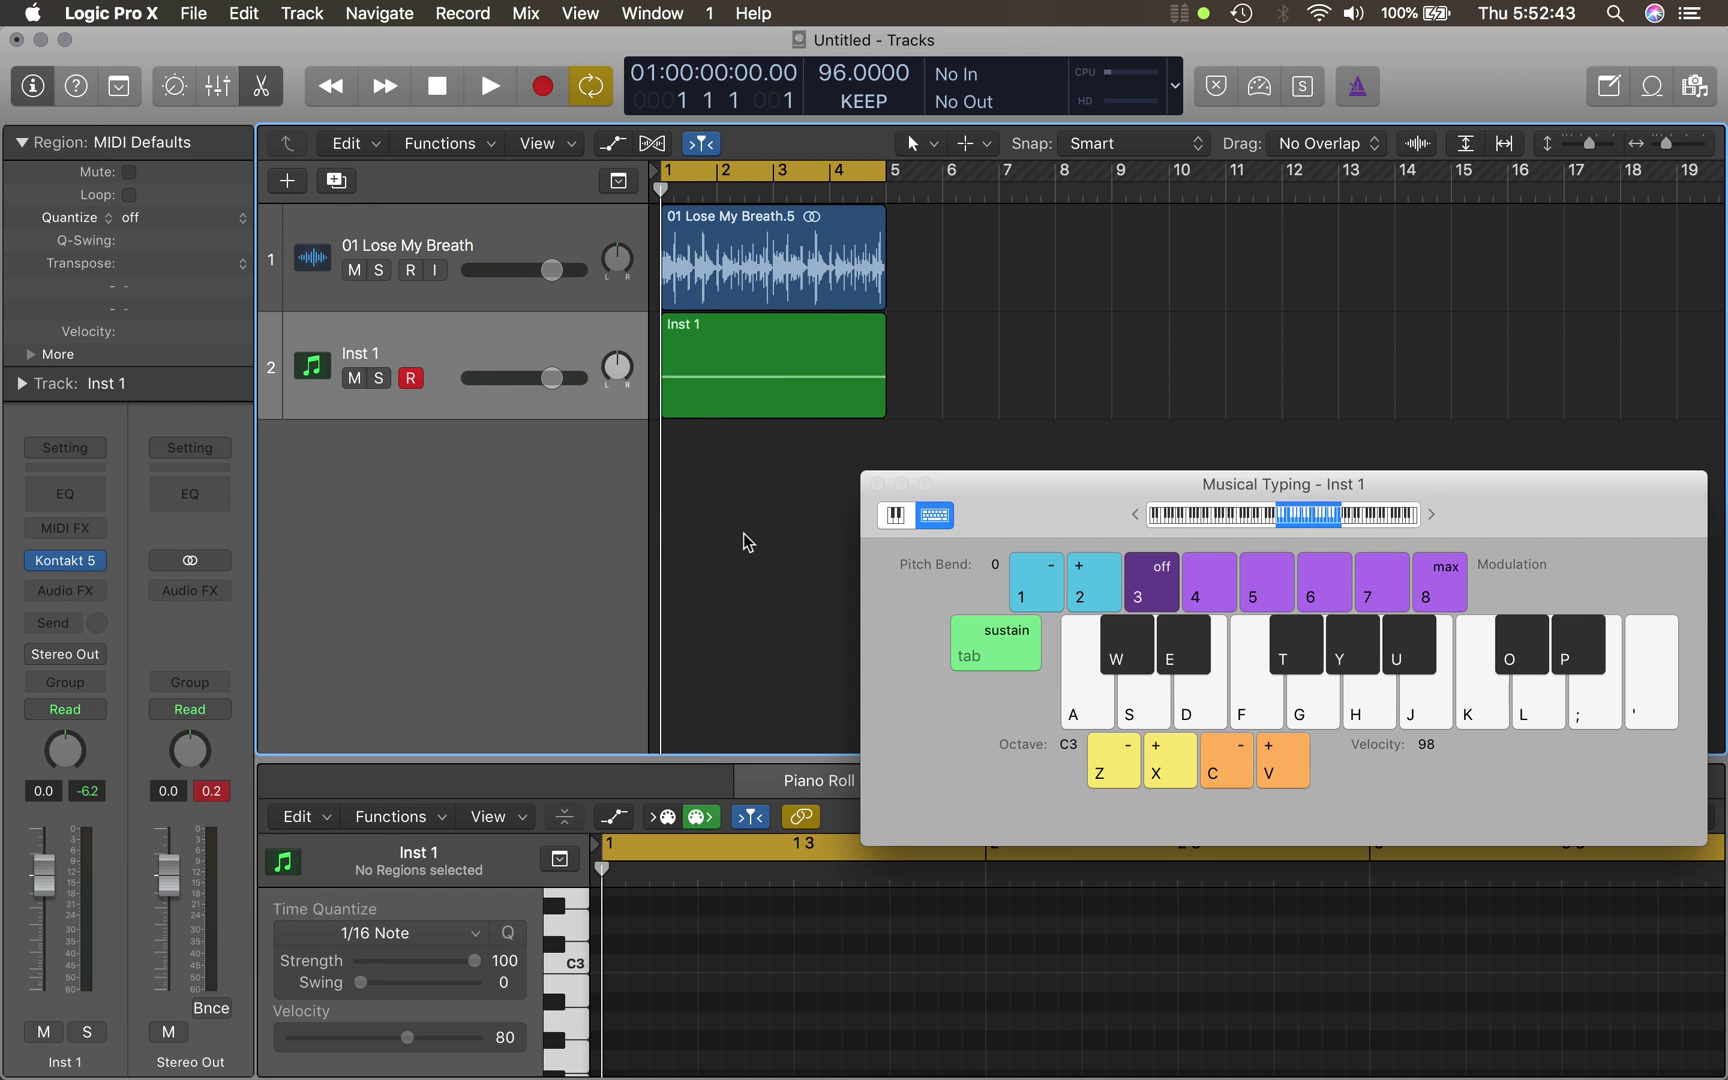
pyautogui.press('space')
pyautogui.moveTo(551, 270)
pyautogui.mouseDown()
pyautogui.moveTo(524, 270)
pyautogui.moveTo(539, 272)
pyautogui.mouseUp()
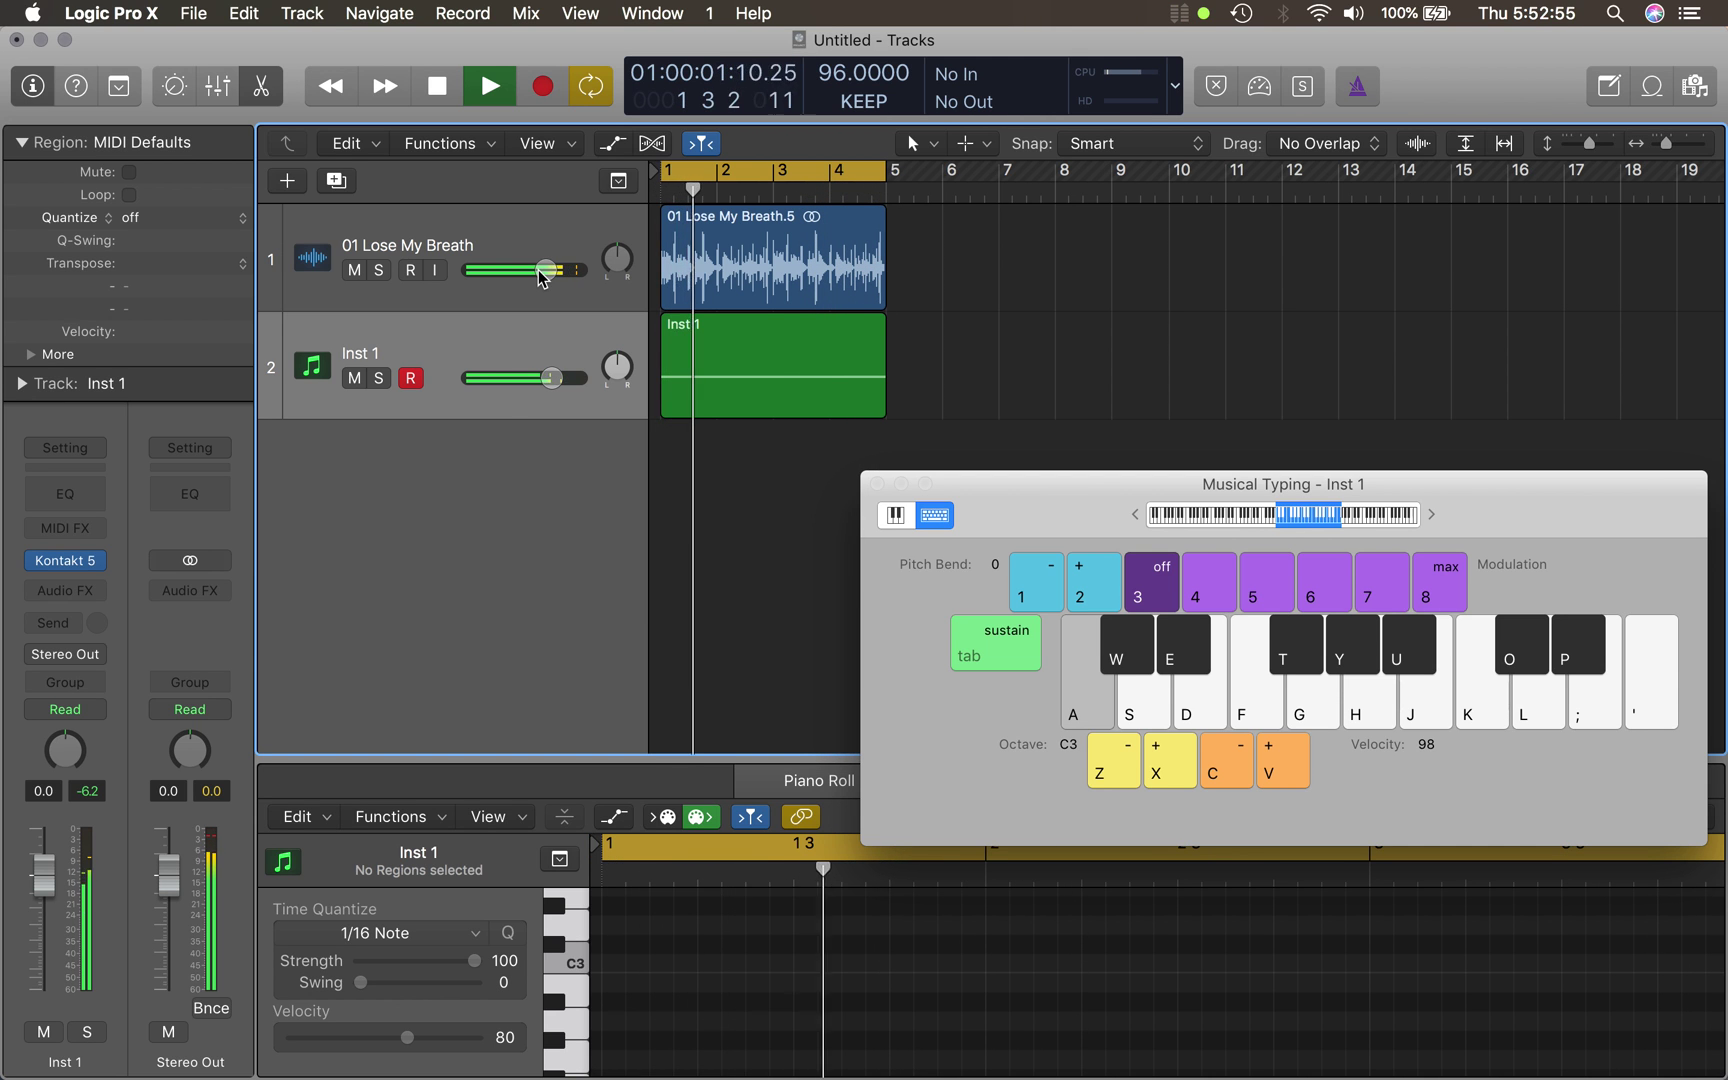
pyautogui.press('space')
# - Delete the held-note region from the Inst 1 track, keeping Musical Typing open
pyautogui.click(772, 372)
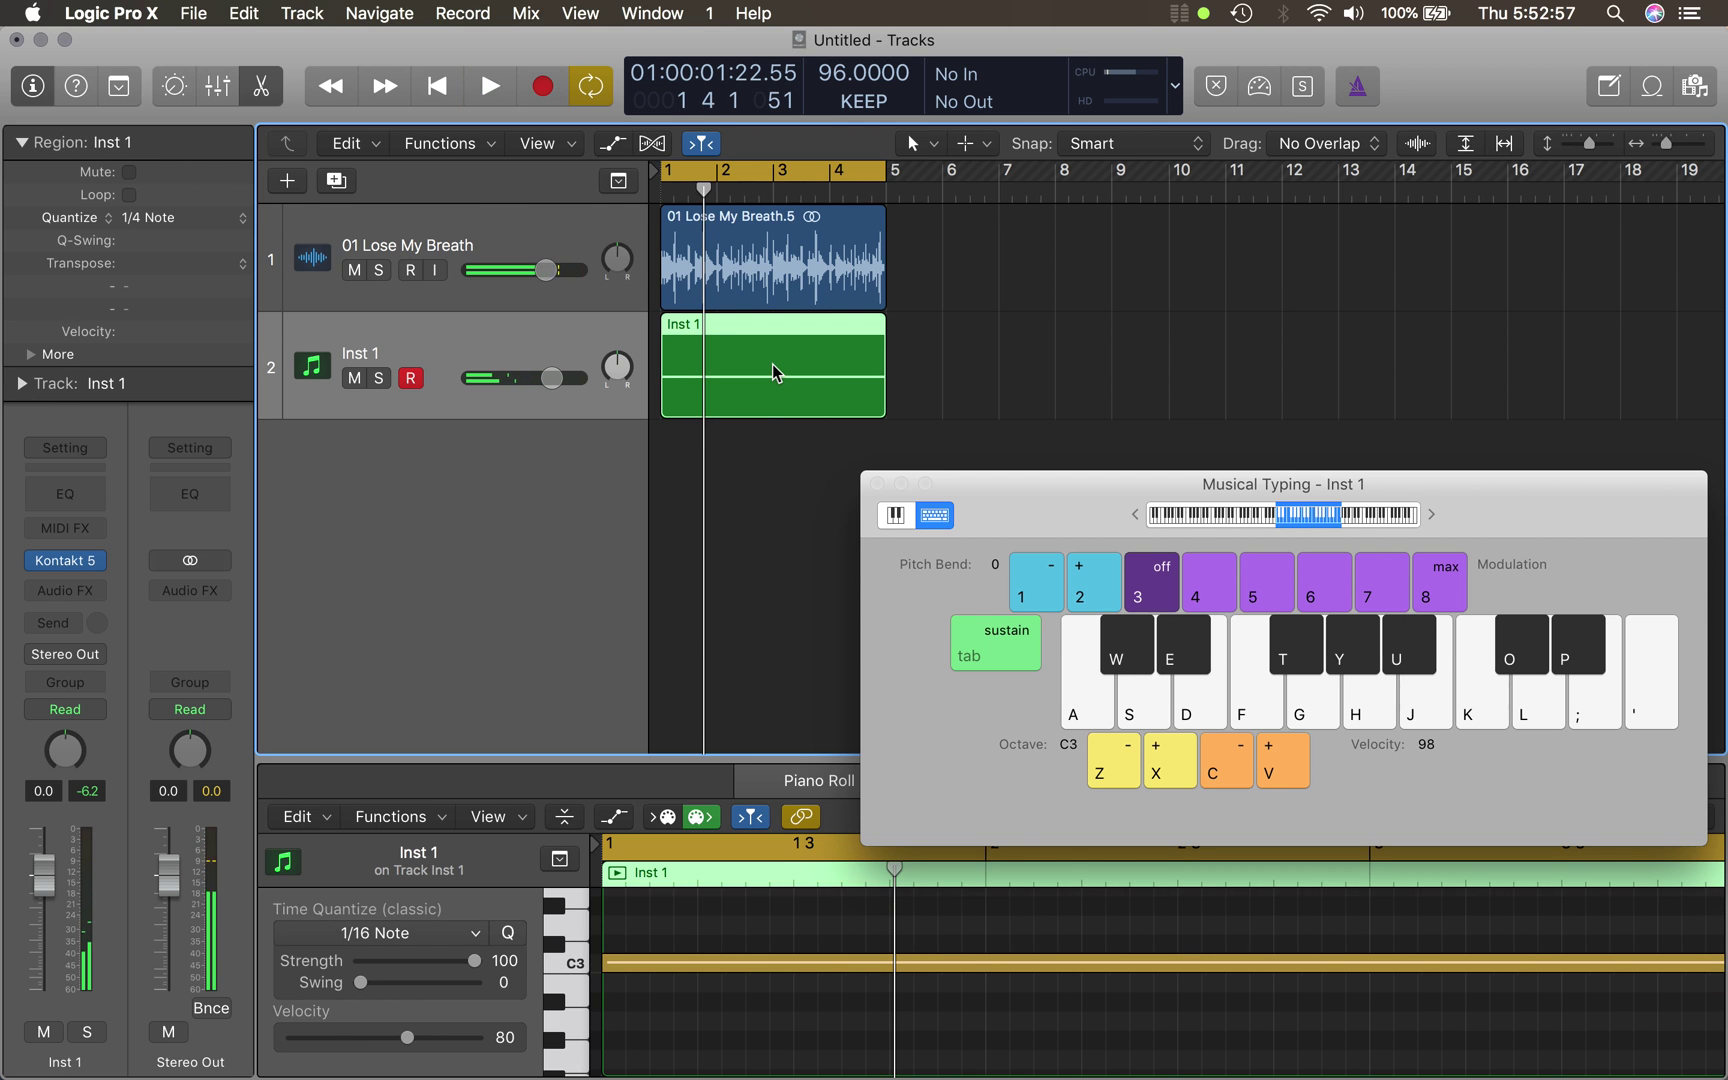
pyautogui.press('Delete')
pyautogui.press('super+k')
pyautogui.press('super+k')
# - Audition the Rainbow 1 slices from C3 to D#3 in varying order with Musical Typing
pyautogui.press('a')
pyautogui.press('s')
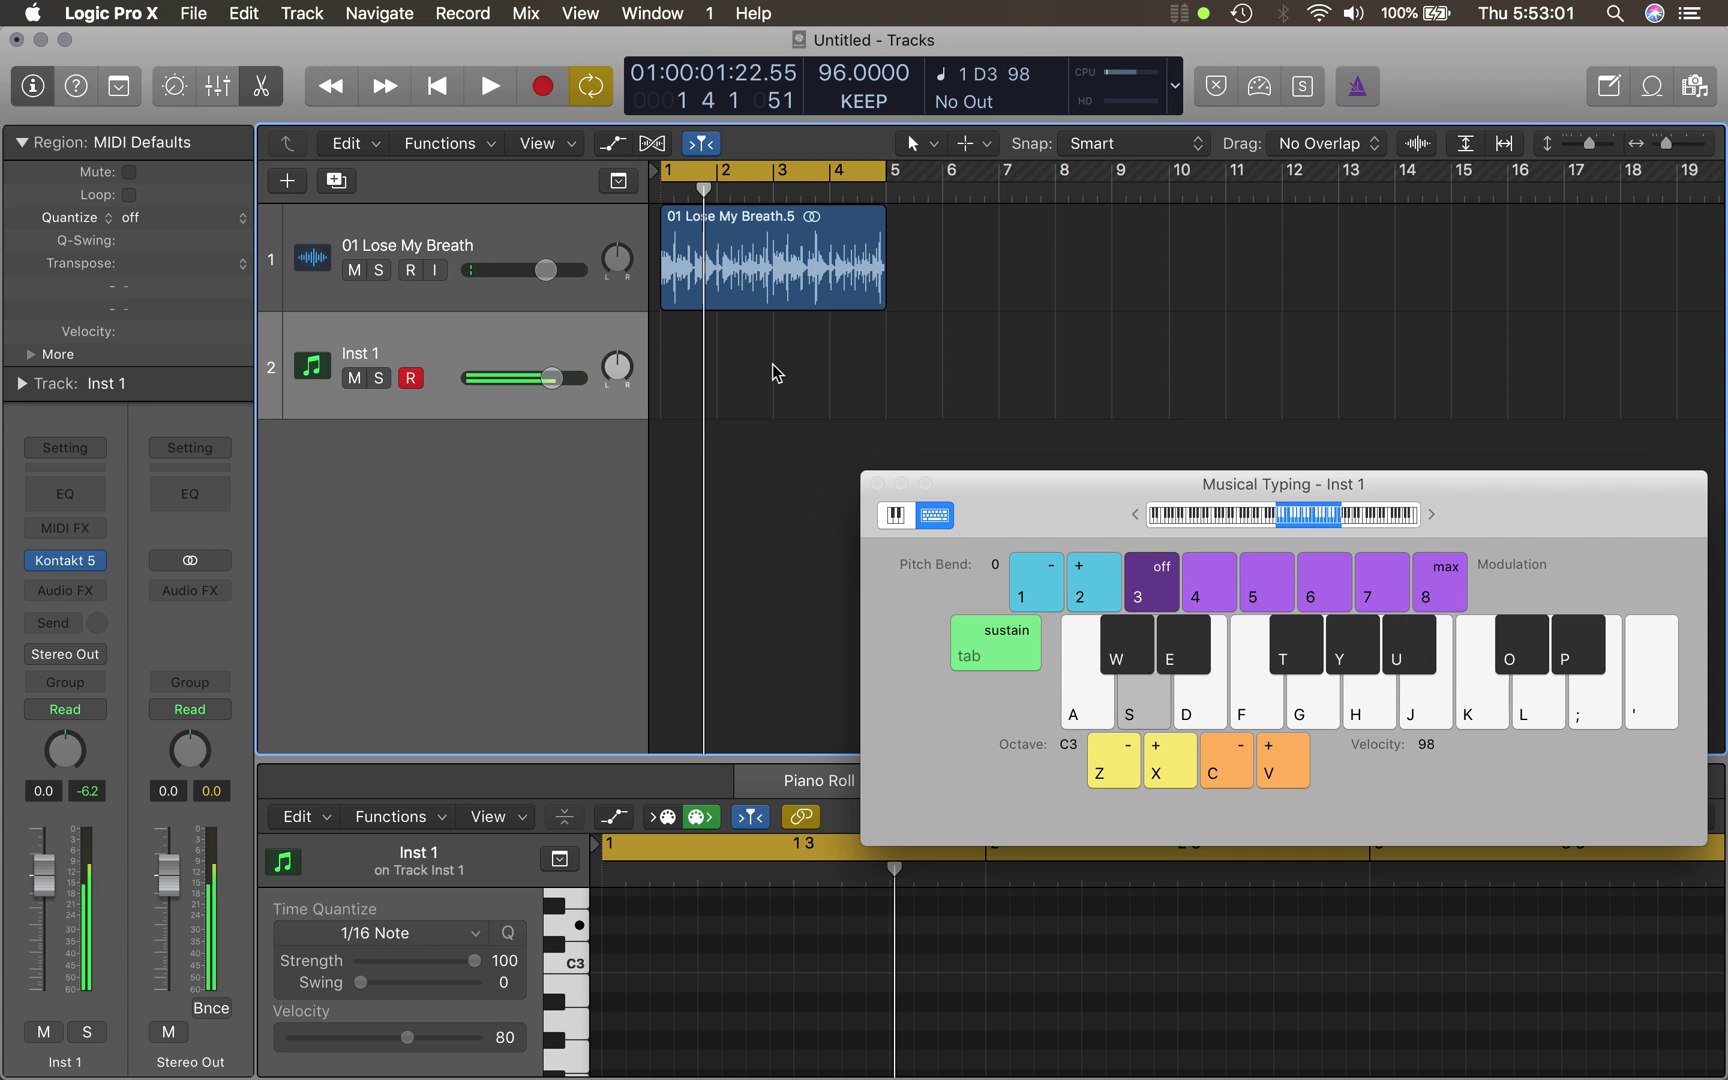
pyautogui.press('a')
pyautogui.press('w')
pyautogui.press('w')
pyautogui.press('s')
pyautogui.press('a')
pyautogui.press('a')
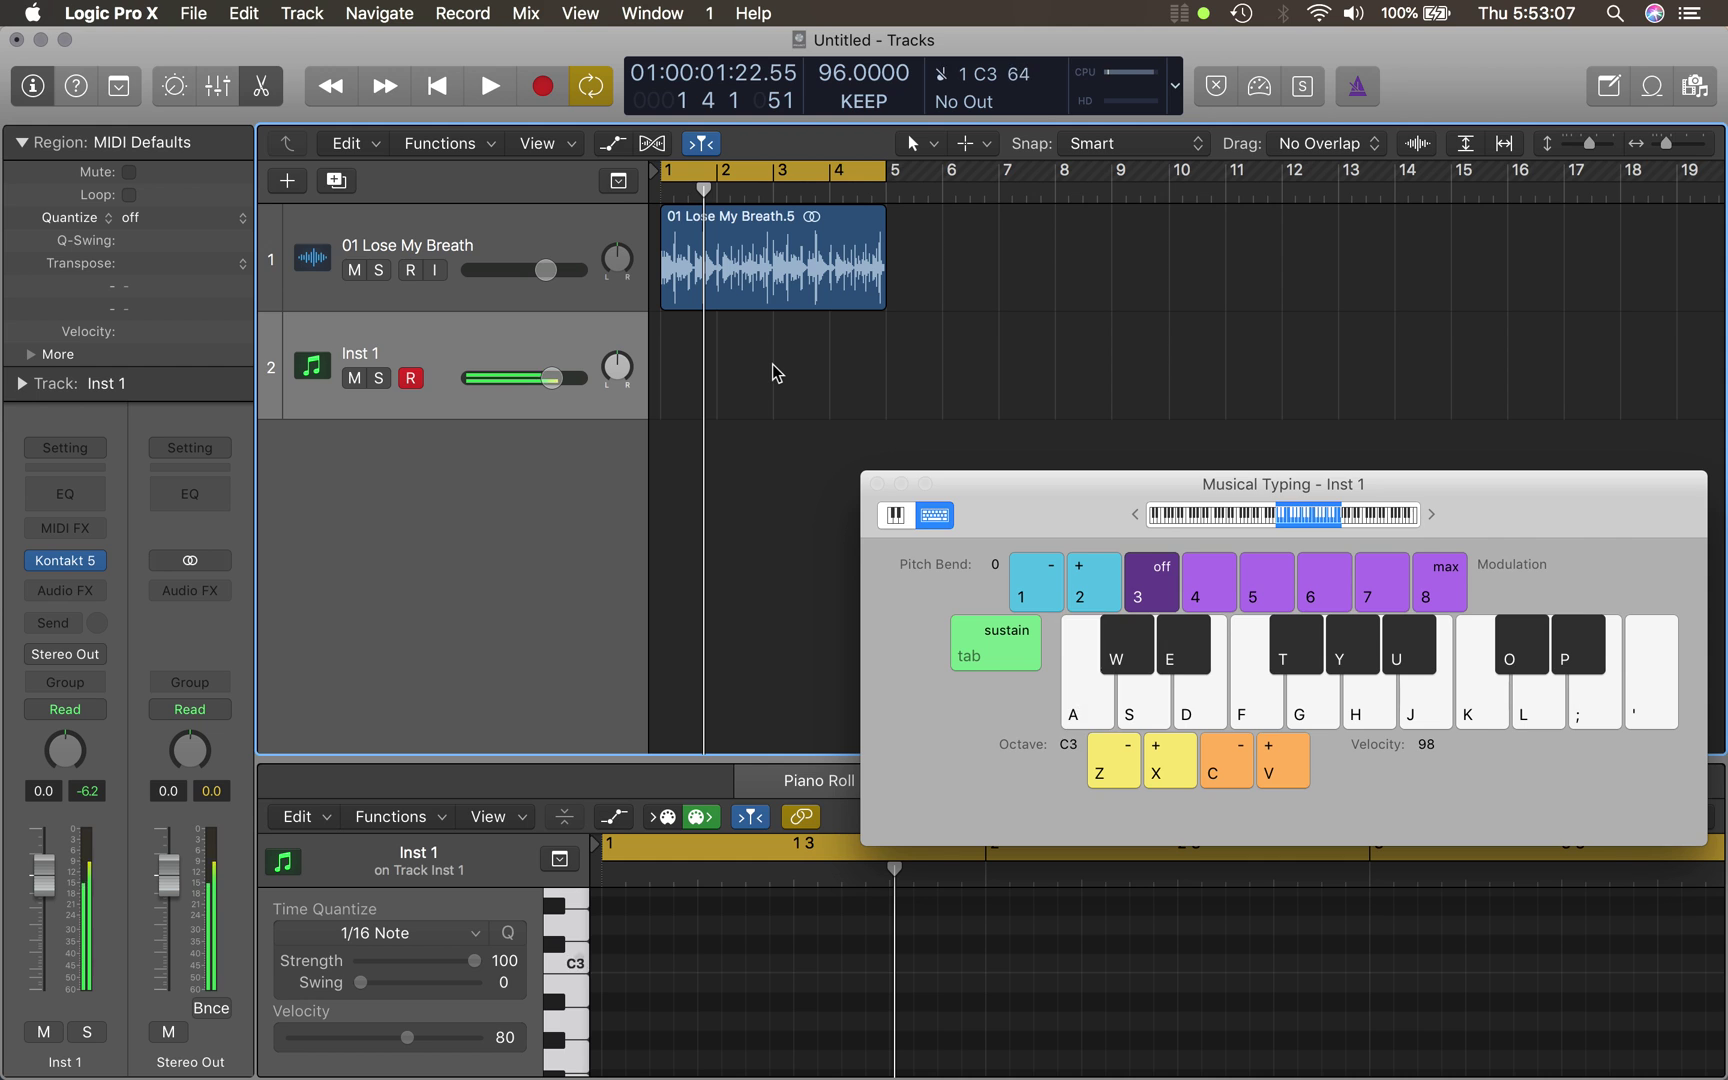
pyautogui.press('w')
pyautogui.press('w')
pyautogui.press('s')
pyautogui.press('s')
pyautogui.press('e')
pyautogui.press('s')
pyautogui.press('s')
# - Try recording a pattern of repeated slices from C3 to E3 on the Inst 1 track, and undo the take
pyautogui.click(550, 90)
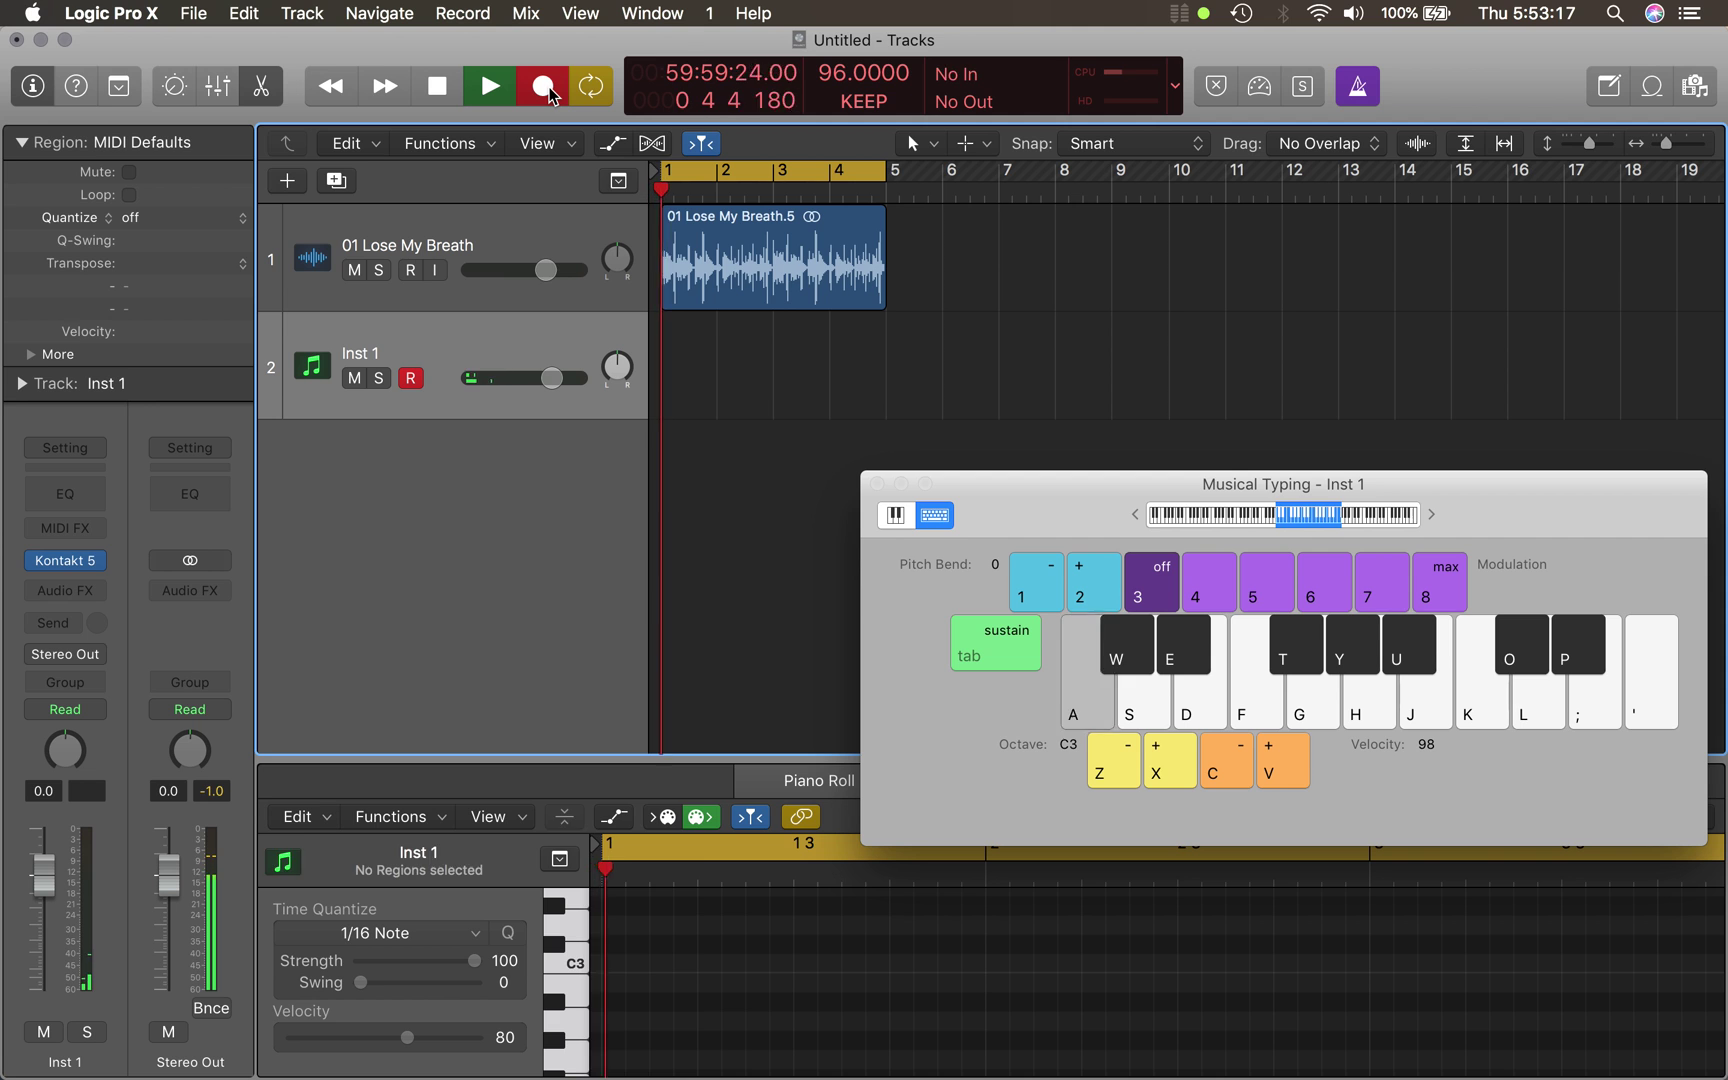
pyautogui.press('a')
pyautogui.press('w')
pyautogui.press('w')
pyautogui.press('w')
pyautogui.press('w')
pyautogui.press('s')
pyautogui.press('s')
pyautogui.press('s')
pyautogui.press('s')
pyautogui.press('s')
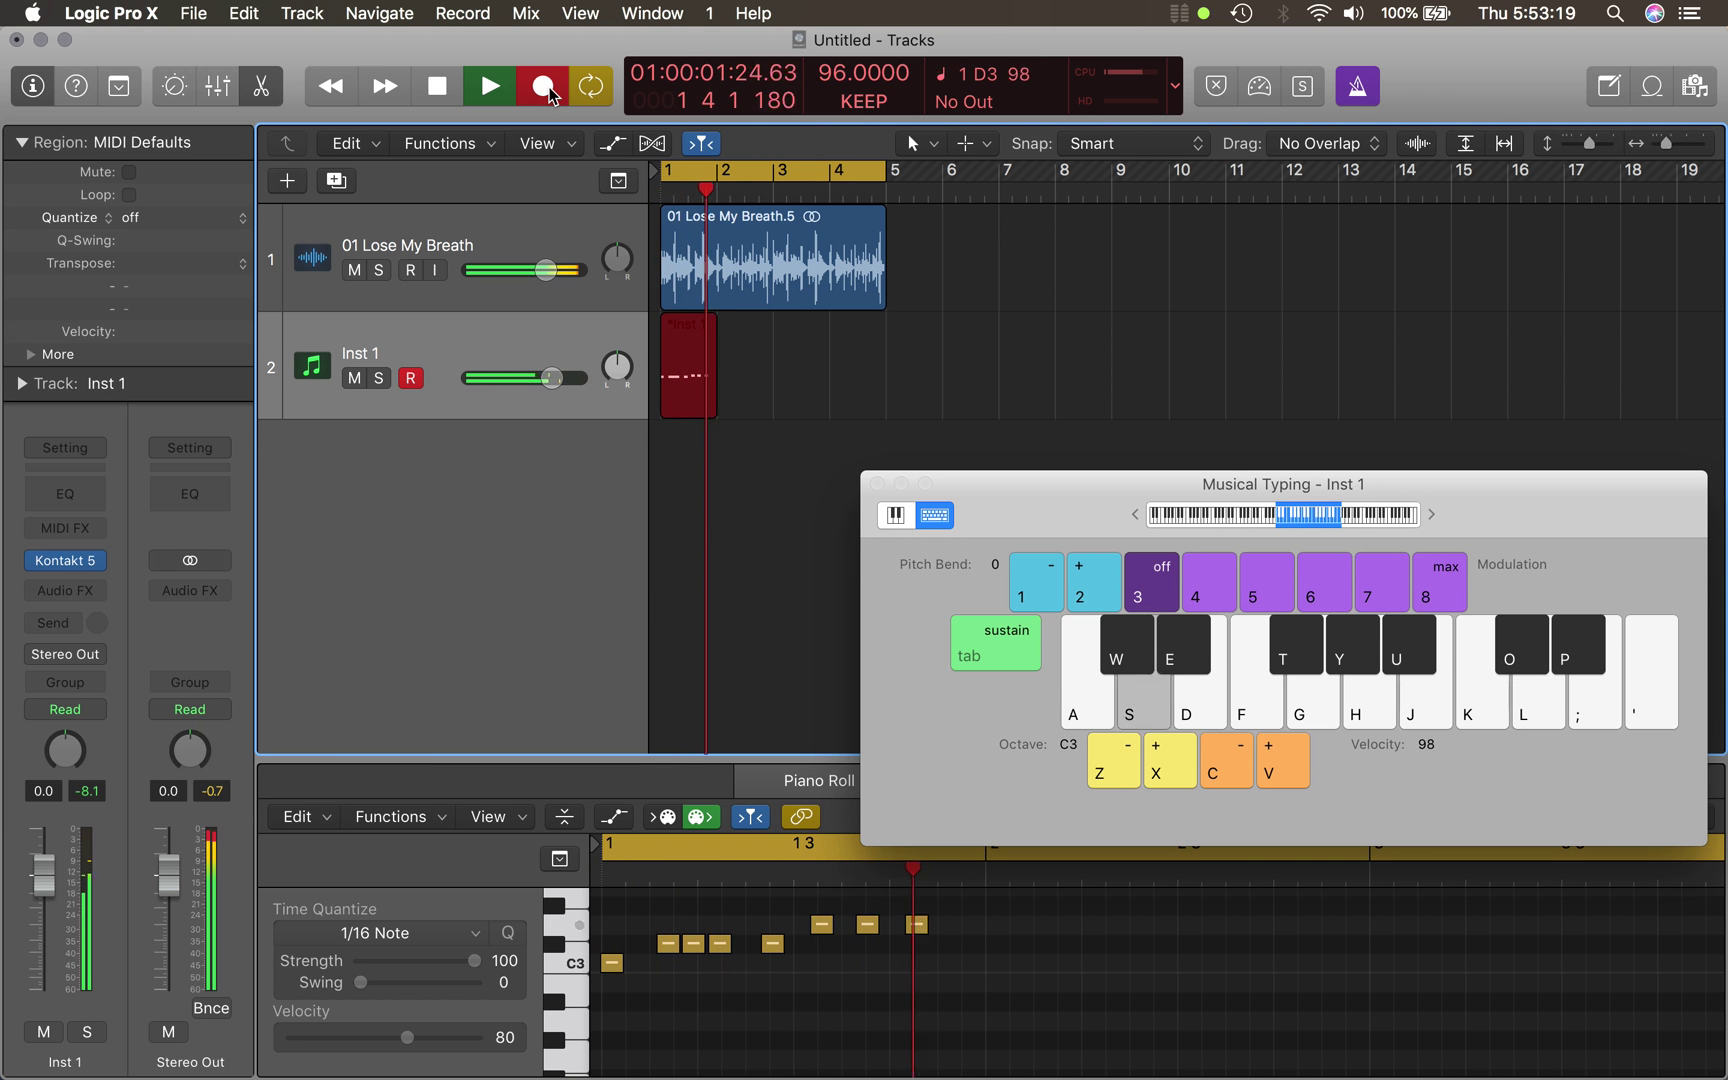
pyautogui.press('e')
pyautogui.press('e')
pyautogui.press('e')
pyautogui.press('e')
pyautogui.press('w')
pyautogui.press('w')
pyautogui.press('w')
pyautogui.press('w')
pyautogui.press('w')
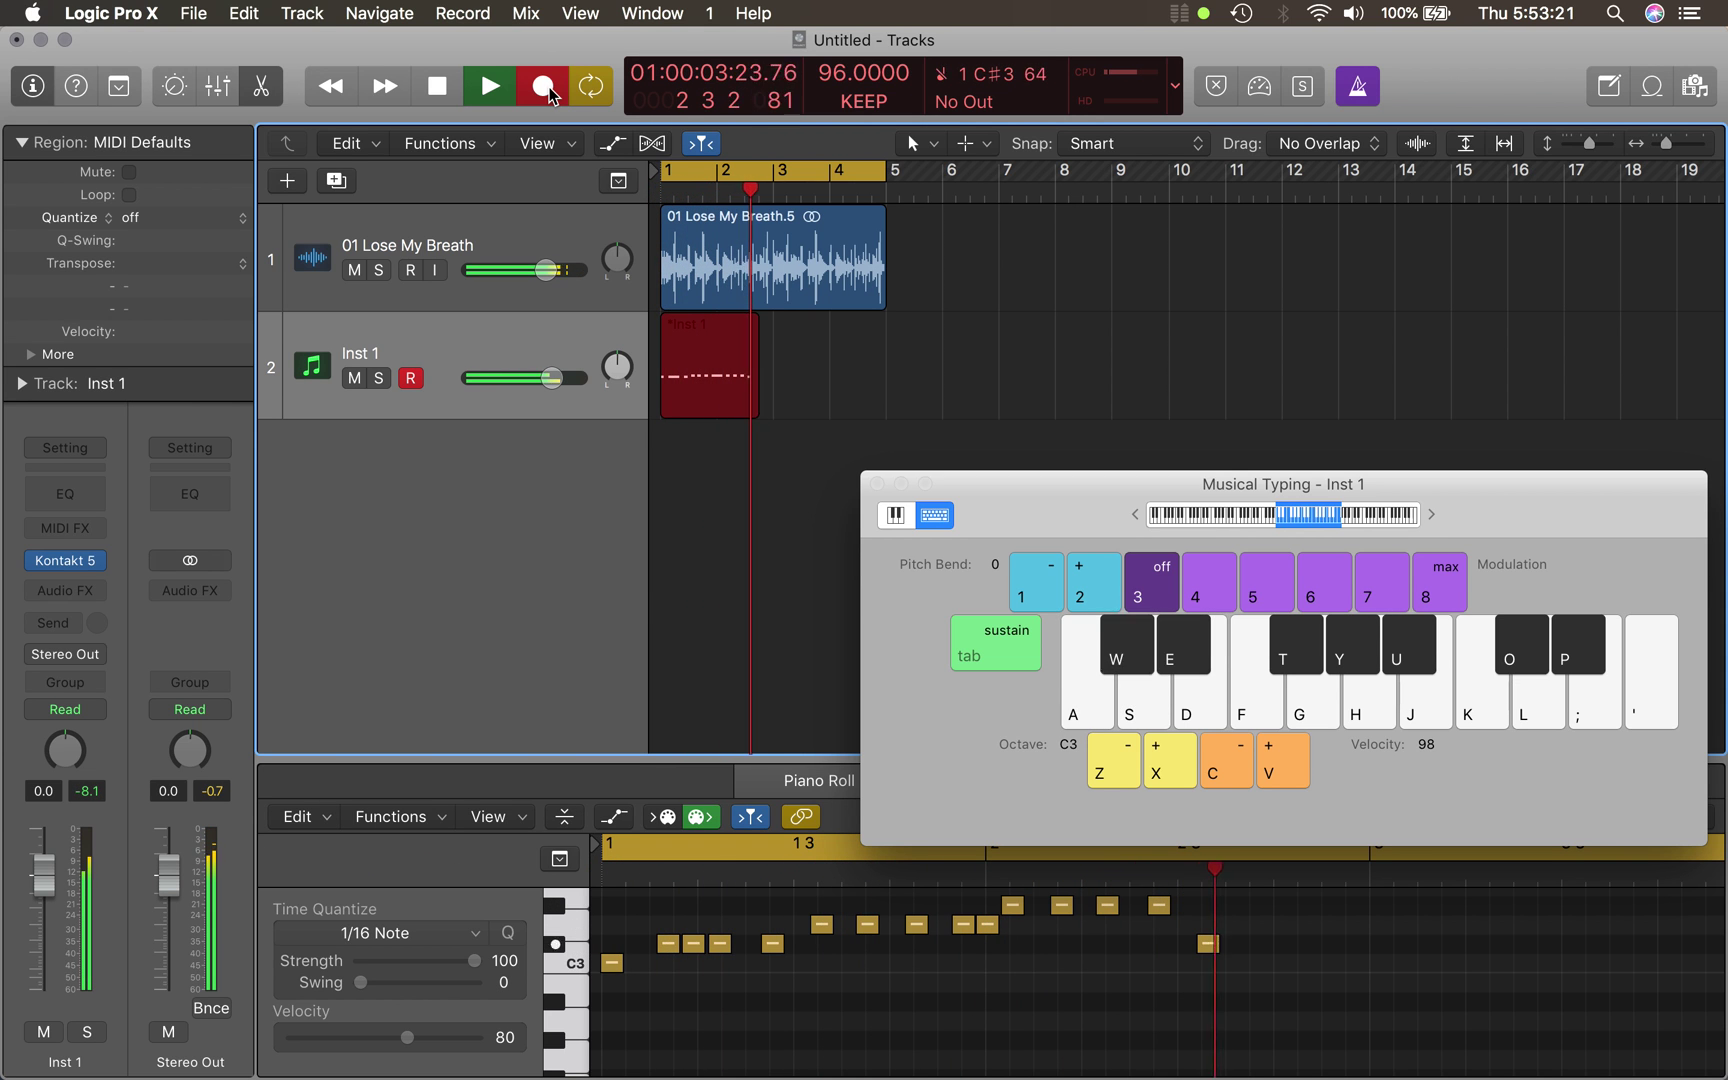
pyautogui.press('d')
pyautogui.press('s')
pyautogui.press('a')
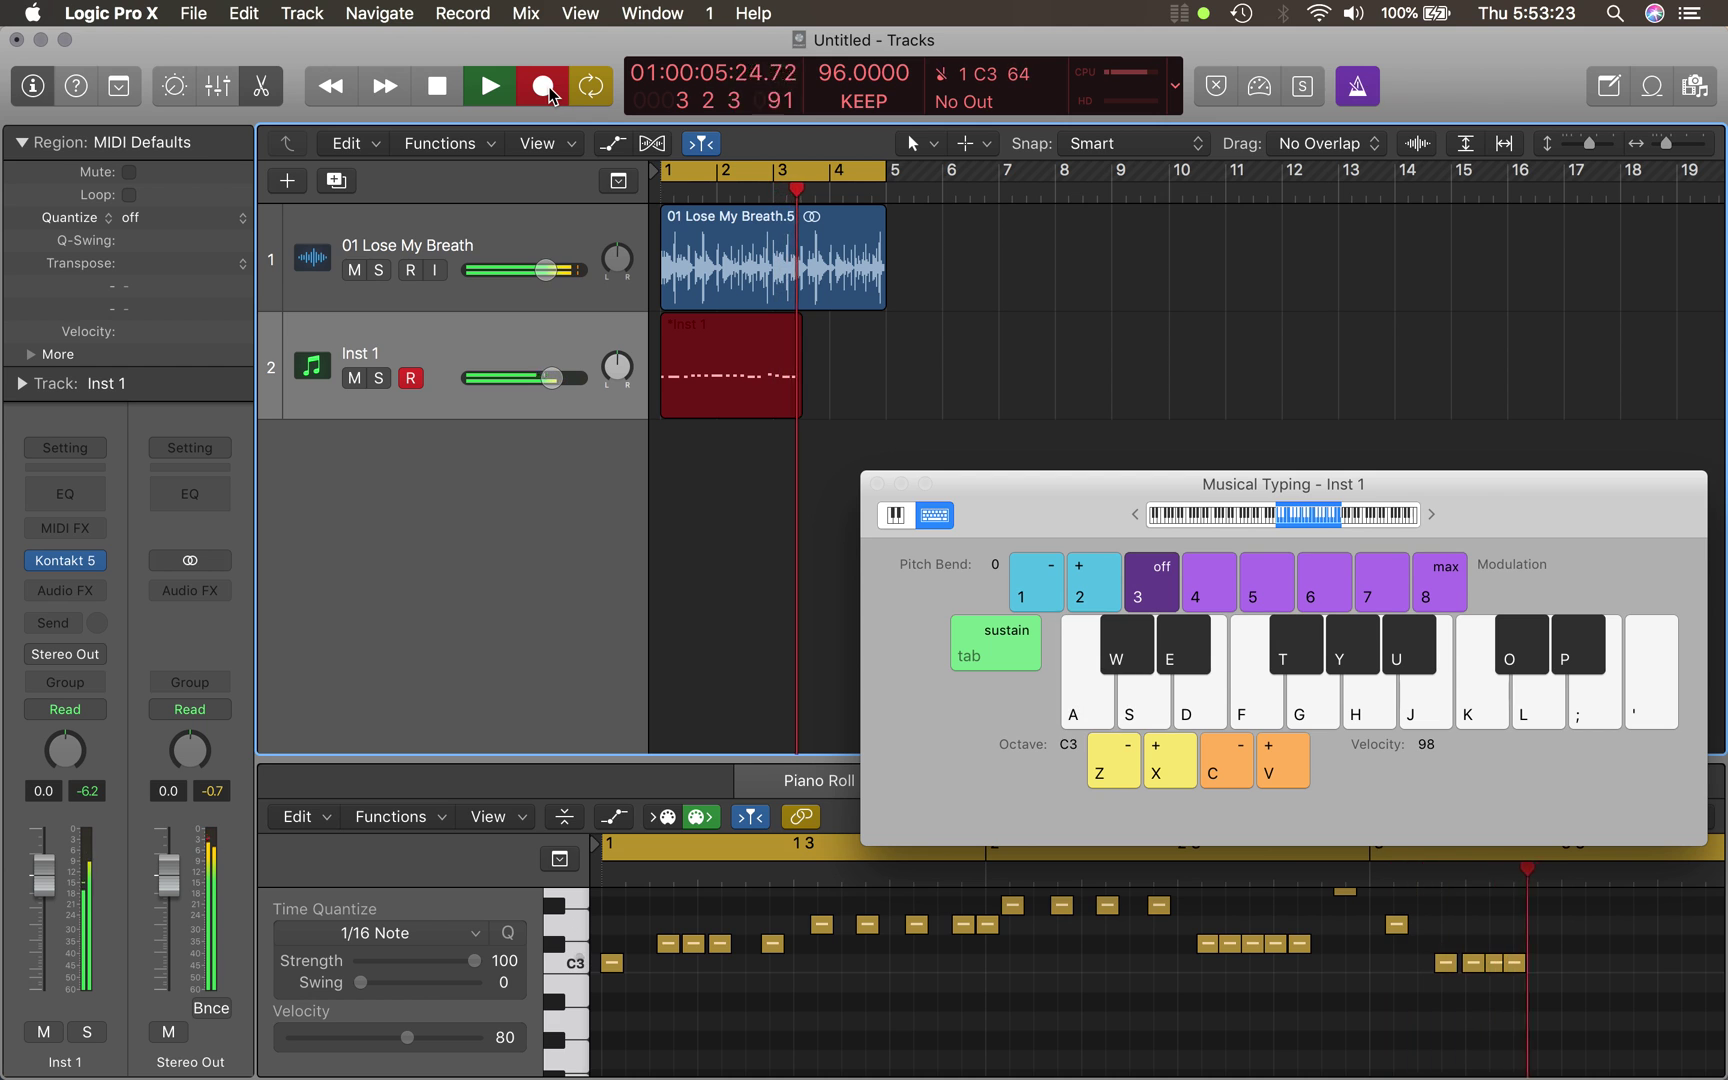
pyautogui.press('space')
pyautogui.press('super+z')
# - Audition combinations of the Rainbow 1 slices between C3 and A3 with Musical Typing
pyautogui.press('d')
pyautogui.press('f')
pyautogui.press('g')
pyautogui.press('a')
pyautogui.press('w')
pyautogui.press('e')
pyautogui.press('s')
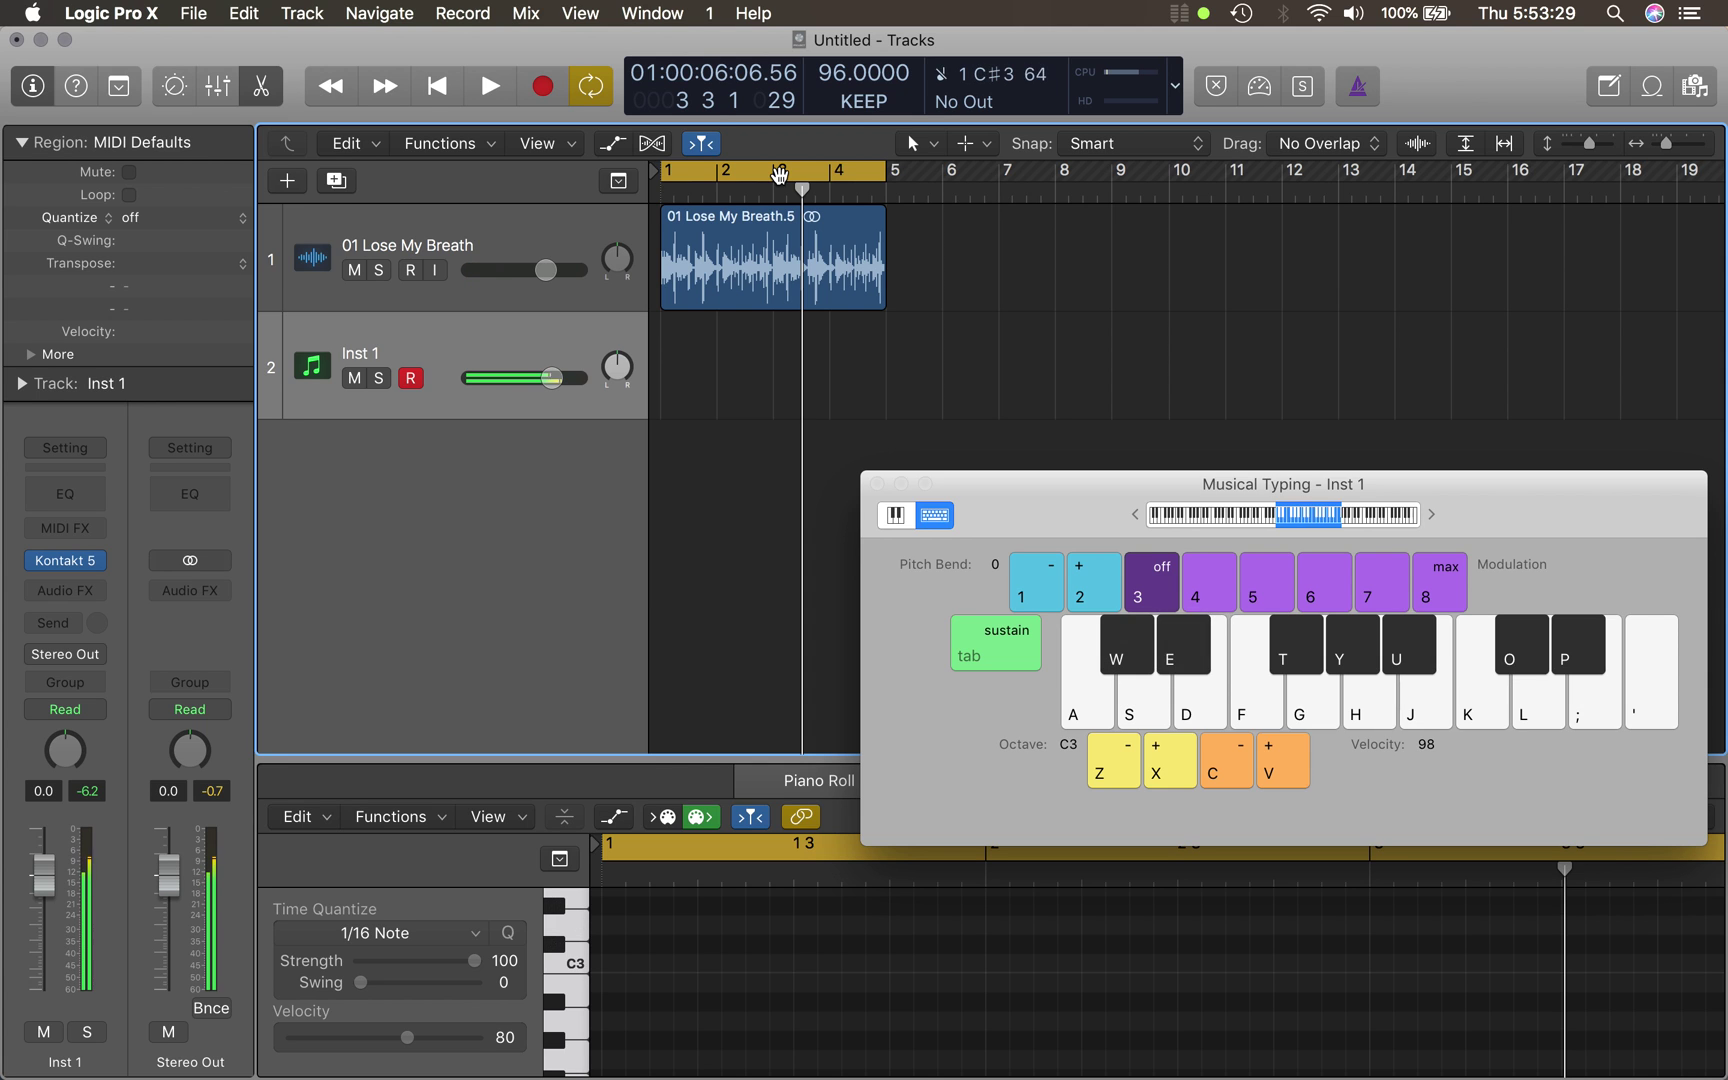
pyautogui.press('d')
pyautogui.press('f')
pyautogui.press('f')
pyautogui.press('w')
pyautogui.press('e')
pyautogui.press('f')
pyautogui.press('d')
pyautogui.press('e')
pyautogui.press('d')
pyautogui.press('f')
pyautogui.press('w')
pyautogui.press('h')
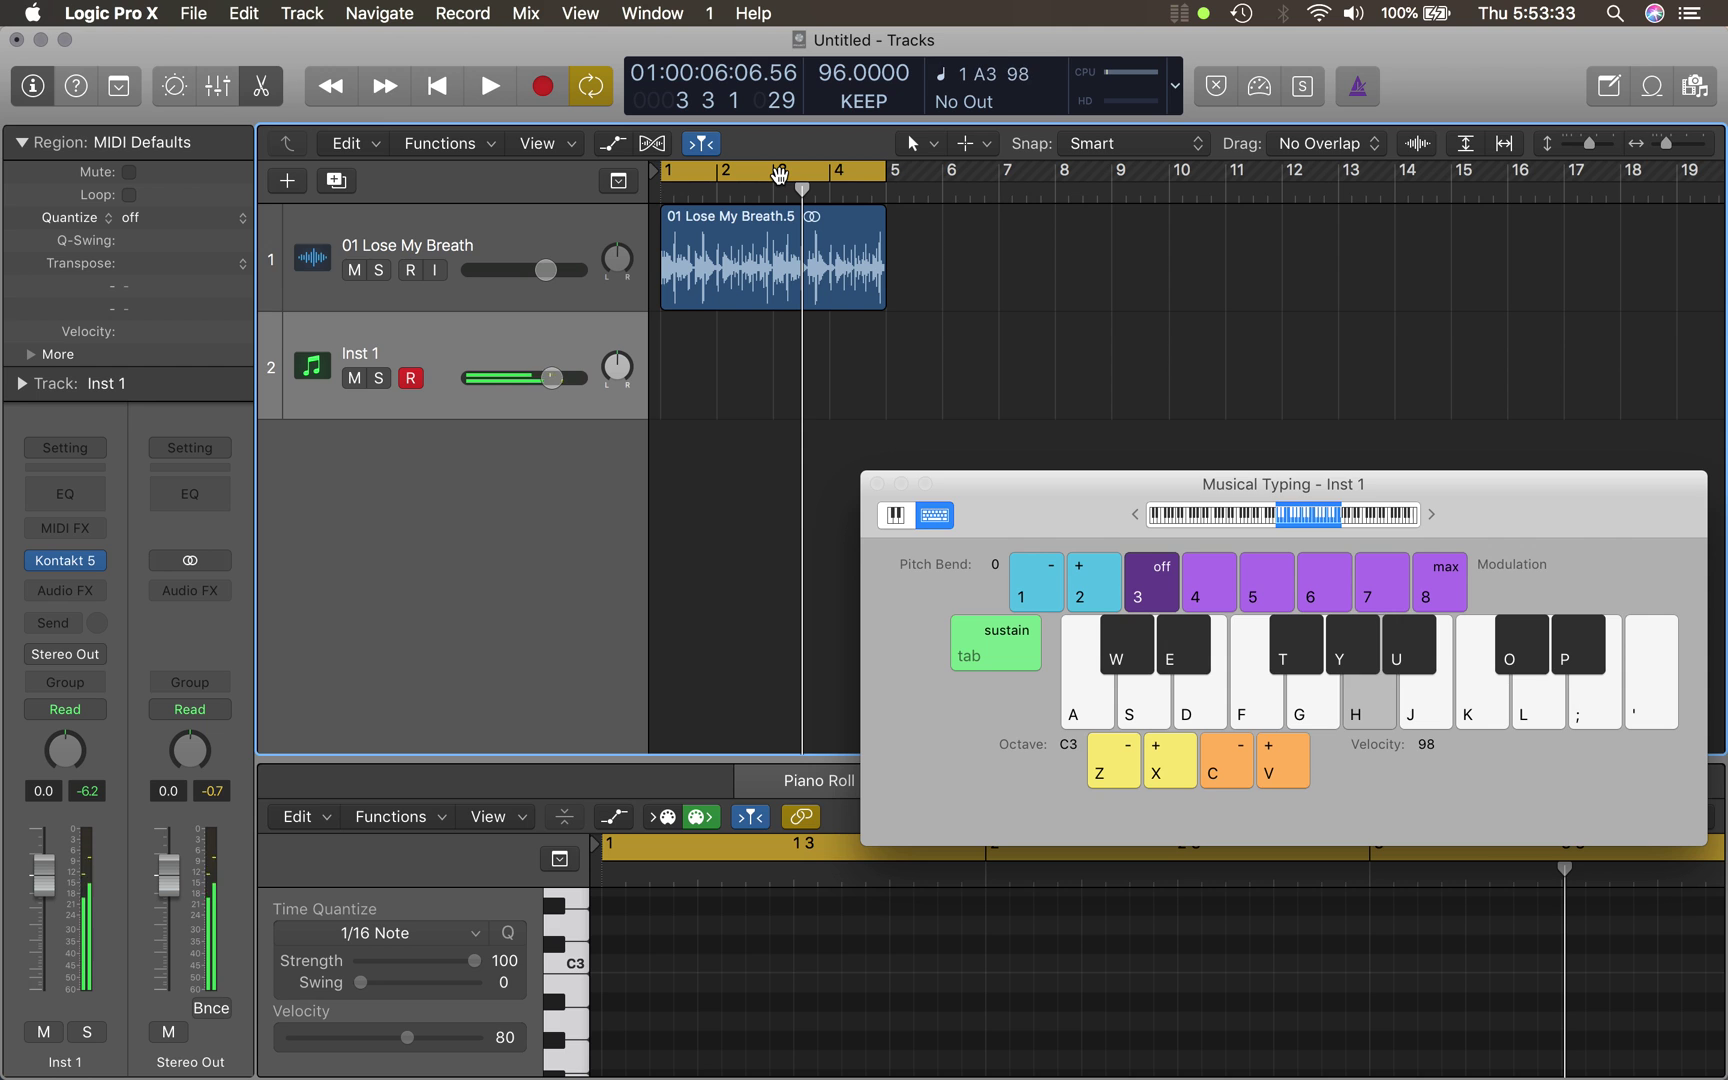
pyautogui.press('e')
pyautogui.press('d')
pyautogui.press('f')
pyautogui.press('h')
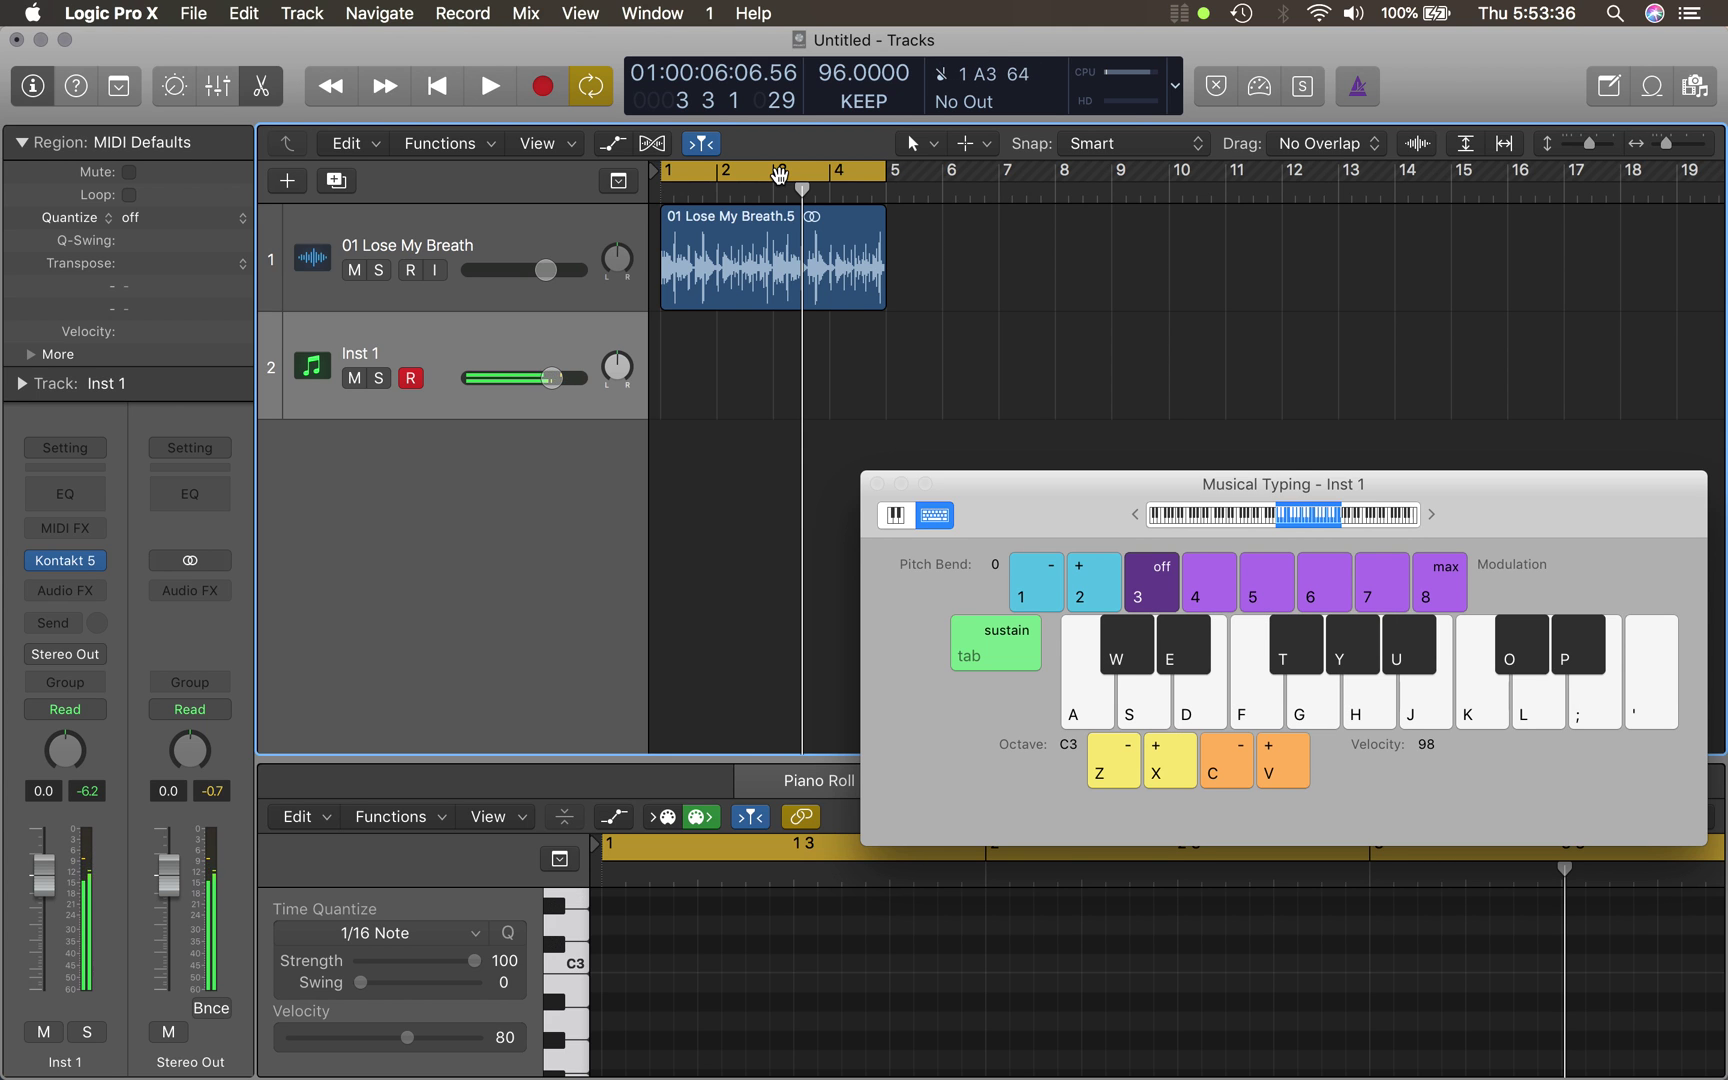
# - Record a four-bar pattern of repeated slices between C#3 and A3 on the Inst 1 track
pyautogui.click(540, 86)
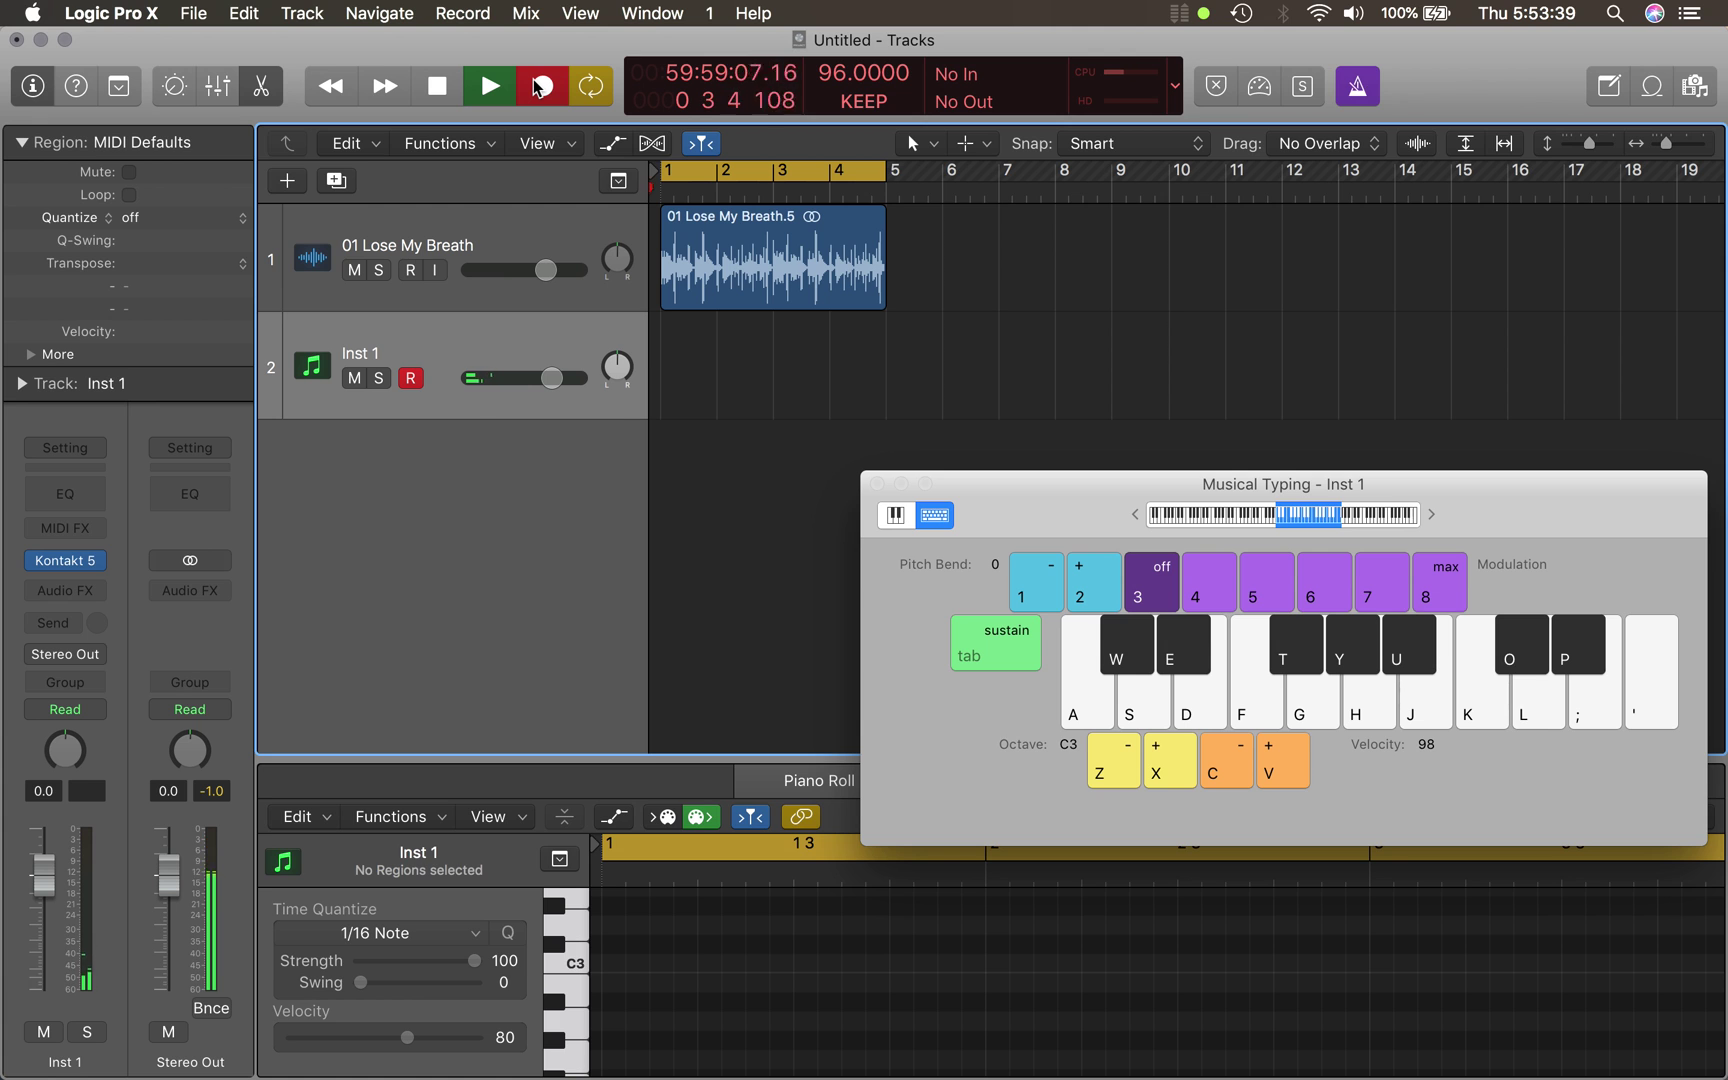
pyautogui.press('w')
pyautogui.press('e')
pyautogui.press('e')
pyautogui.press('e')
pyautogui.press('e')
pyautogui.press('e')
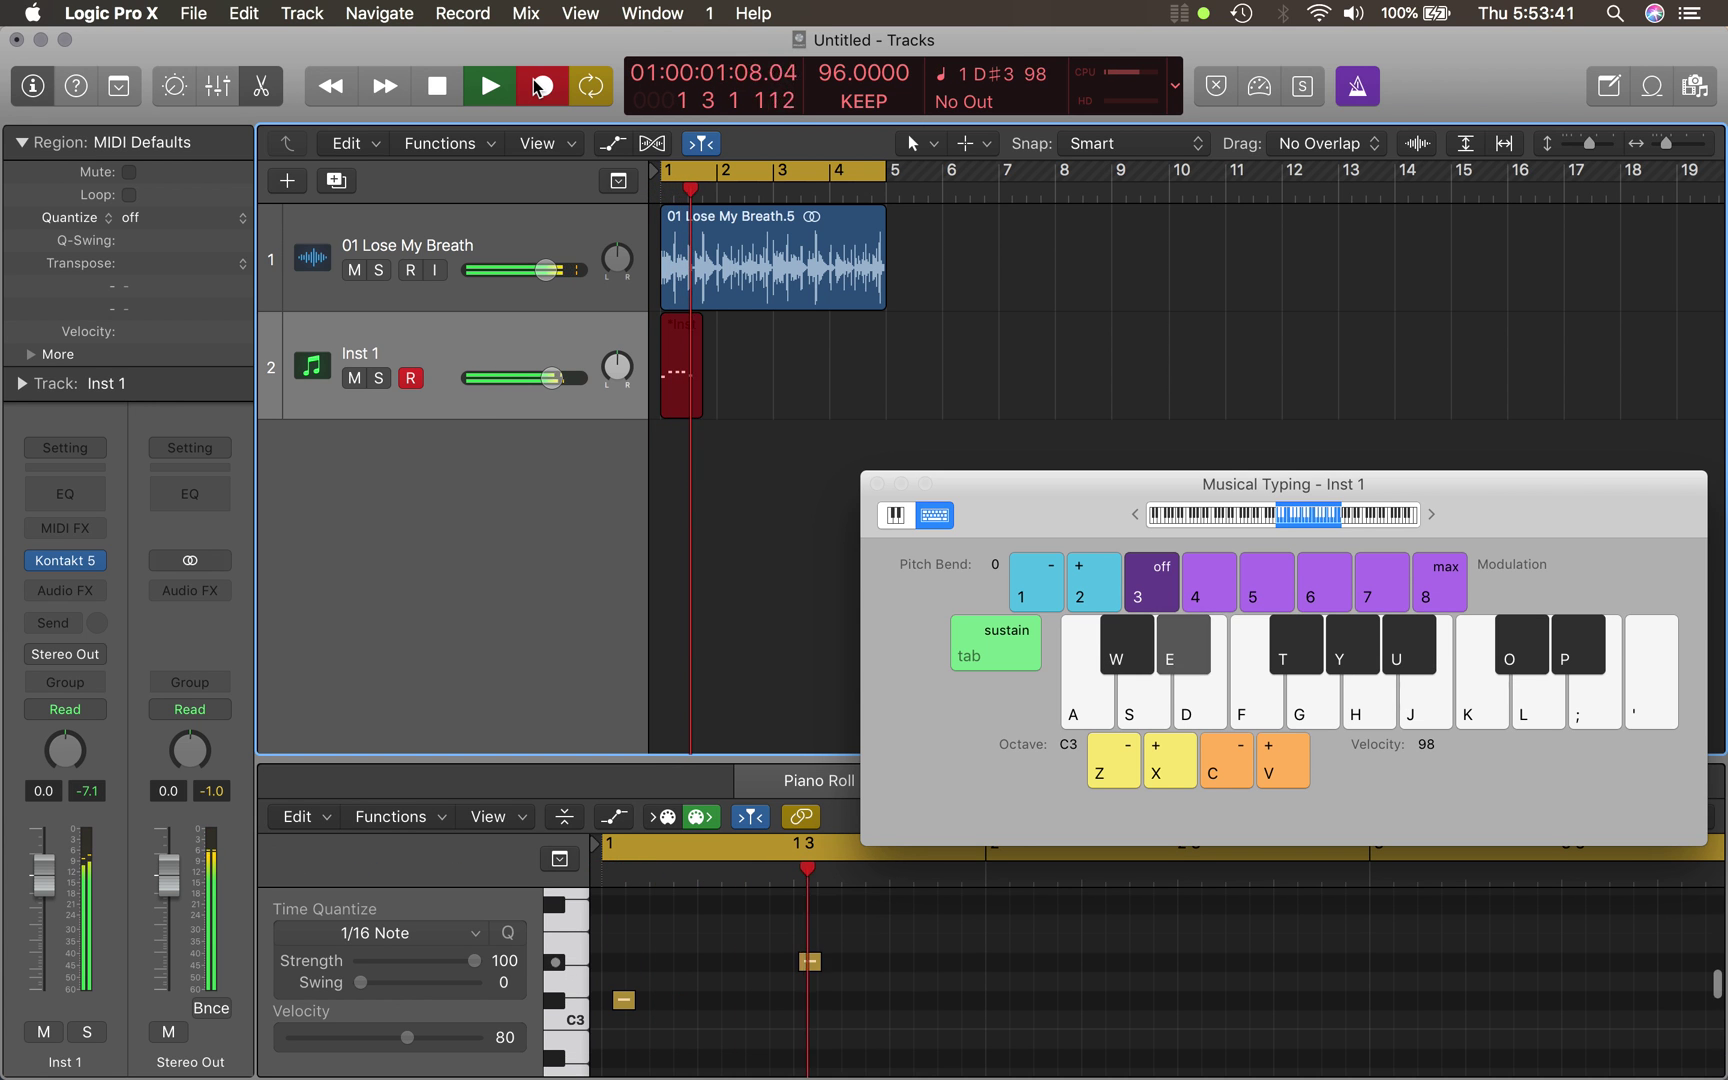
pyautogui.press('e')
pyautogui.press('e')
pyautogui.press('h')
pyautogui.press('h')
pyautogui.press('h')
pyautogui.press('h')
pyautogui.press('f')
pyautogui.press('f')
pyautogui.press('f')
pyautogui.press('d')
pyautogui.press('h')
pyautogui.press('h')
pyautogui.press('e')
pyautogui.press('d')
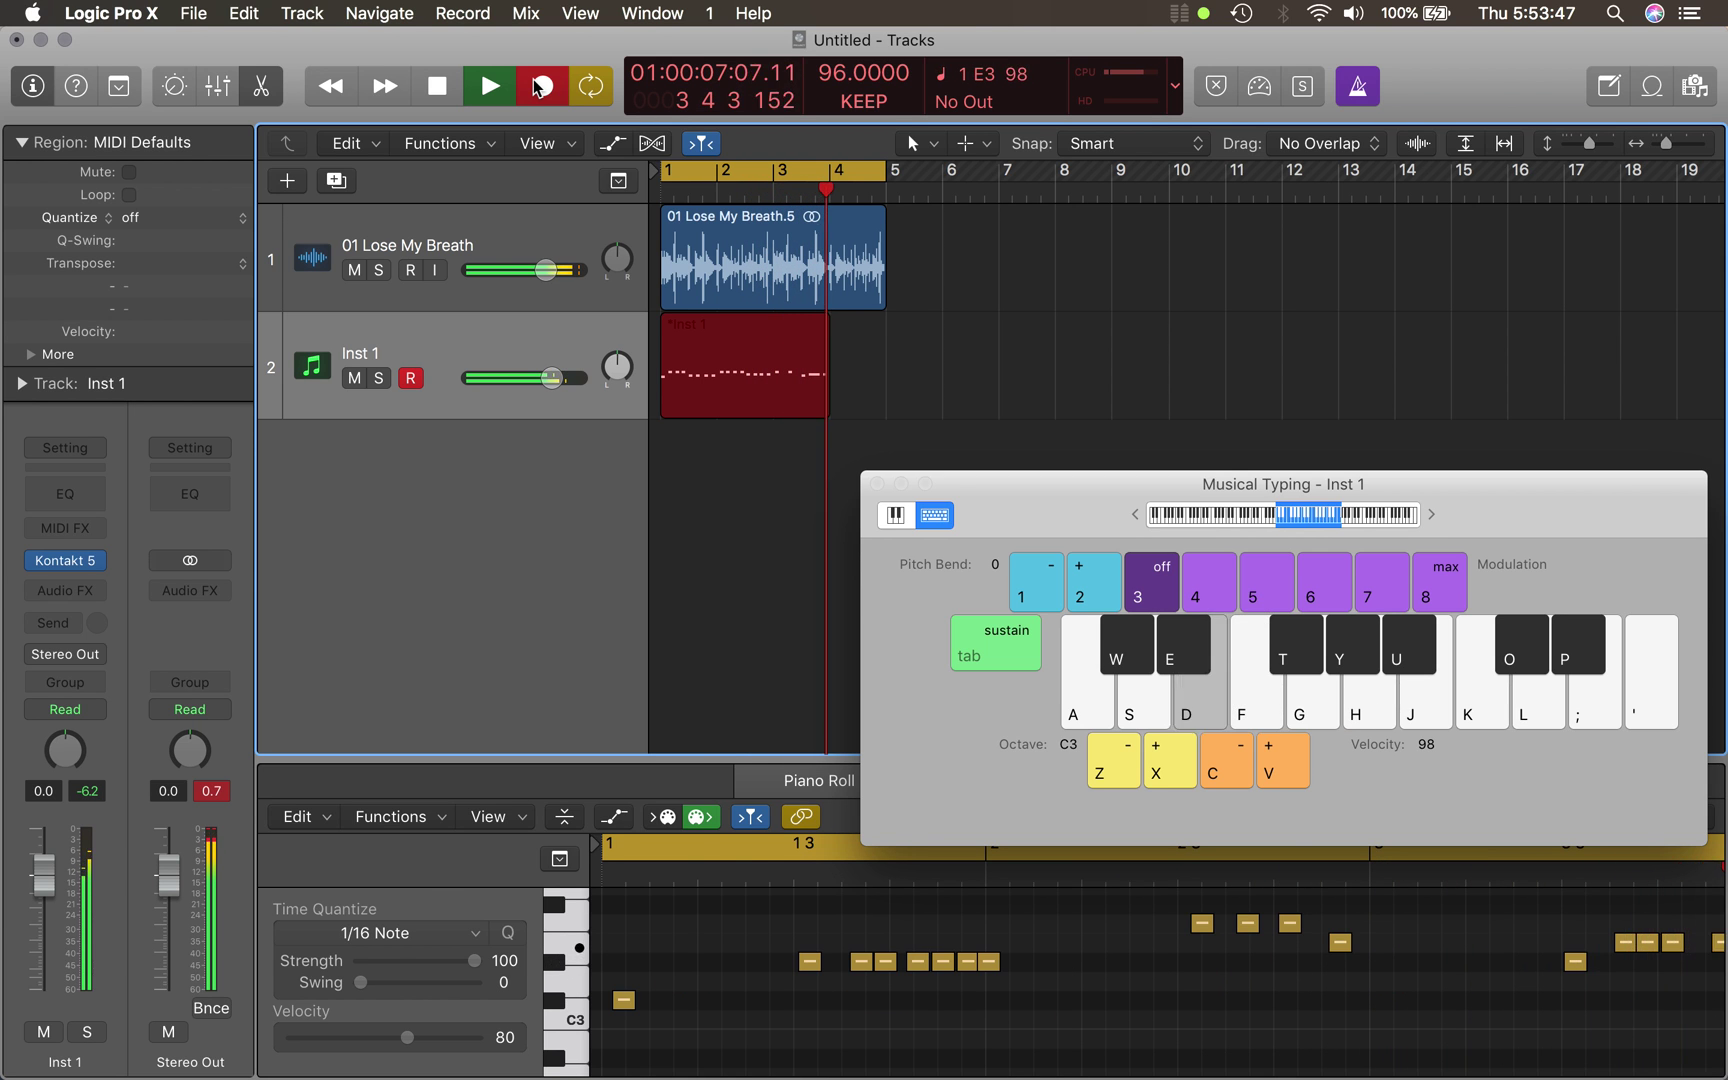
pyautogui.press('h')
pyautogui.press('w')
pyautogui.press('e')
pyautogui.press('e')
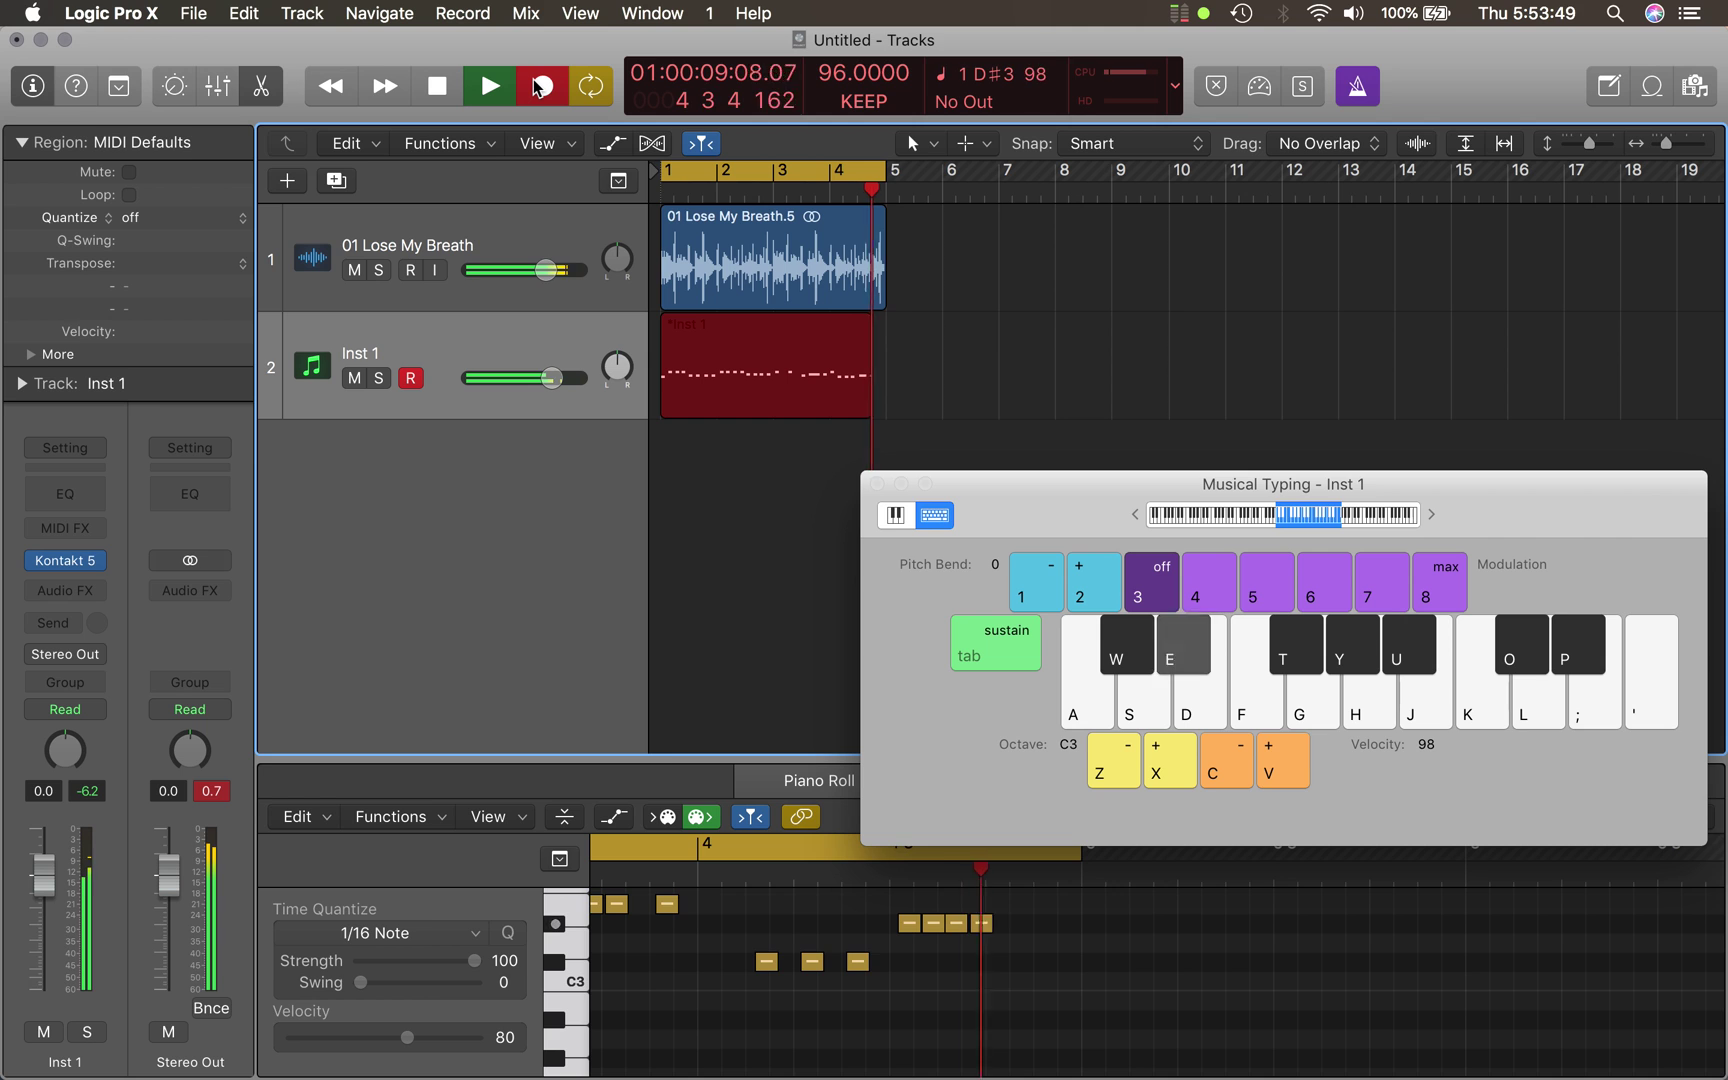
pyautogui.press('space')
pyautogui.press('h')
pyautogui.press('space')
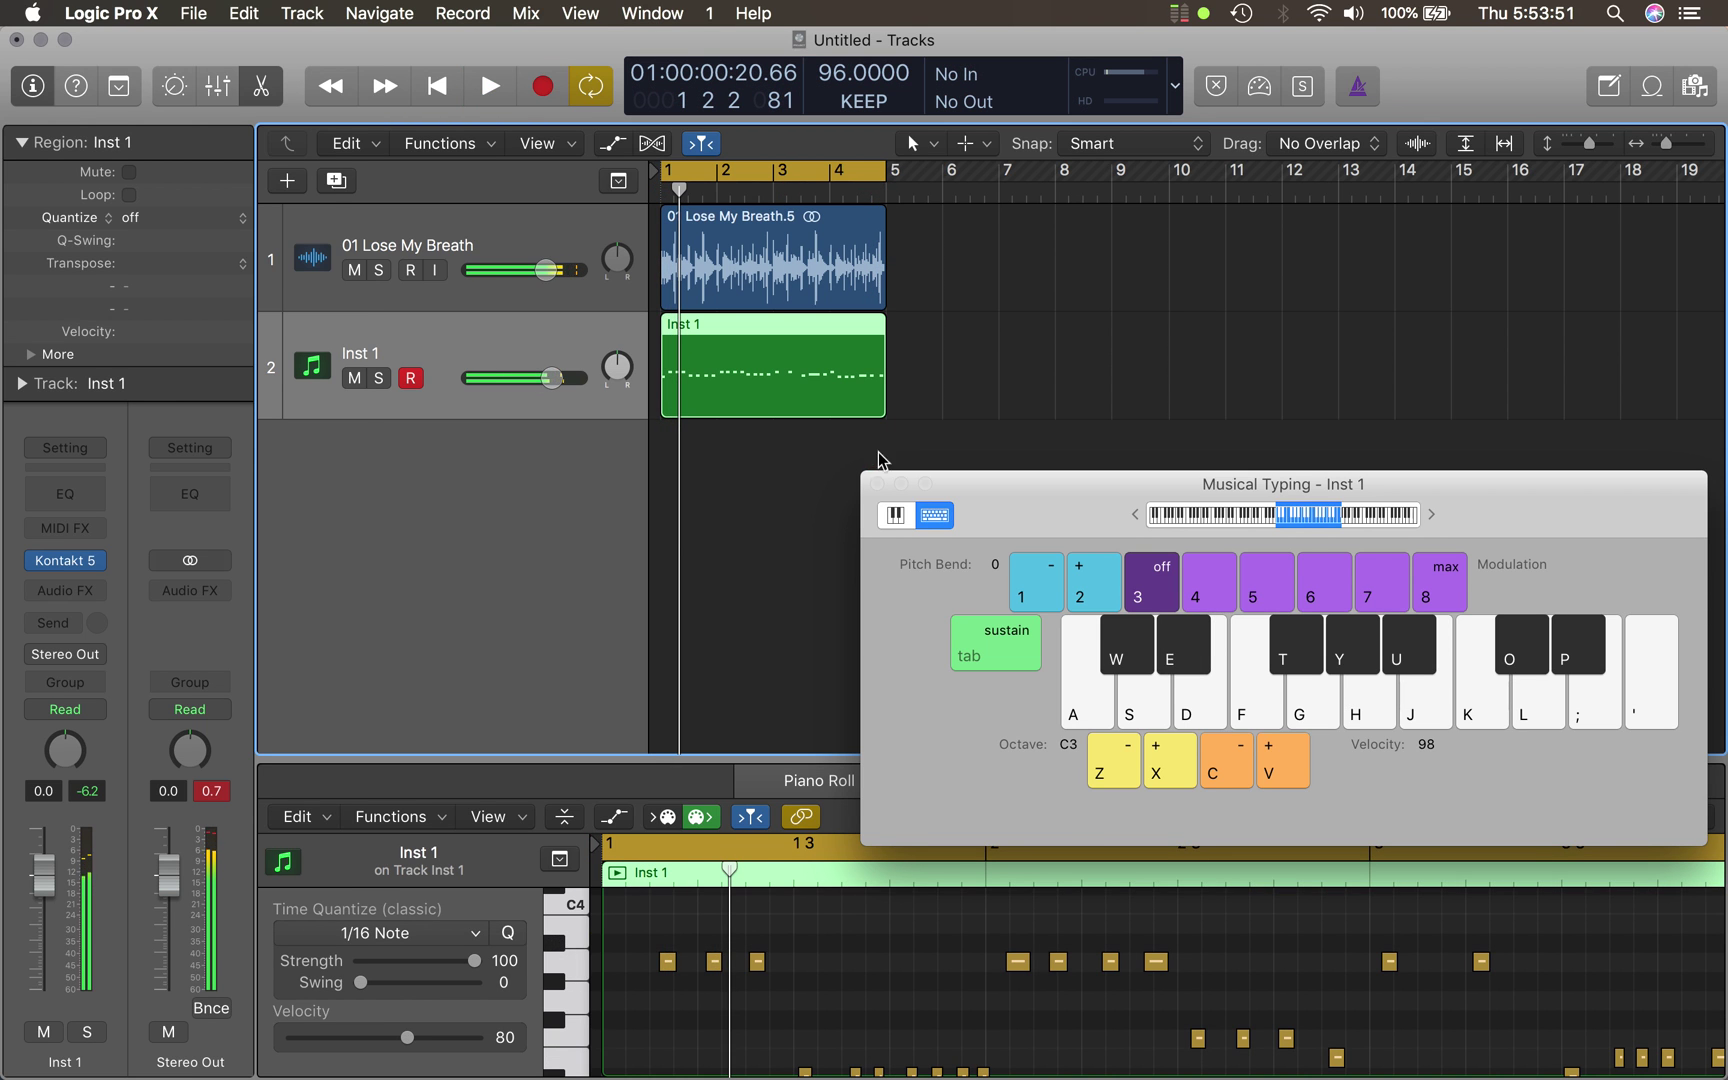
# - Quantize the recorded Inst 1 region to 1/16 Note and play it back from the start with the song loop
pyautogui.click(205, 222)
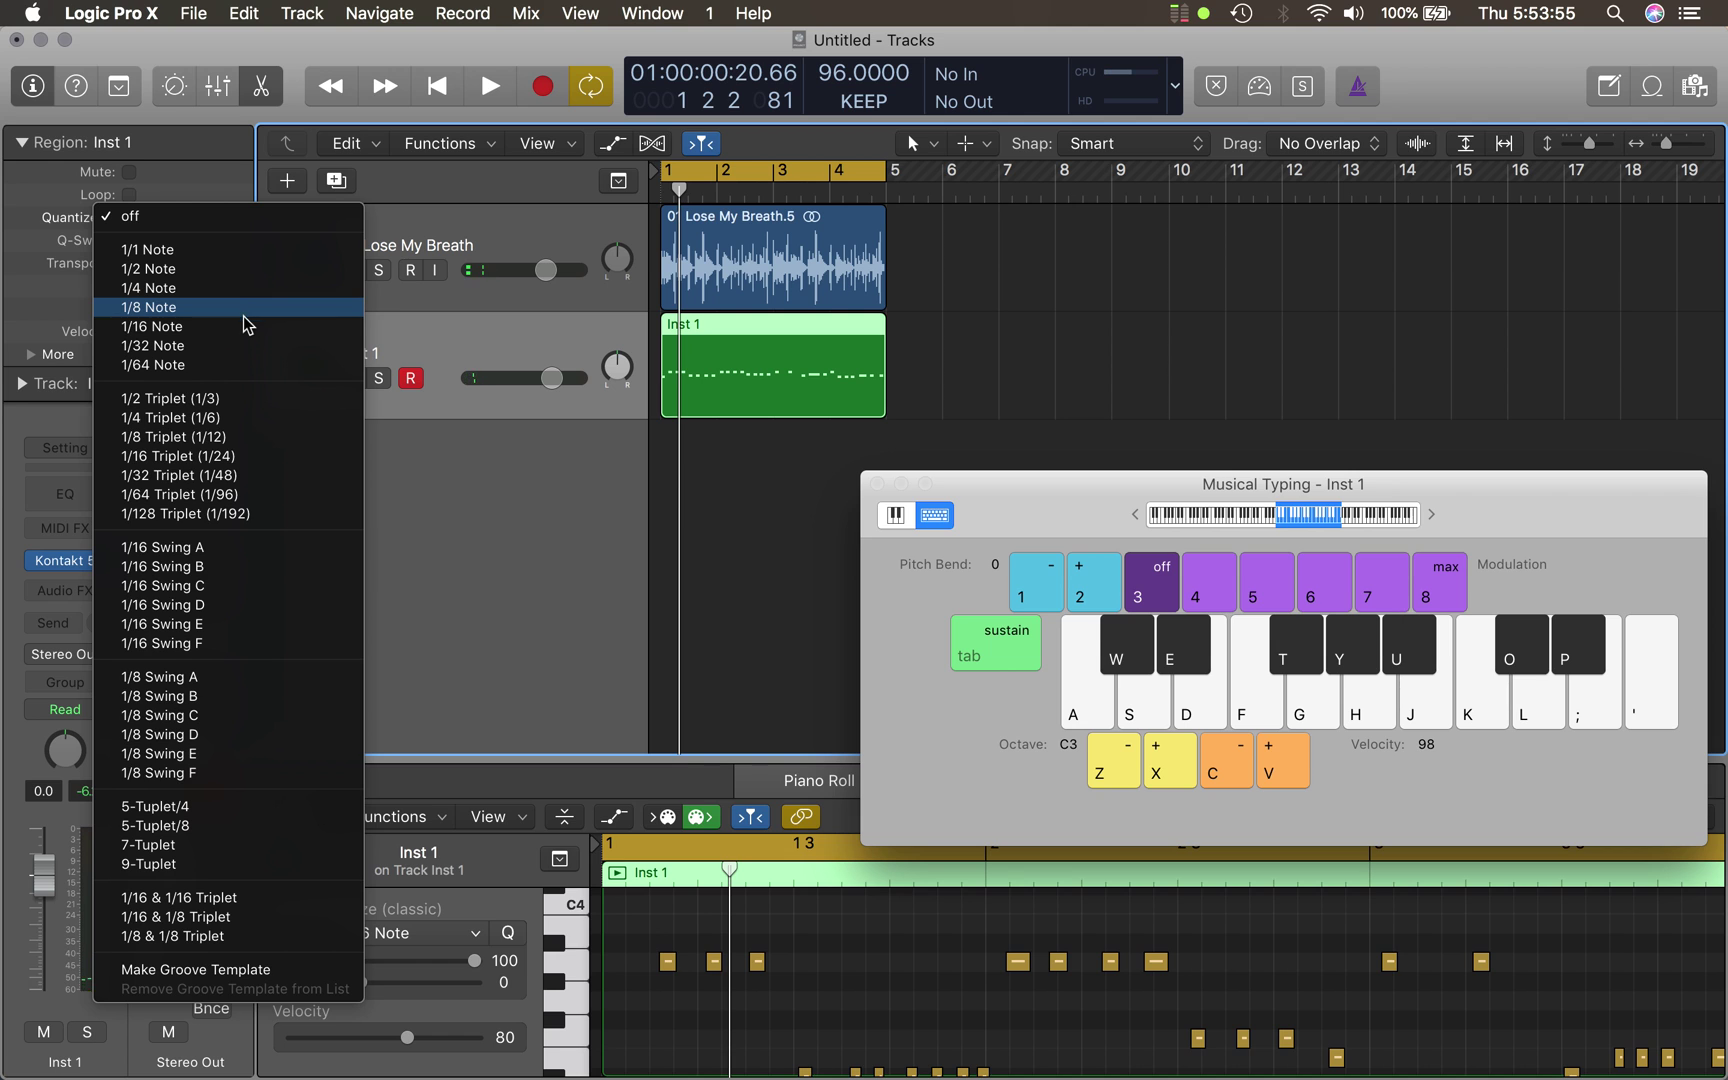
pyautogui.click(247, 329)
pyautogui.press('Return')
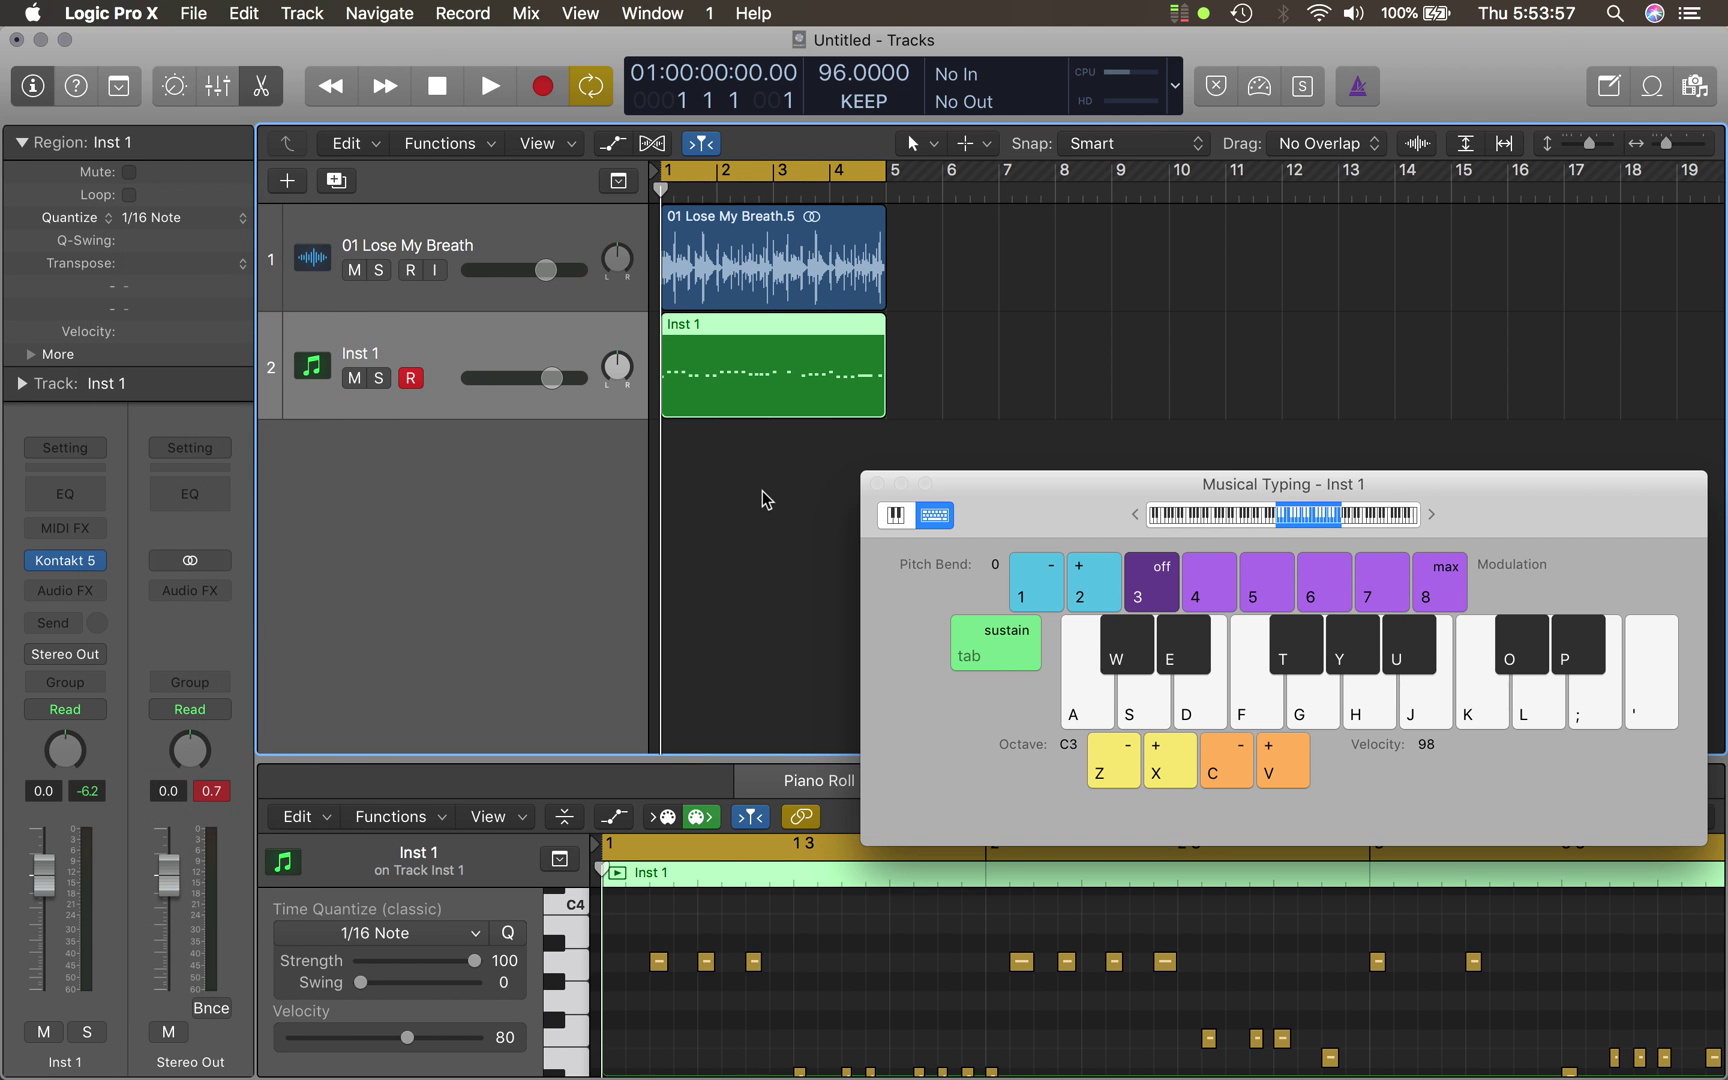
pyautogui.press('space')
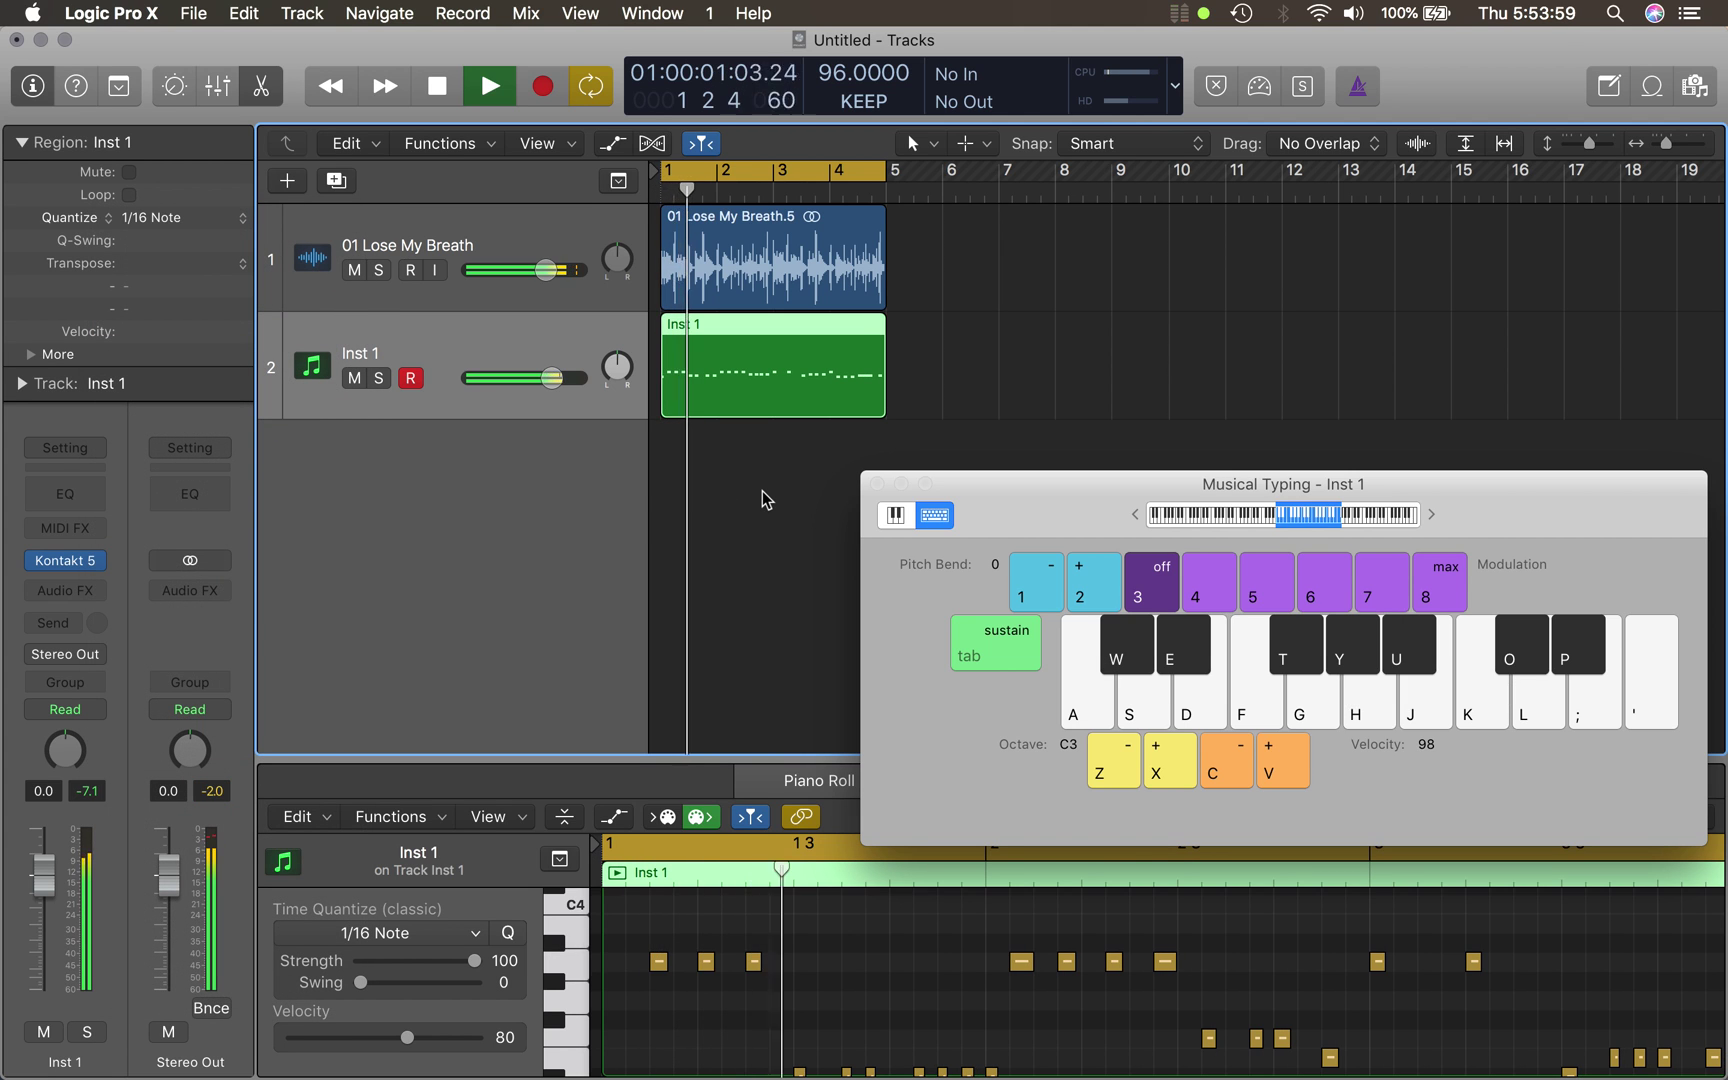
pyautogui.press('XF86AudioRaiseVolume')
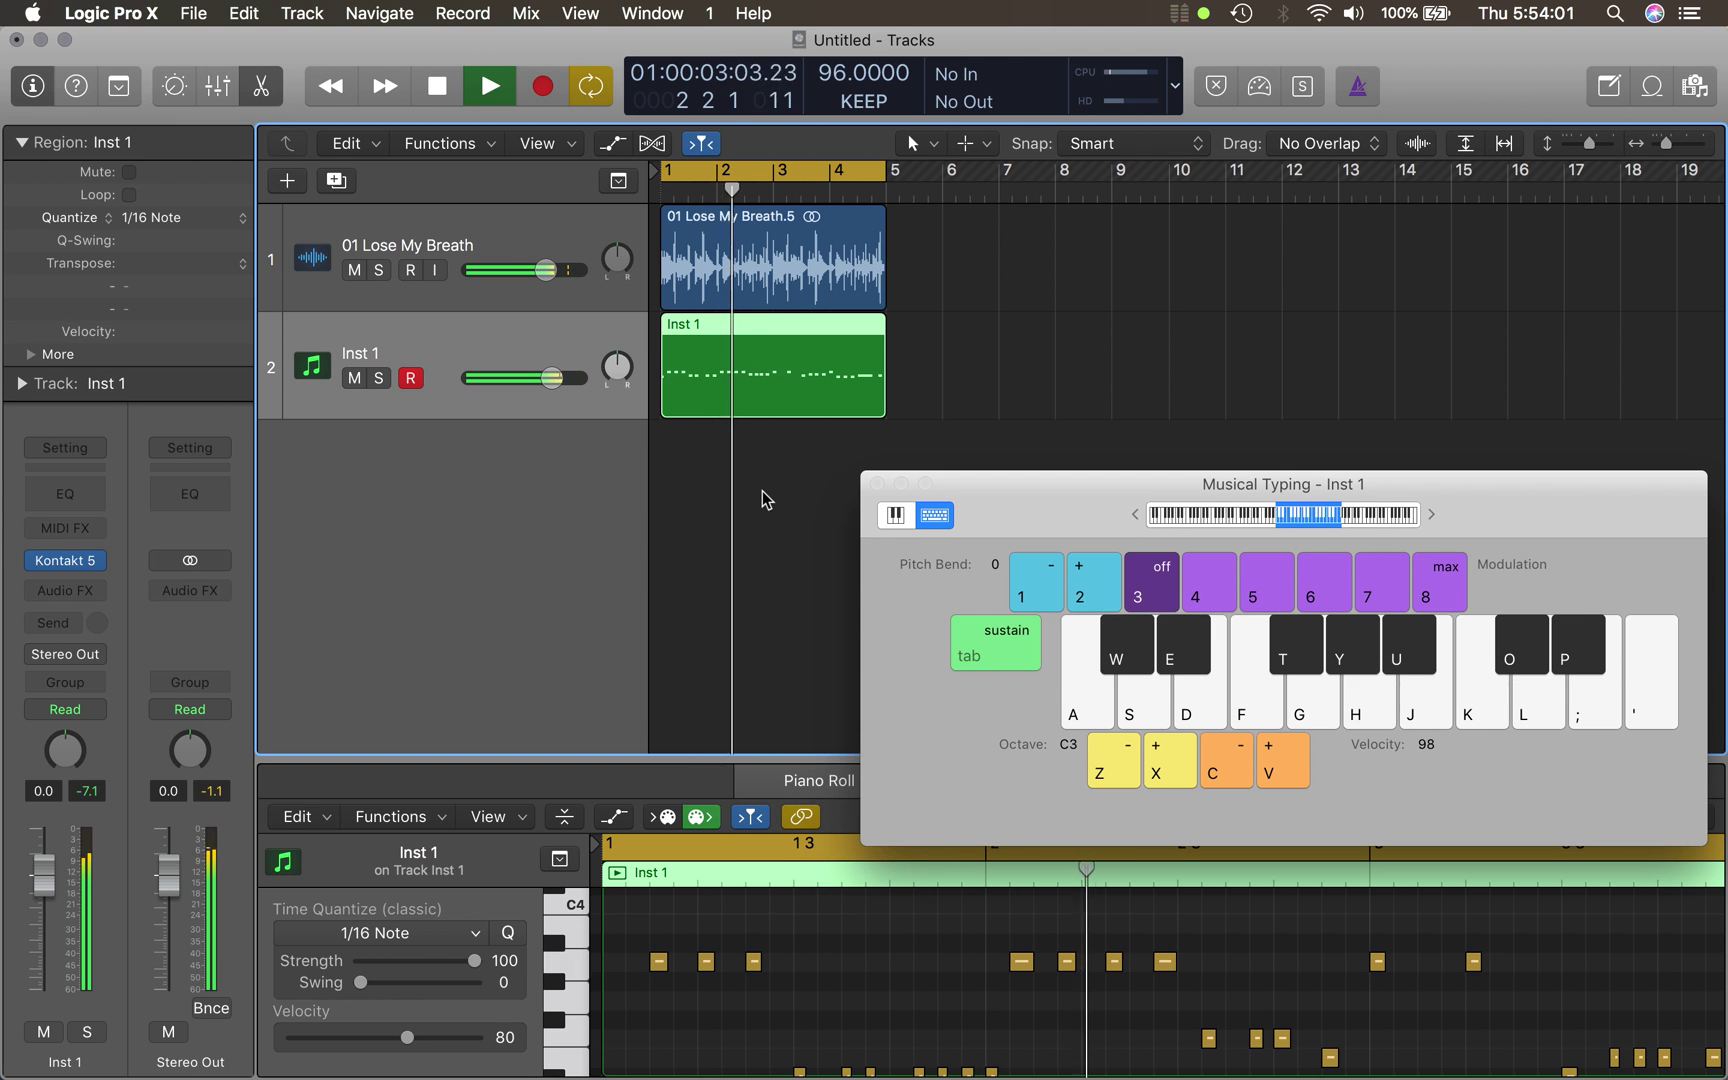
pyautogui.press('space')
# - Delete the chopped-pattern region from the Inst 1 track
pyautogui.press('Delete')
pyautogui.press('super+z')
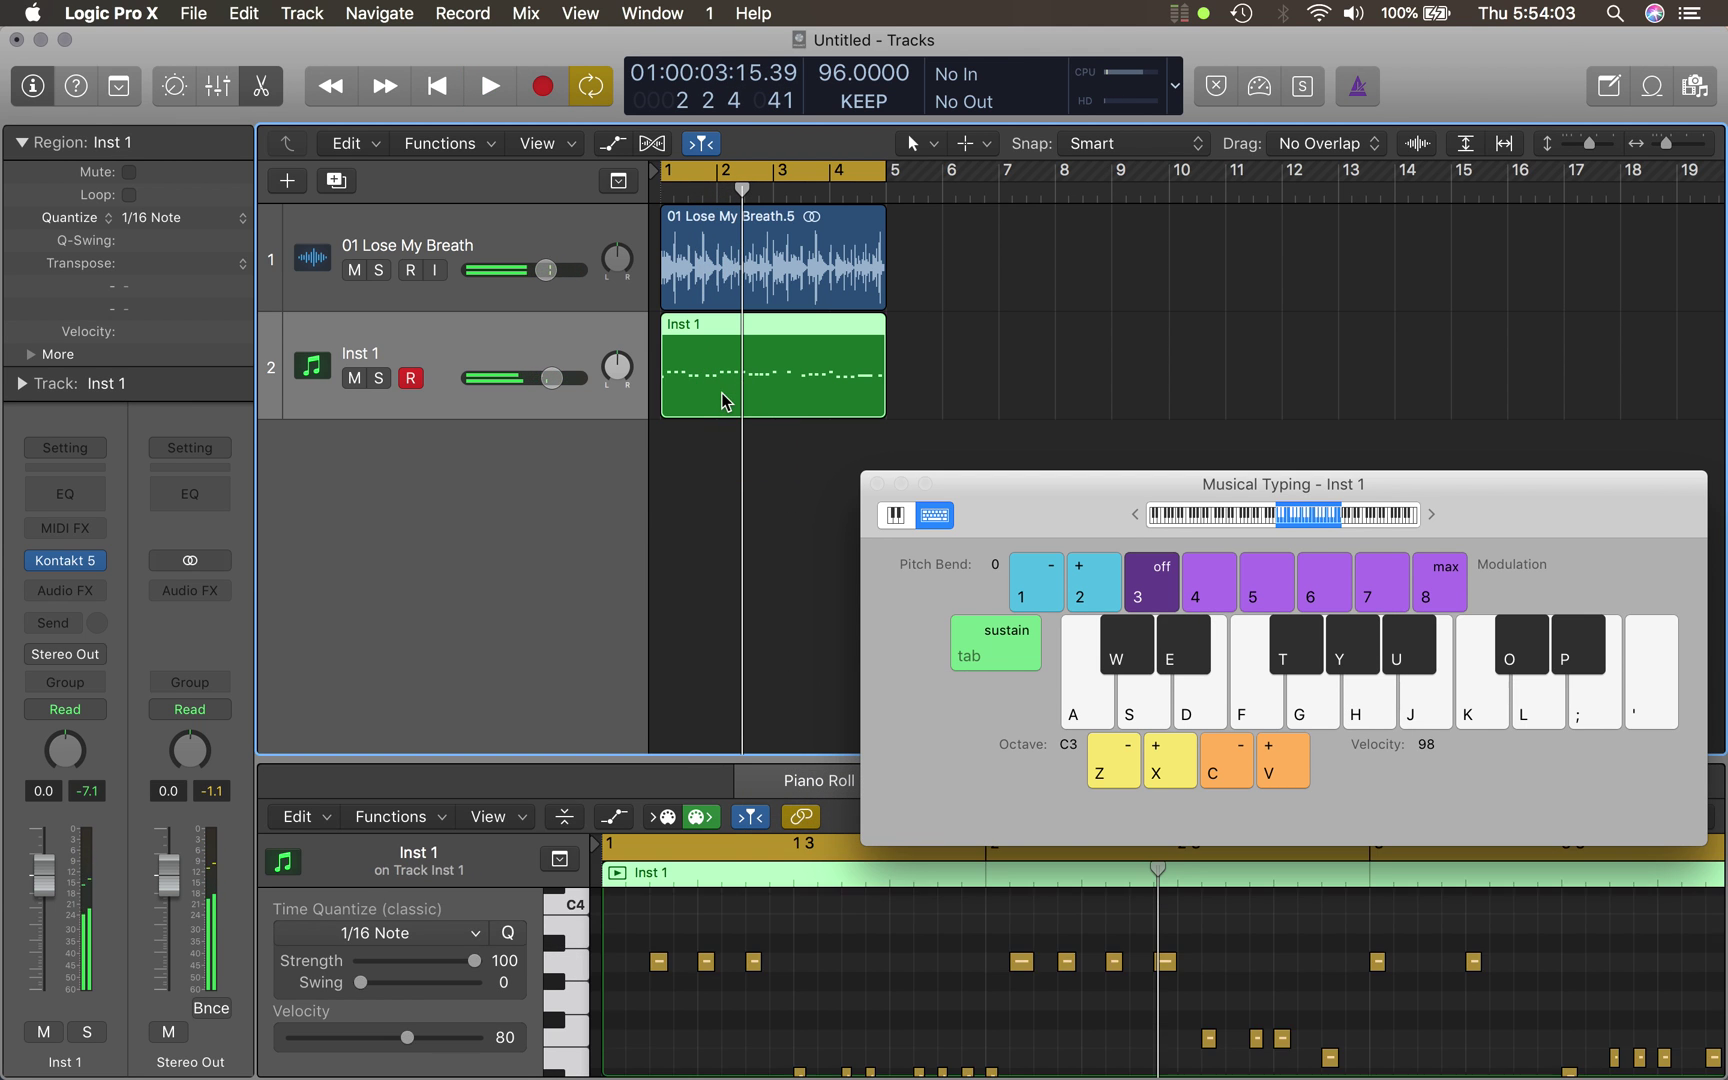
pyautogui.press('Delete')
# - Record a held C3 note at the start of the Inst 1 track with Musical Typing and extend the region to bar 5
pyautogui.press('super+k')
pyautogui.press('a')
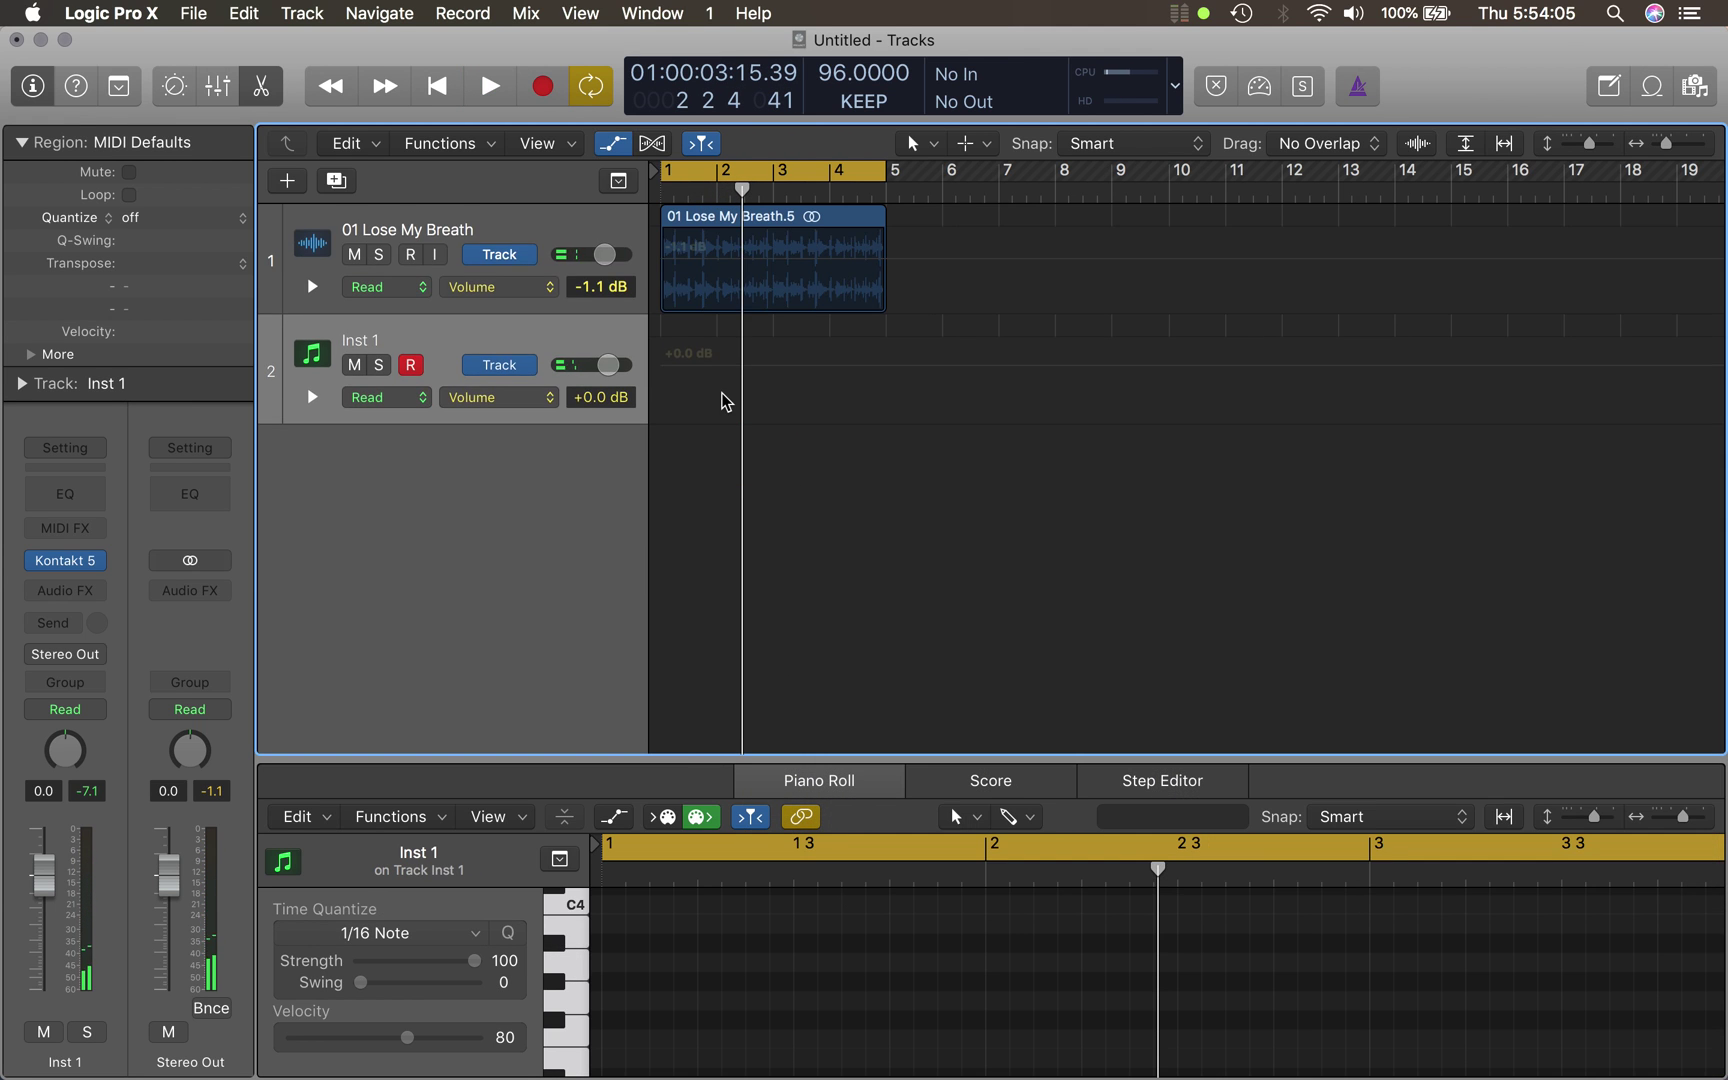
pyautogui.press('super+k')
pyautogui.press('a')
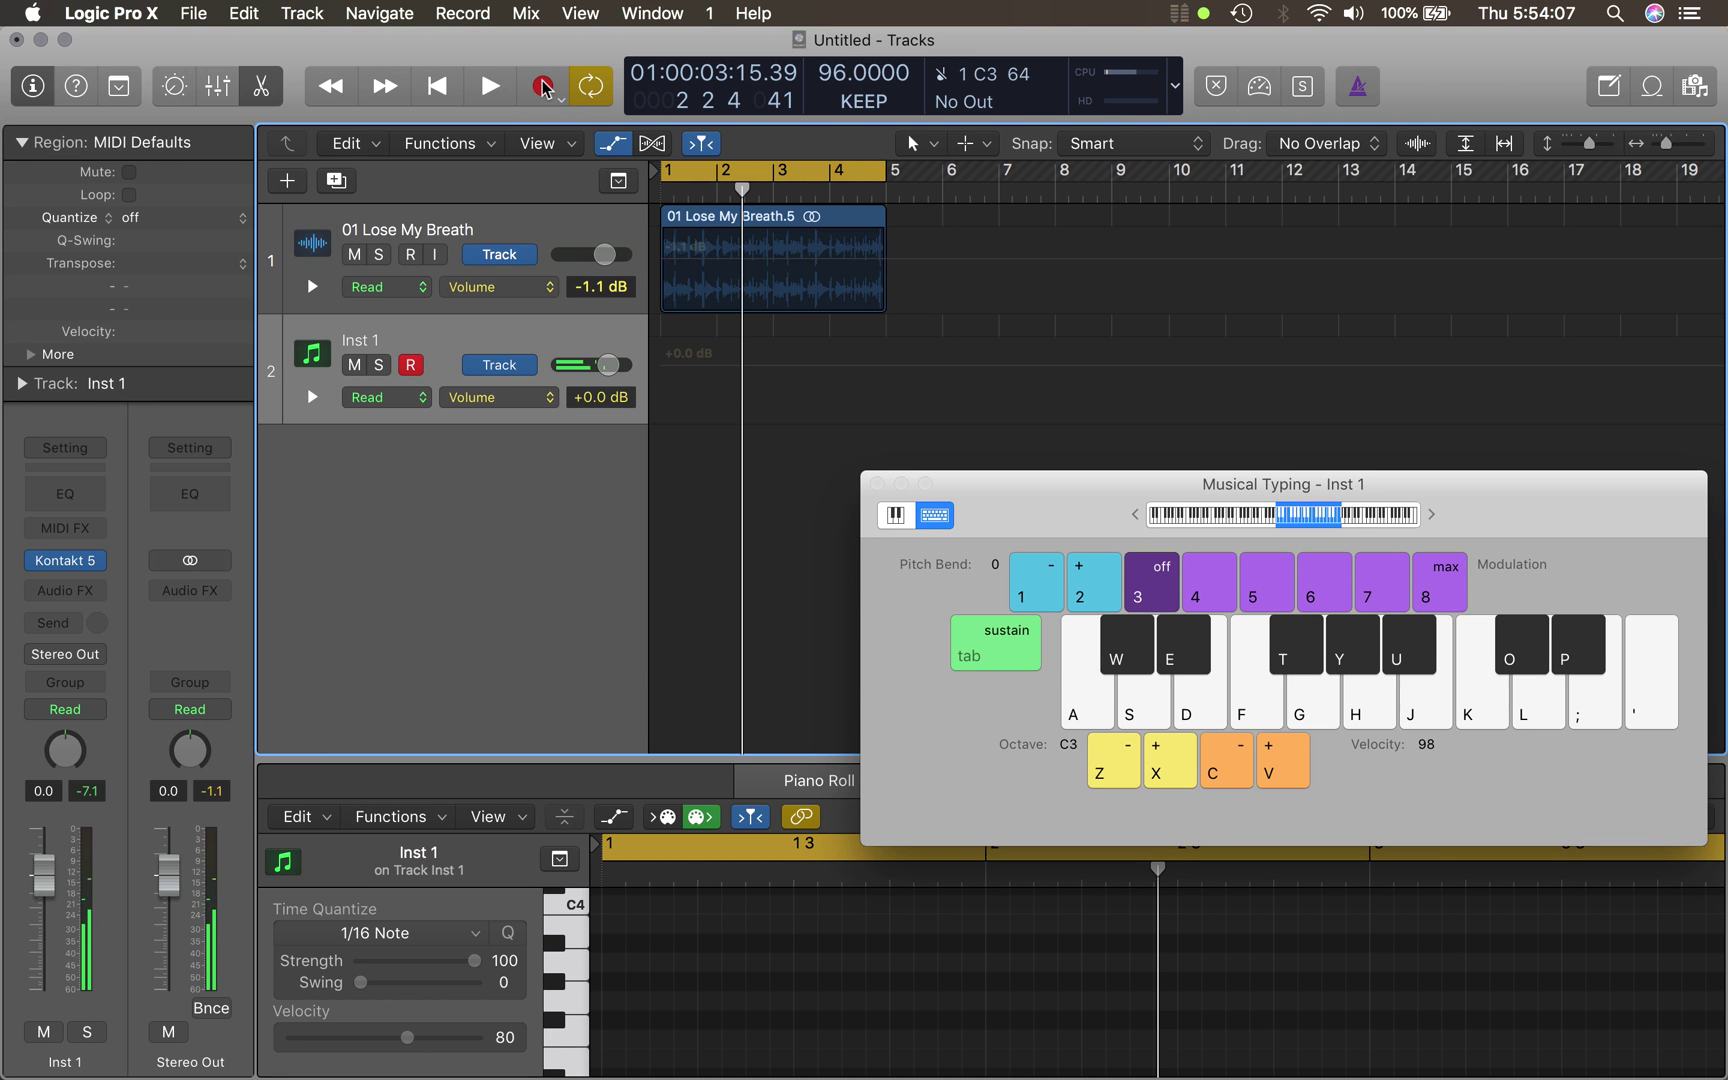
pyautogui.click(543, 88)
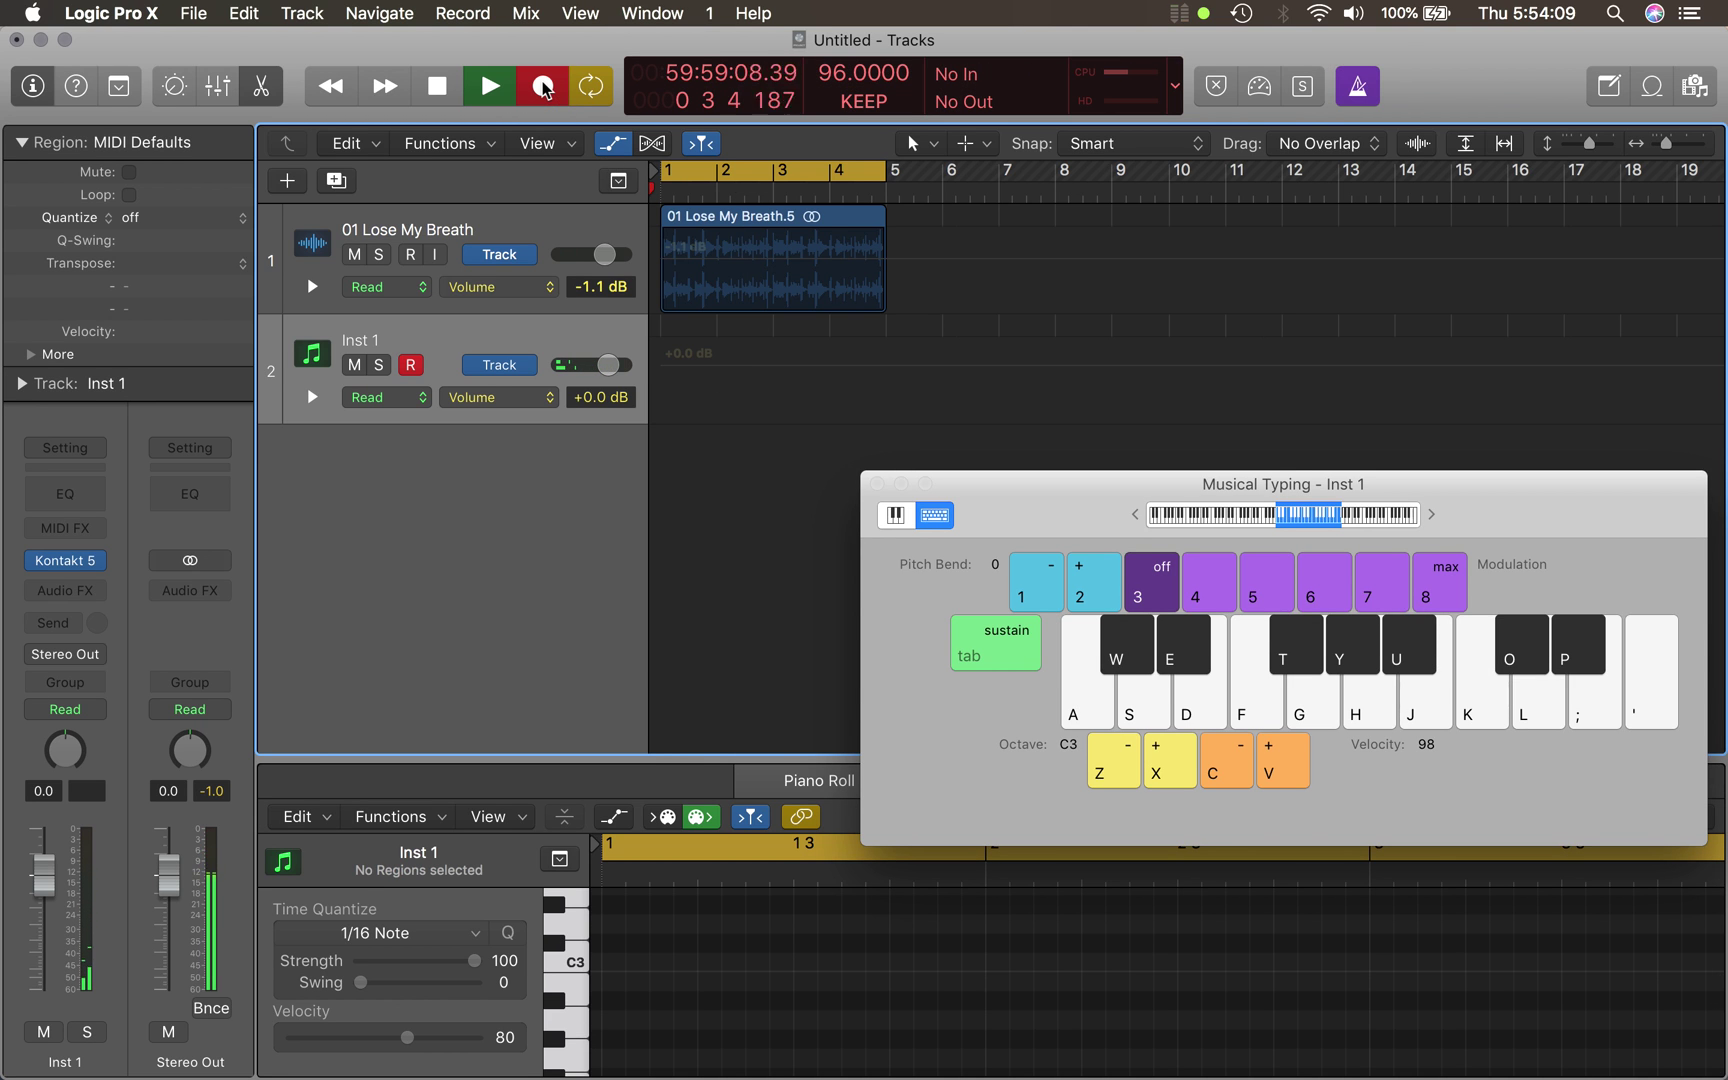
pyautogui.press('a')
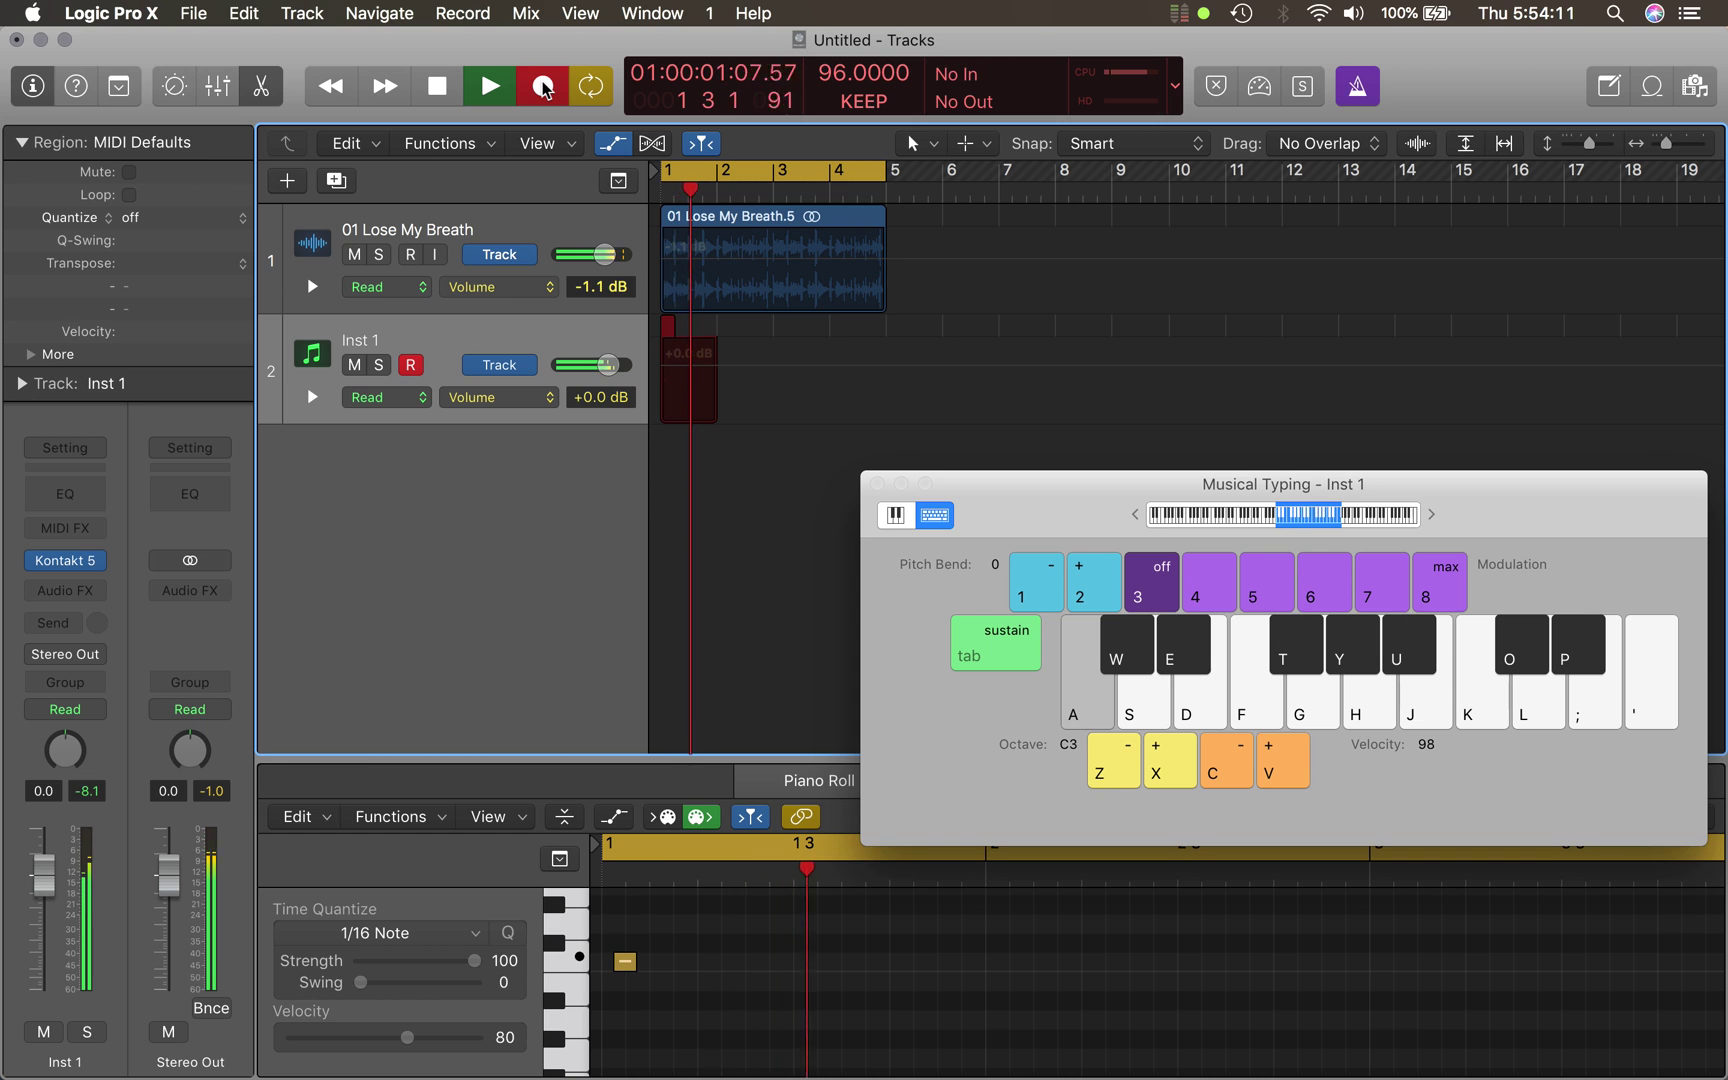
pyautogui.press('space')
pyautogui.moveTo(711, 330); pyautogui.dragTo(886, 357)
# - Quantize the Inst 1 region to 1/4 Note and lengthen its C3 note to the end of bar 4
pyautogui.click(740, 930)
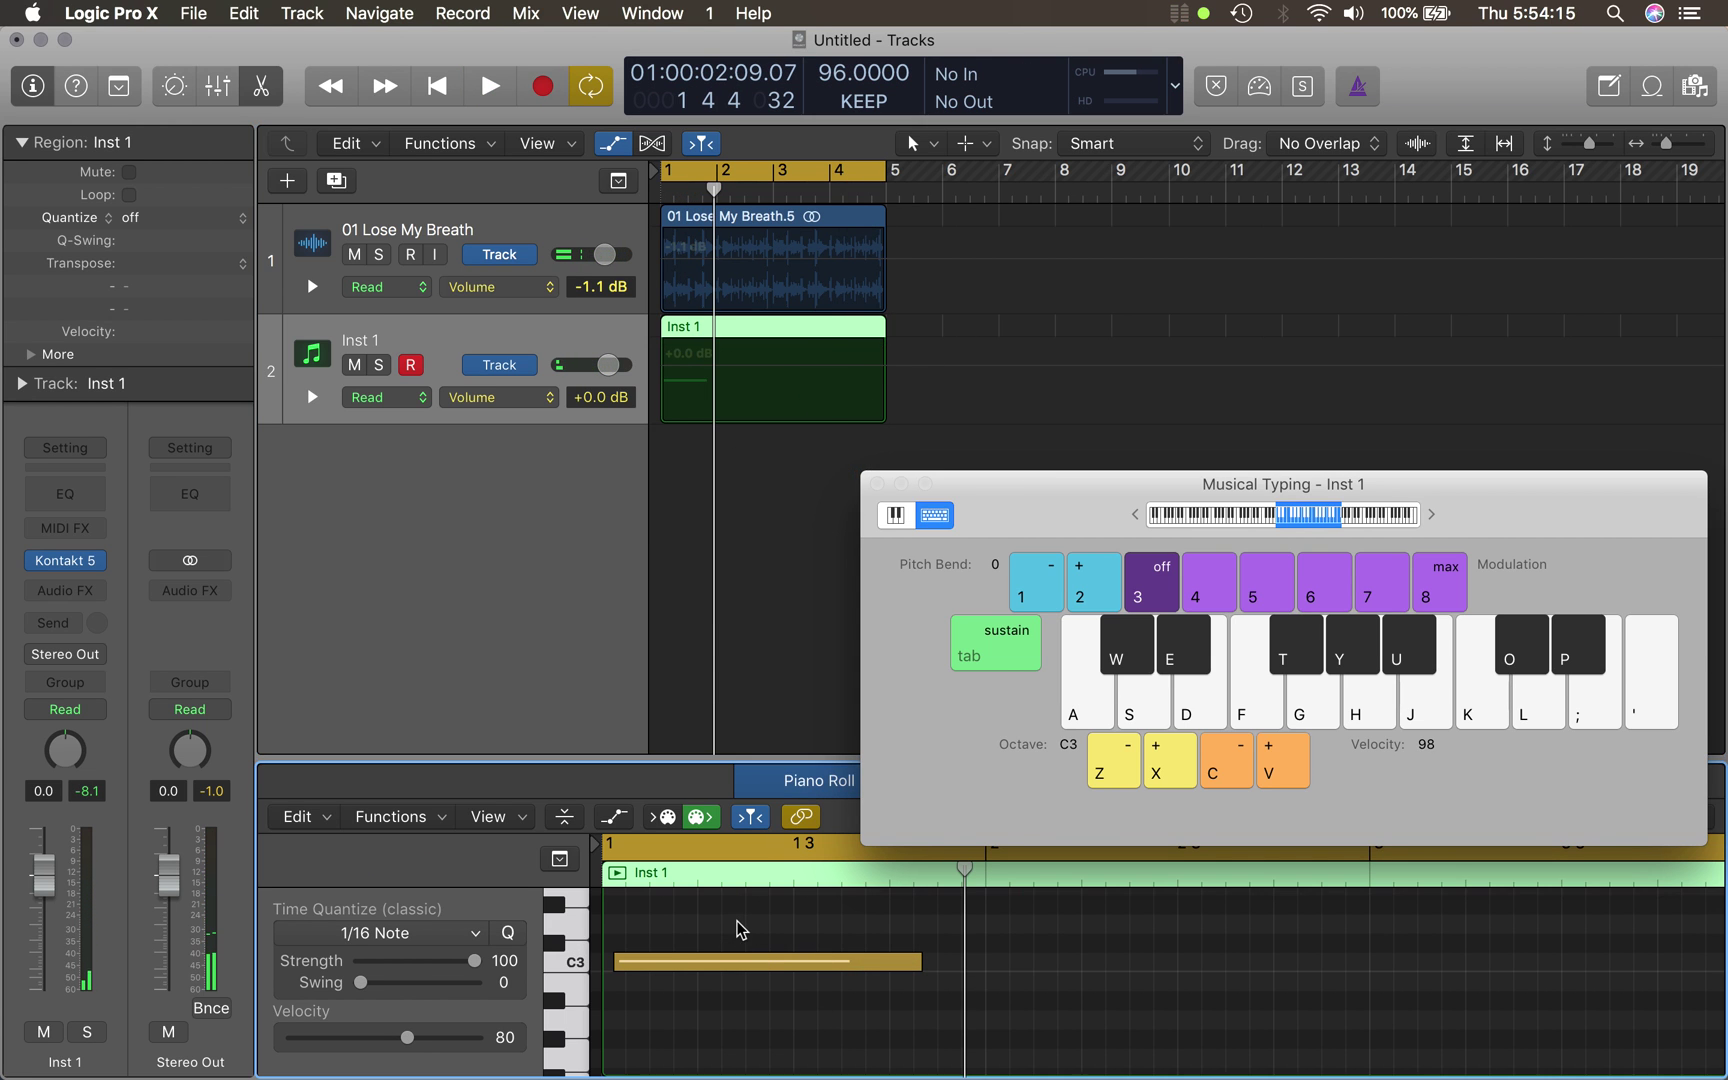
pyautogui.click(178, 224)
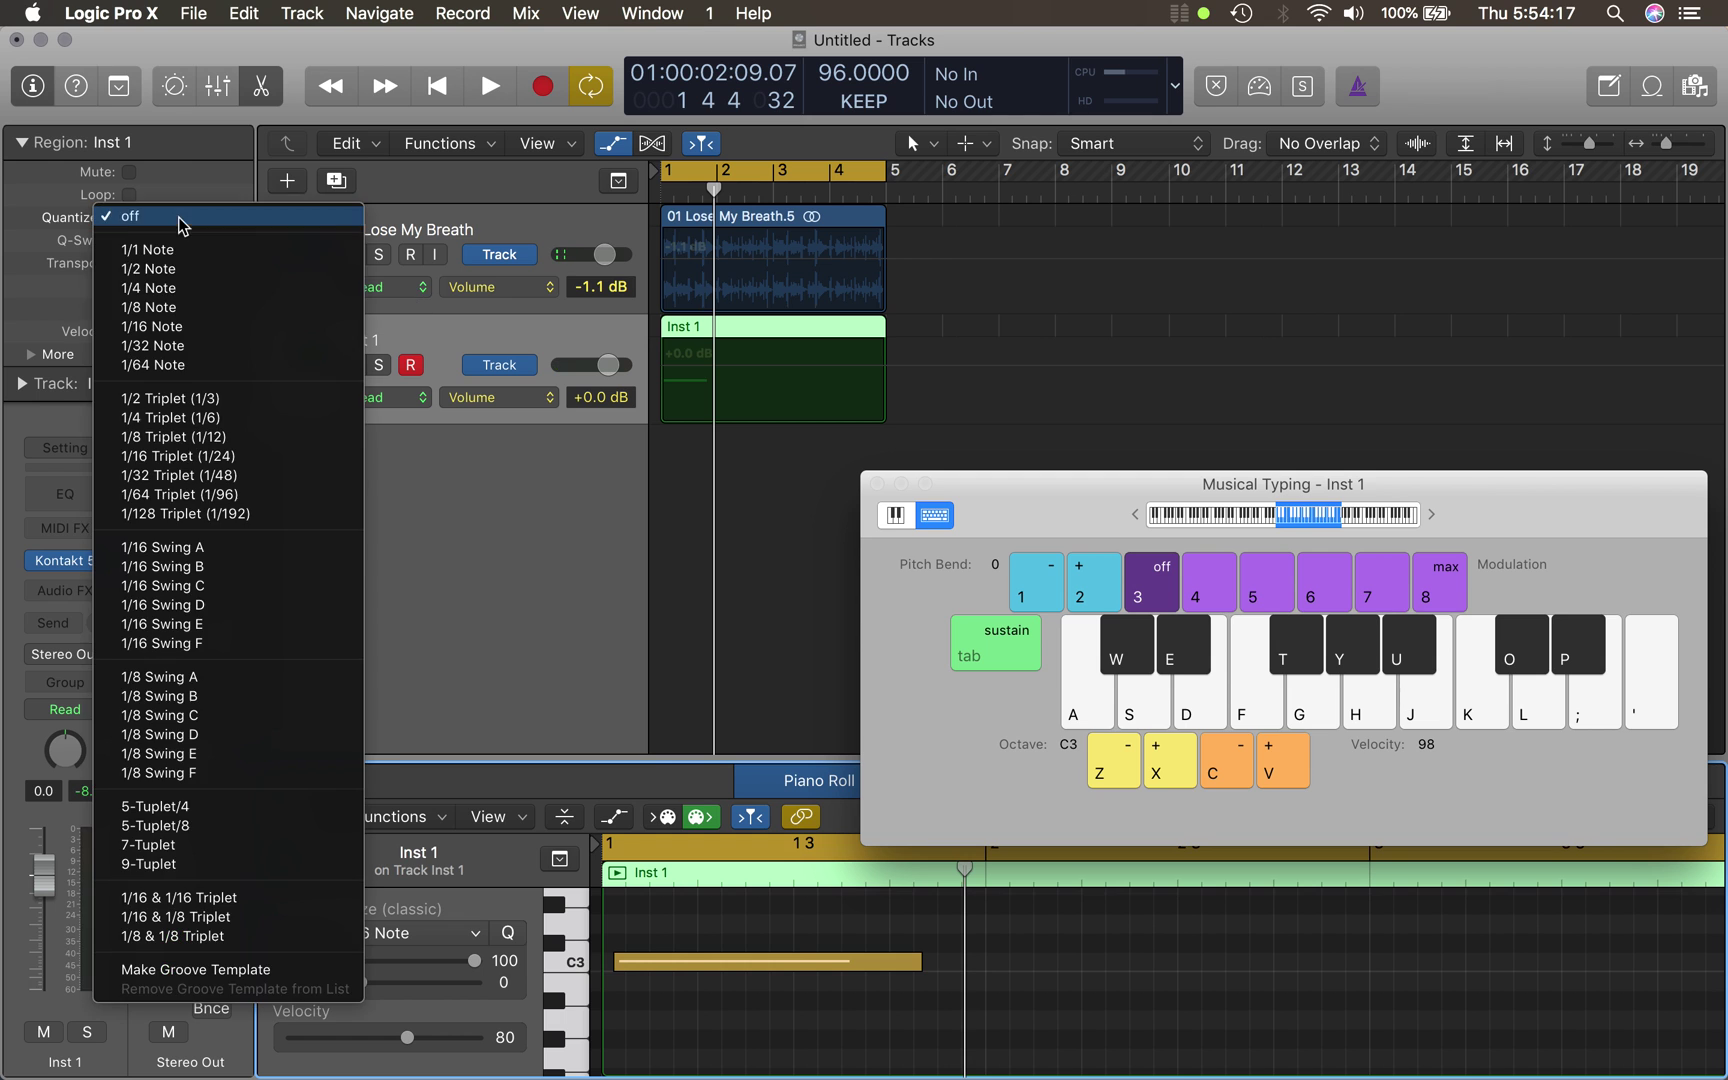
pyautogui.click(193, 289)
pyautogui.keyDown('ctrl'); pyautogui.keyDown('alt'); pyautogui.click(918, 968); pyautogui.keyUp('alt'); pyautogui.keyUp('ctrl')
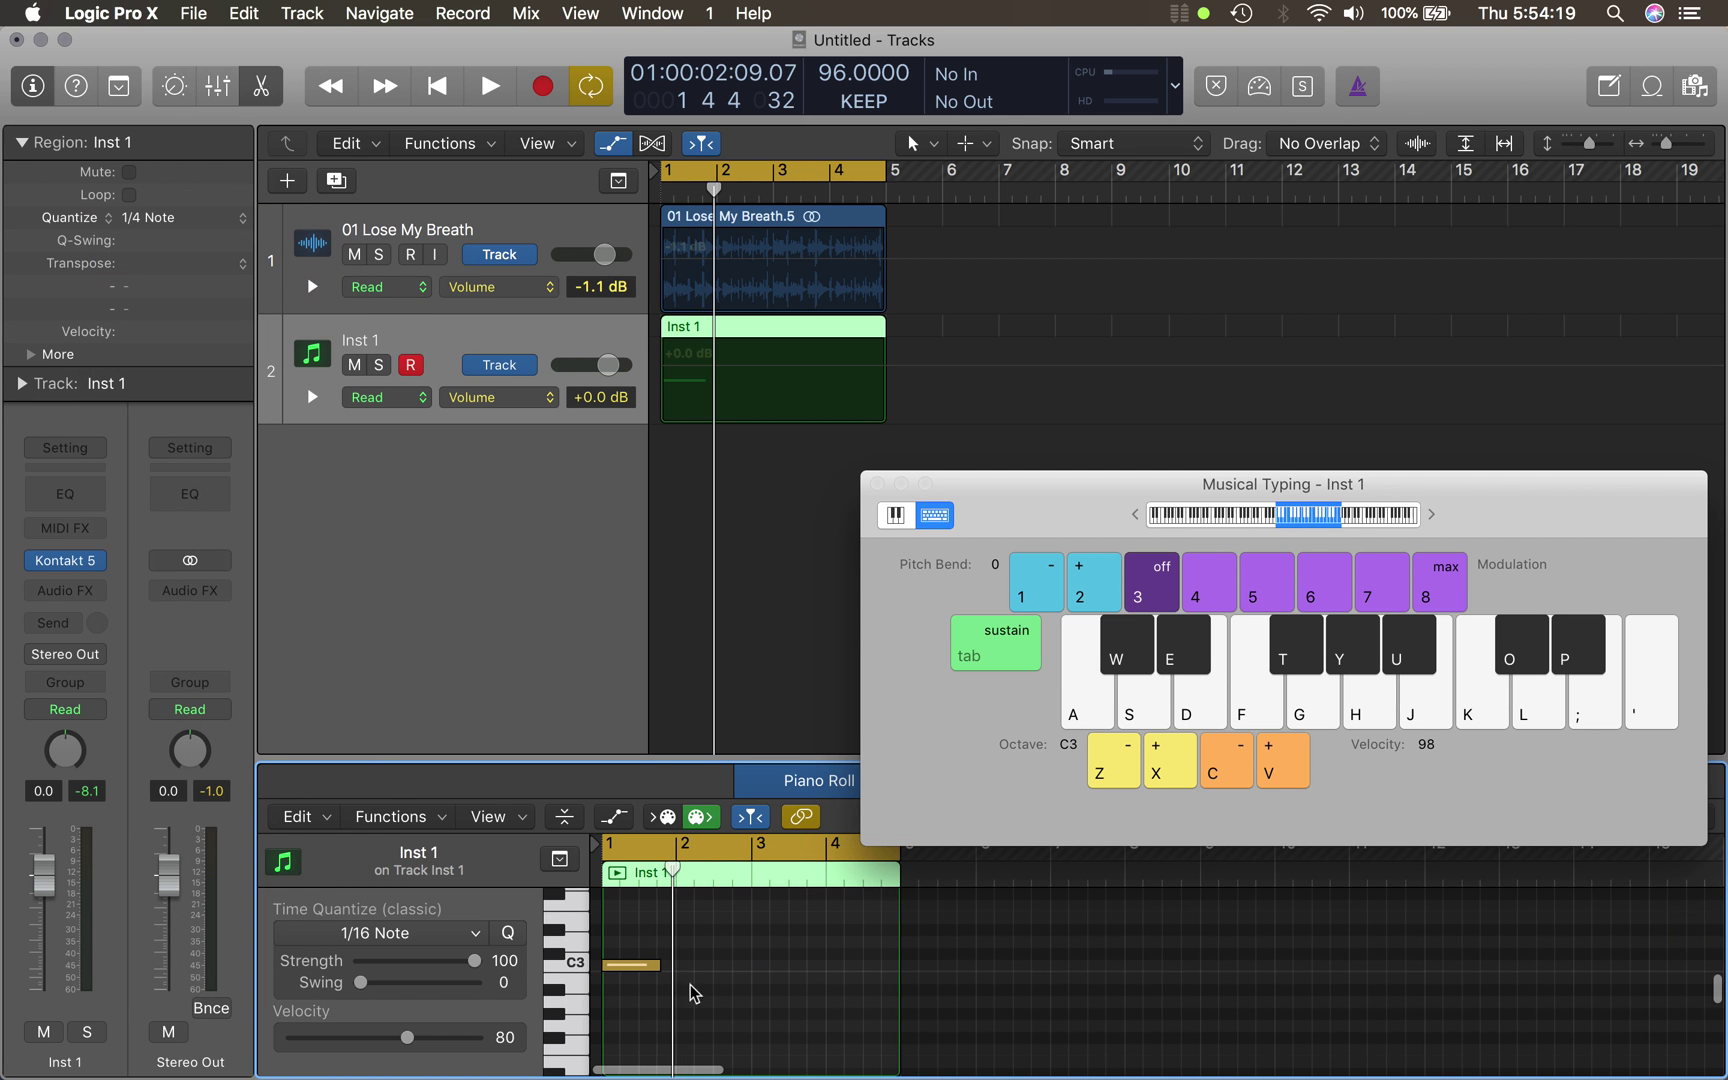
pyautogui.moveTo(656, 968); pyautogui.dragTo(895, 968)
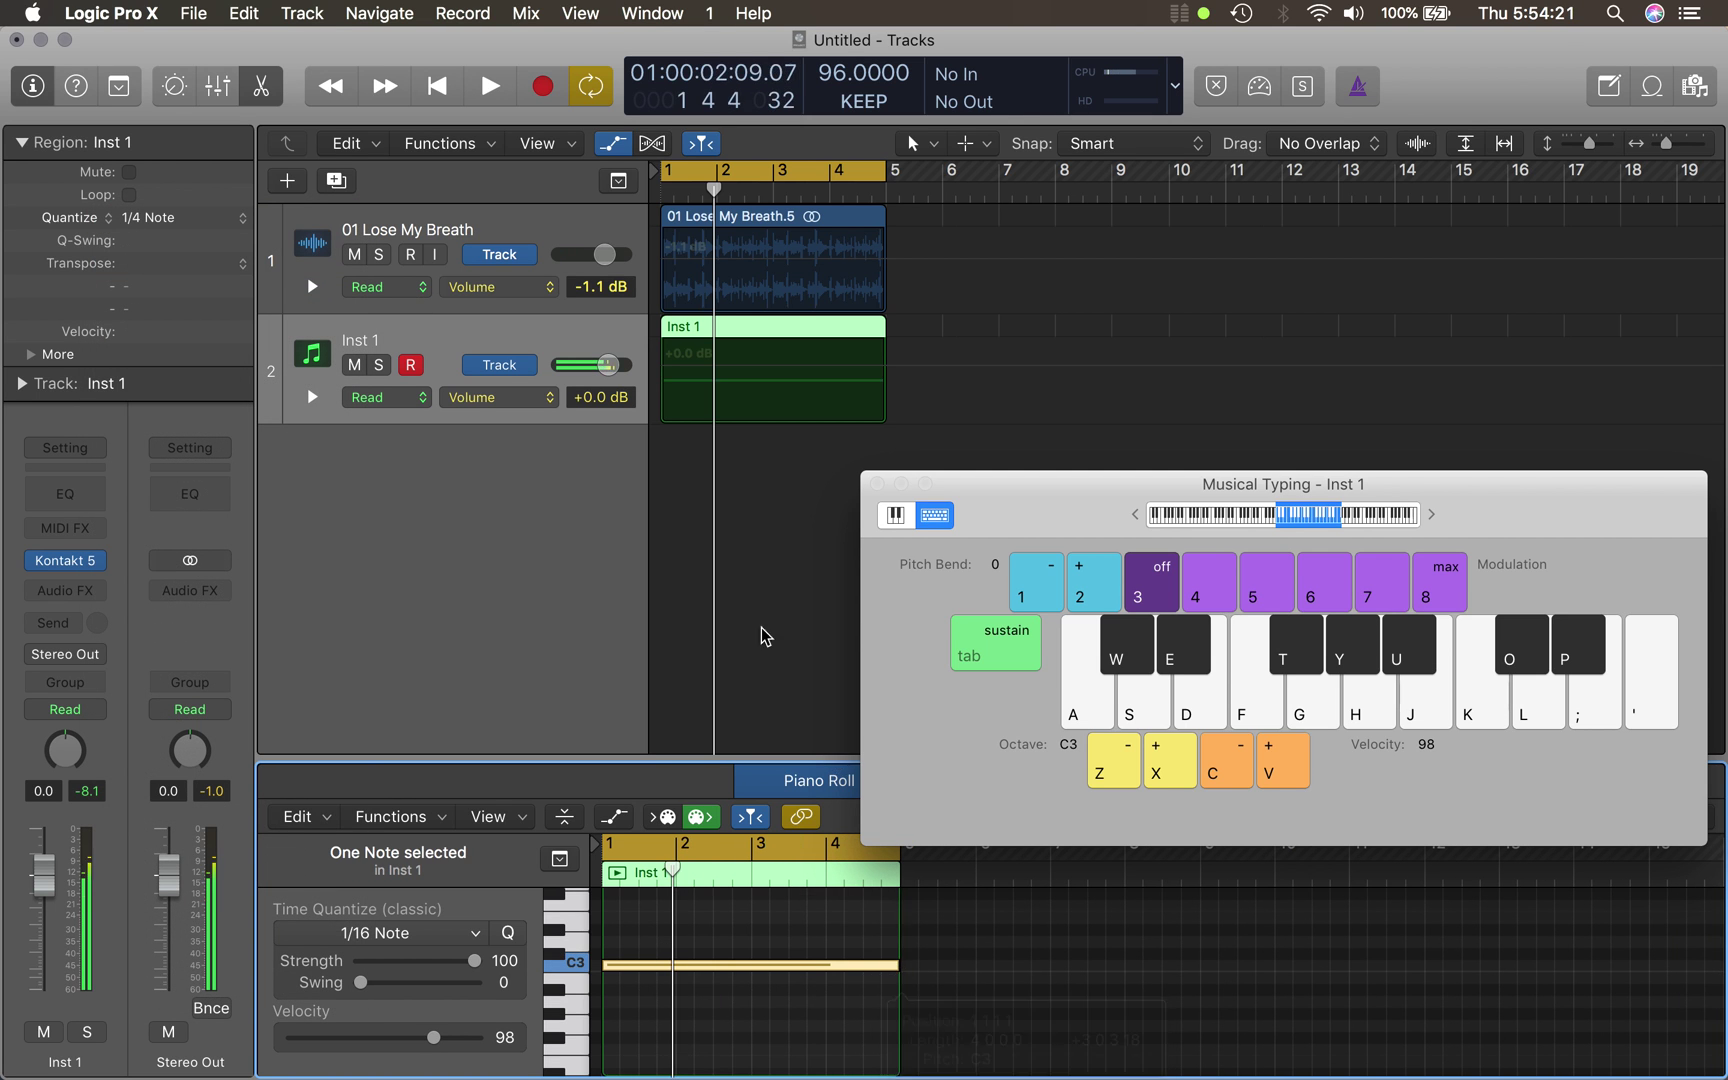
# - Play the held slice with the song loop from the start and view the Rainbow 1 waveform in Inst 1's Kontakt 5
pyautogui.click(740, 605)
pyautogui.press('Return')
pyautogui.press('space')
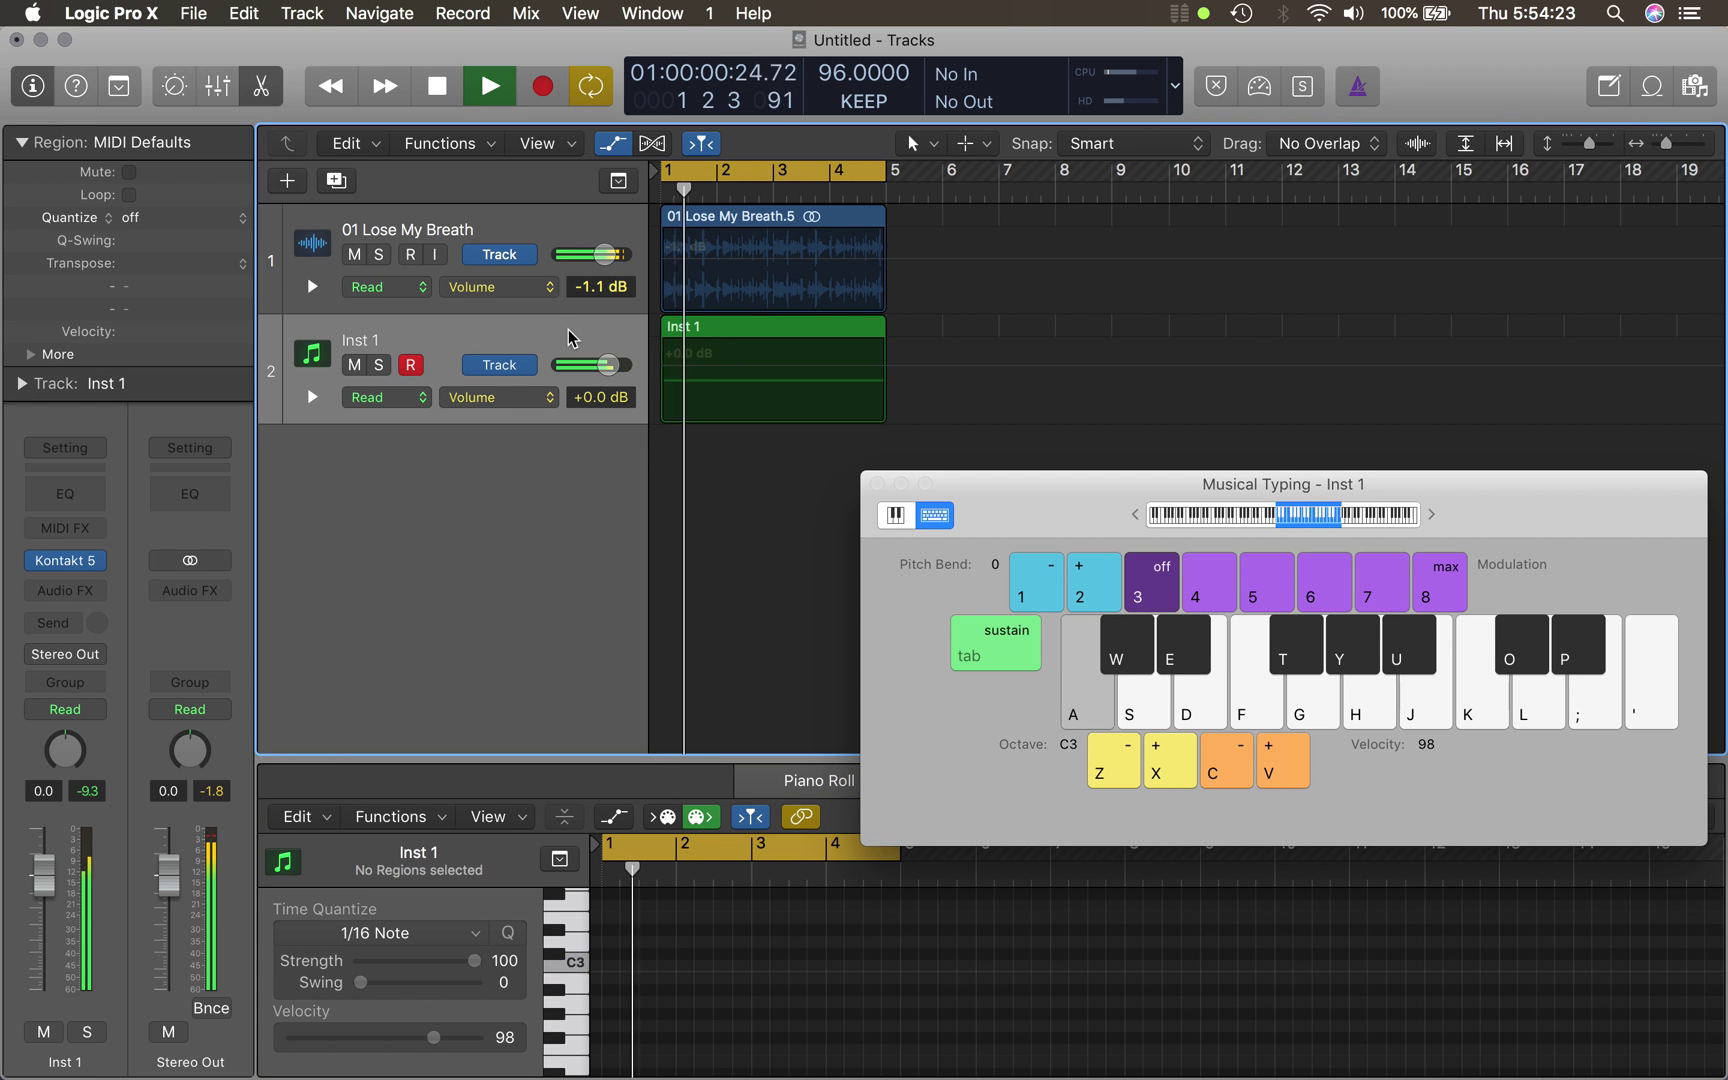
pyautogui.press('super+Up')
pyautogui.press('super+Left')
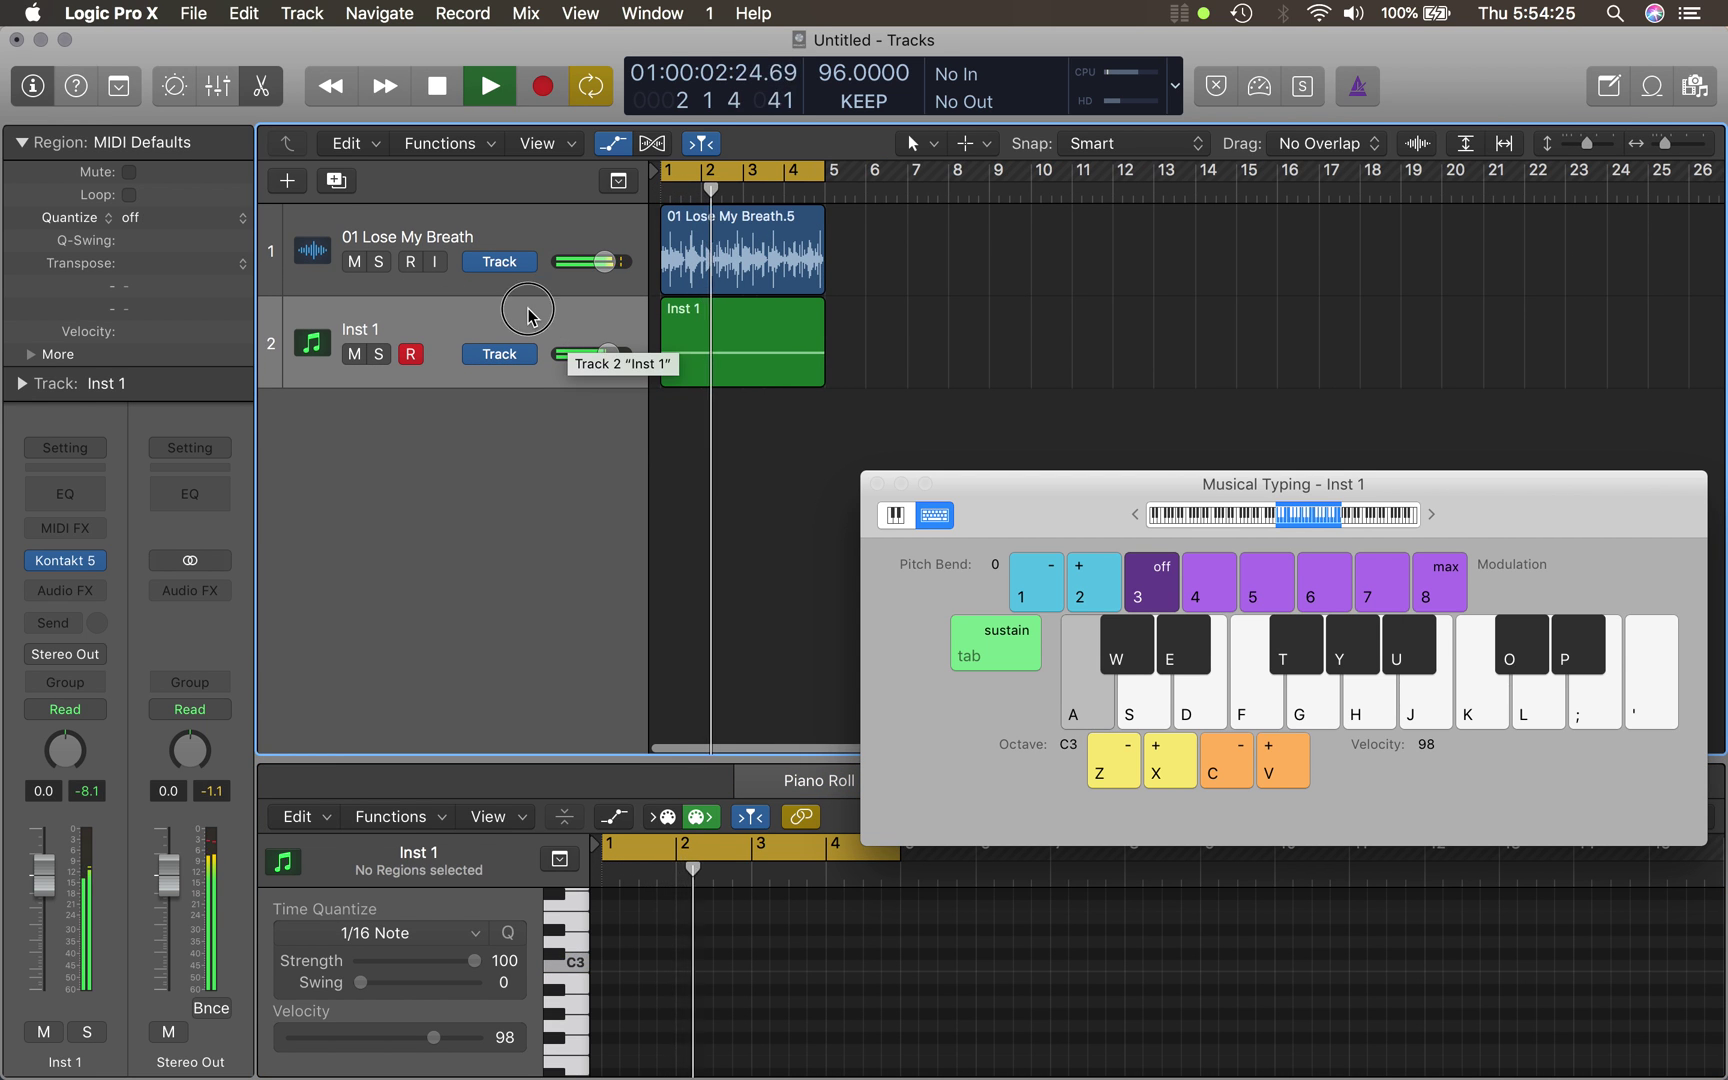
pyautogui.click(532, 312)
pyautogui.click(65, 560)
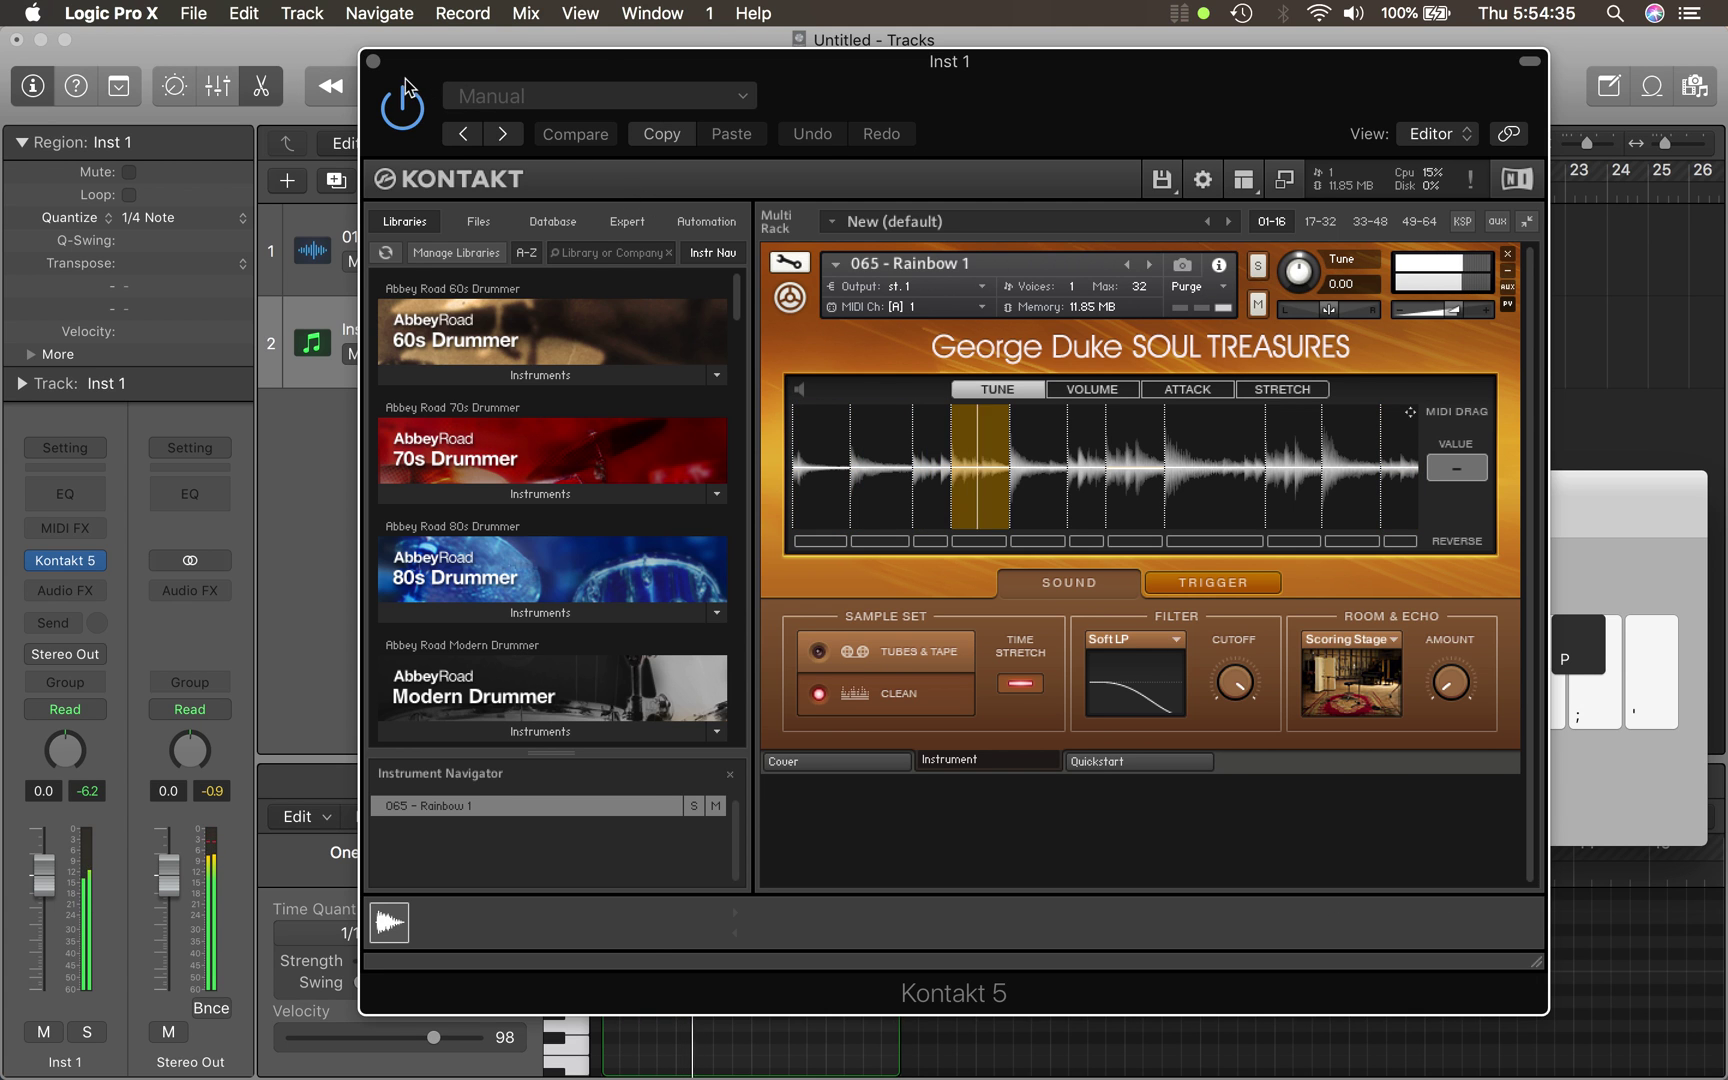
pyautogui.click(373, 62)
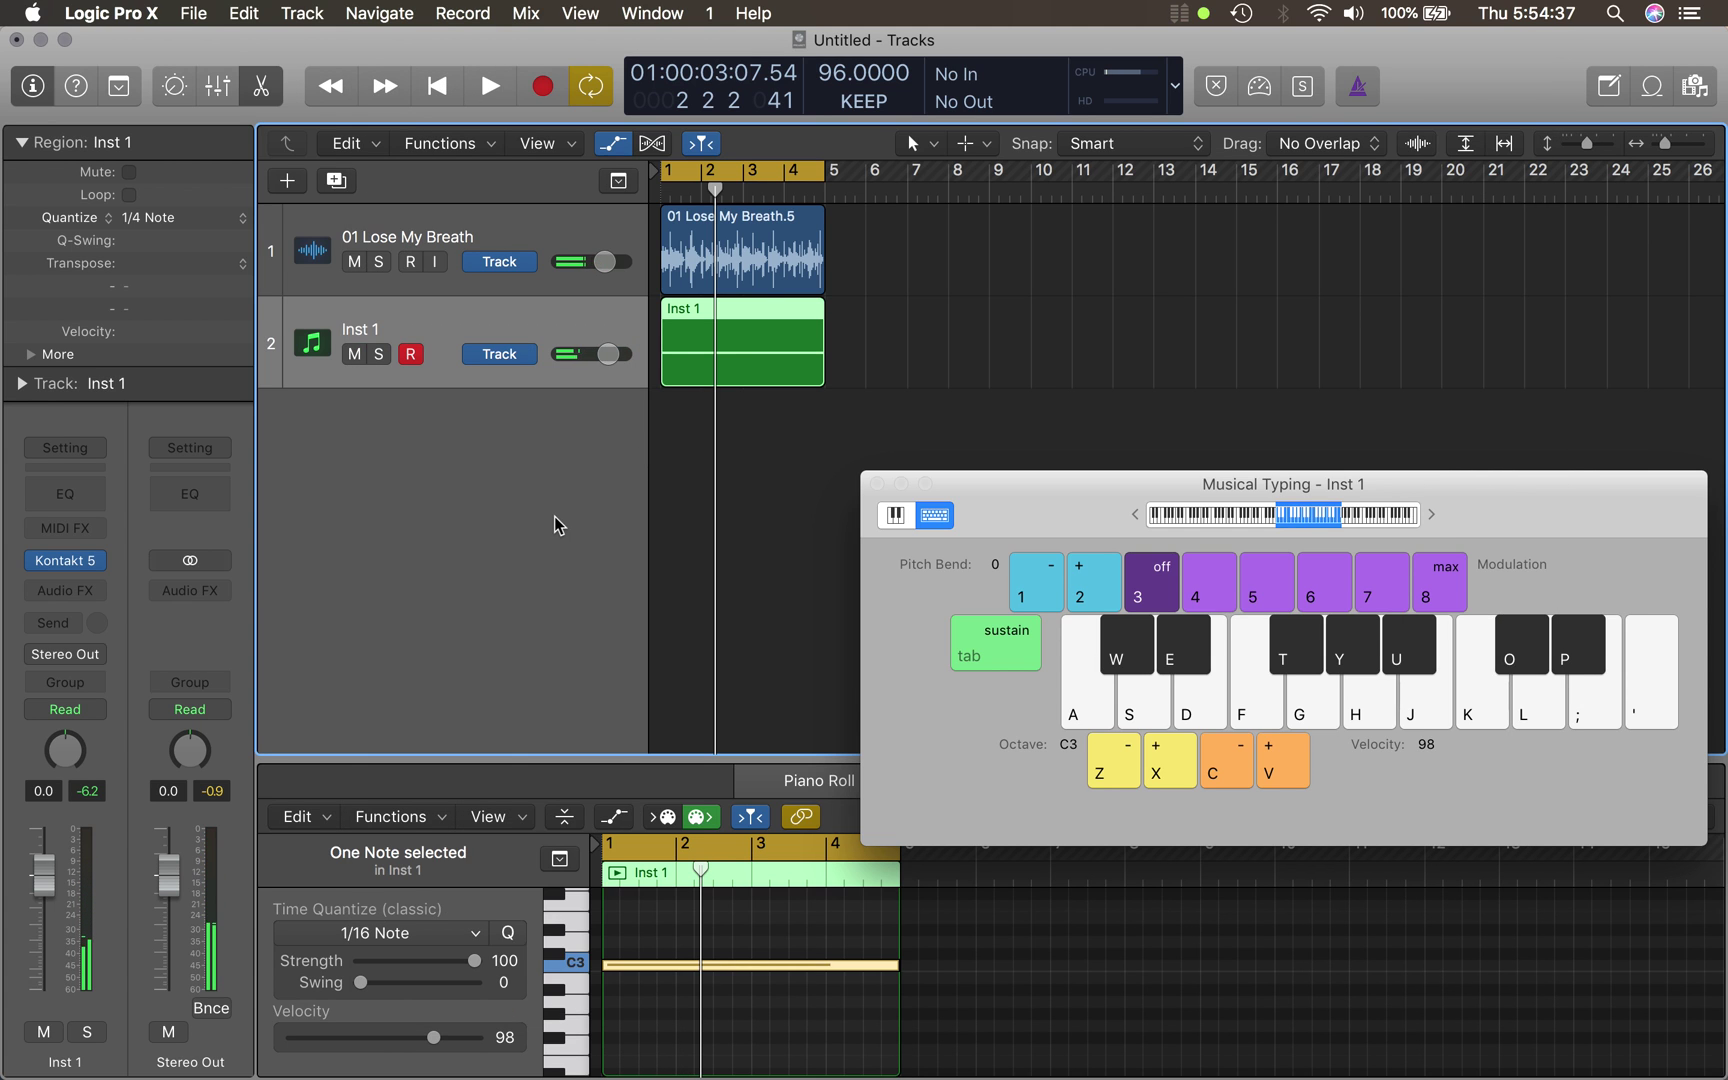
# - Add a second instrument track, Inst 2, with Vintage B3 Organ in Stereo as its instrument, and close the organ's window
pyautogui.doubleClick(554, 516)
pyautogui.press('Return')
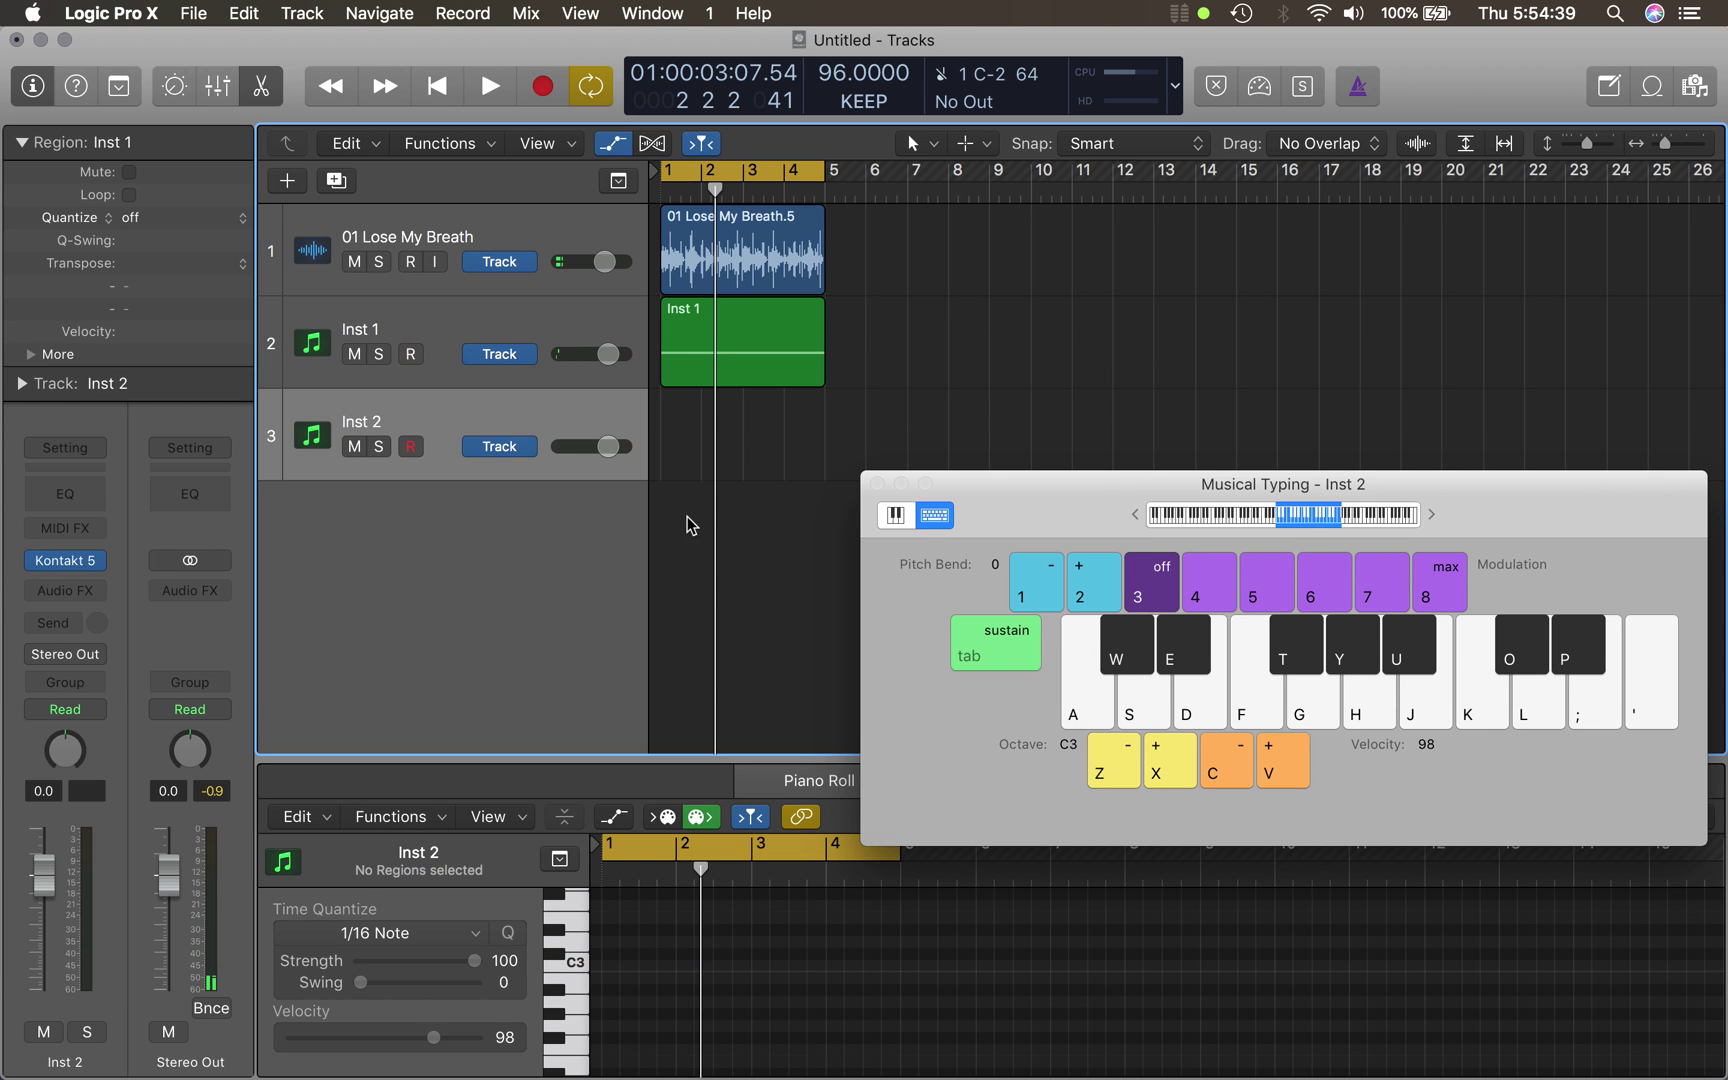
pyautogui.click(98, 564)
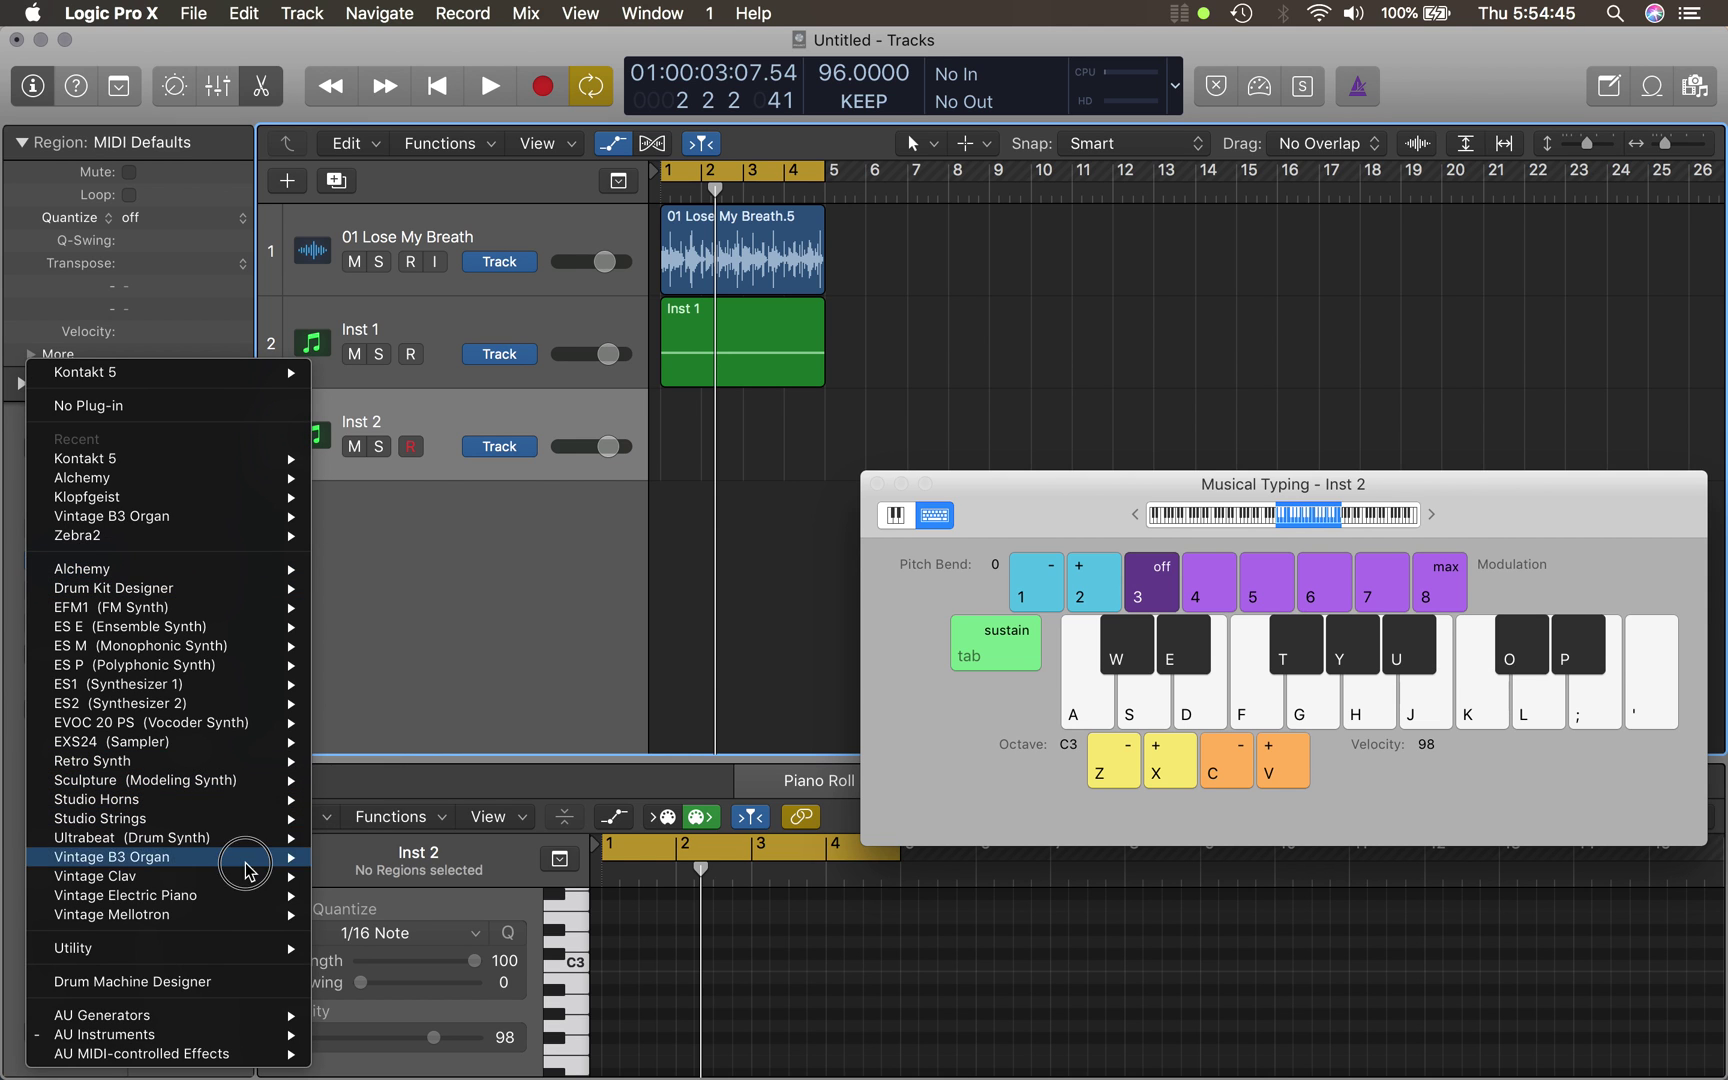
pyautogui.moveTo(247, 865)
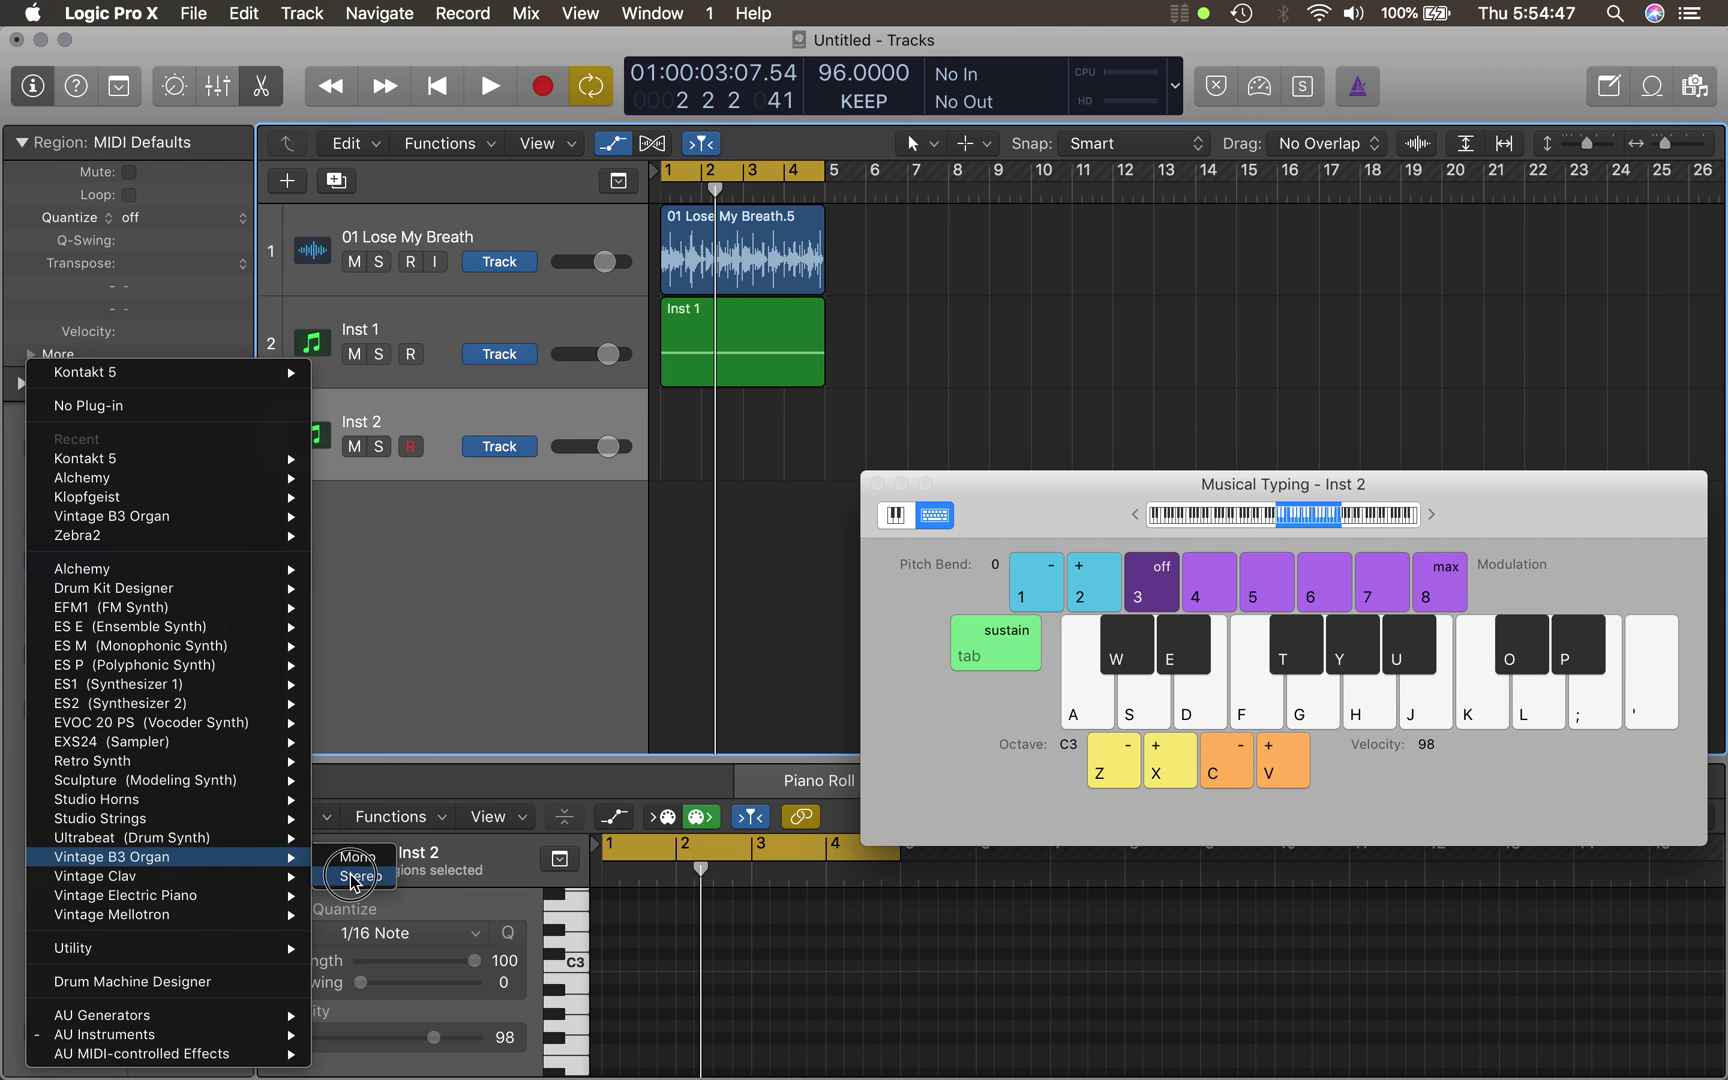
pyautogui.click(353, 880)
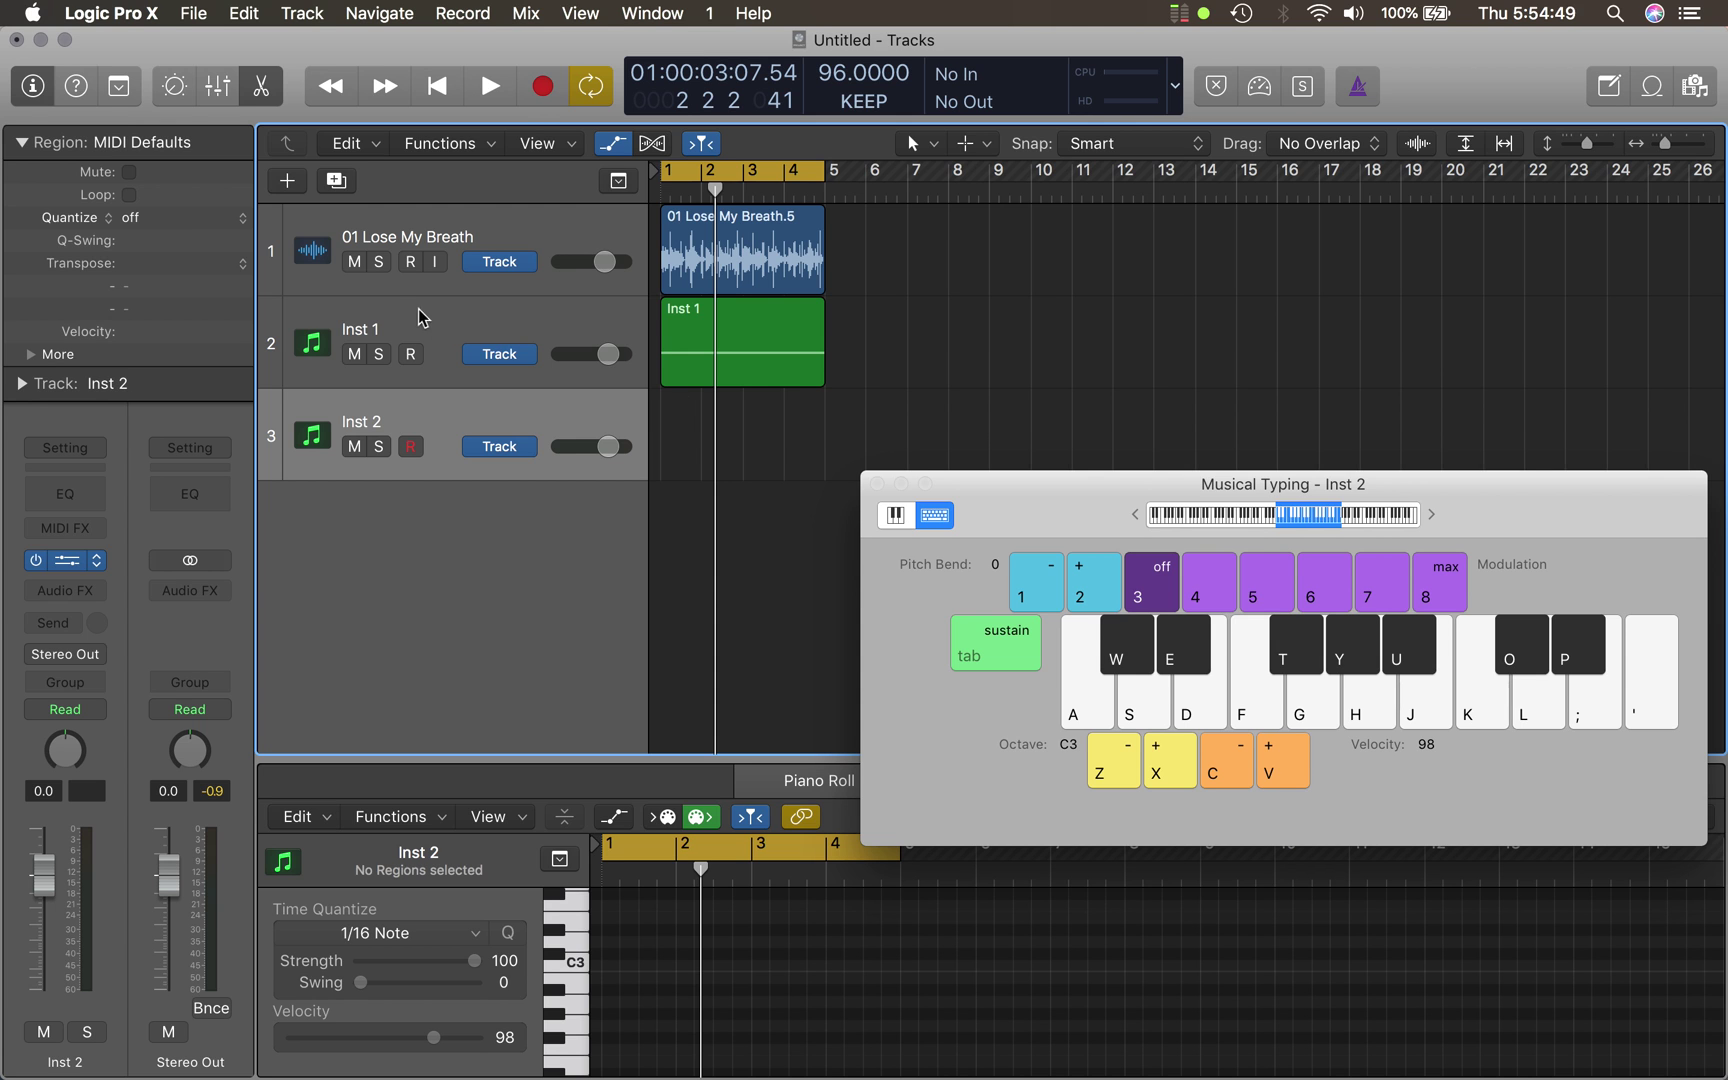
pyautogui.click(516, 319)
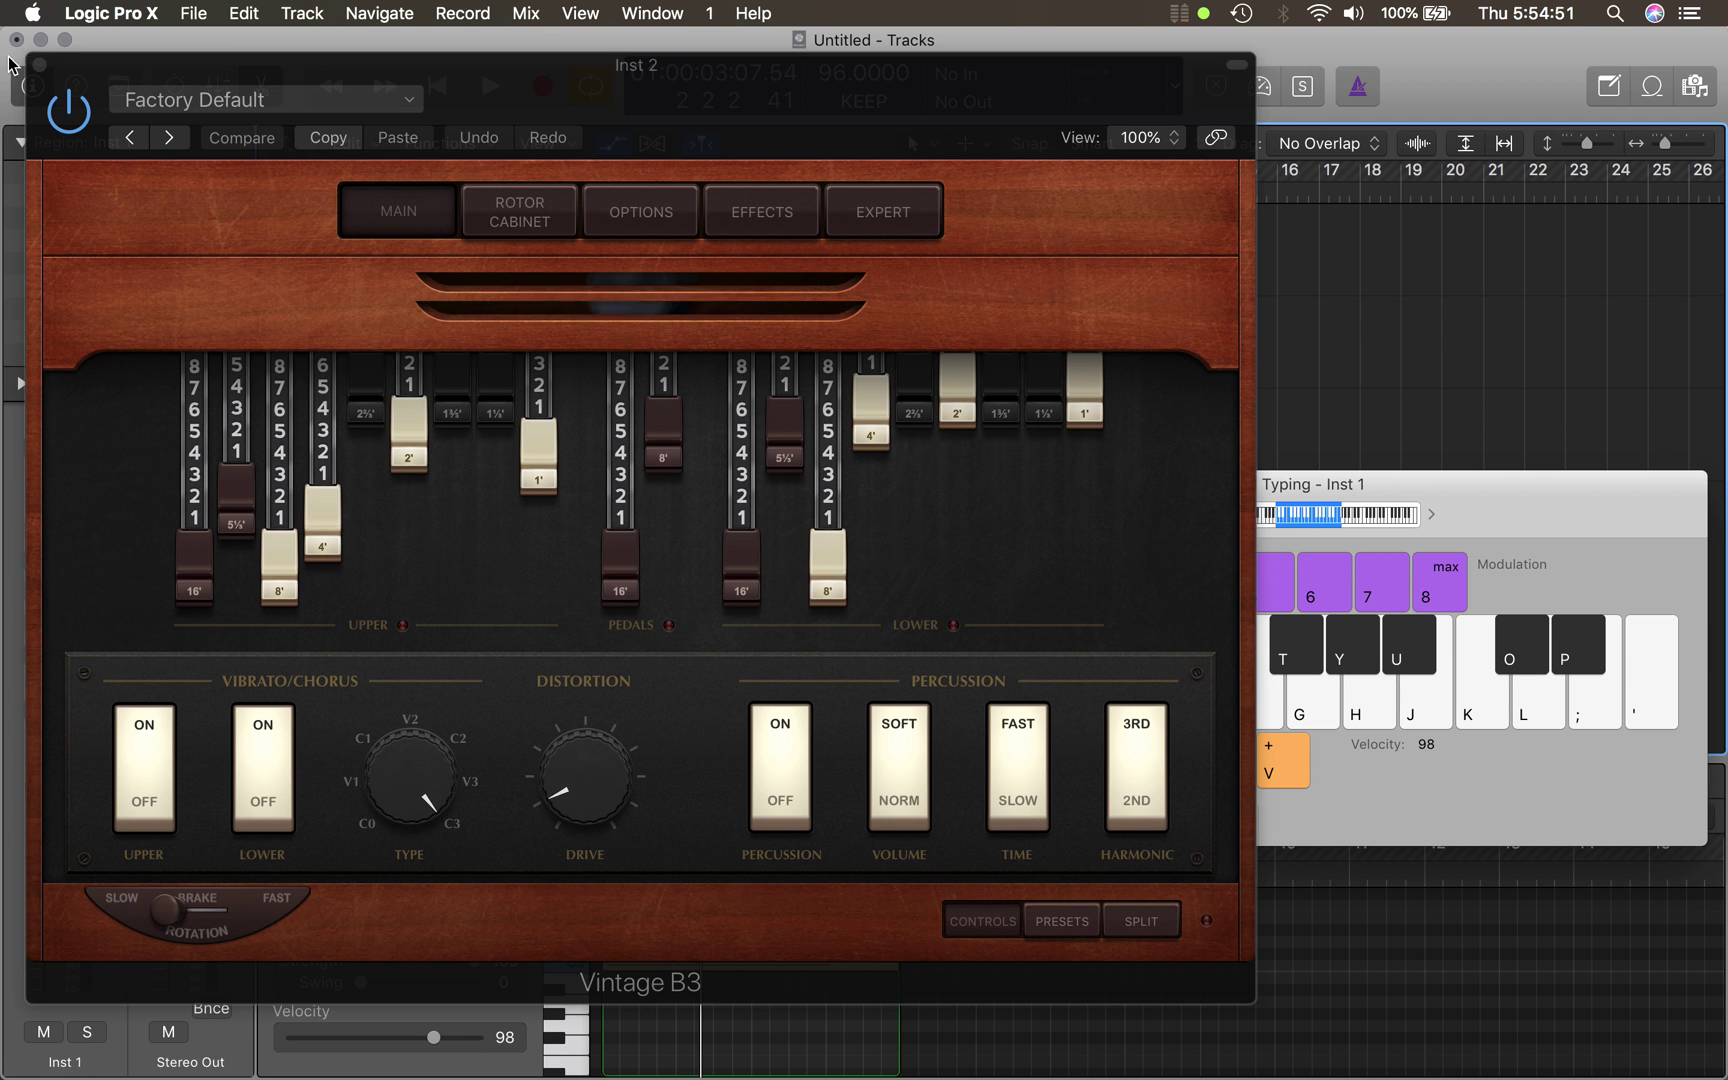
pyautogui.click(39, 66)
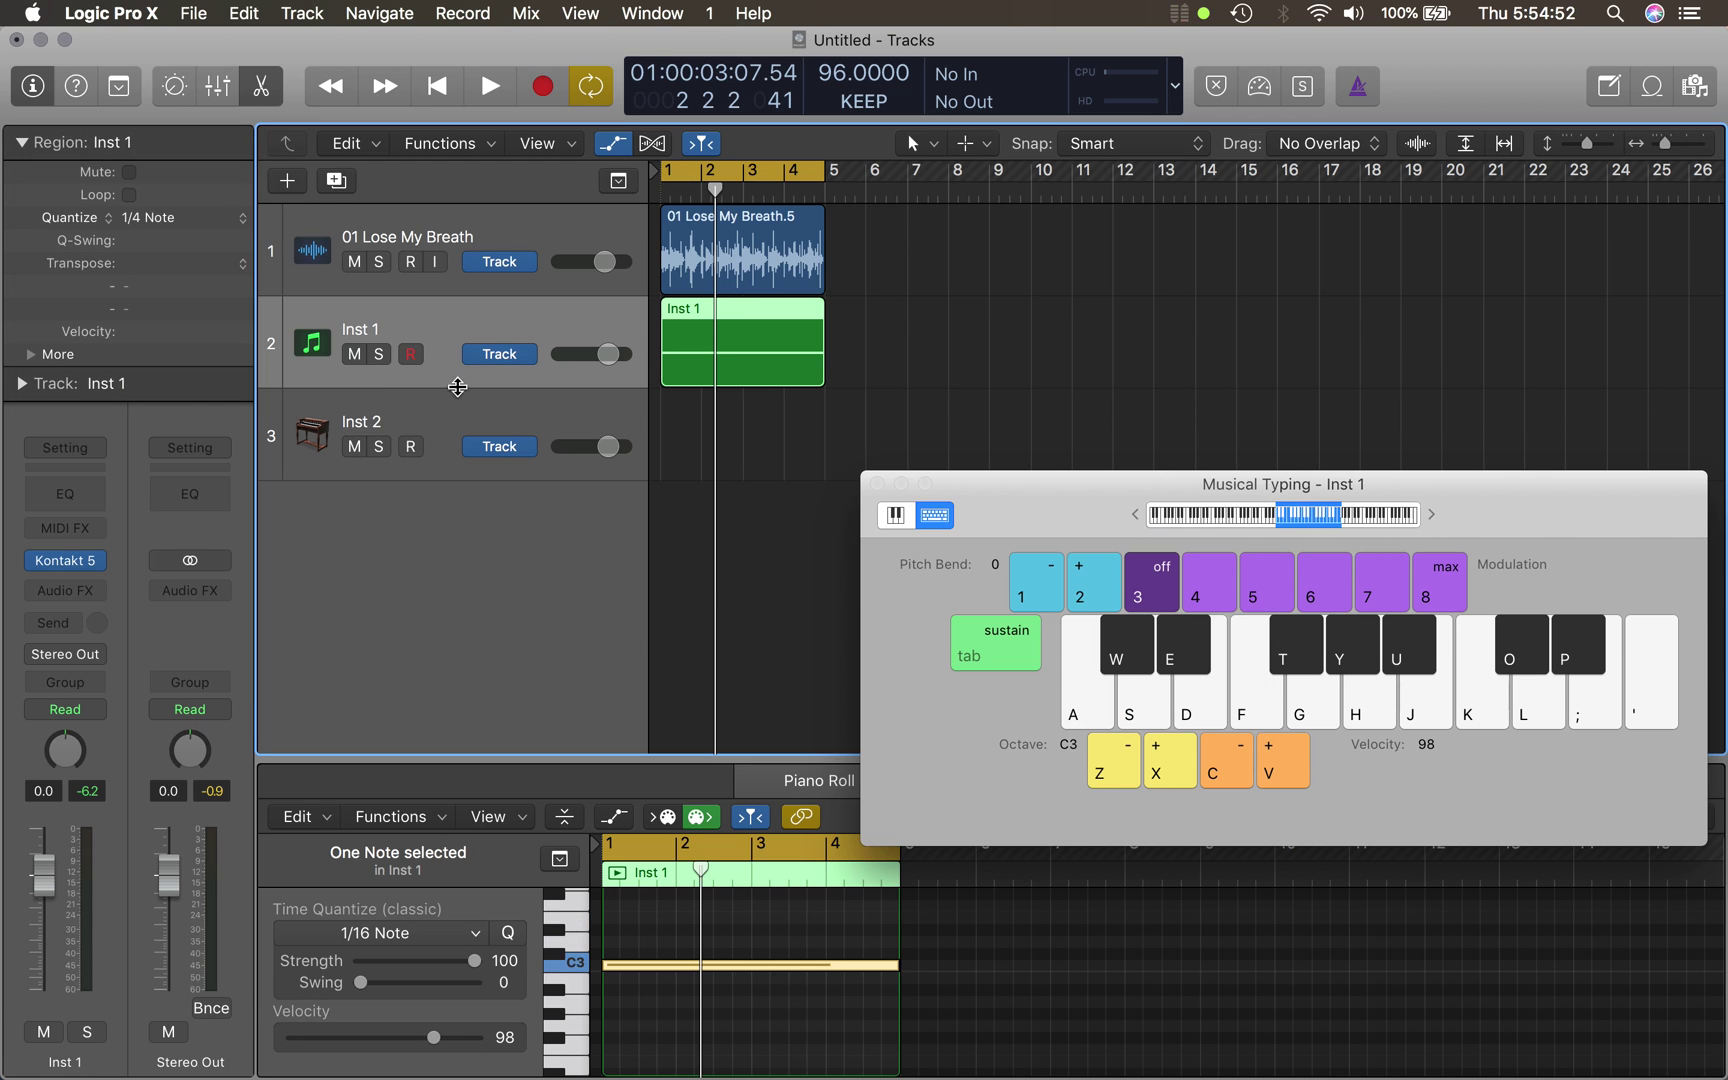
# - Examine the Trigger settings of the 065 - Rainbow 1 instrument in Inst 1's Kontakt 5
pyautogui.click(80, 564)
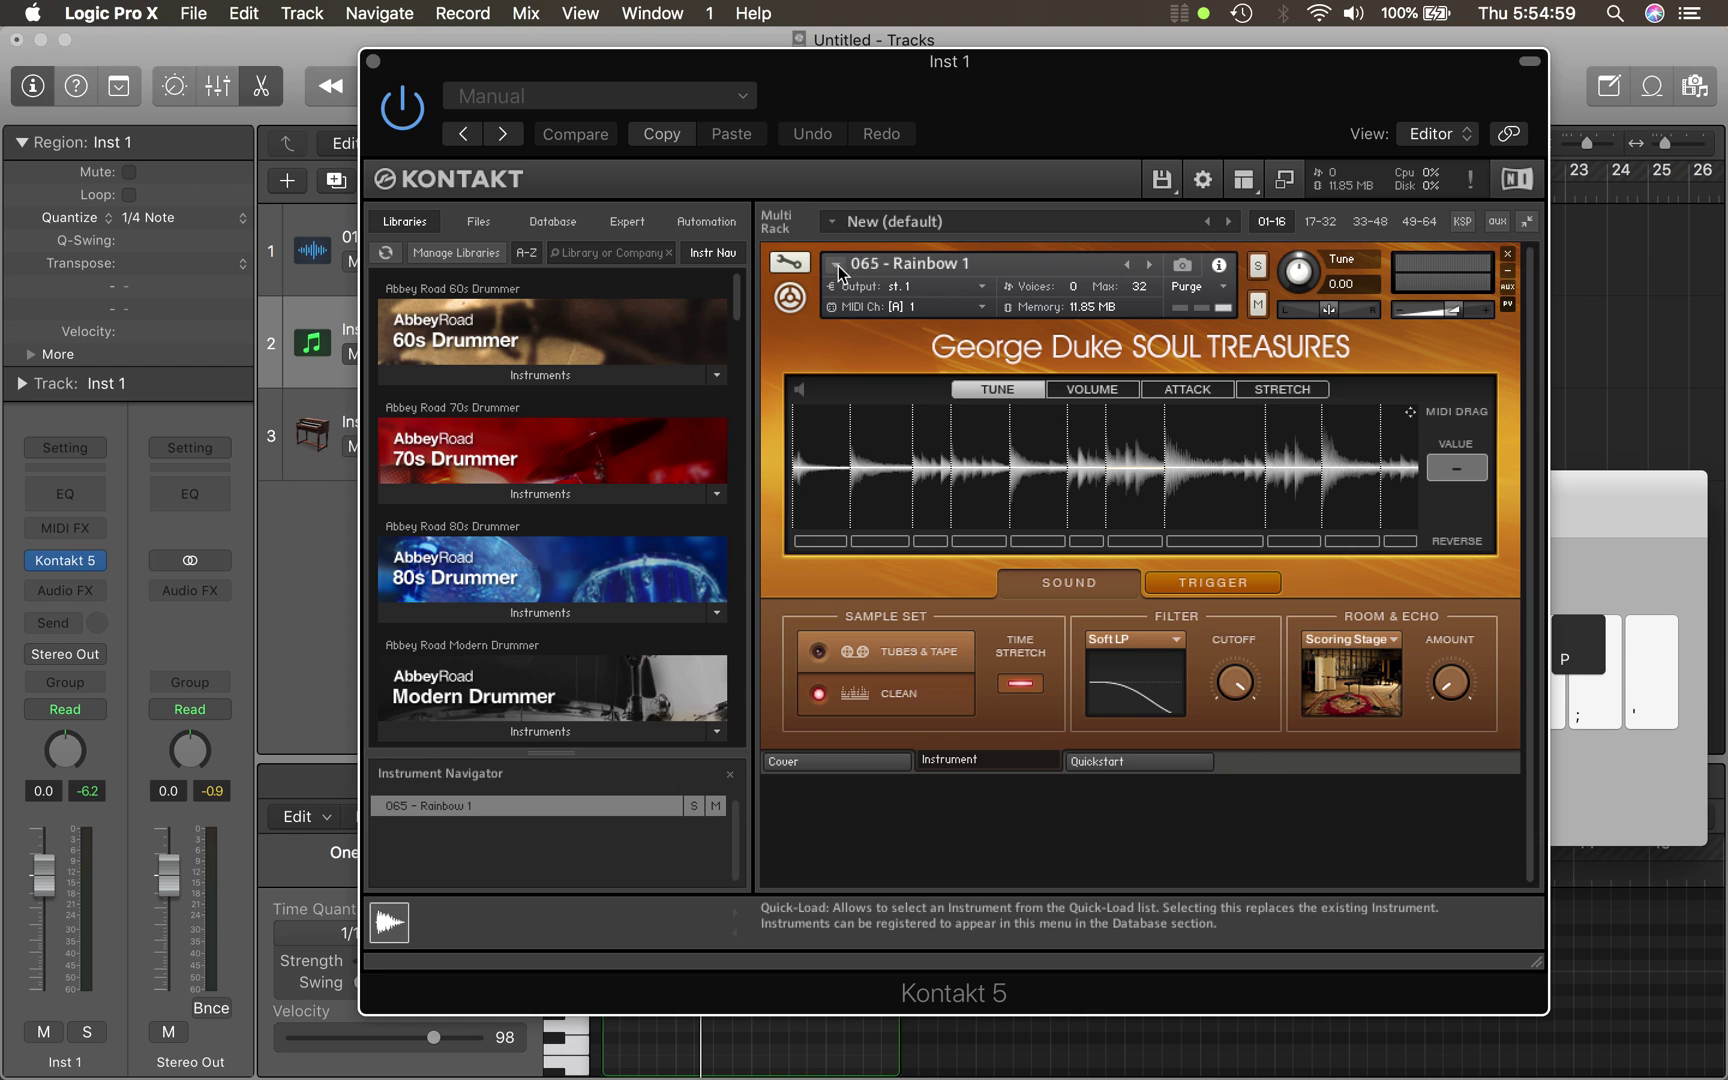
pyautogui.click(917, 263)
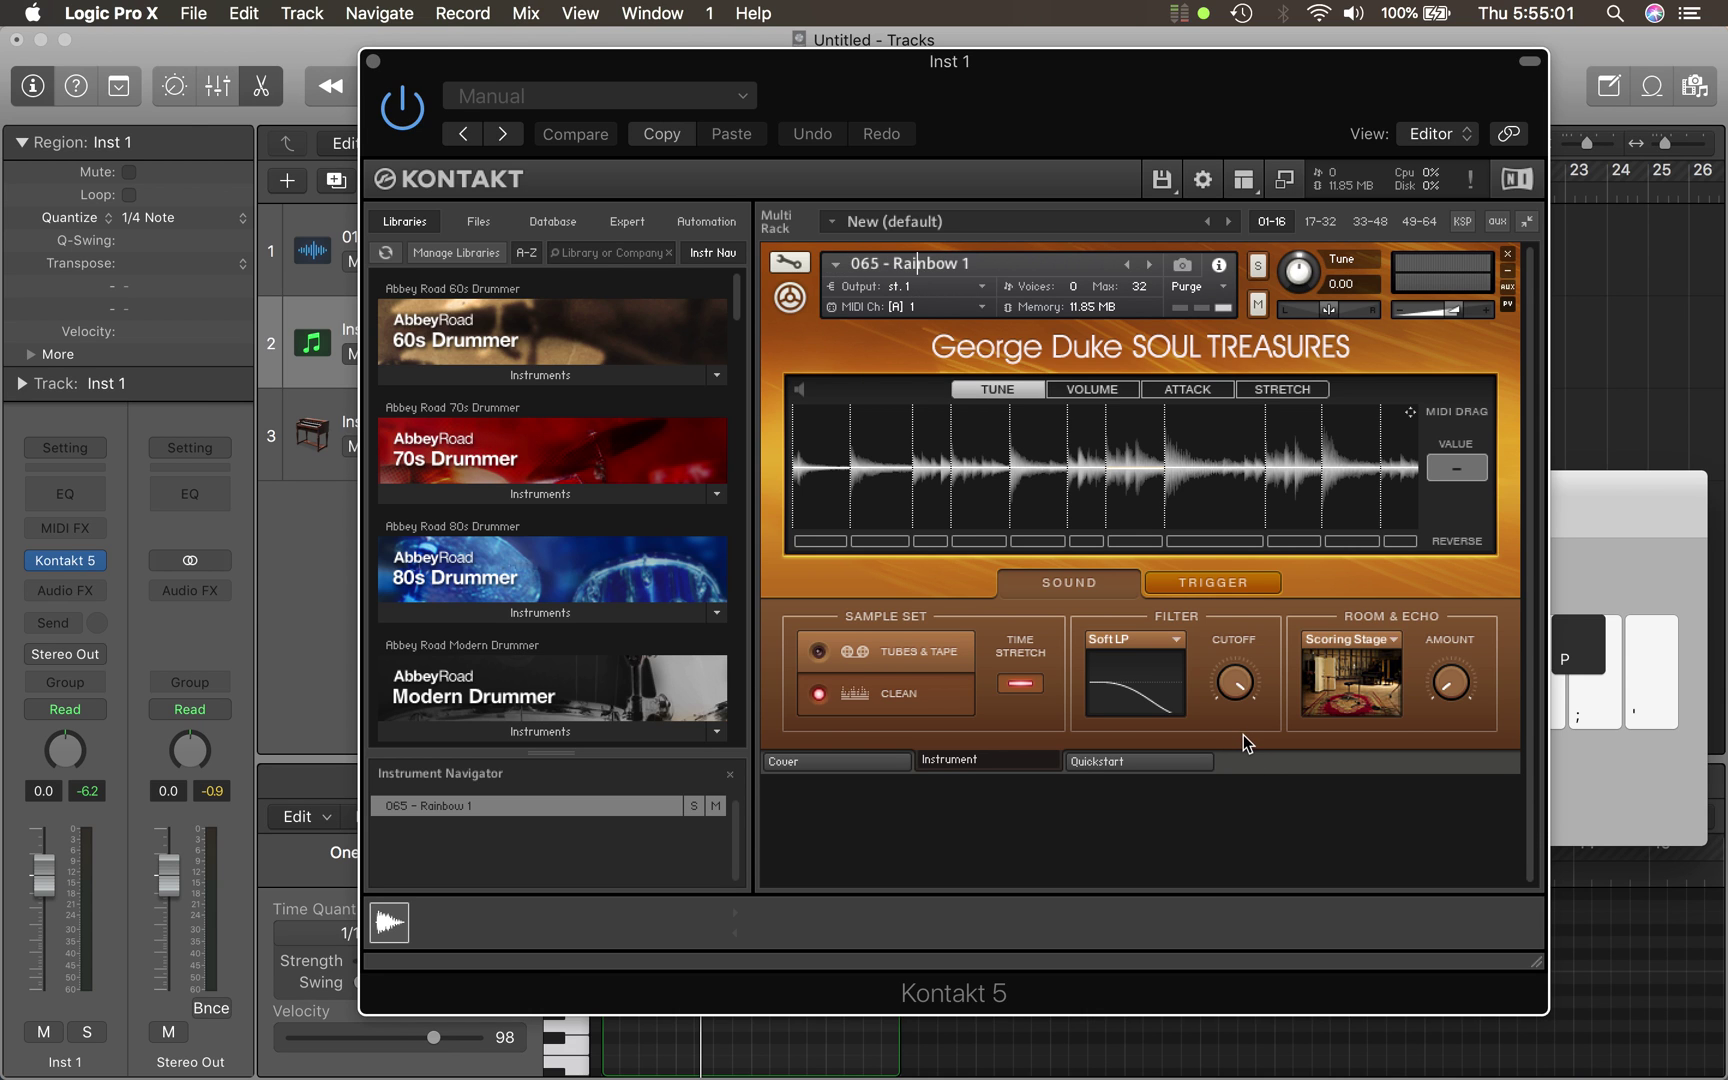
pyautogui.click(1200, 584)
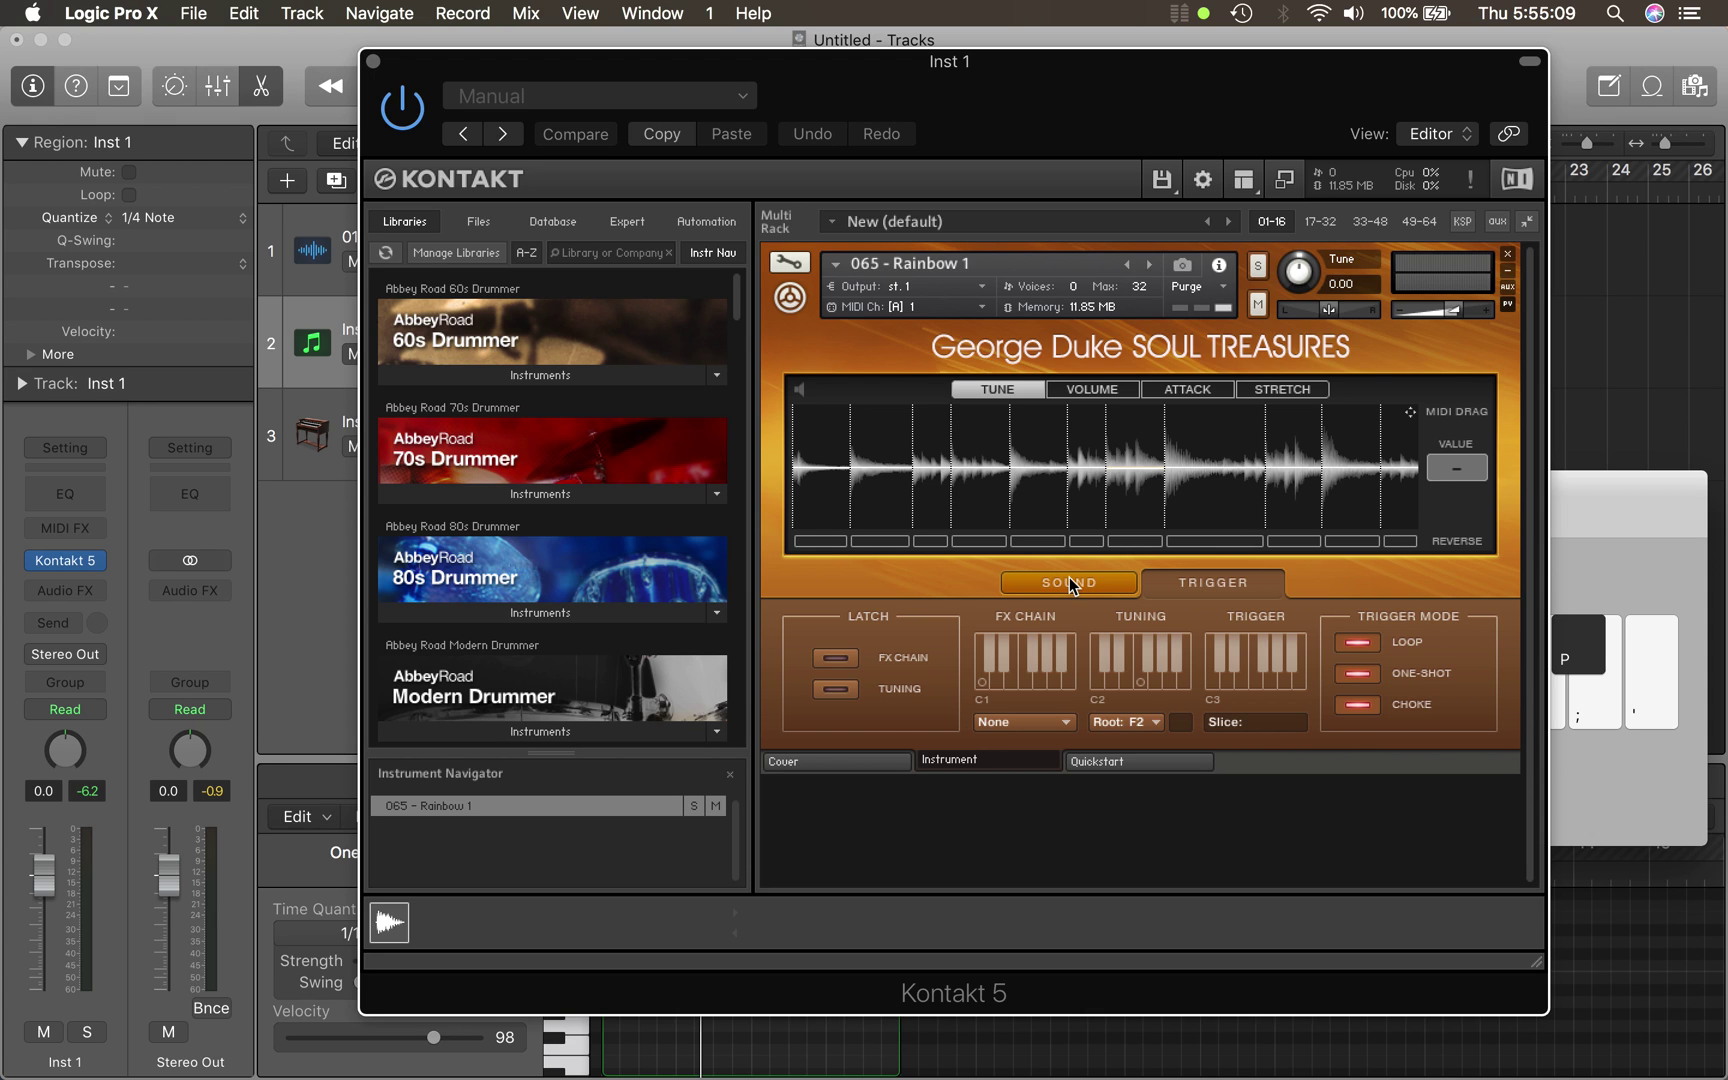
pyautogui.click(868, 763)
pyautogui.click(1056, 764)
pyautogui.click(1060, 765)
pyautogui.click(1022, 760)
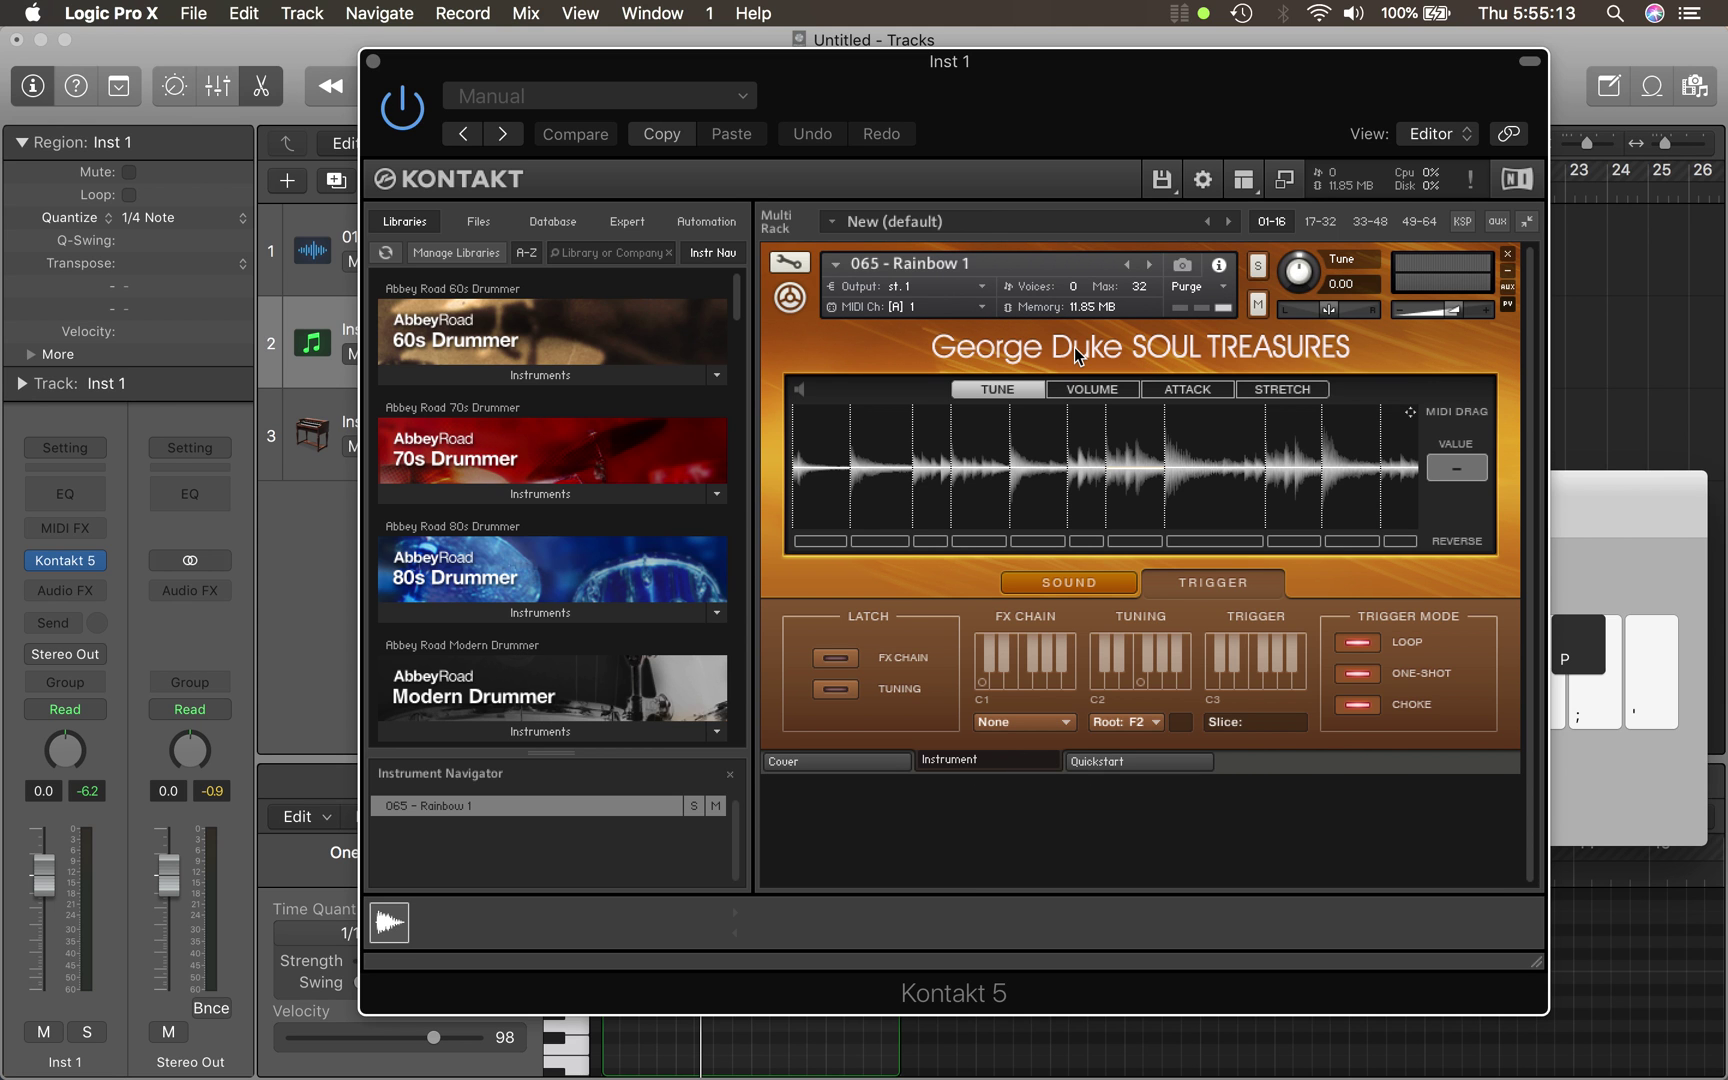
pyautogui.click(1623, 333)
pyautogui.click(378, 61)
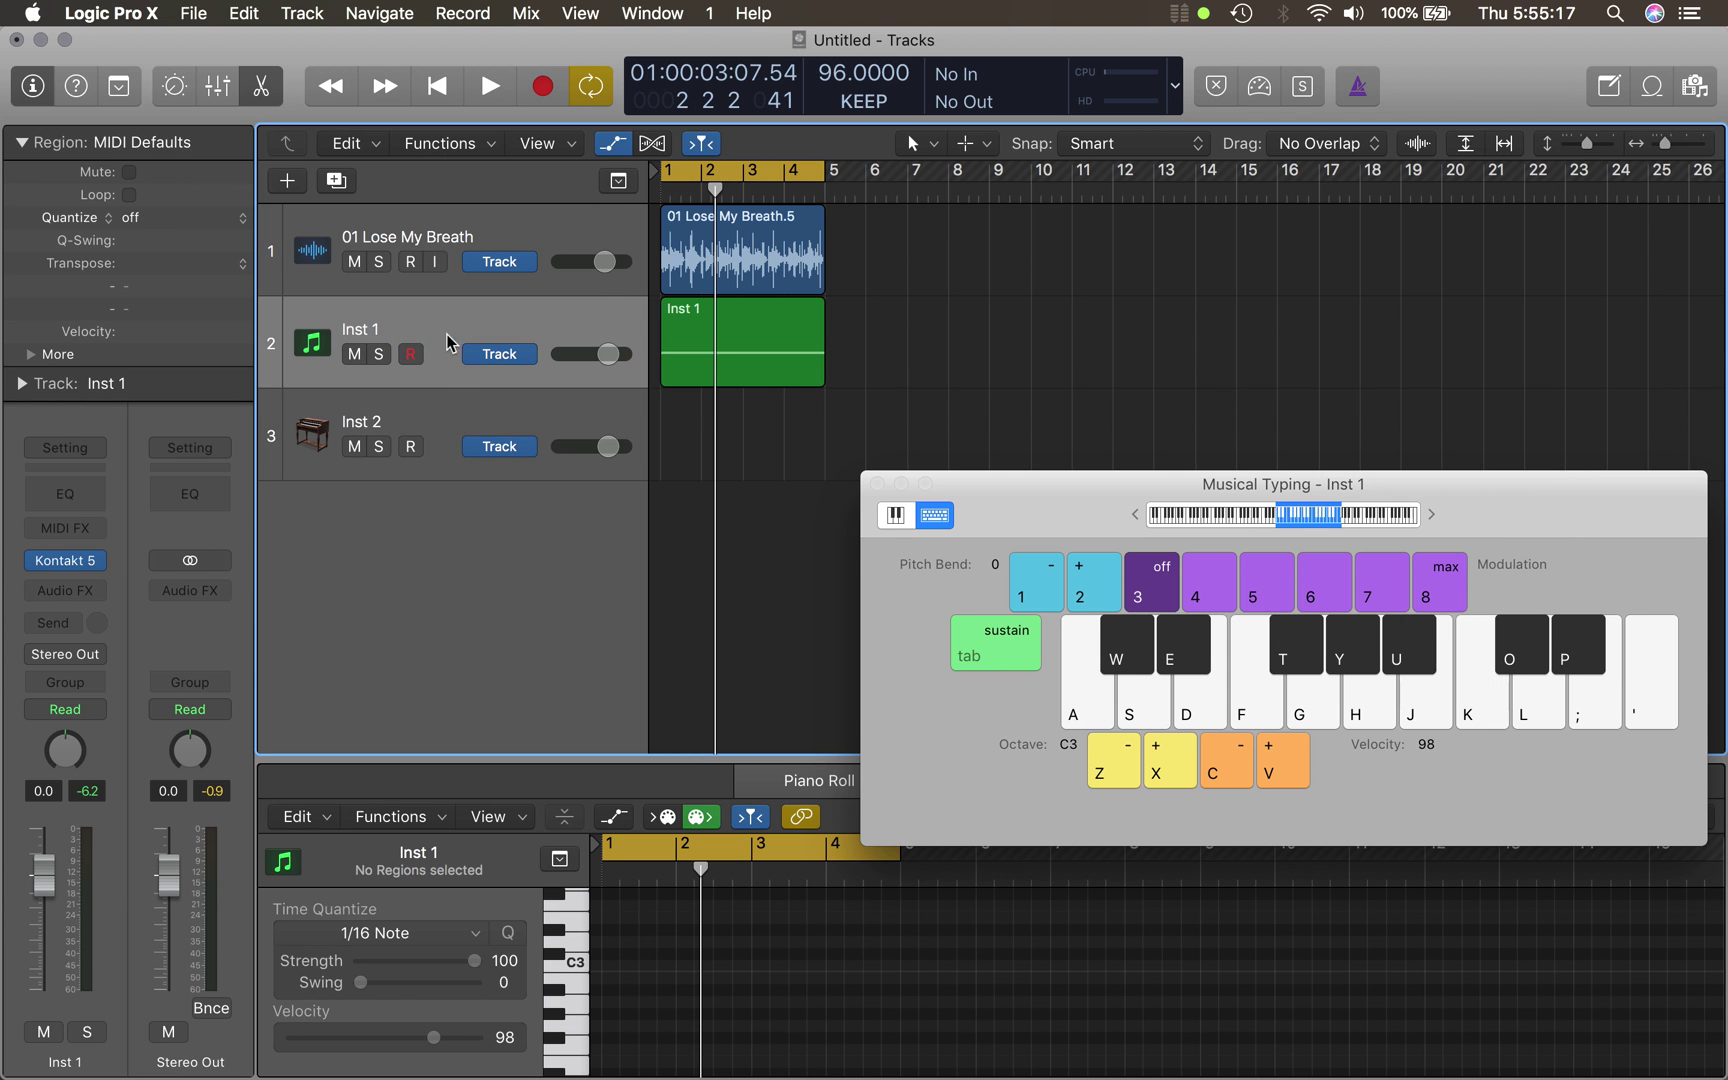
# - Check the loop's key by auditioning single organ notes between D3 and A3 on the Inst 2 track
pyautogui.click(495, 394)
pyautogui.press('Return')
pyautogui.press('space')
pyautogui.press('space')
pyautogui.press('super+k')
pyautogui.press('super+k')
pyautogui.press('s')
pyautogui.press('d')
pyautogui.press('h')
pyautogui.press('d')
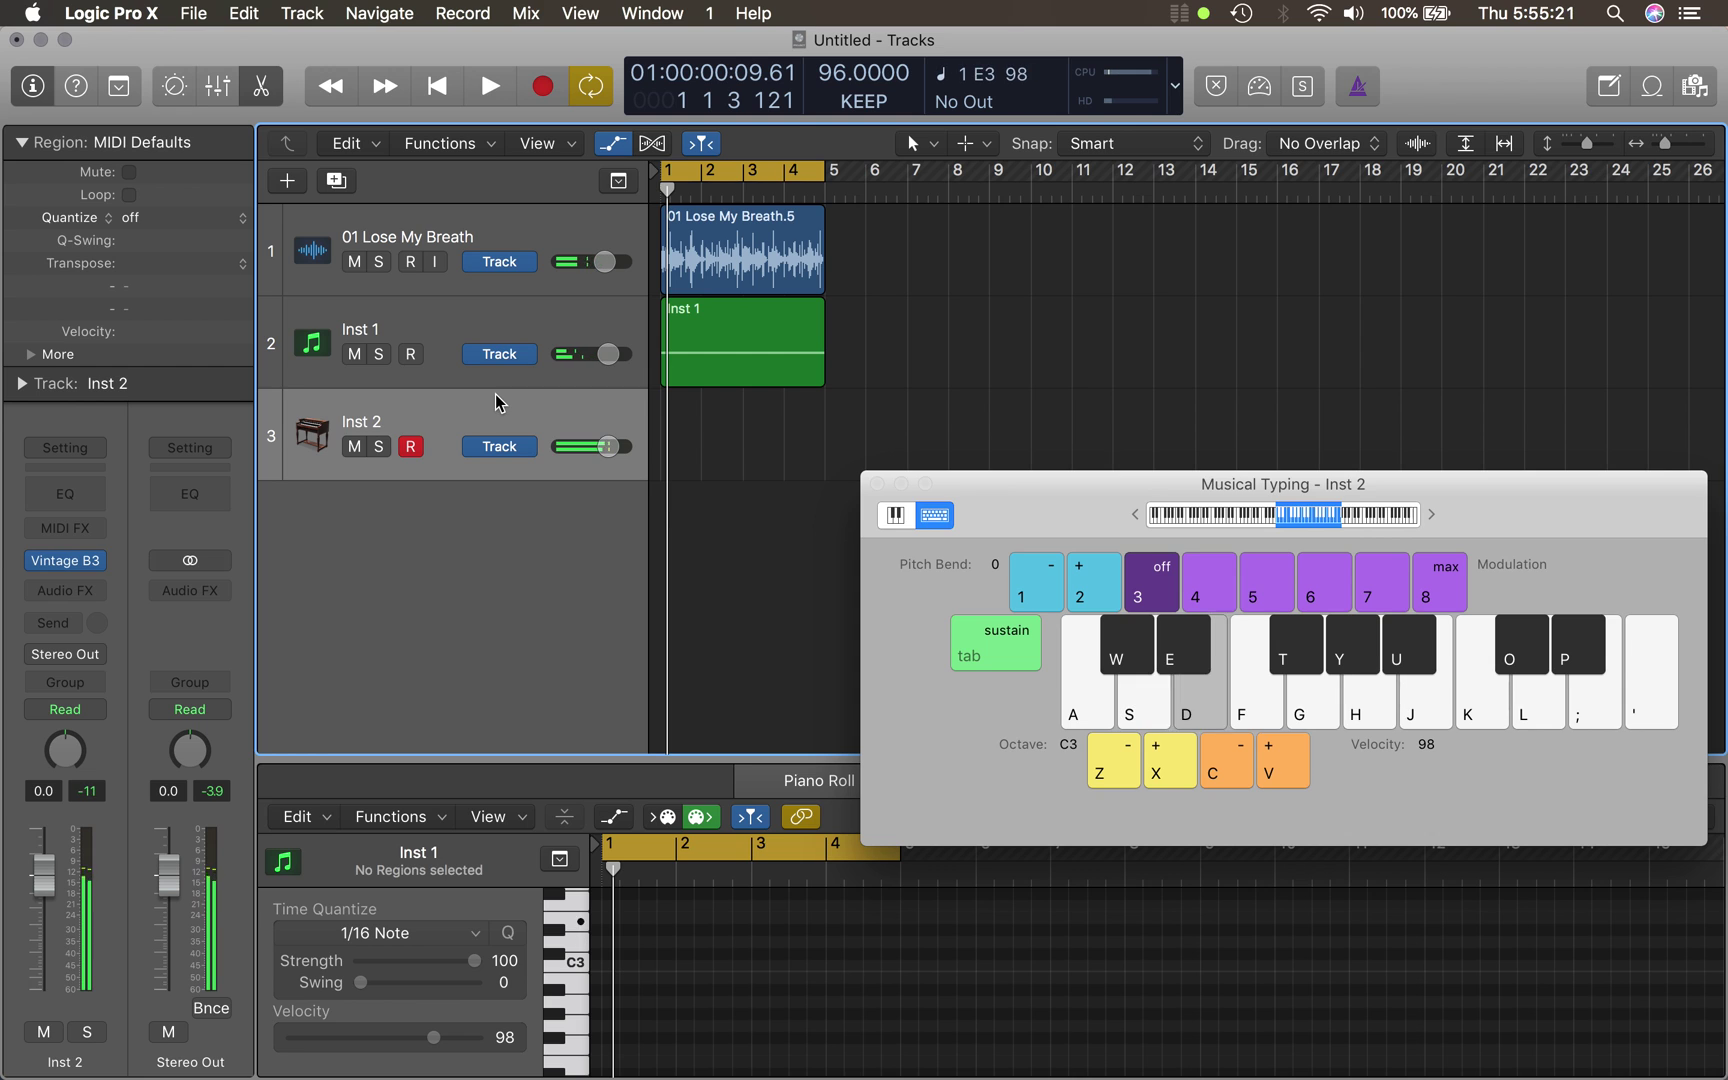
pyautogui.press('f')
pyautogui.press('g')
pyautogui.press('y')
pyautogui.press('h')
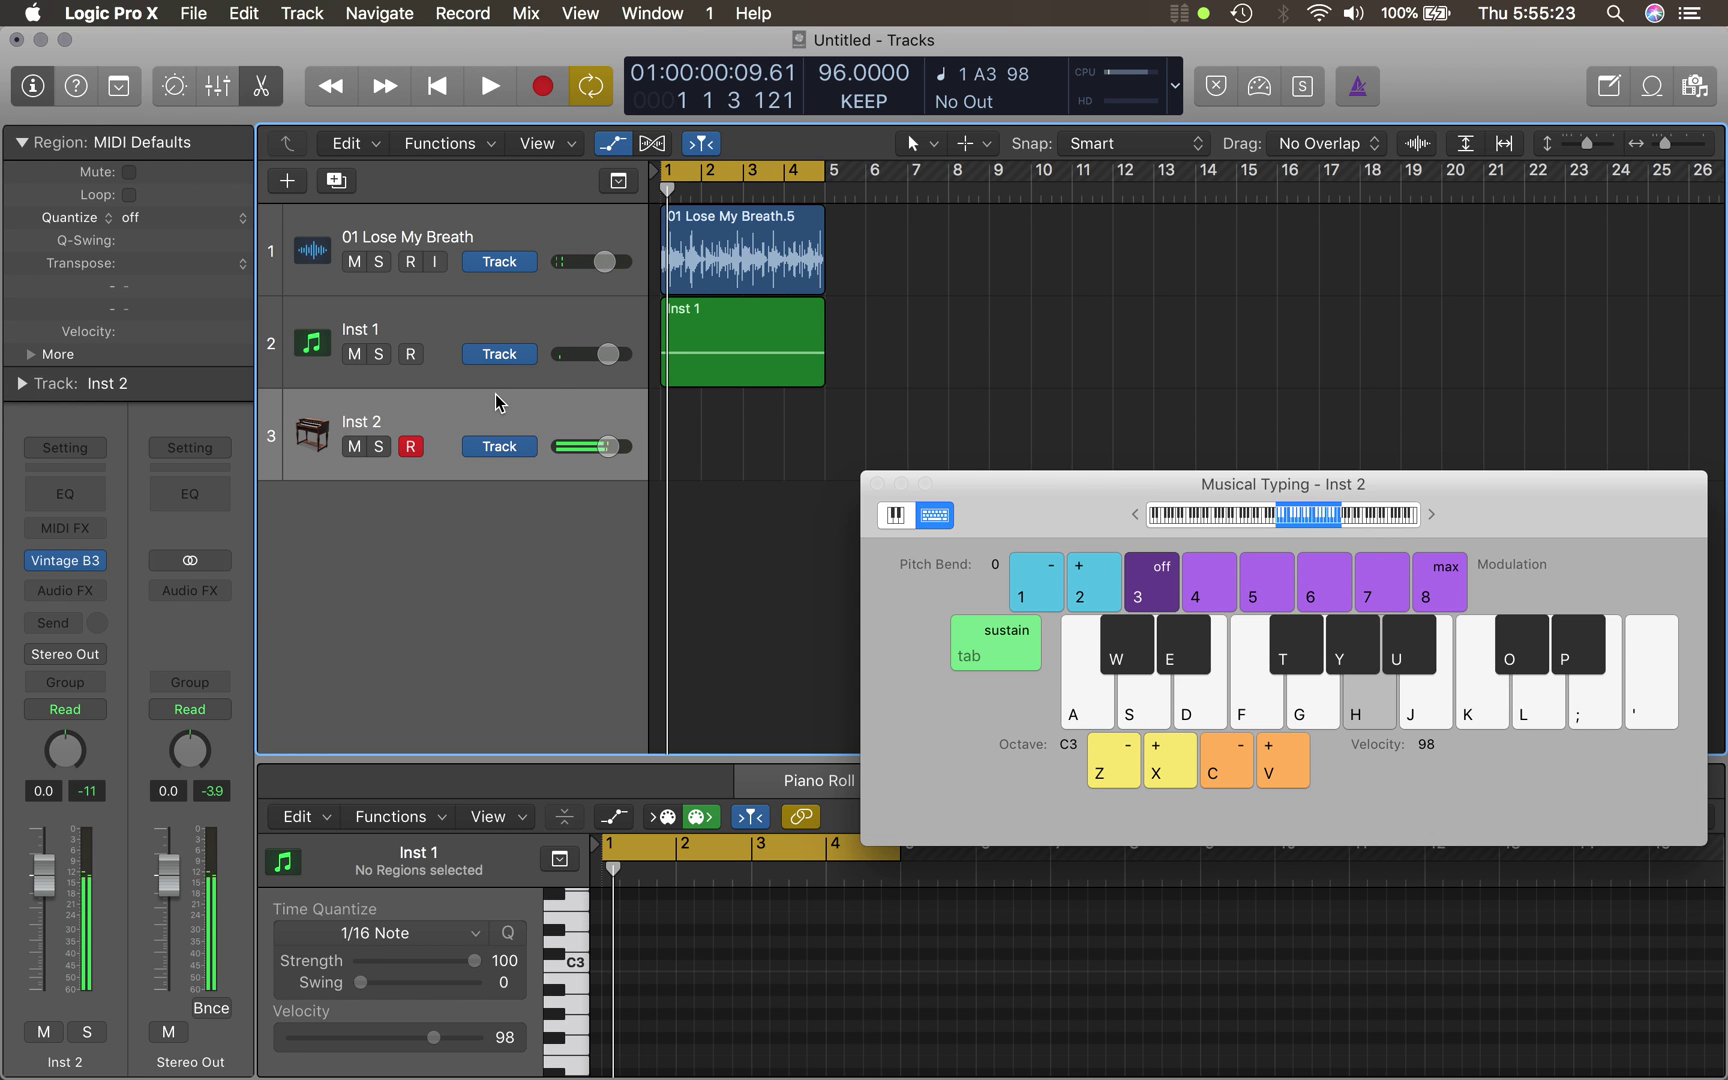
# - Play the loop from its start and compare single organ notes up to C4 against it on Inst 2
pyautogui.press('space')
pyautogui.press('h')
pyautogui.press('space')
pyautogui.press('u')
pyautogui.press('j')
pyautogui.press('k')
pyautogui.press('space')
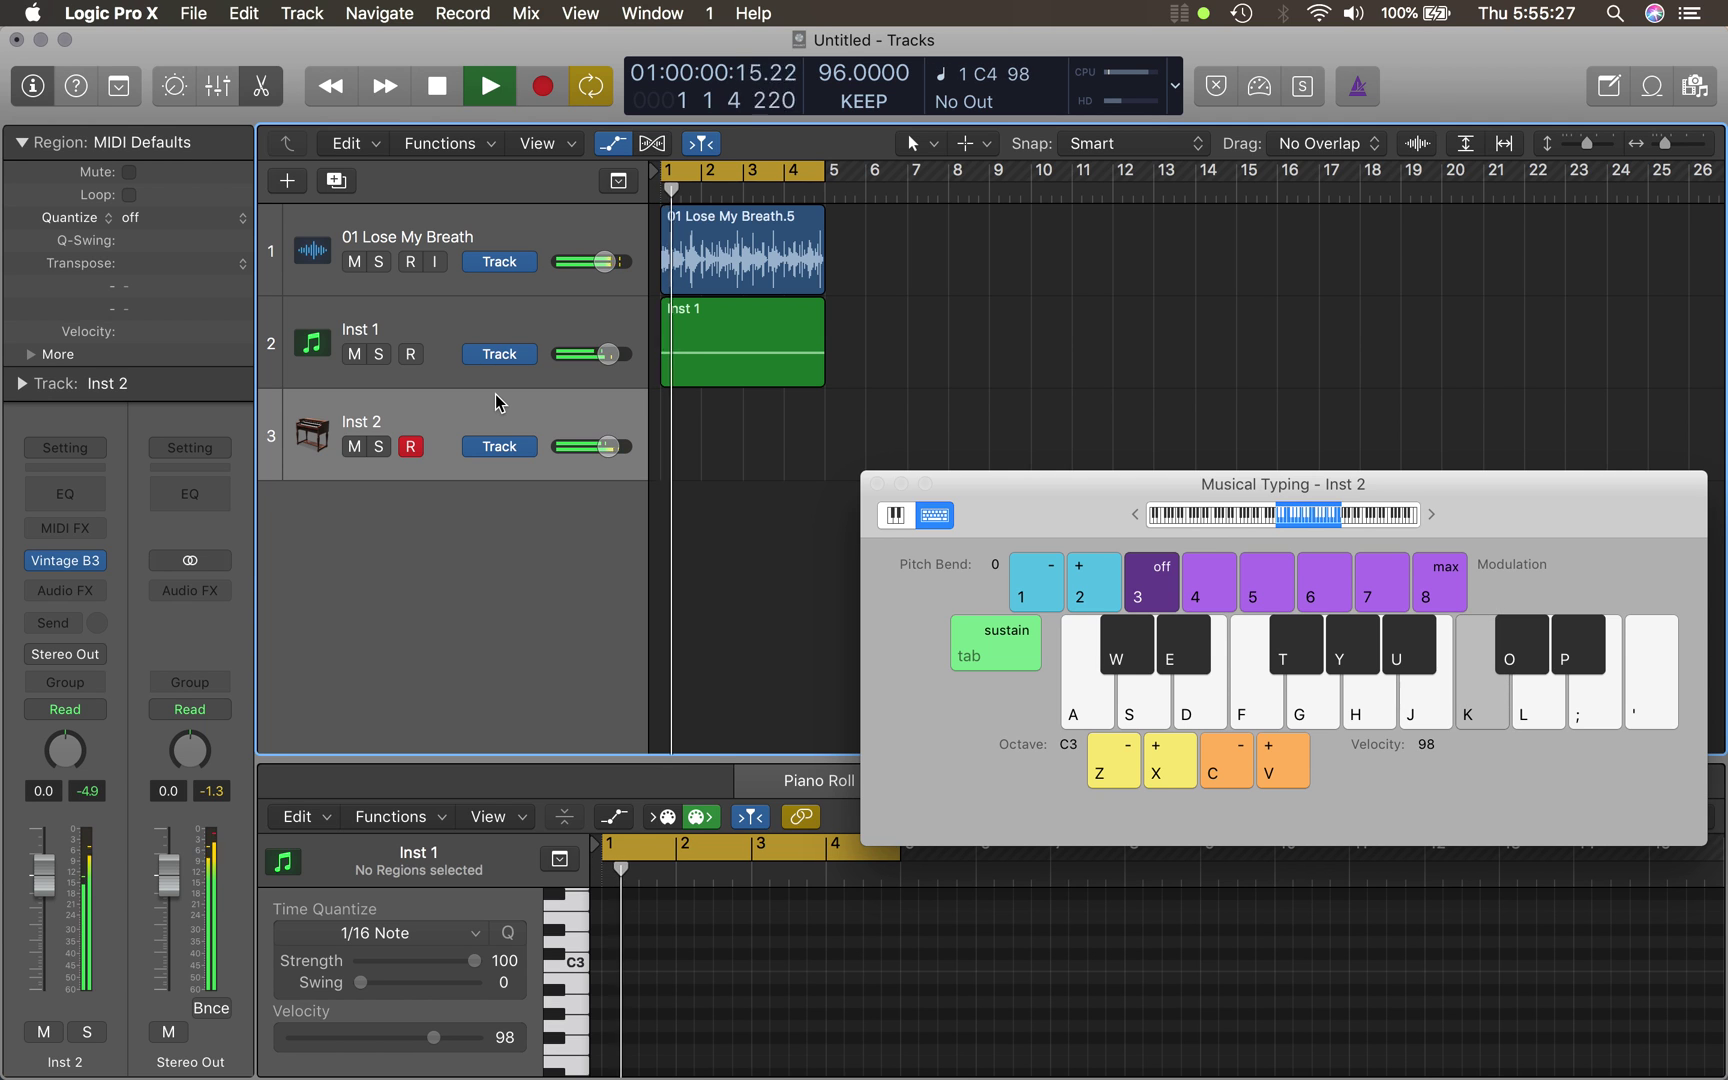
pyautogui.press('j')
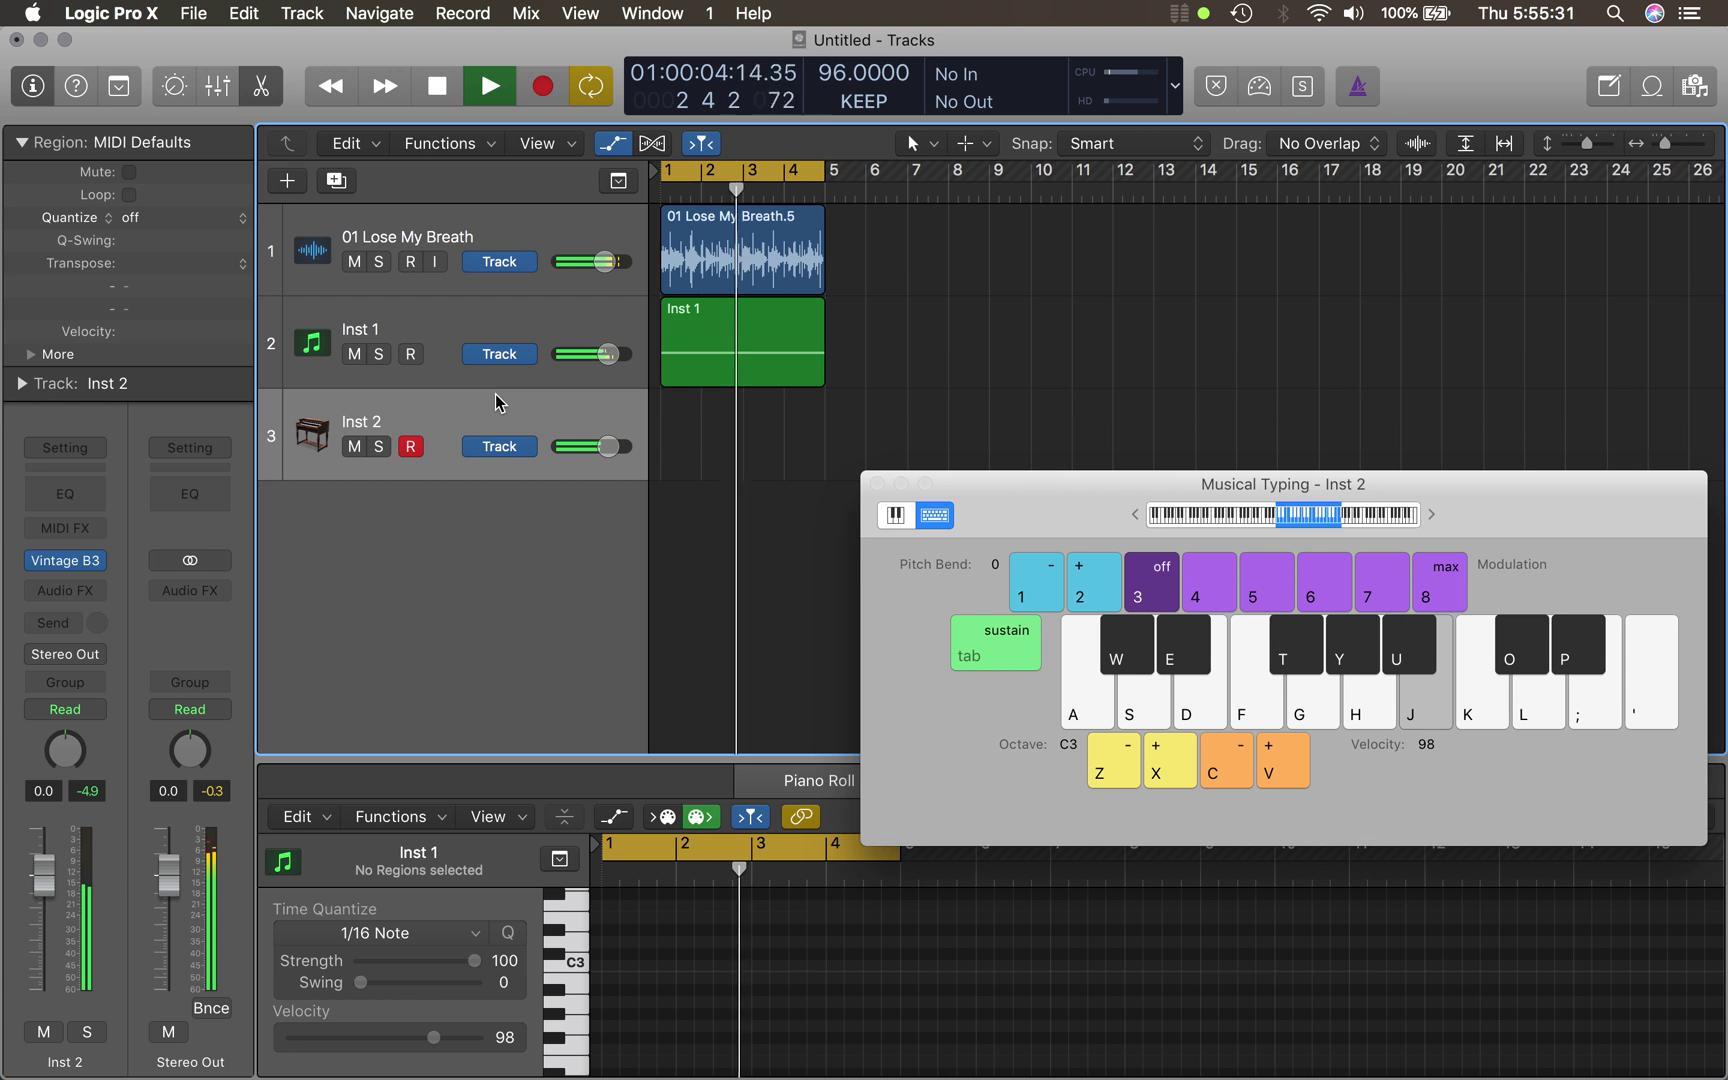
pyautogui.press('k')
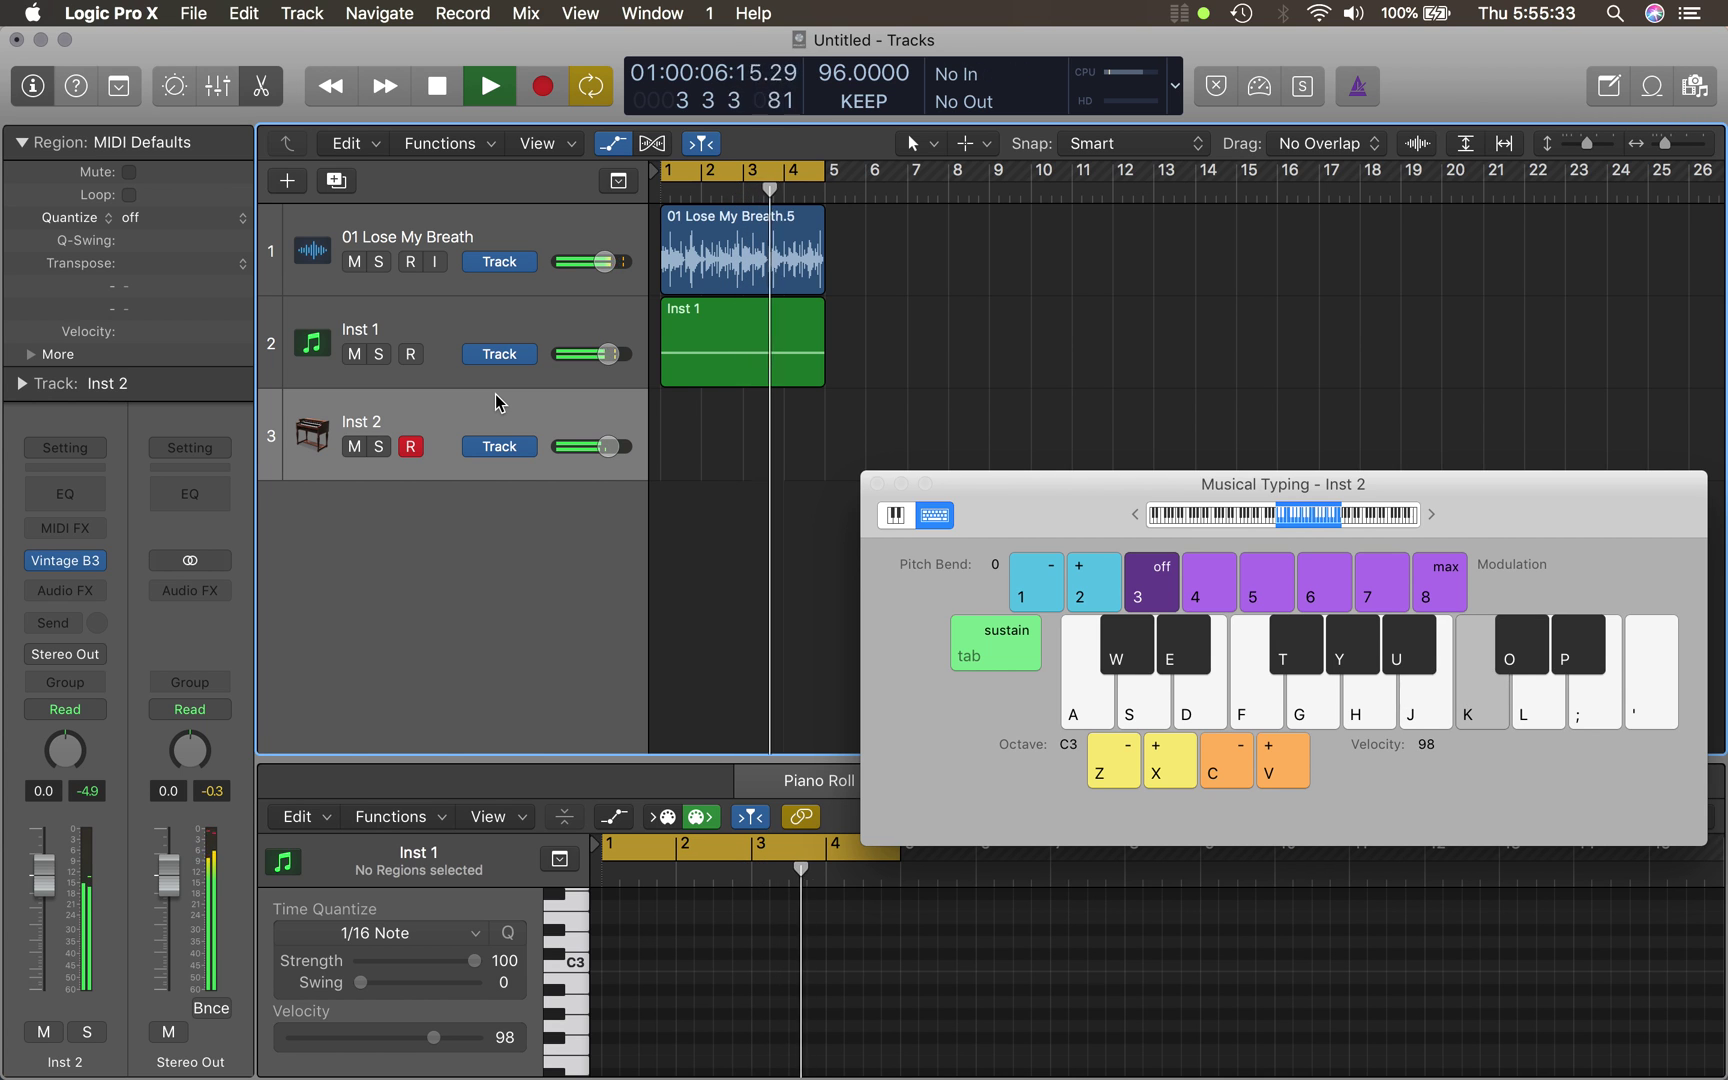
pyautogui.press('f')
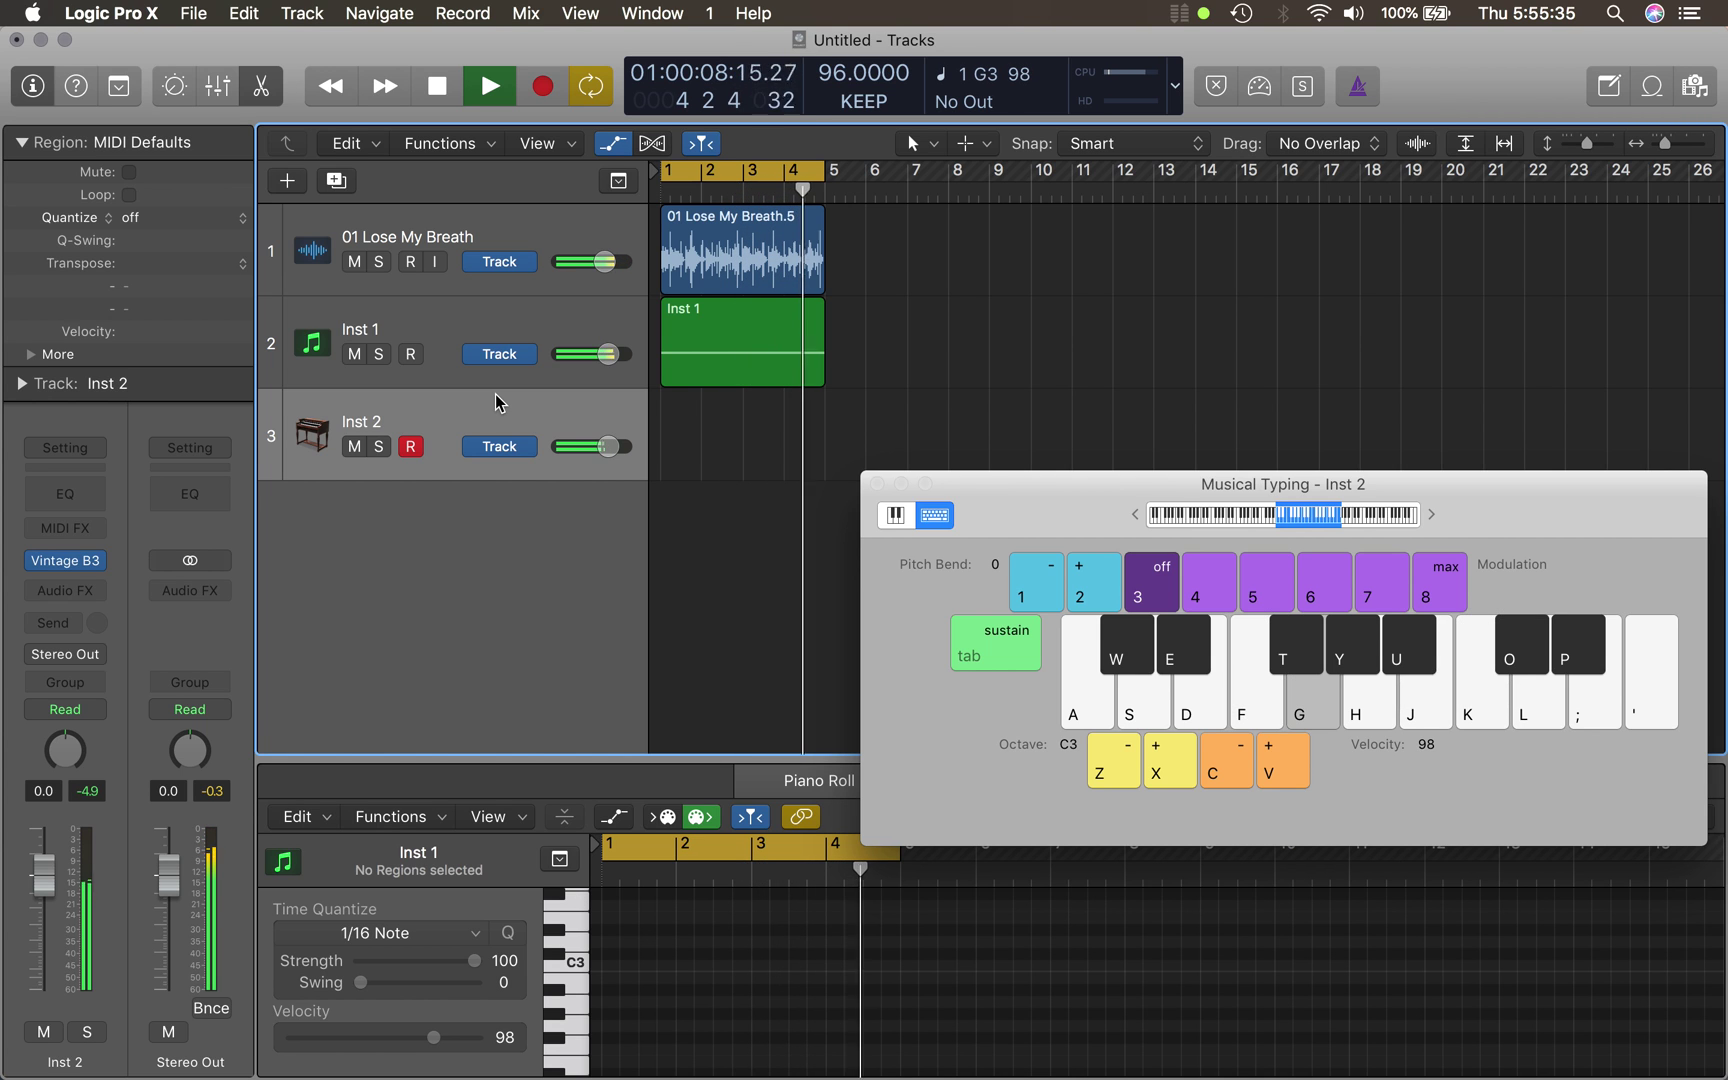
# - Try organ chords over the running loop on Inst 2, including C3 with B3 and D4 and an A minor chord
pyautogui.press('g')
pyautogui.press('j')
pyautogui.press('l')
pyautogui.press('a')
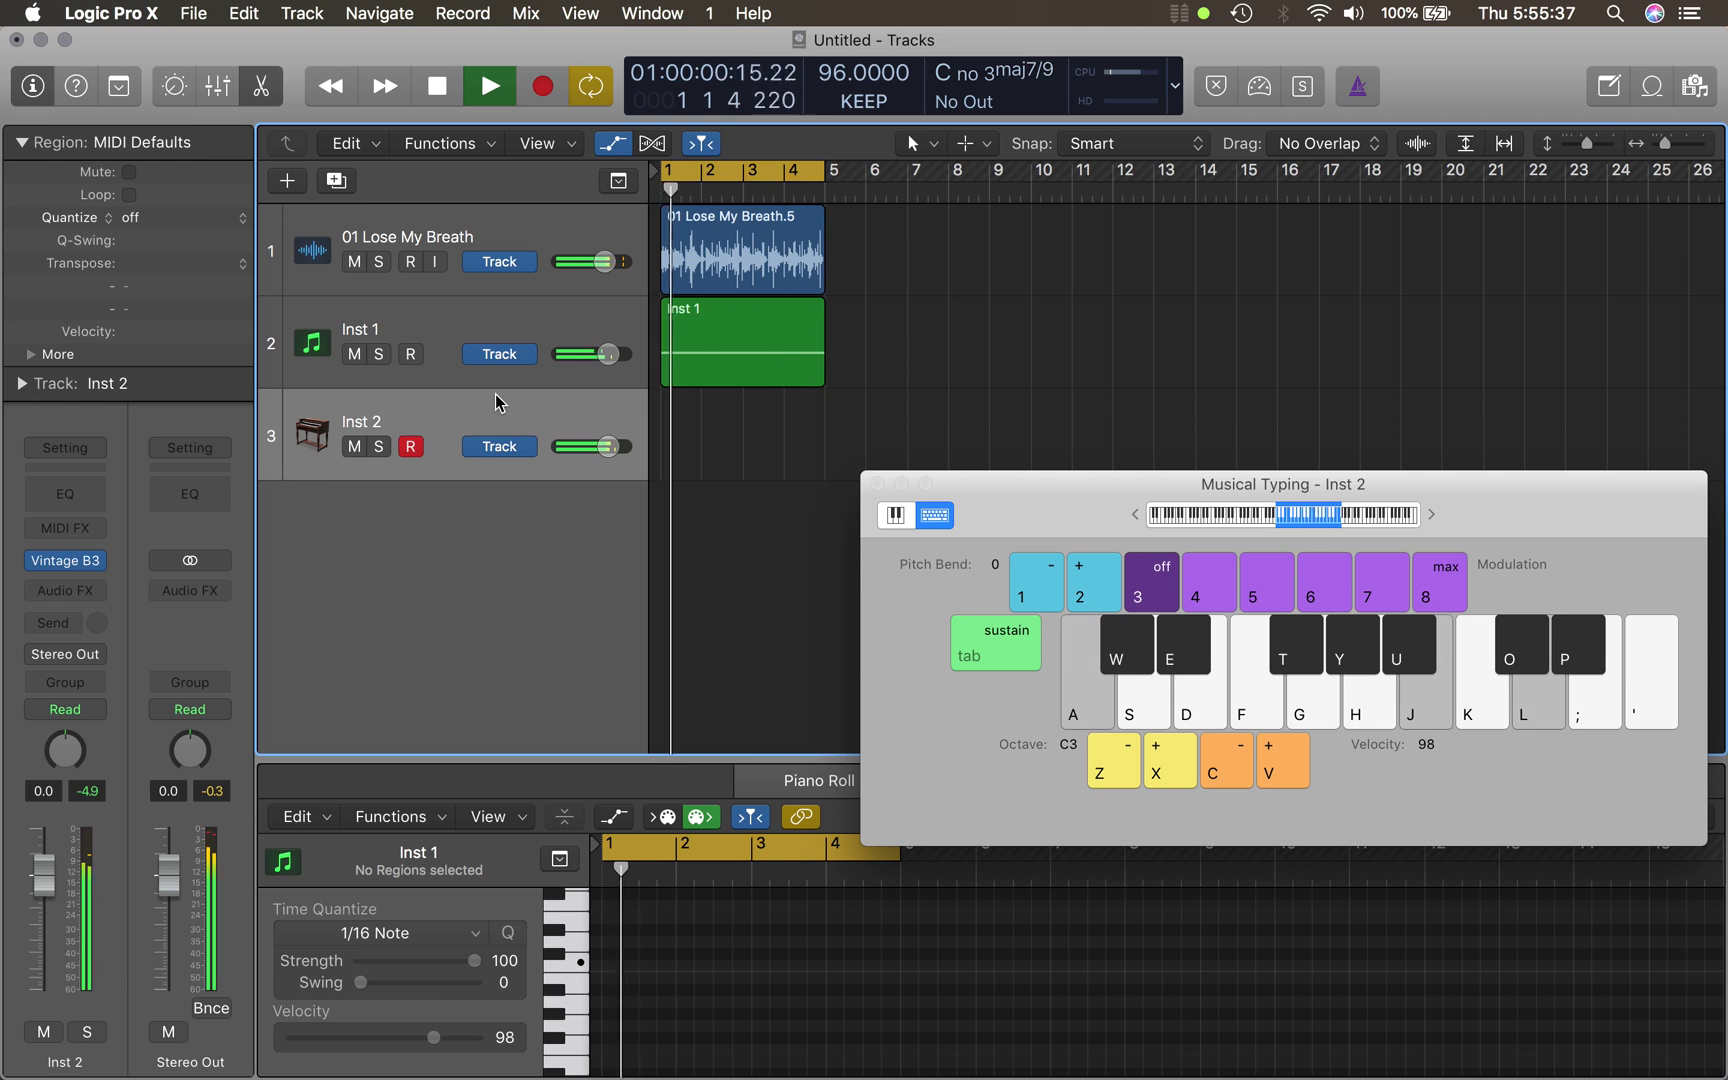
pyautogui.press('k')
pyautogui.press(';')
pyautogui.press('h')
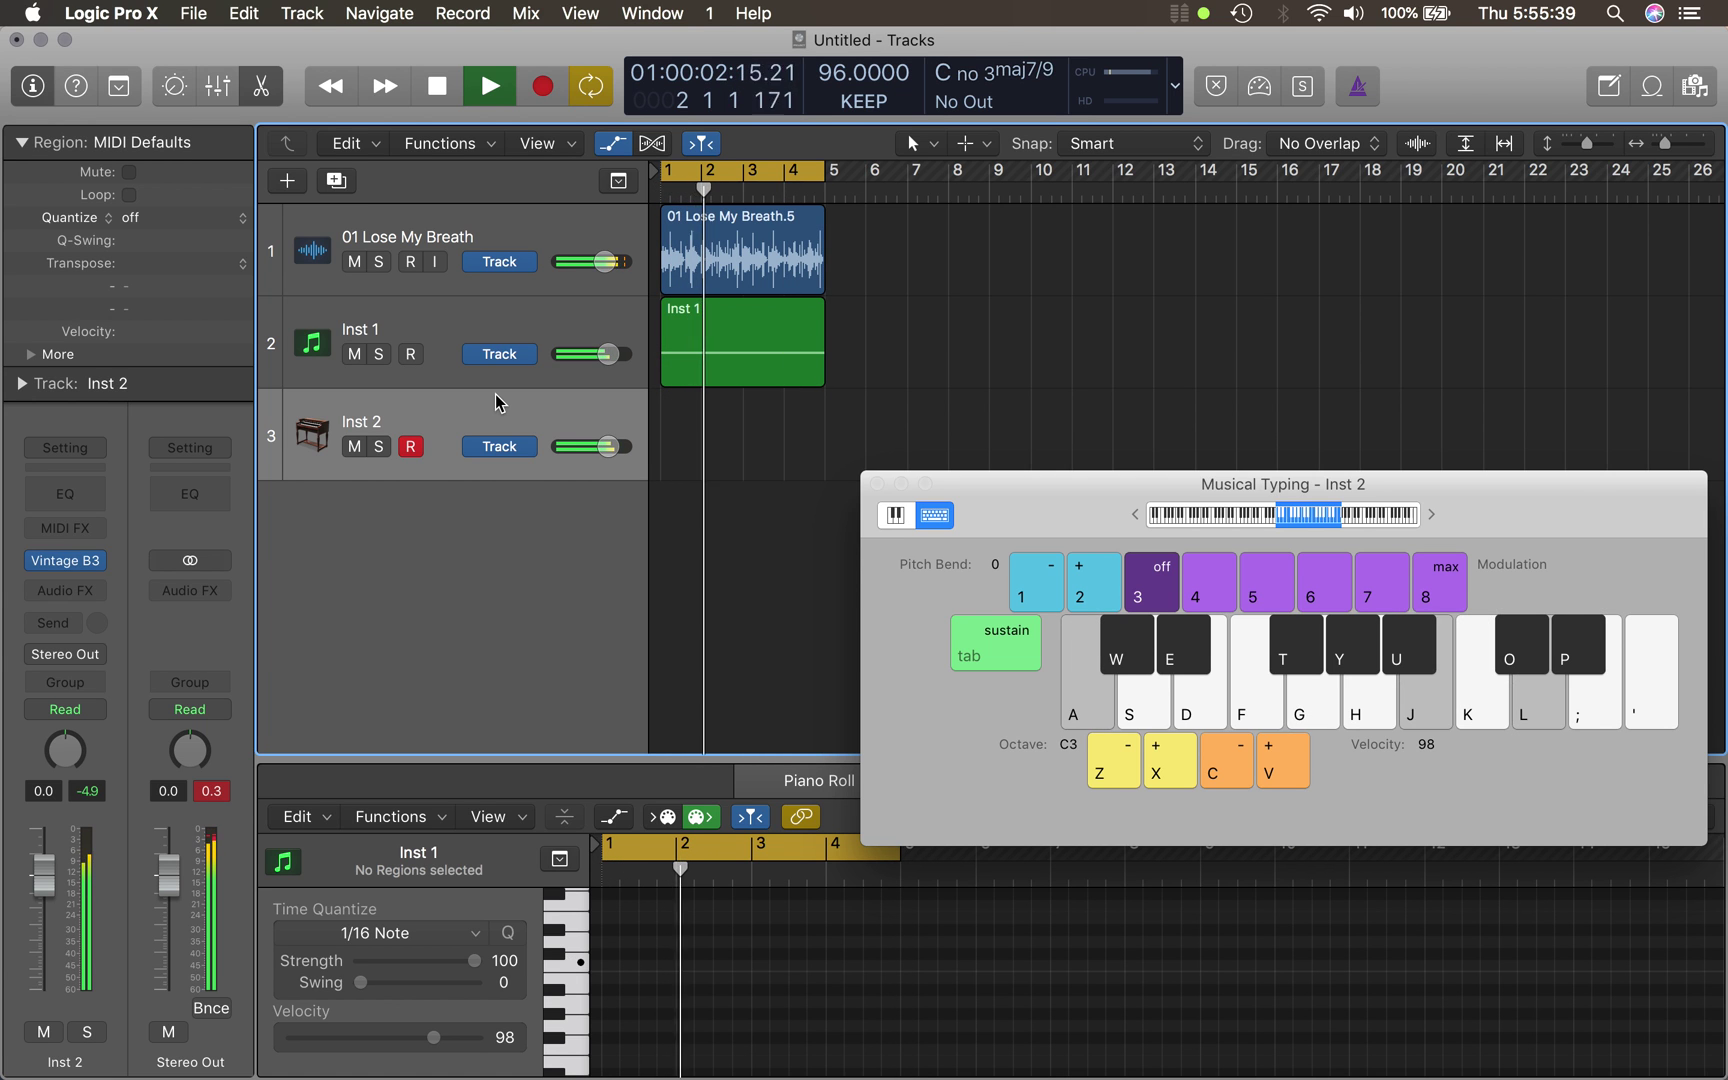
pyautogui.press('k')
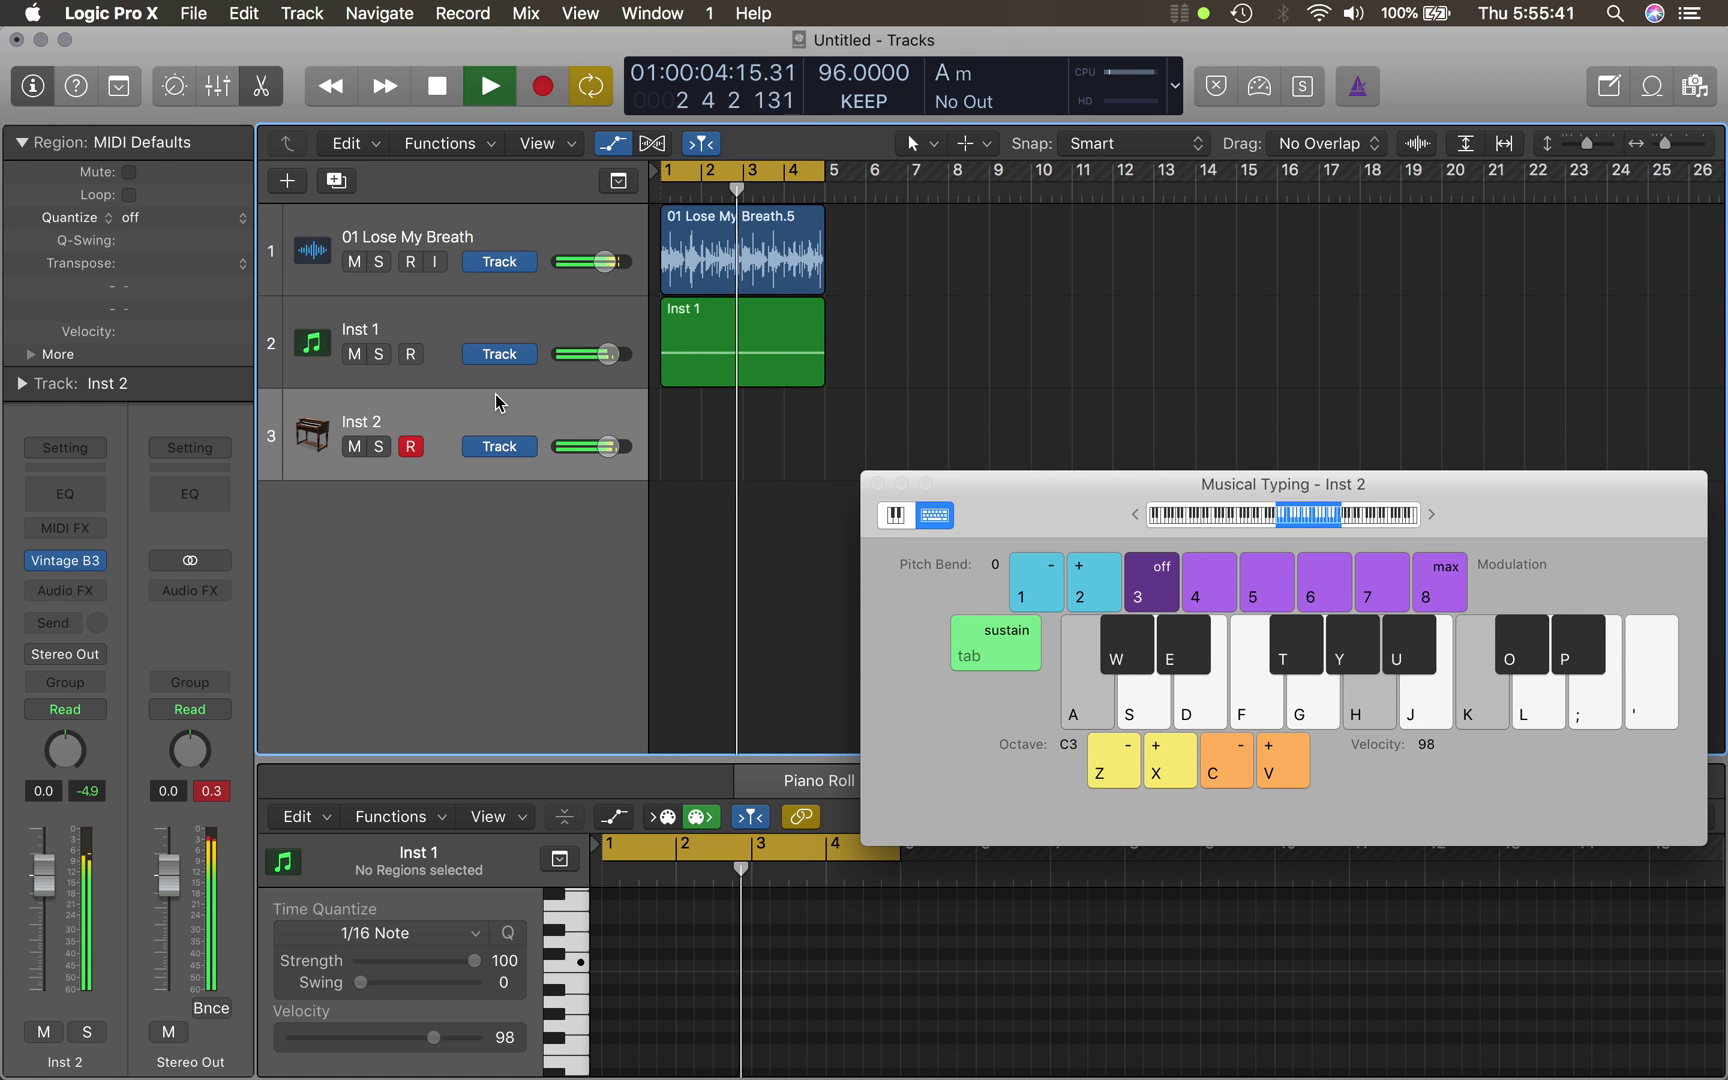
pyautogui.press(';')
pyautogui.press('j')
pyautogui.press('space')
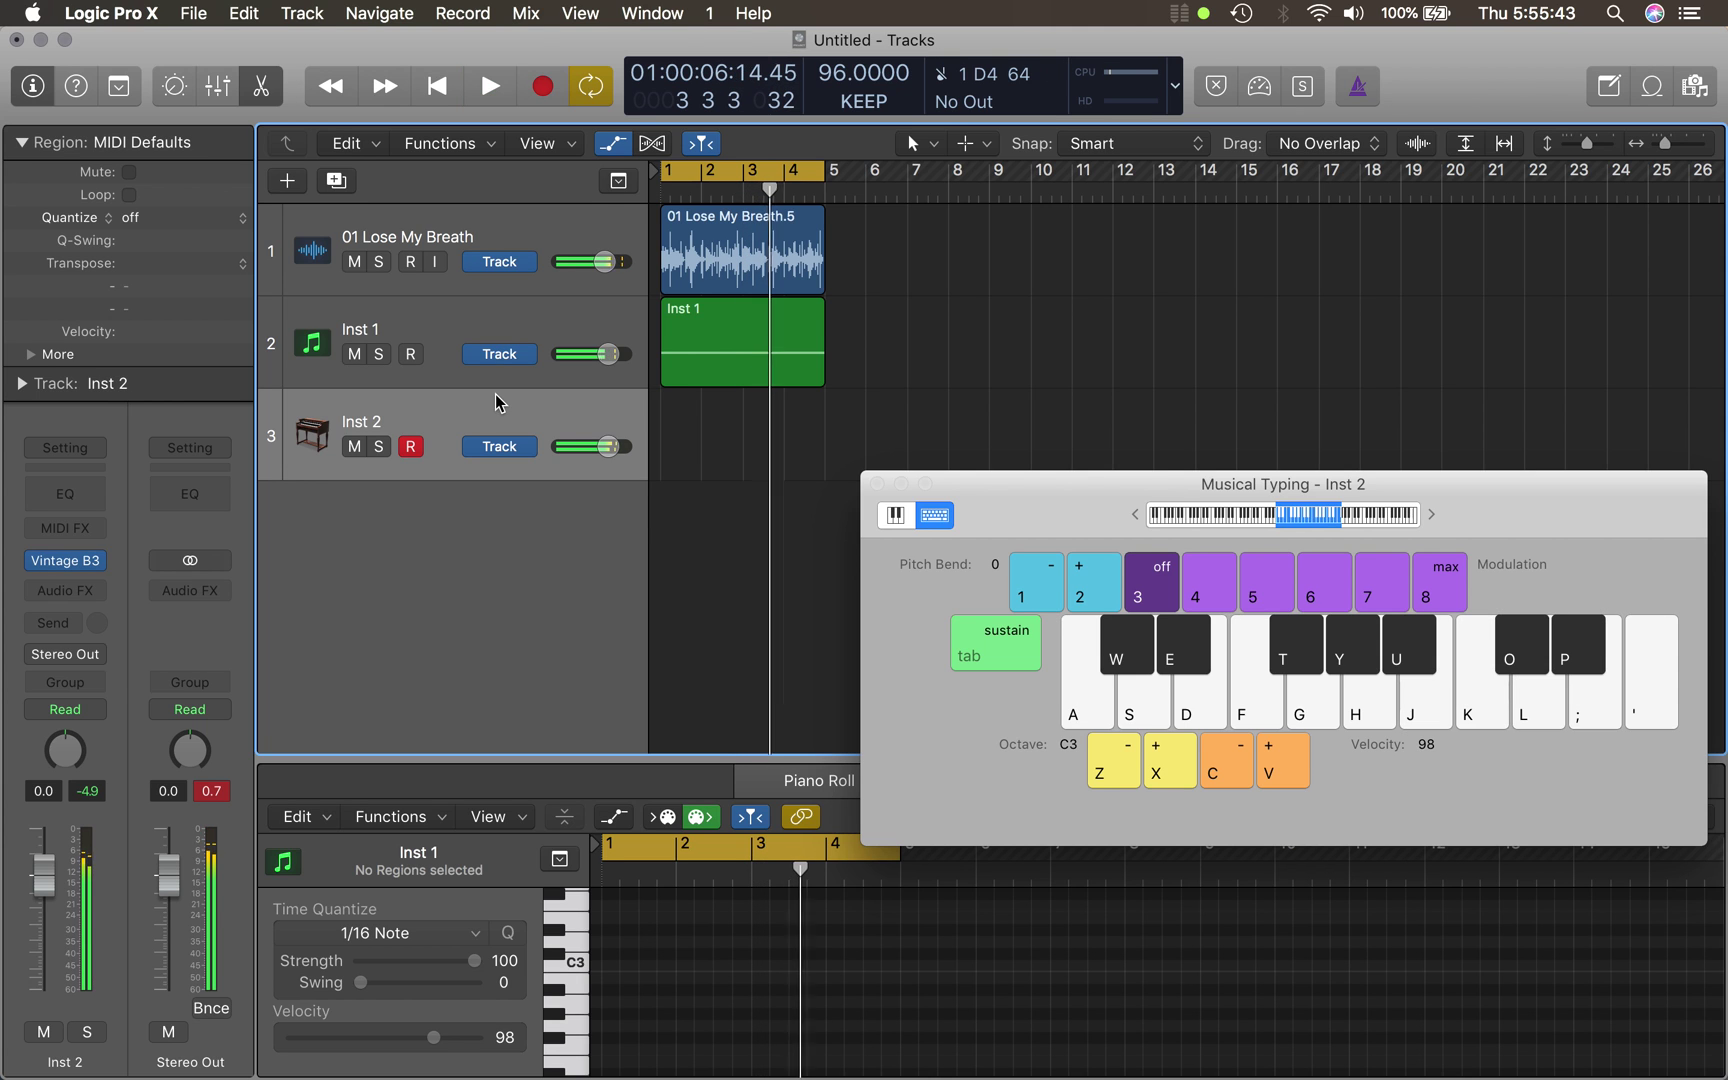
# - Return to the start, raise the Musical Typing octave to C5 and audition a C major chord on Inst 2
pyautogui.press('Return')
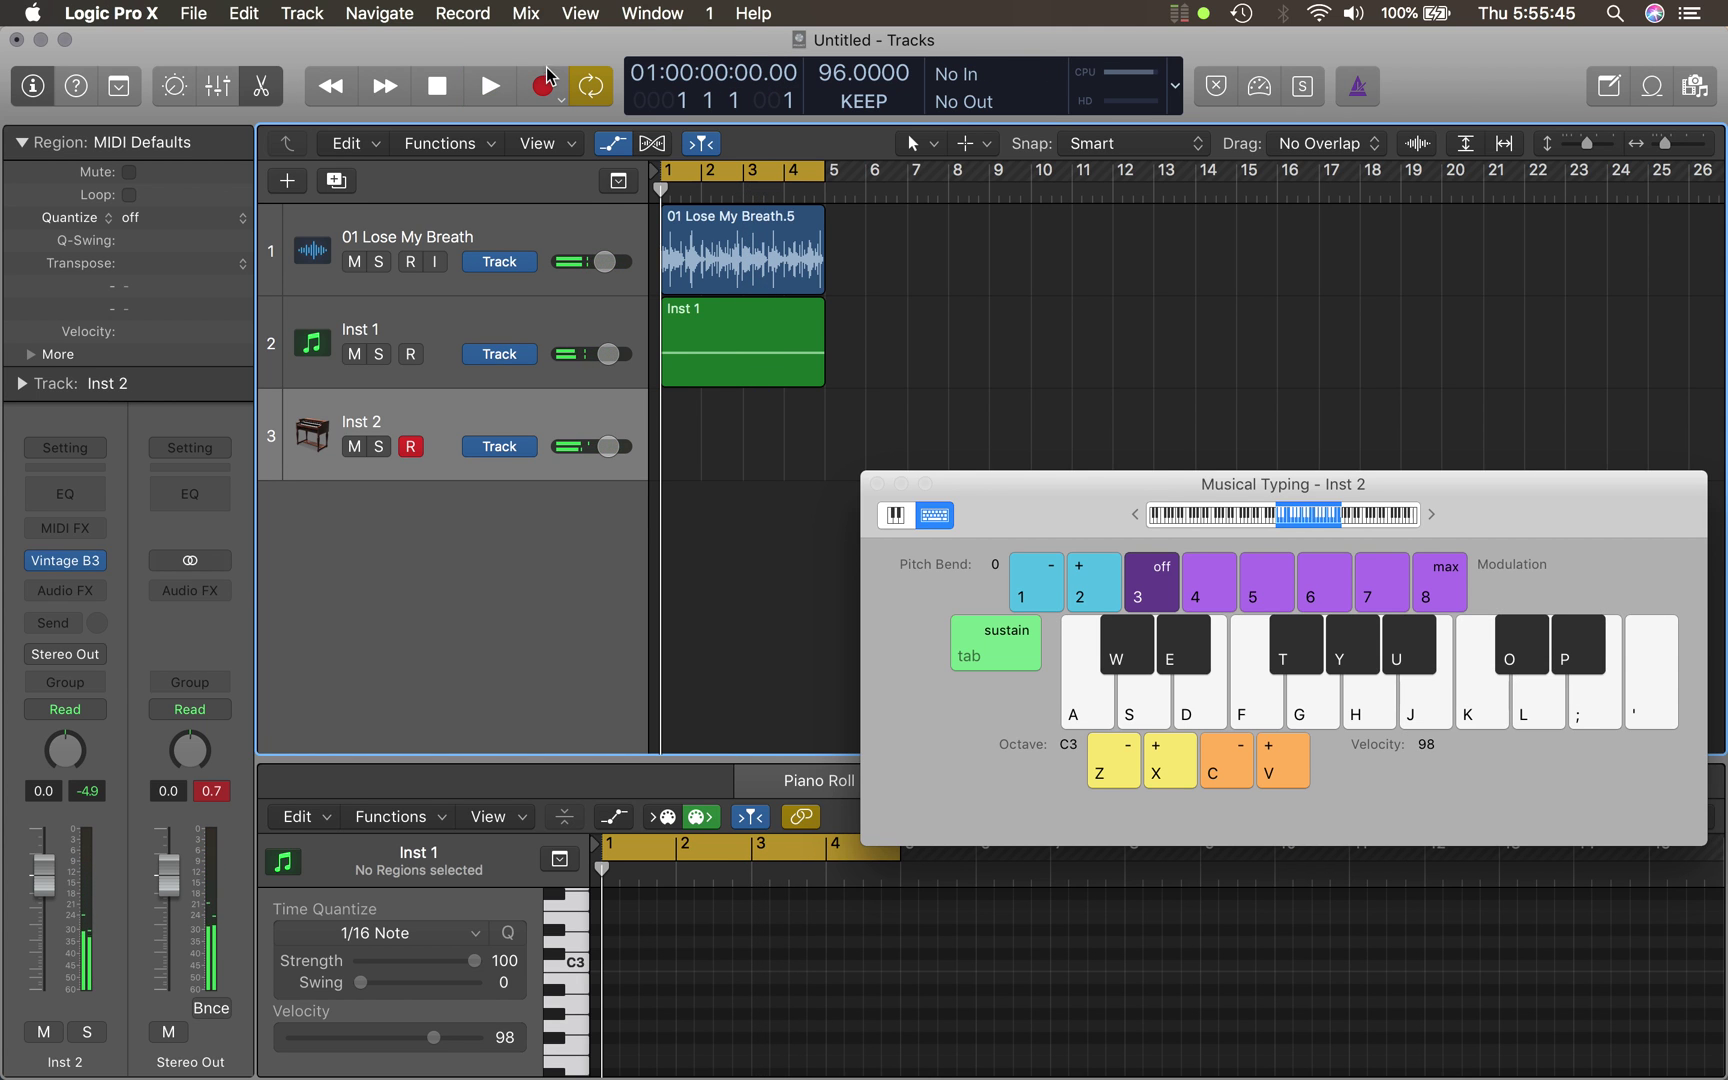
pyautogui.press('d')
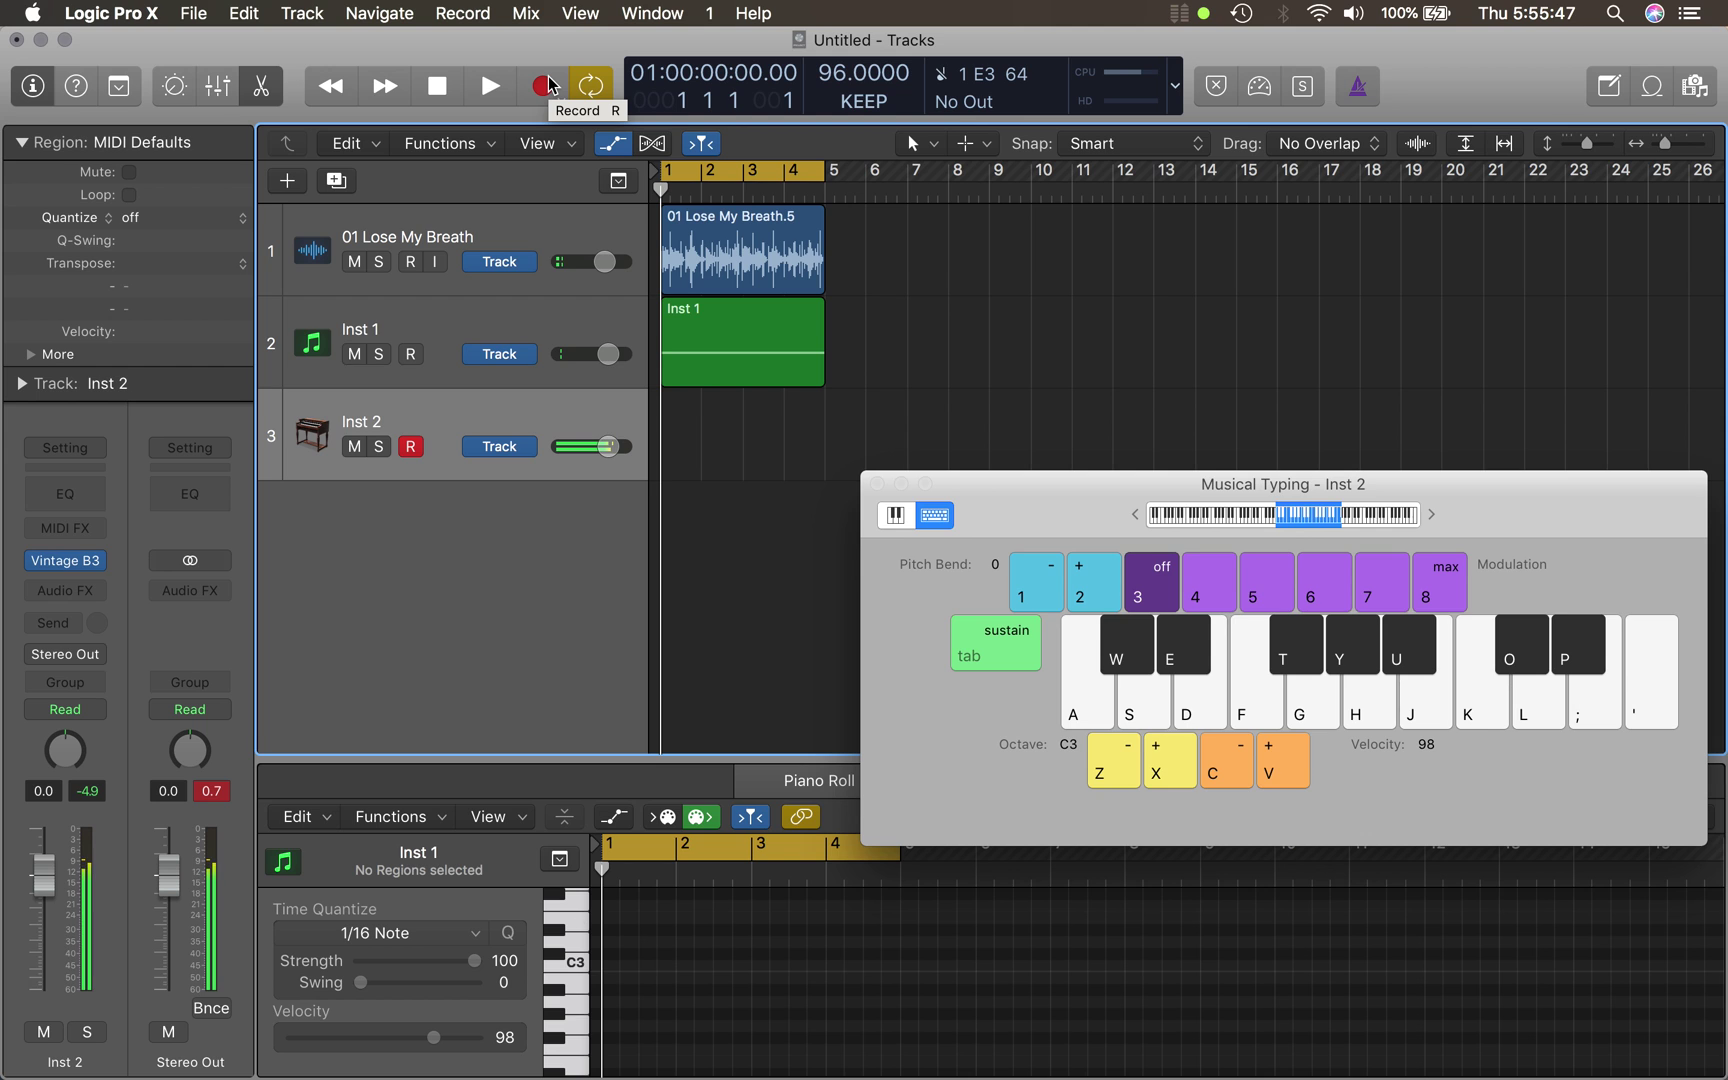
pyautogui.press('x')
pyautogui.press('x')
pyautogui.press('a')
pyautogui.press('d')
pyautogui.press('g')
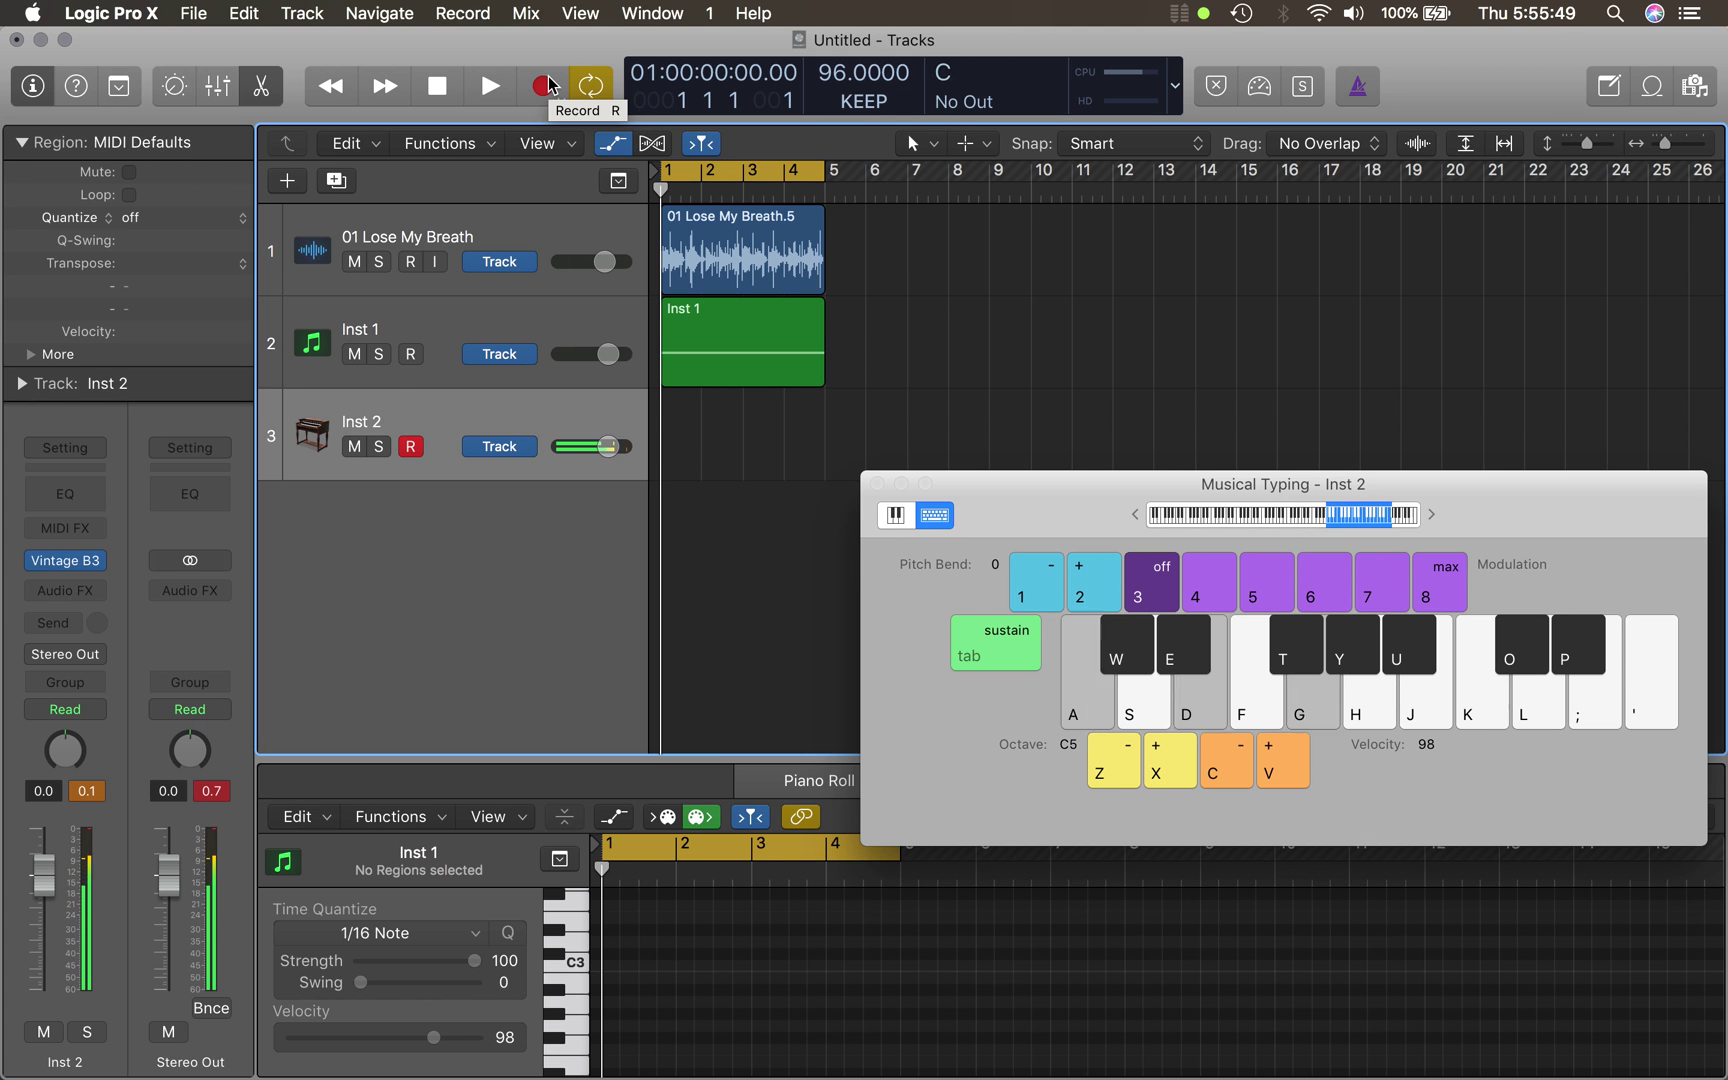
# - Record two short C major organ chords (C5, E5, G5) in bar 1 of the Inst 2 track
pyautogui.click(546, 86)
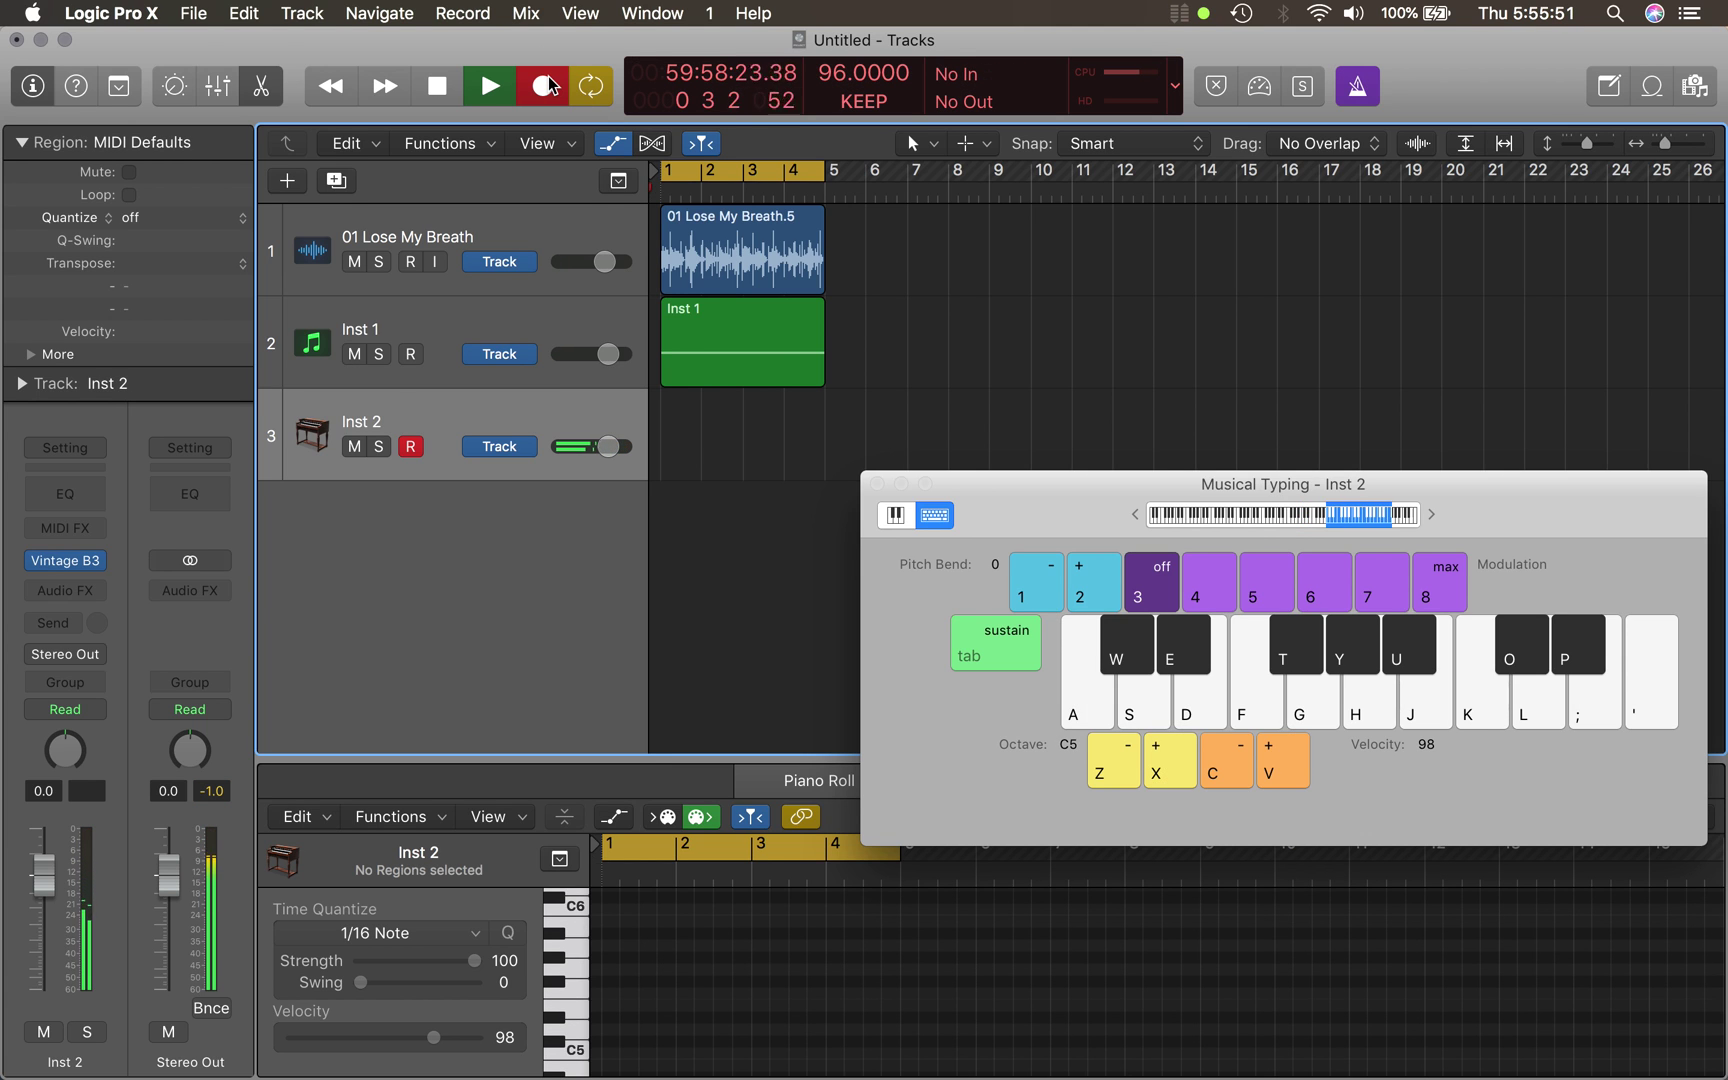
pyautogui.press('a')
pyautogui.press('d')
pyautogui.press('g')
pyautogui.press('a')
pyautogui.press('d')
pyautogui.press('g')
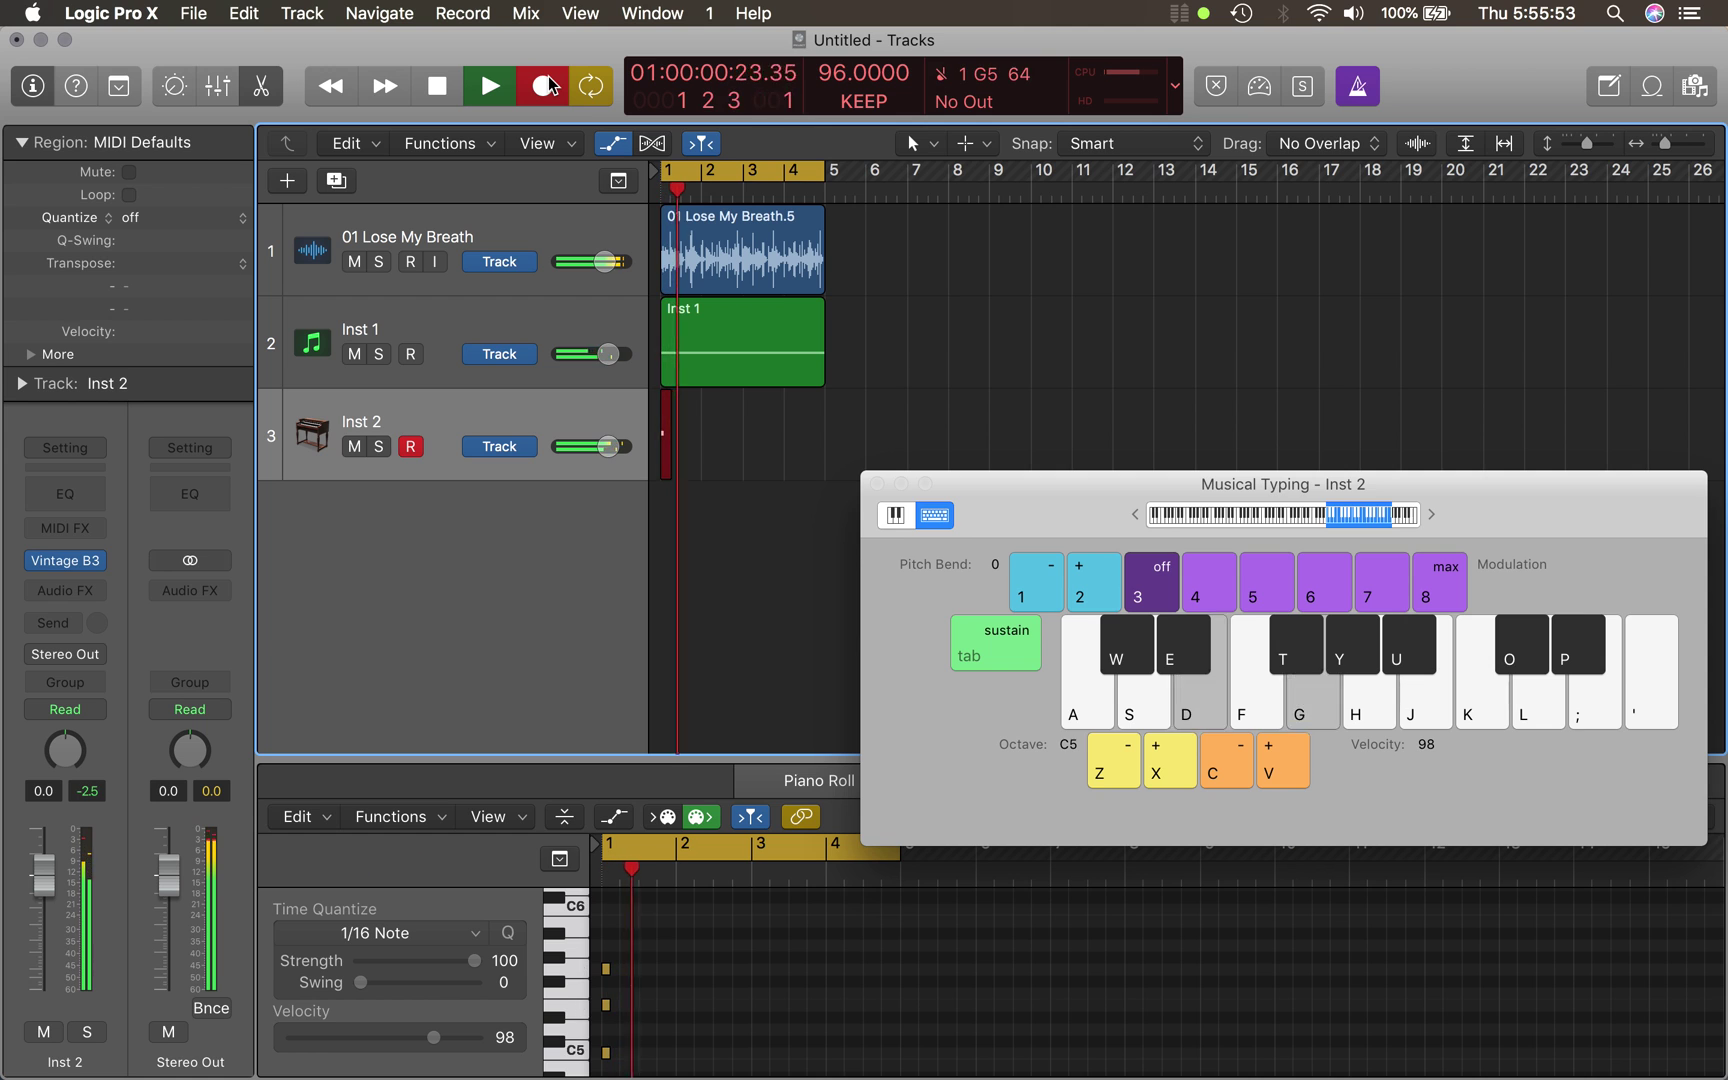
pyautogui.click(548, 86)
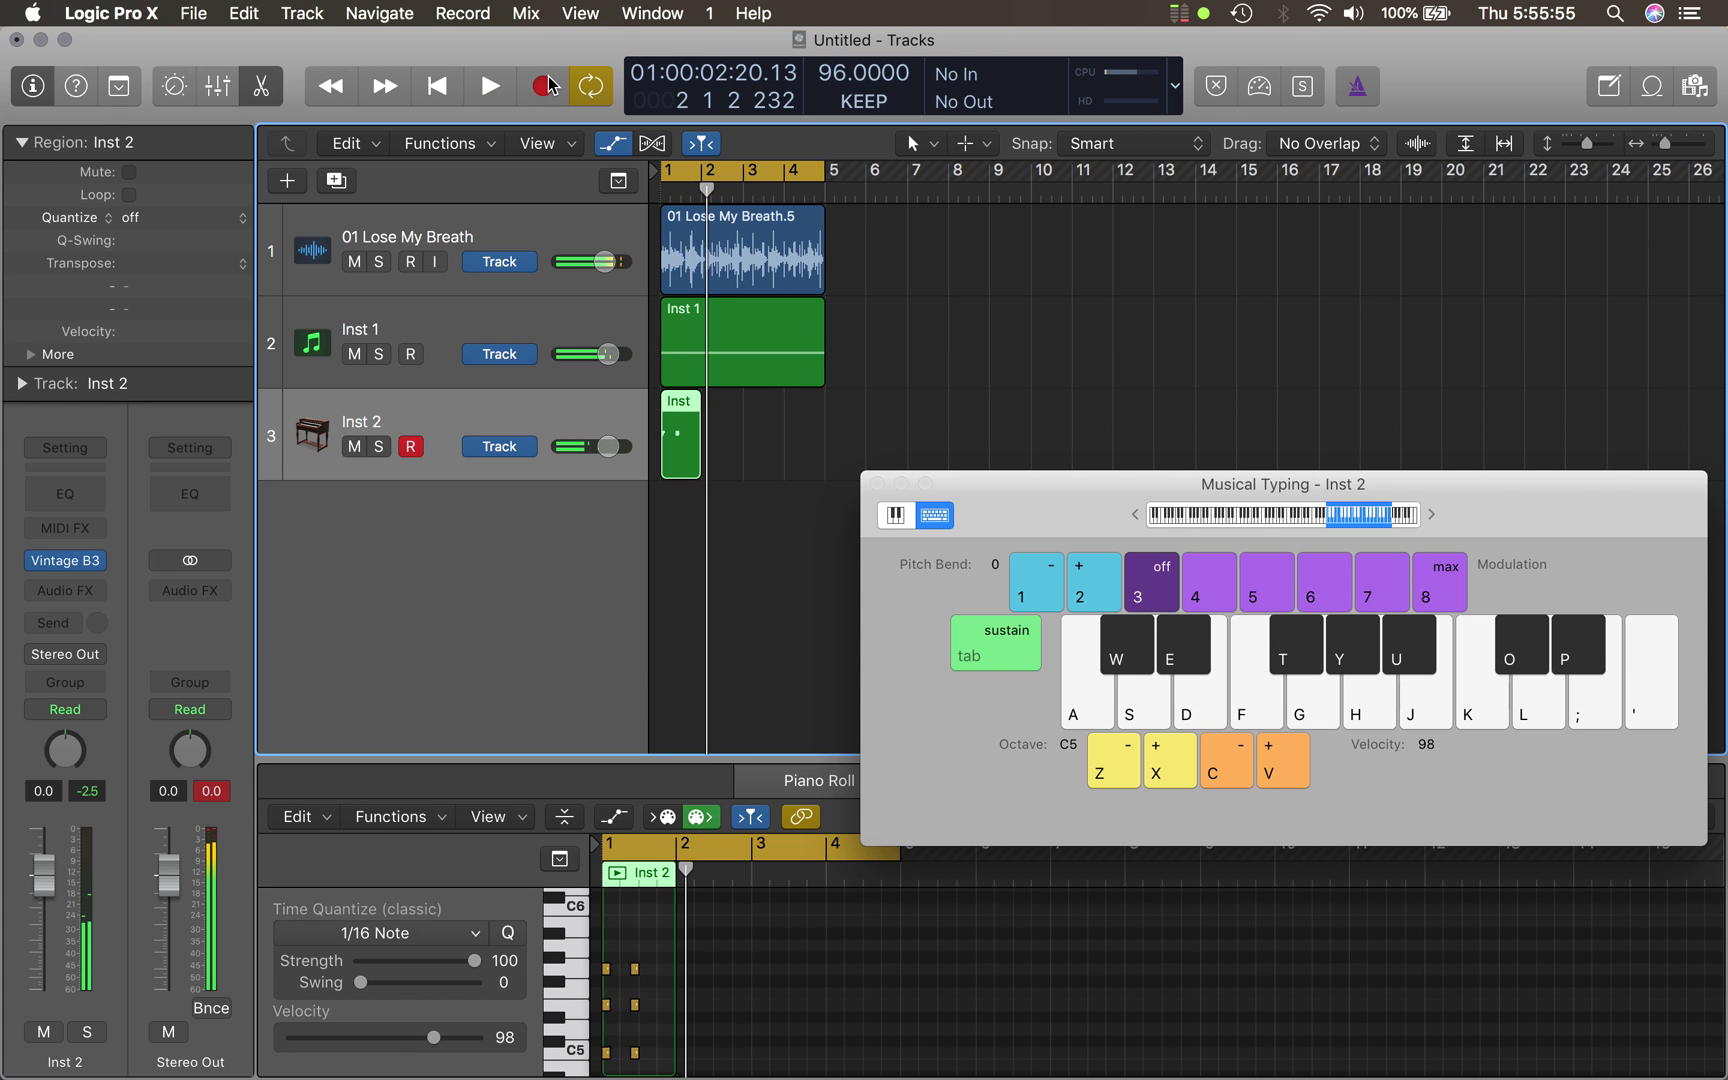
# - Remove the recorded chord region from Inst 2 and audition a descending organ line from C5 to G4 with the Musical Typing octave at C4
pyautogui.press('Return')
pyautogui.press('k')
pyautogui.press('j')
pyautogui.press('z')
pyautogui.press('k')
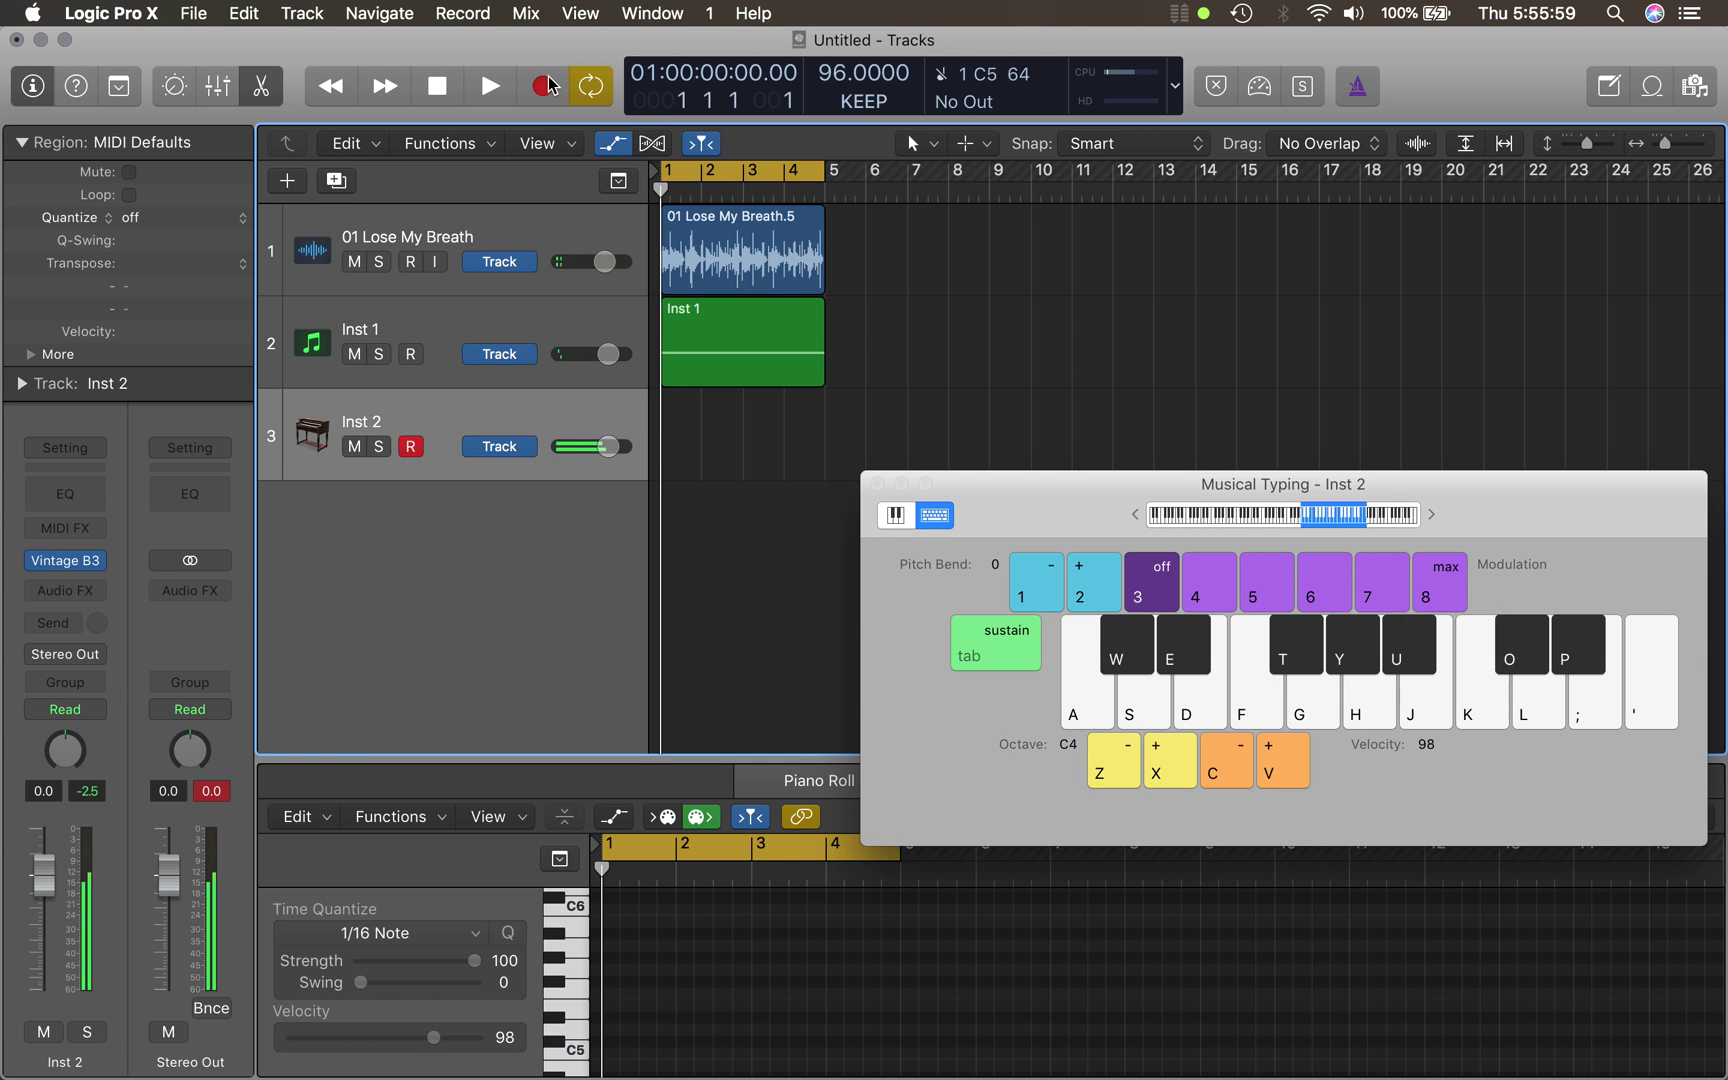
pyautogui.press('h')
pyautogui.press('g')
# - Record a four-bar single-note organ melody on Inst 2: C5, B4, A4, B4, C5, B4, A4, G4, E4, F4, G4
pyautogui.click(541, 89)
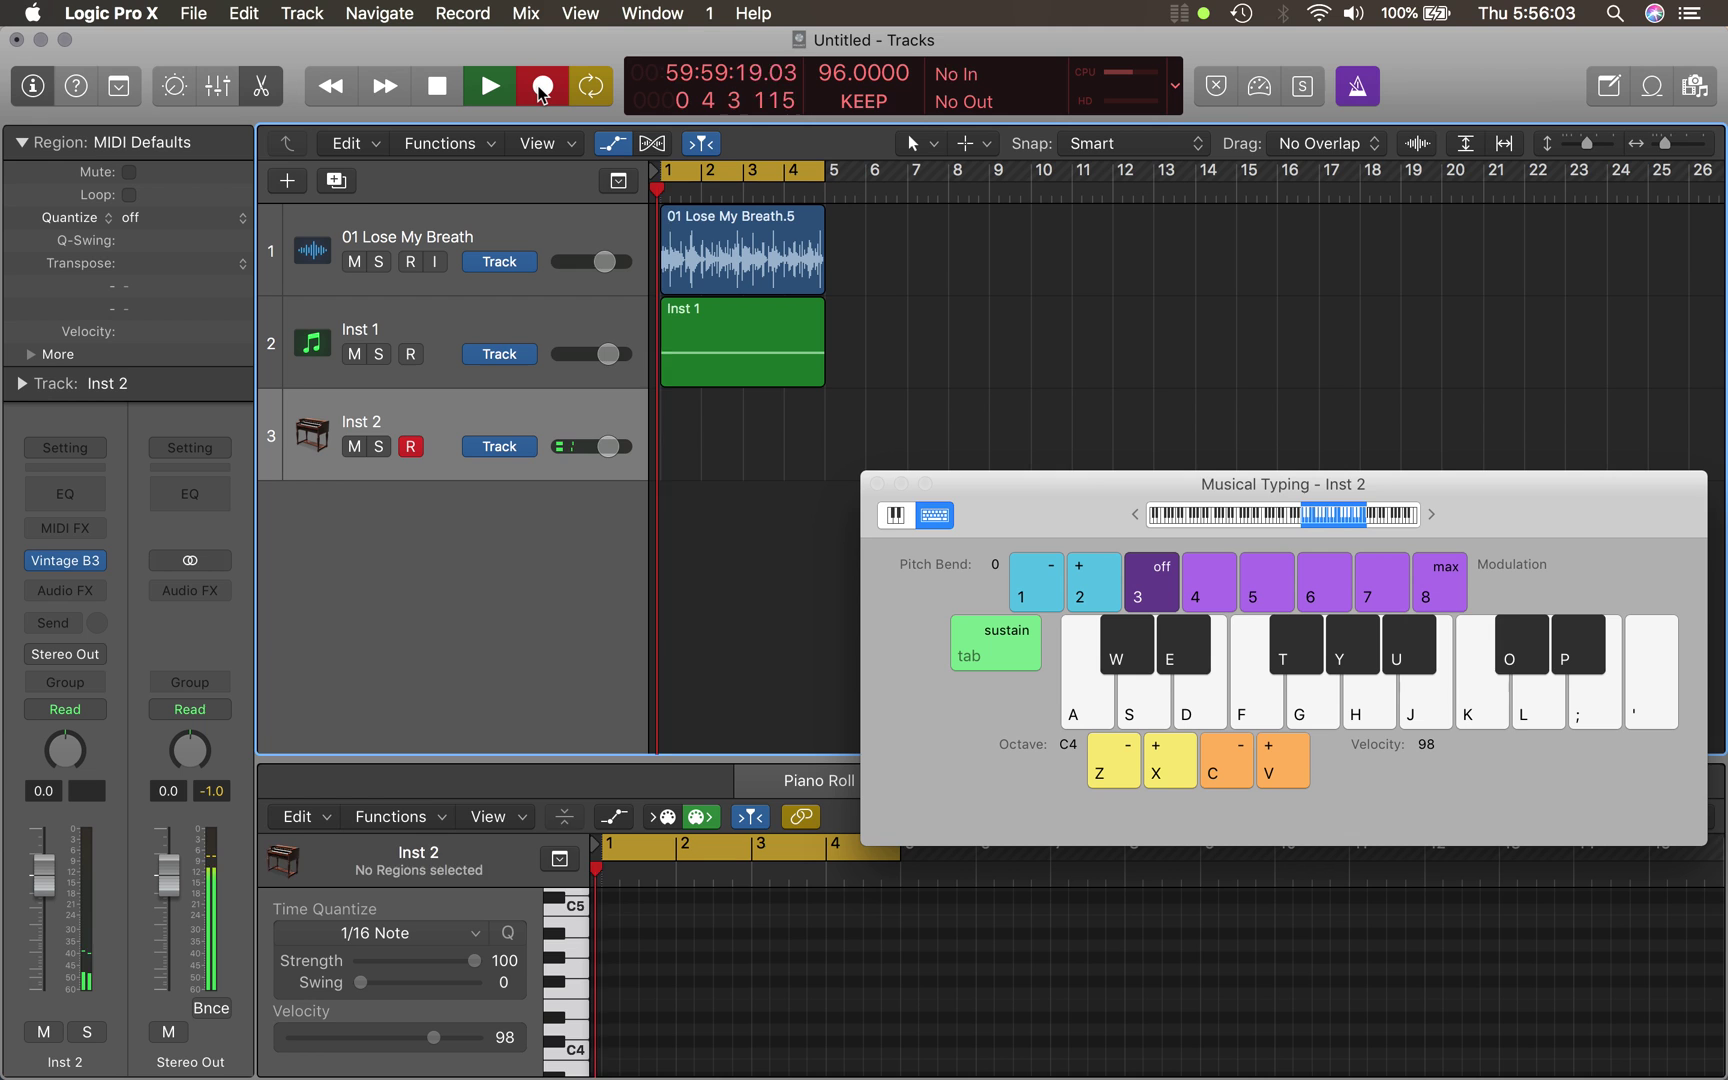
pyautogui.press('k')
pyautogui.press('j')
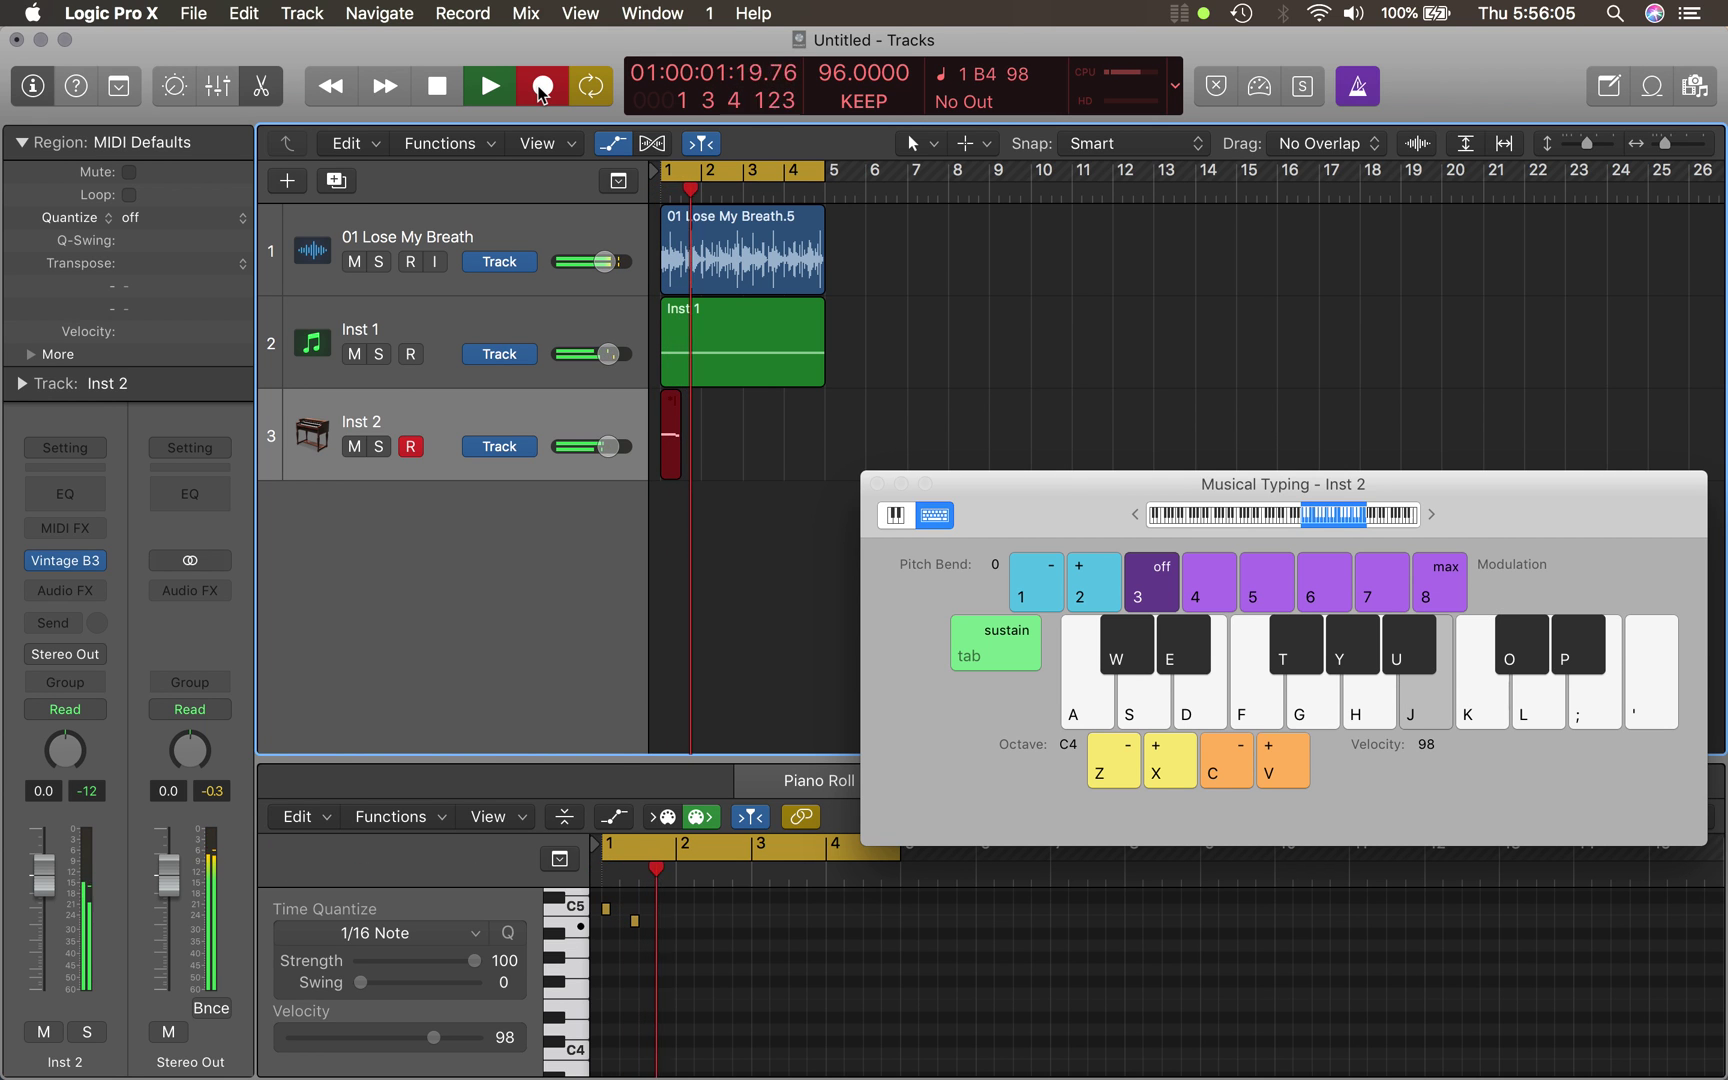
pyautogui.press('h')
pyautogui.press('j')
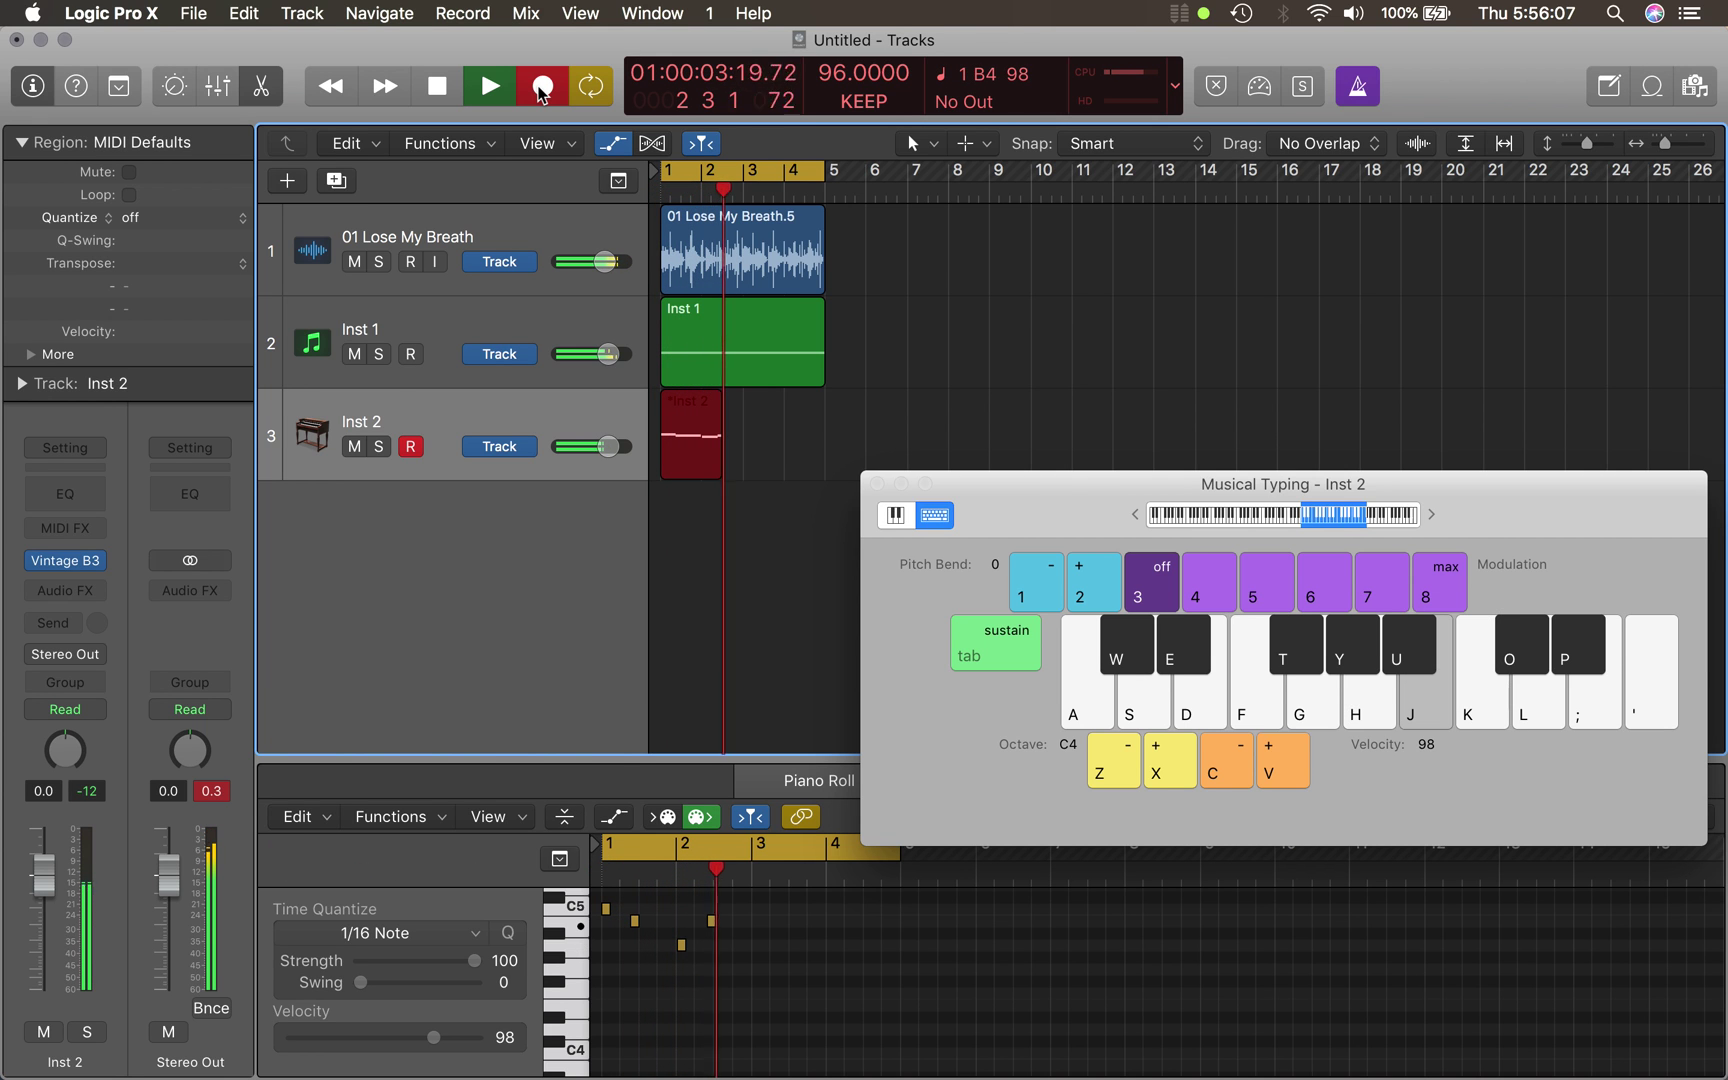
pyautogui.press('k')
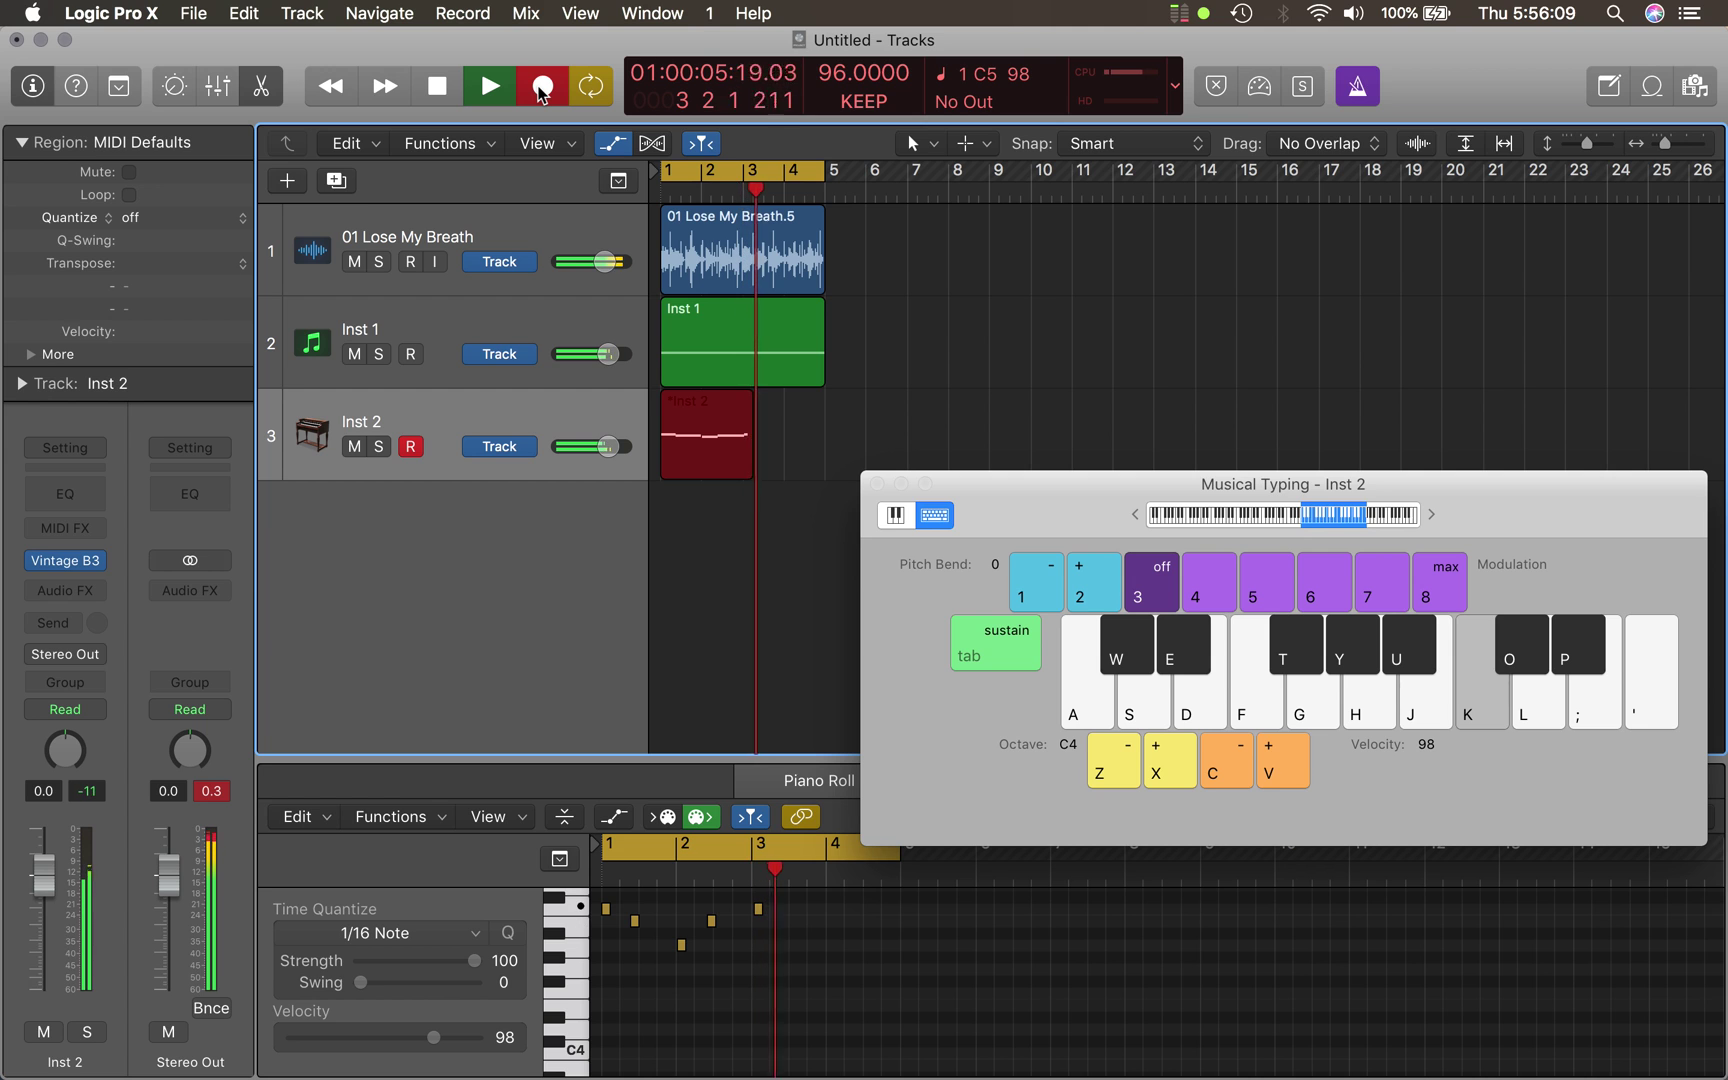
pyautogui.press('j')
pyautogui.press('h')
pyautogui.press('g')
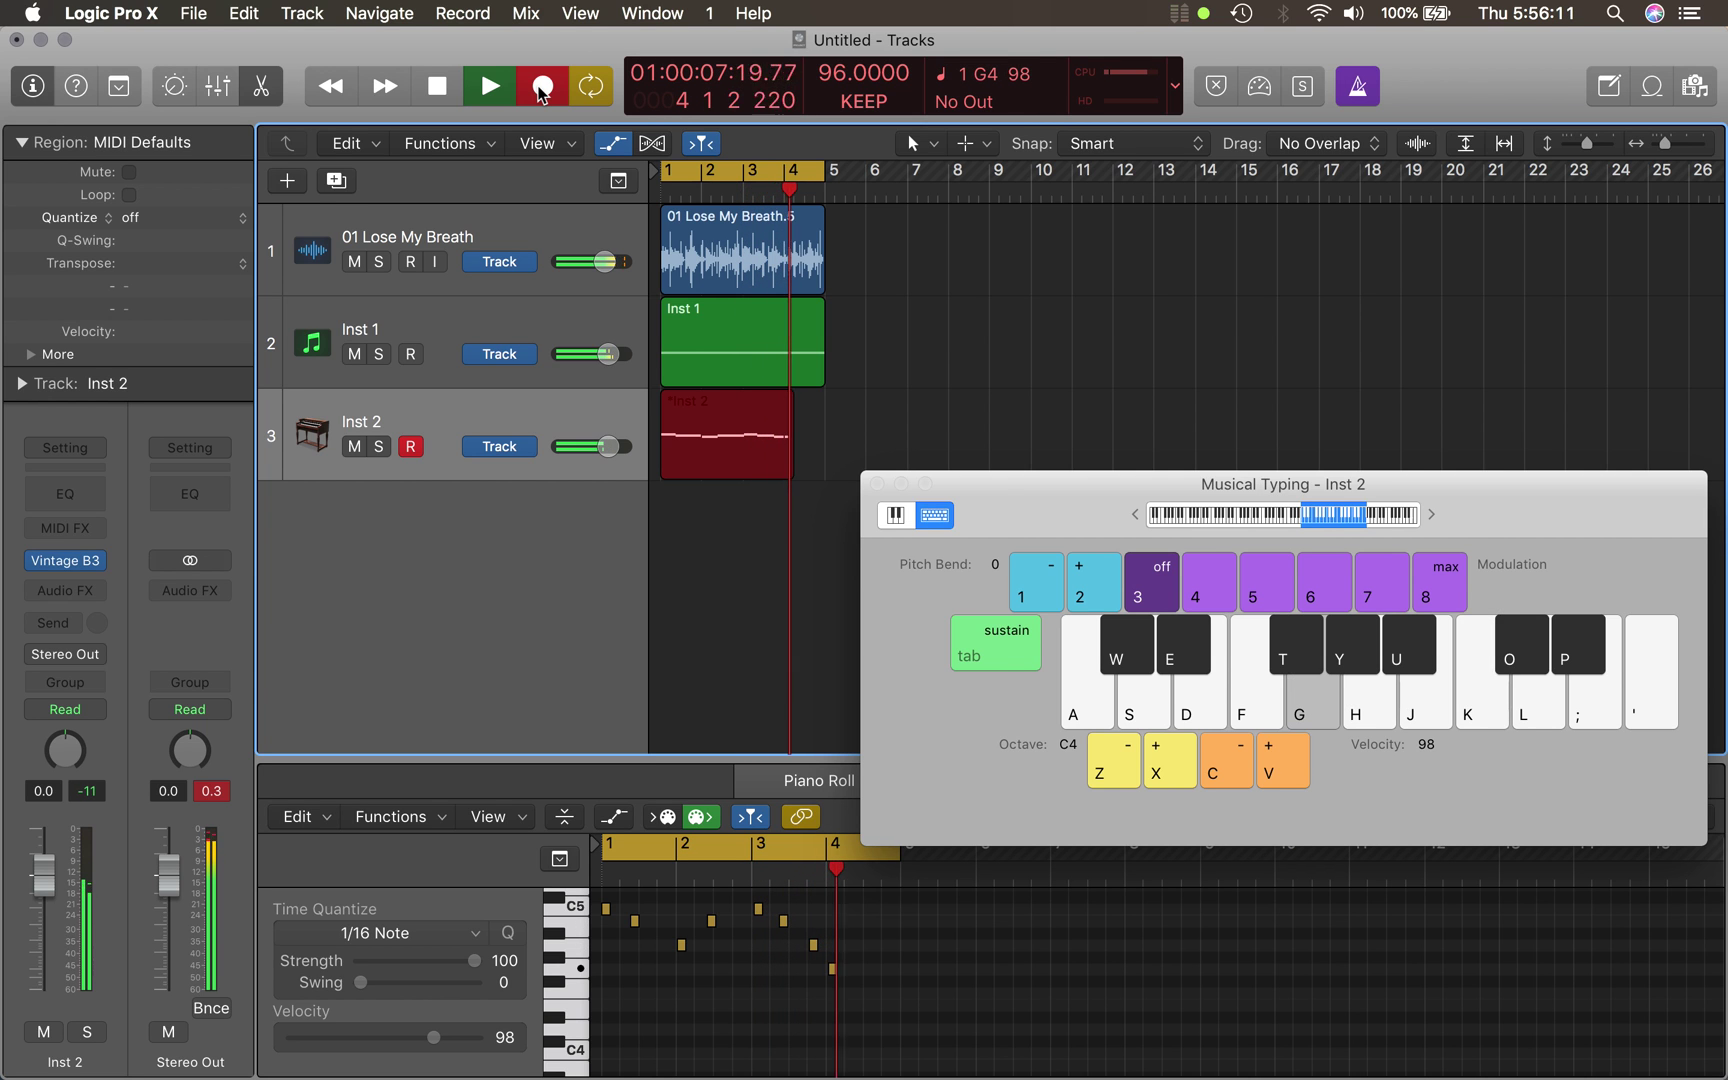
pyautogui.press('d')
pyautogui.press('f')
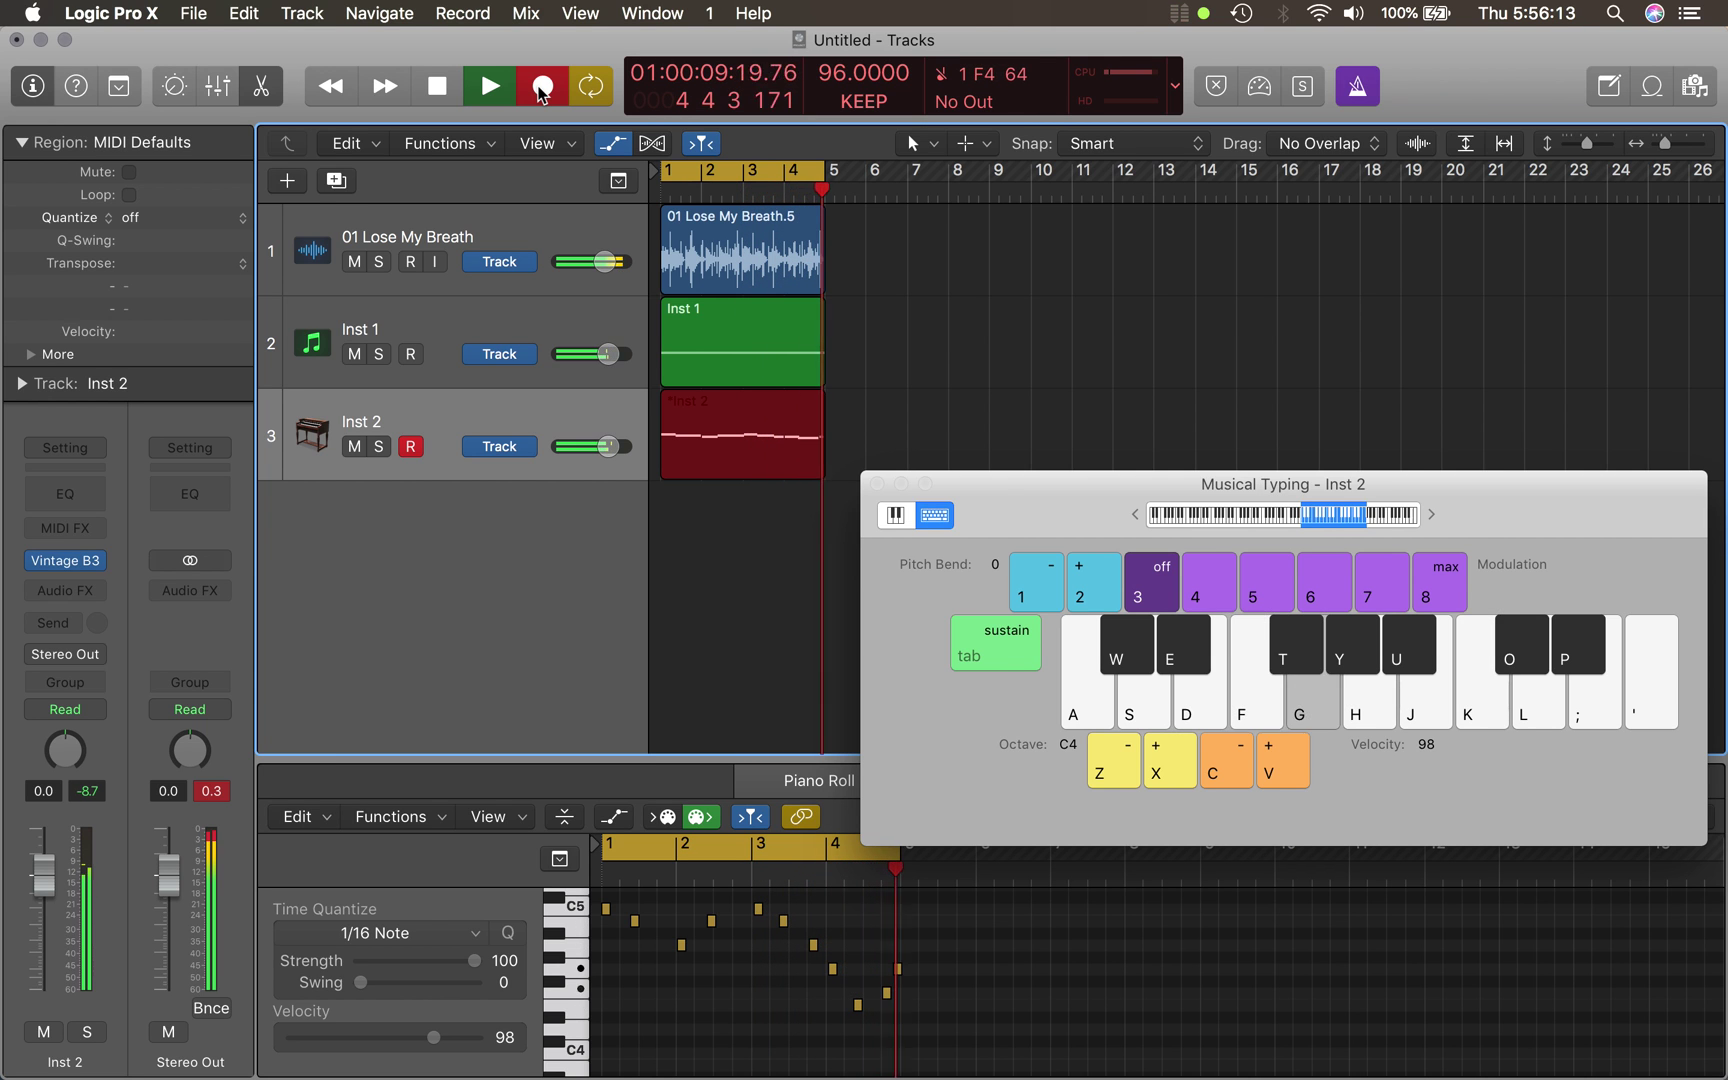
pyautogui.press('g')
pyautogui.press('space')
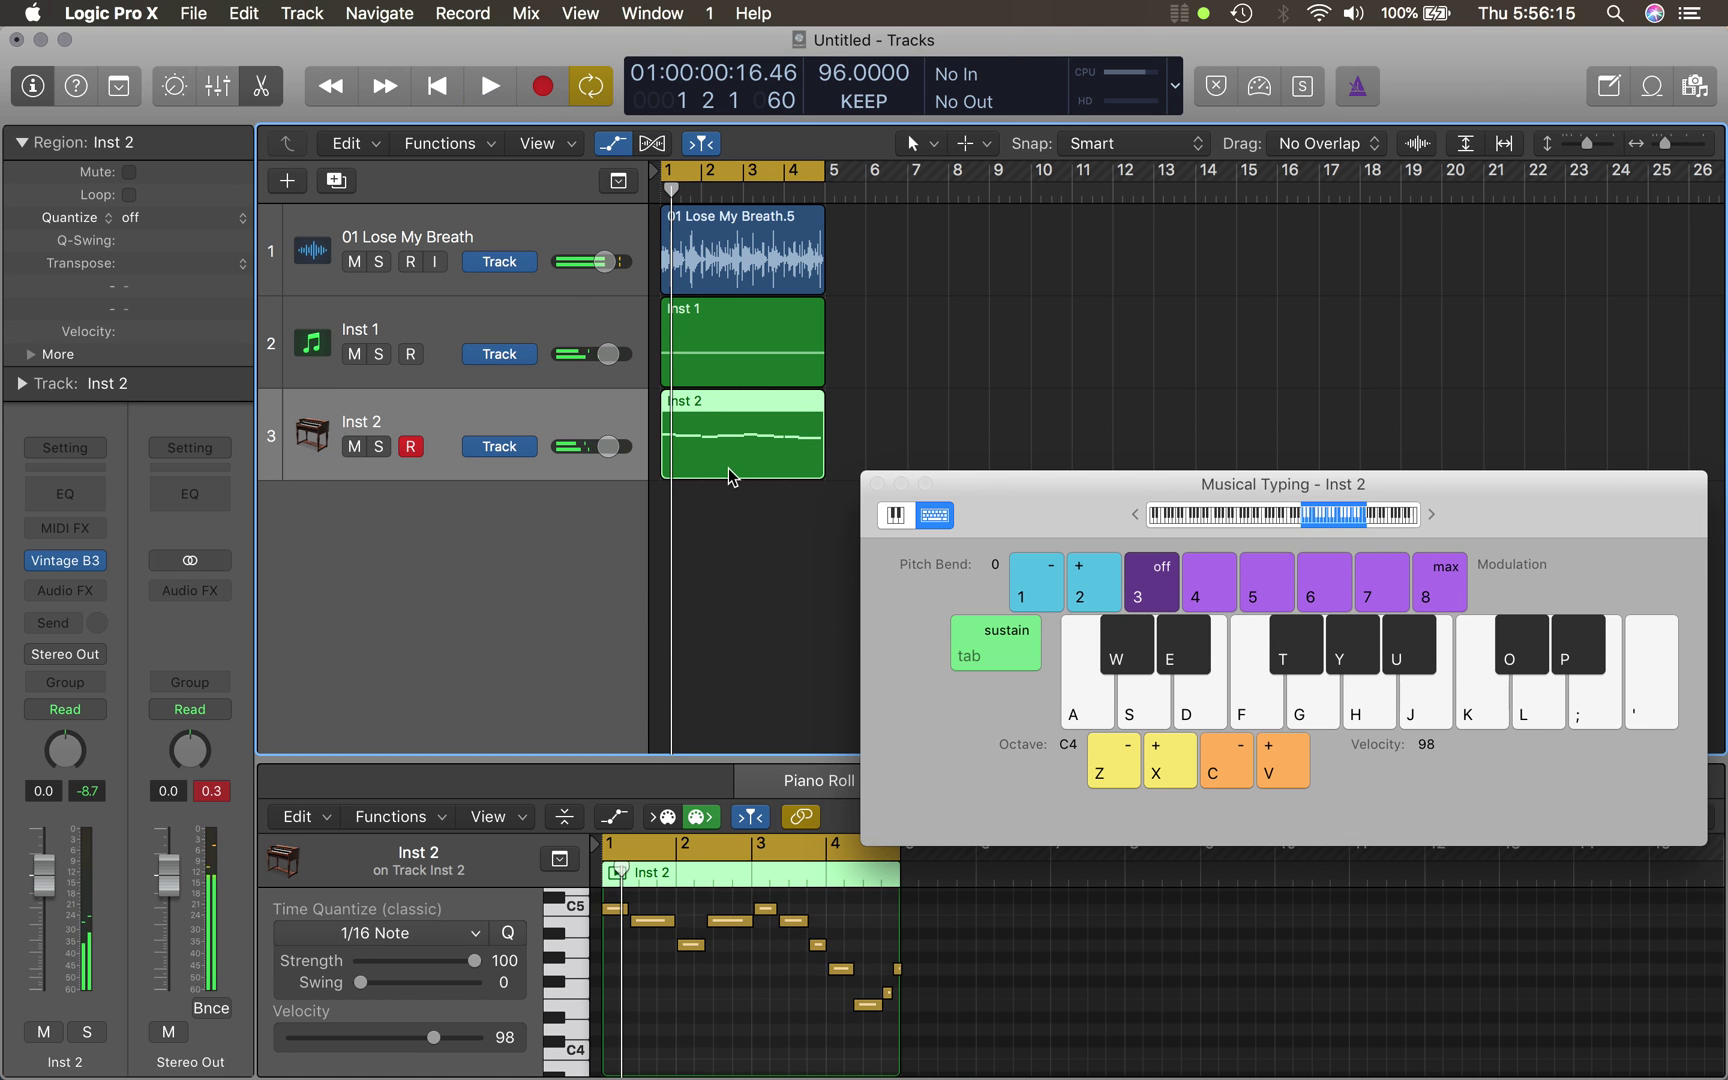
# - Quantize the Inst 2 melody region to 1/8 Note and play it back against the loop
pyautogui.doubleClick(680, 455)
pyautogui.click(218, 217)
pyautogui.click(235, 309)
pyautogui.press('space')
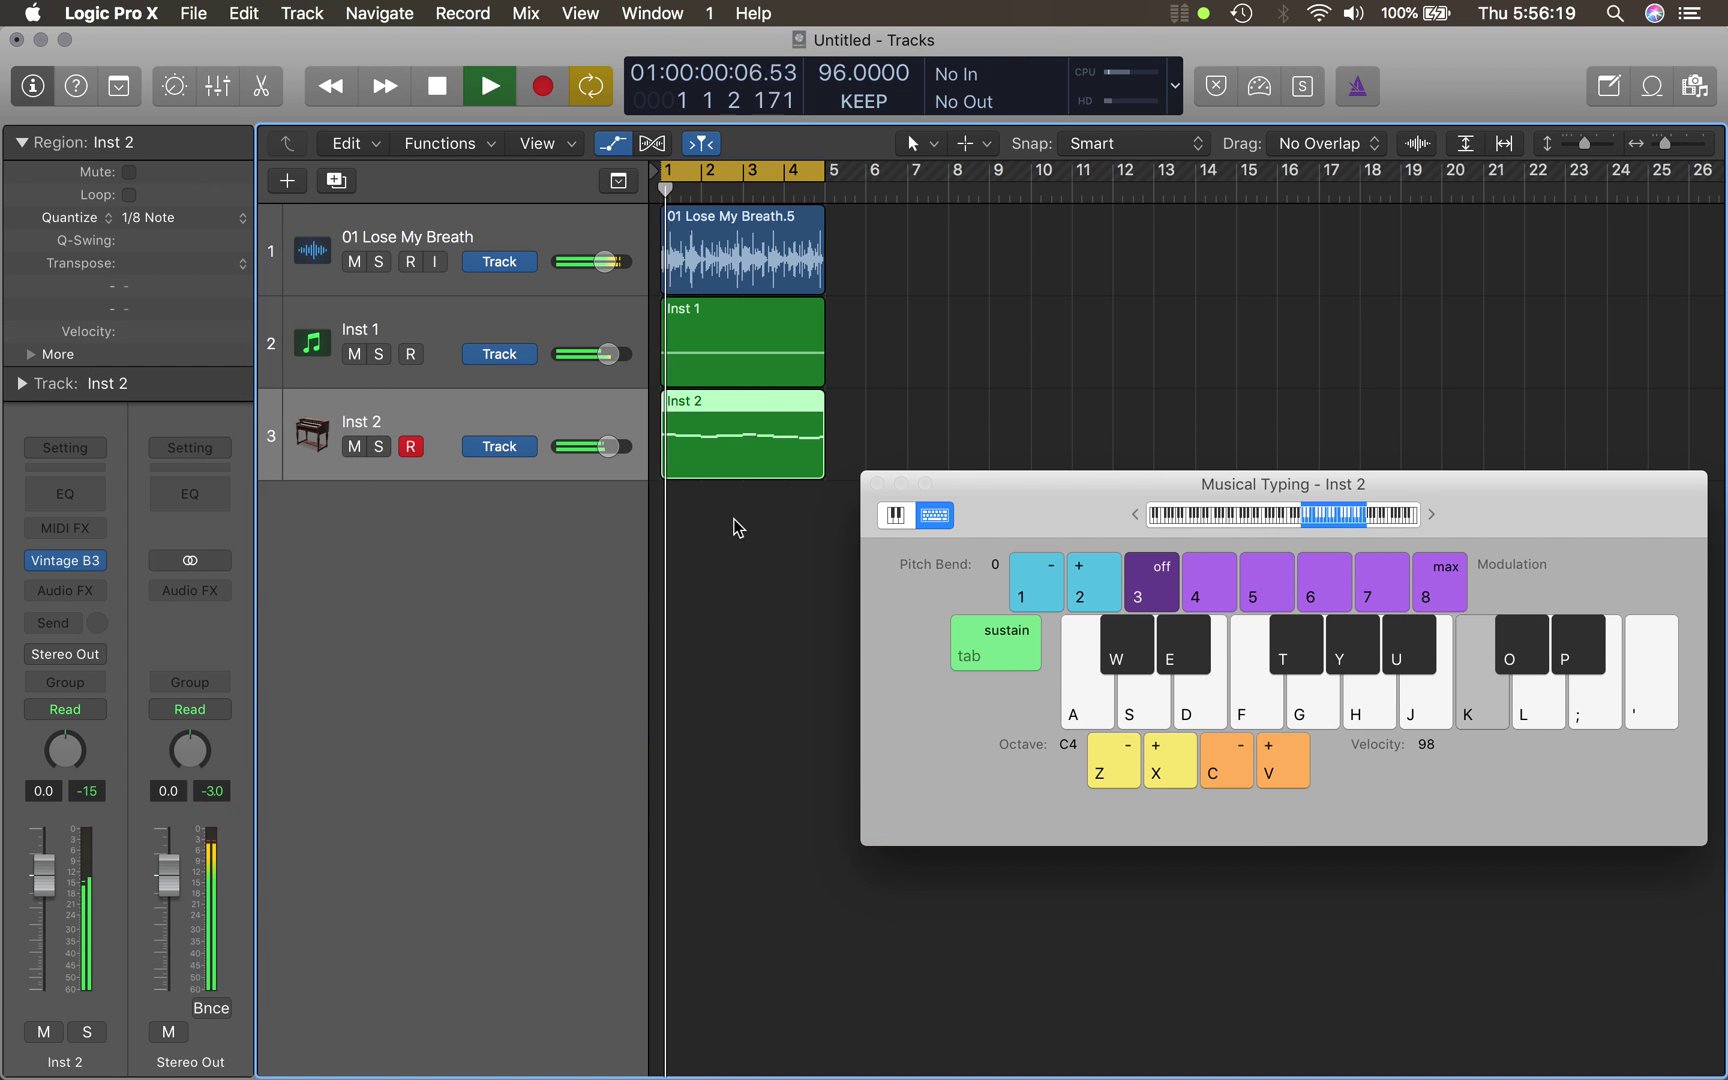
pyautogui.press('space')
# - Transpose all notes of the Inst 2 melody down one octave in the Piano Roll, comparing them with the original octave
pyautogui.doubleClick(730, 432)
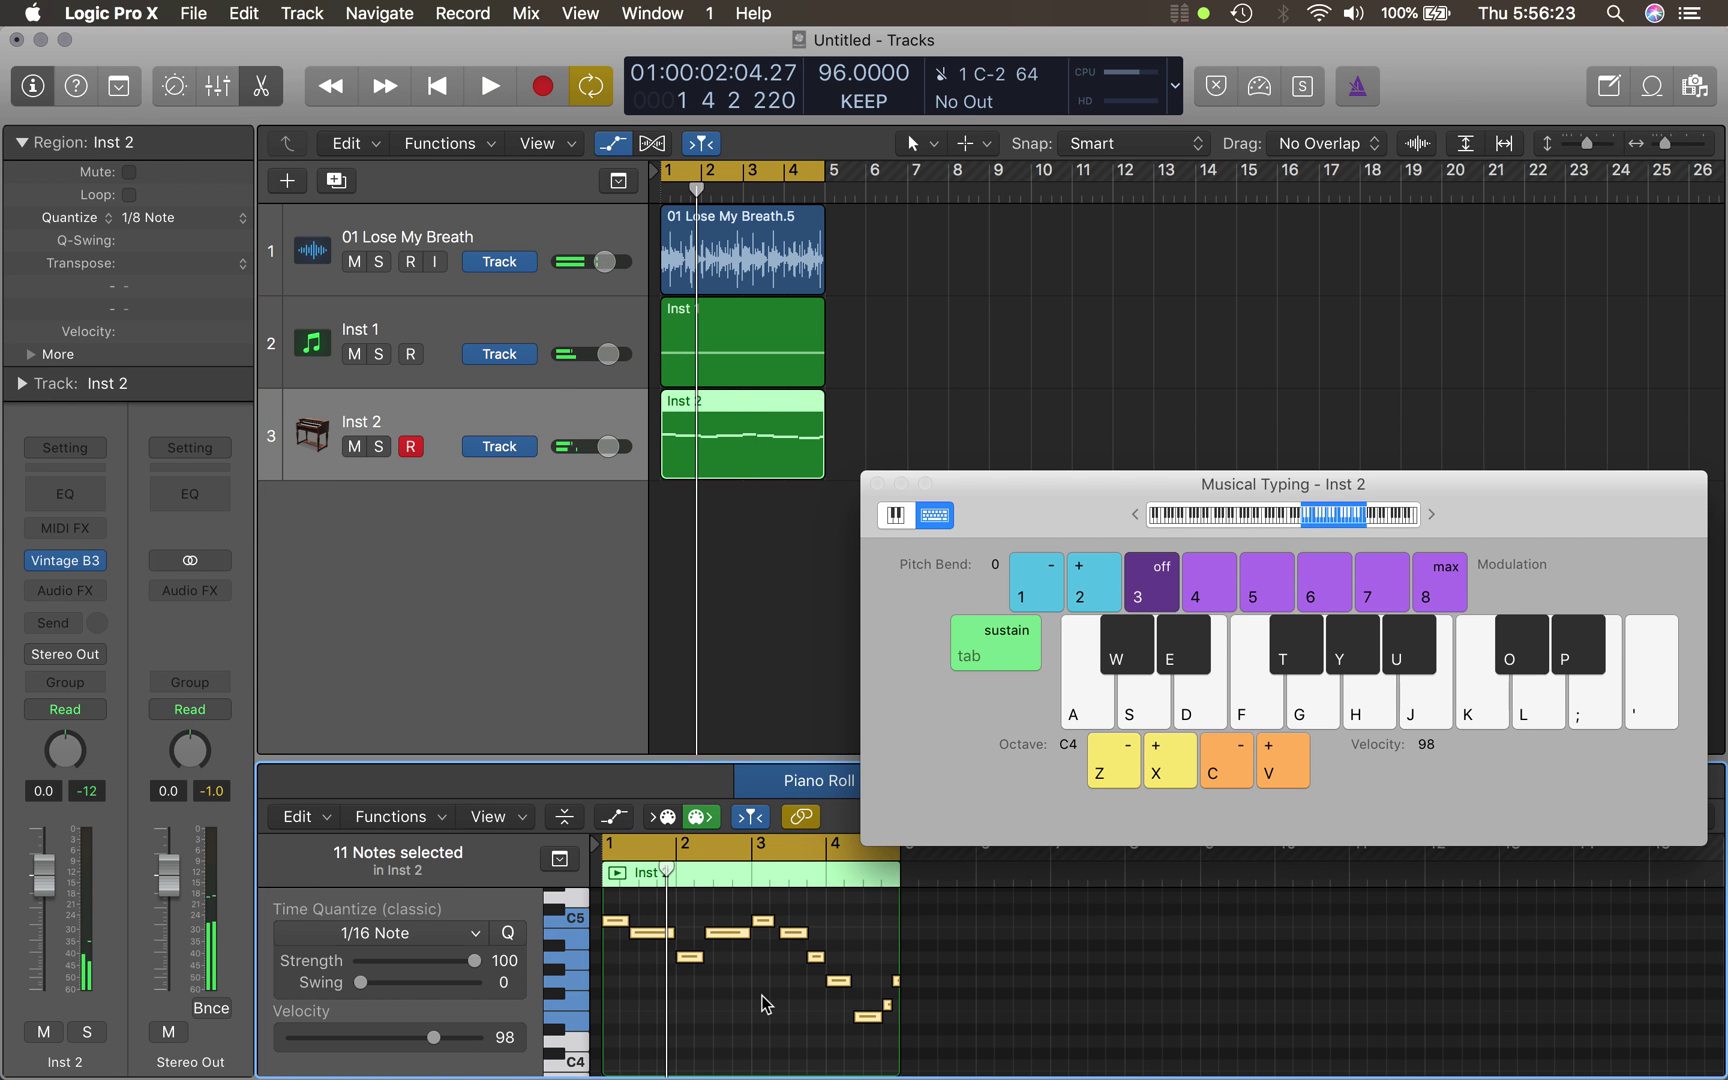
pyautogui.hotkey('alt', 'shift', 'Down')
pyautogui.scroll(-4, 800, 985)
pyautogui.click(778, 1013)
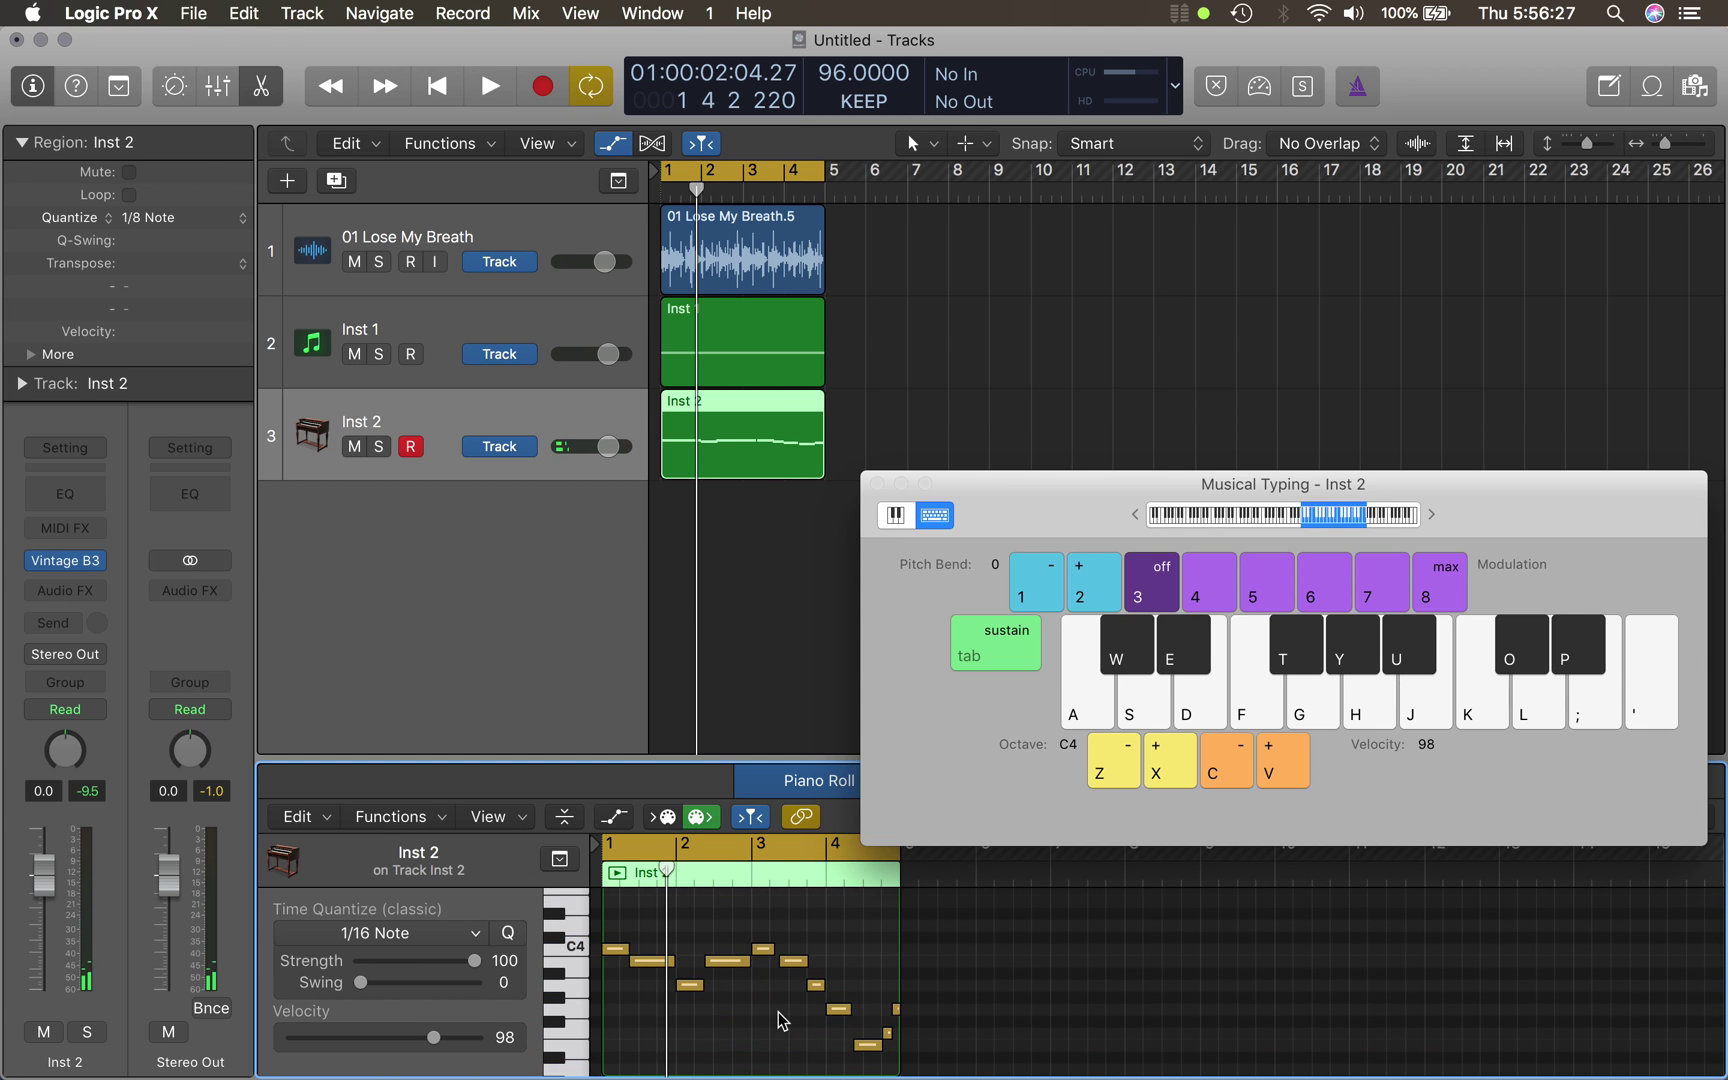
pyautogui.press('super+a')
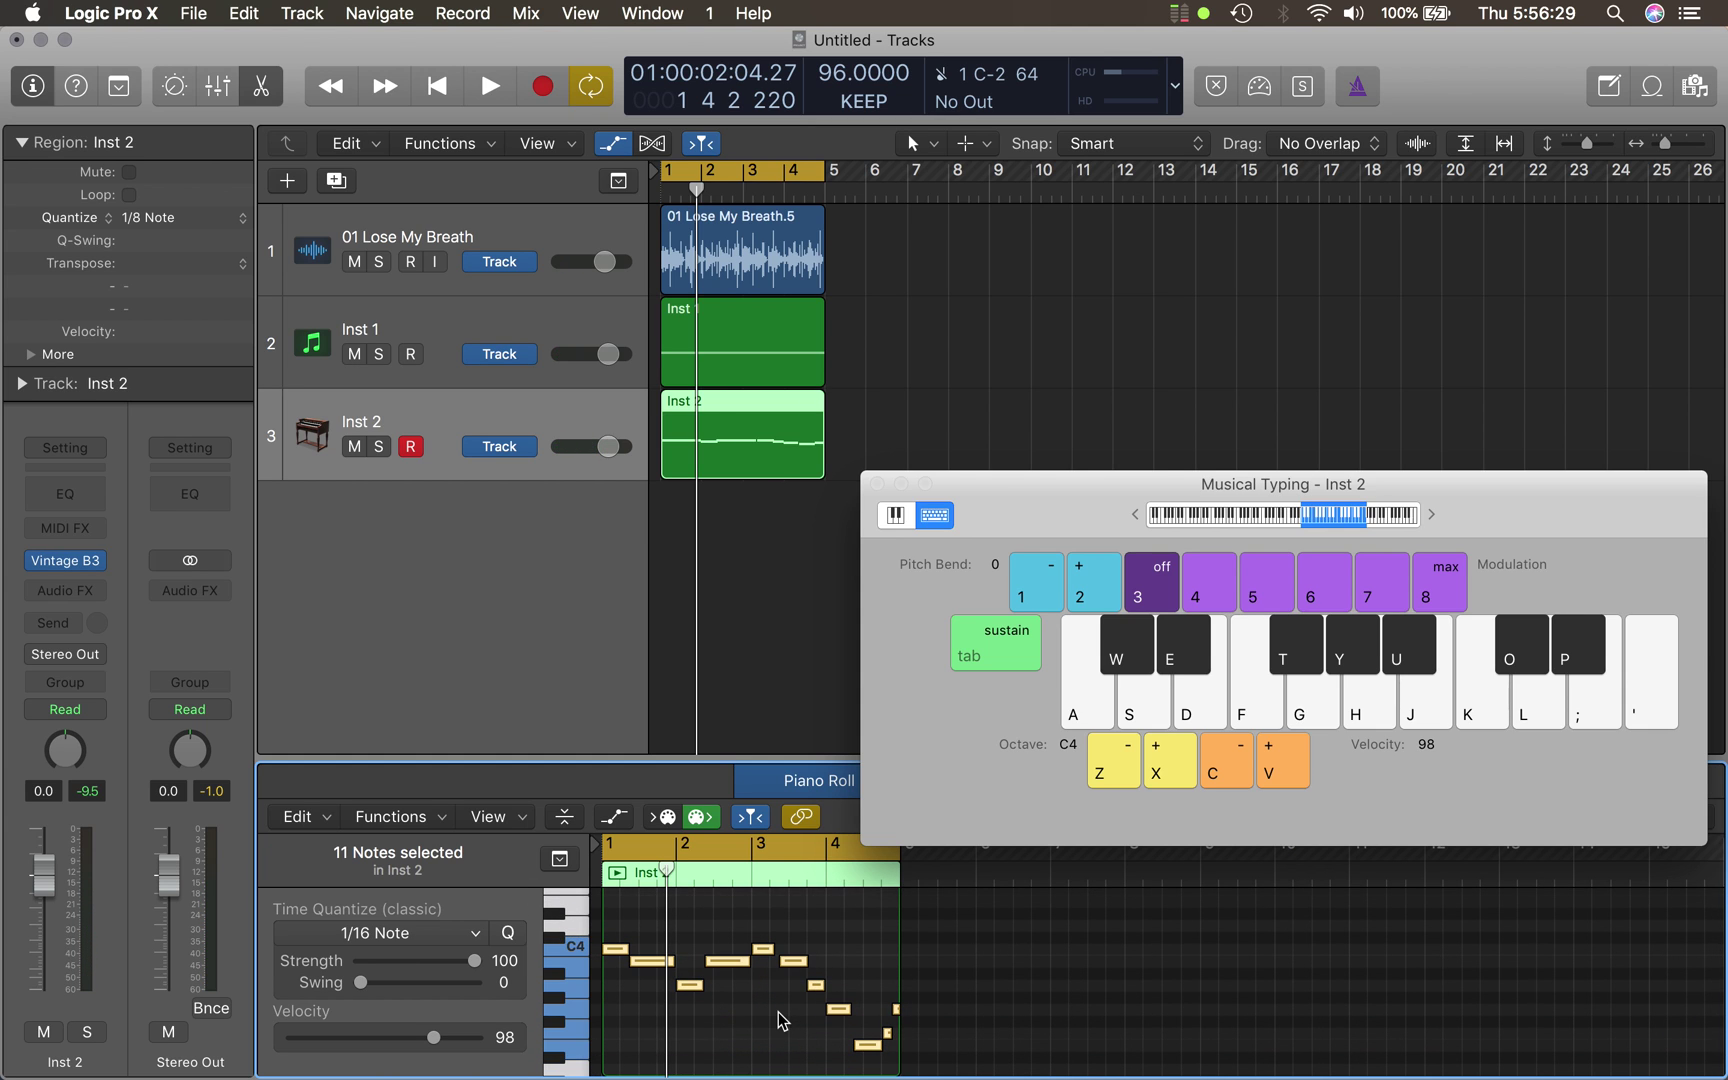
pyautogui.hotkey('alt', 'shift', 'Up')
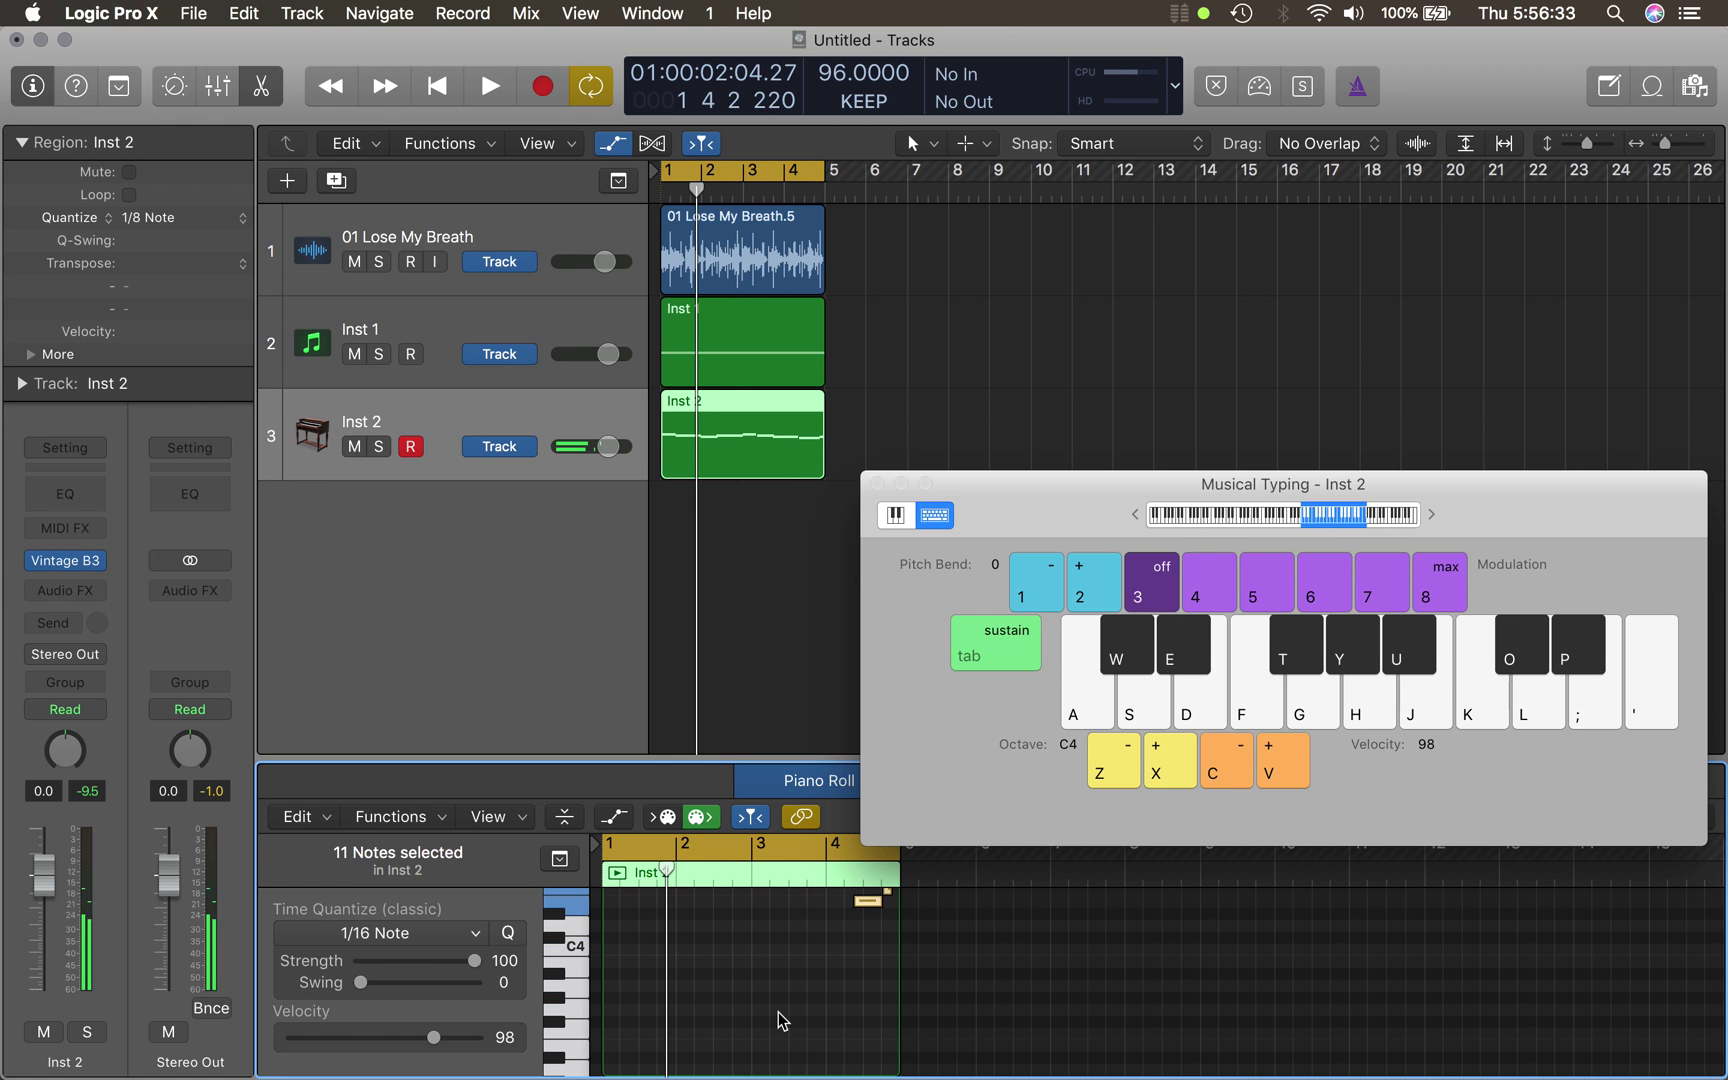
pyautogui.hotkey('alt', 'shift', 'Down')
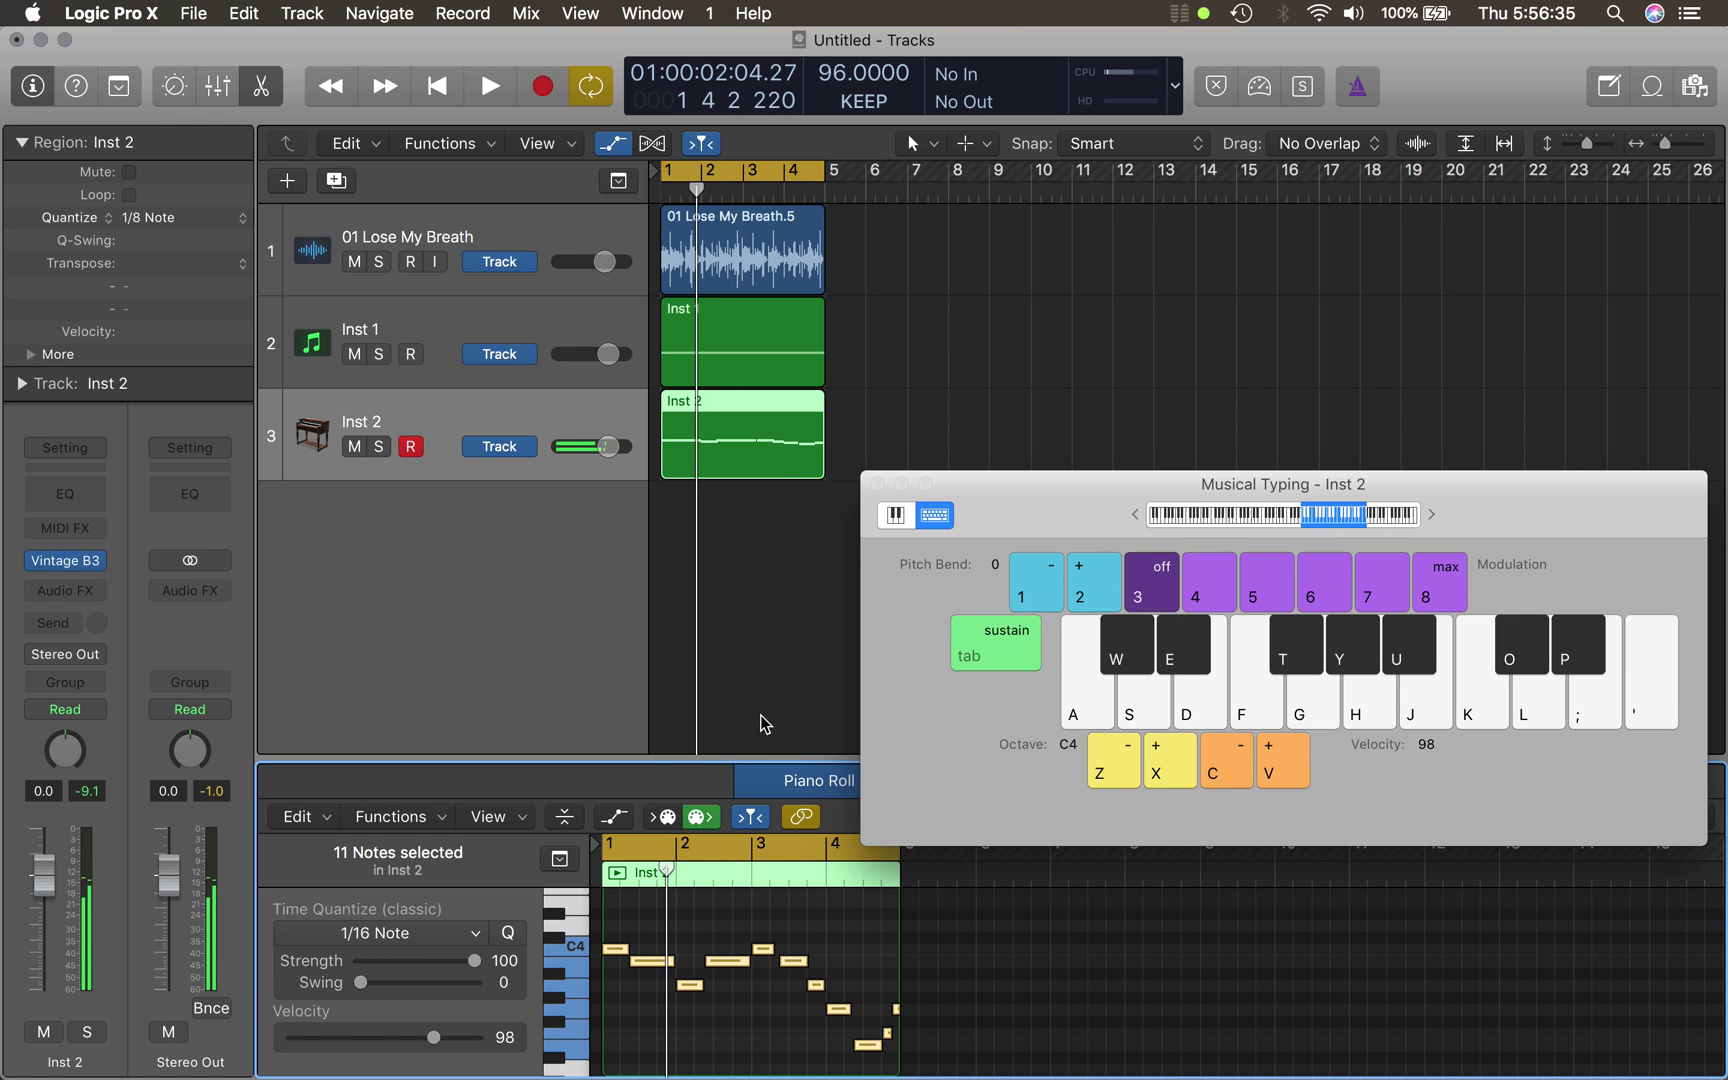
# - Play the loop and lower the Inst 2 track volume to -1.3 dB
pyautogui.press('space')
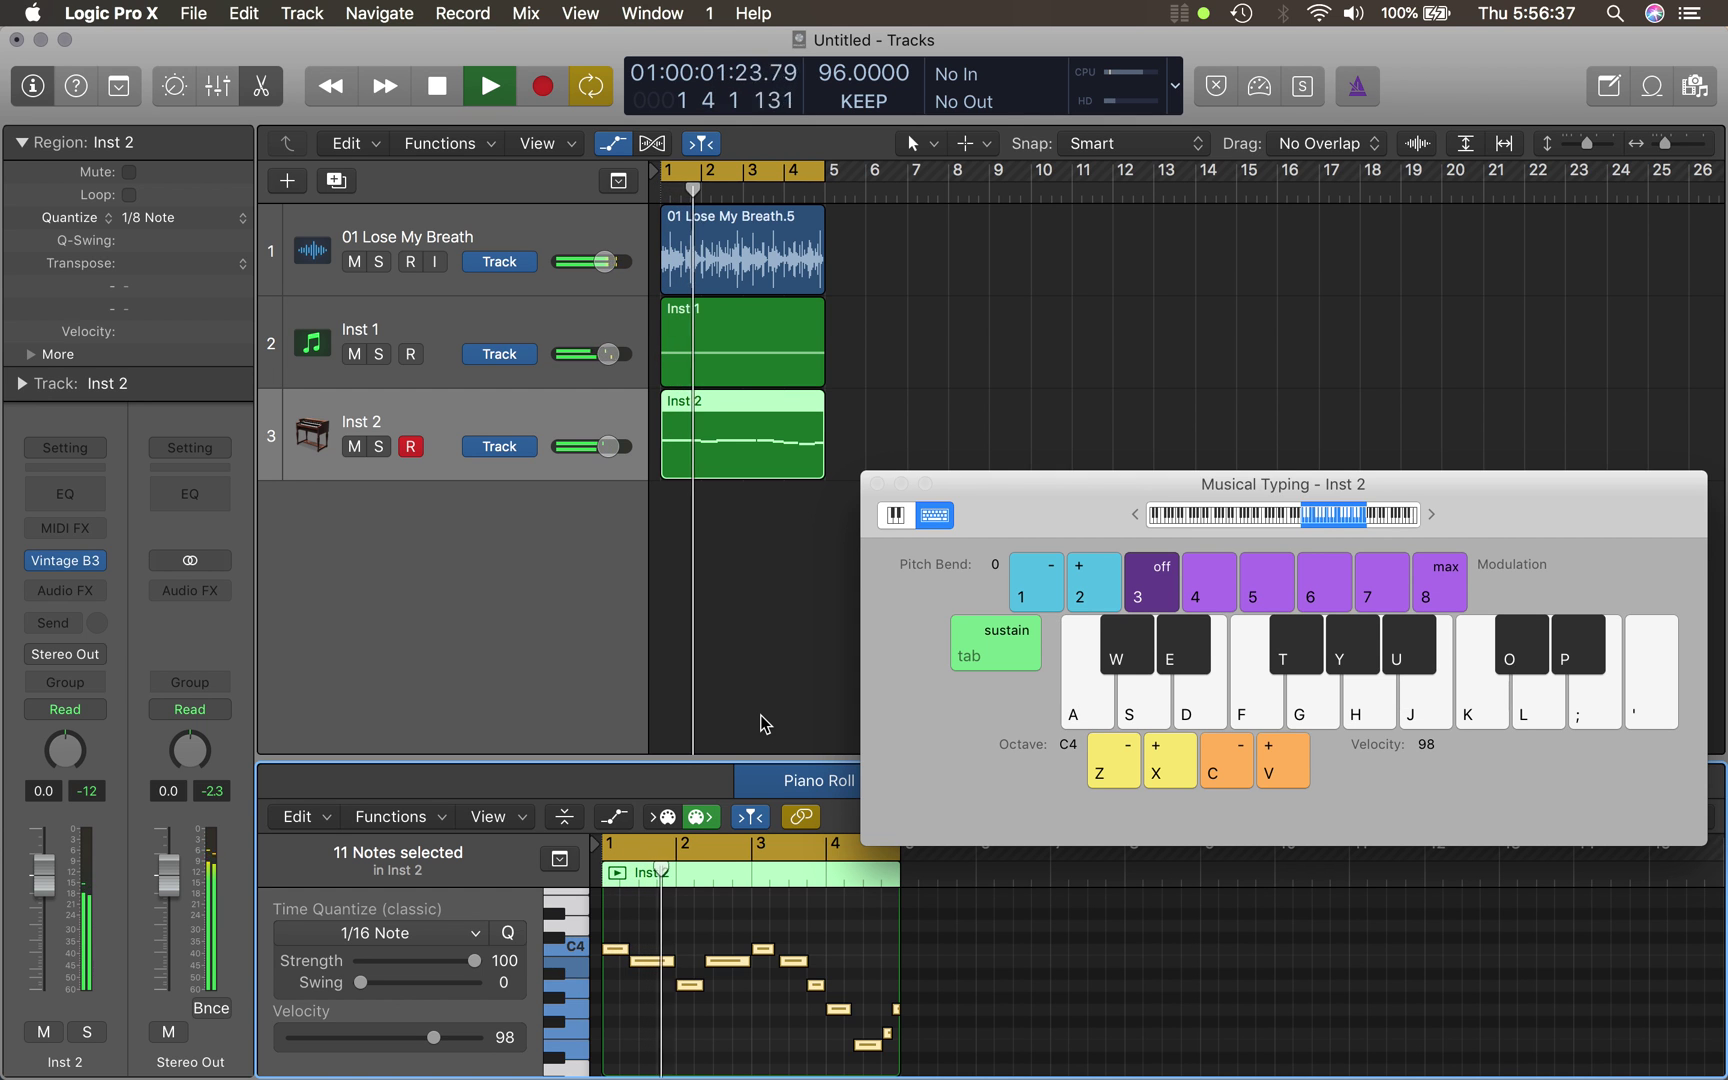
pyautogui.moveTo(610, 456); pyautogui.dragTo(603, 456)
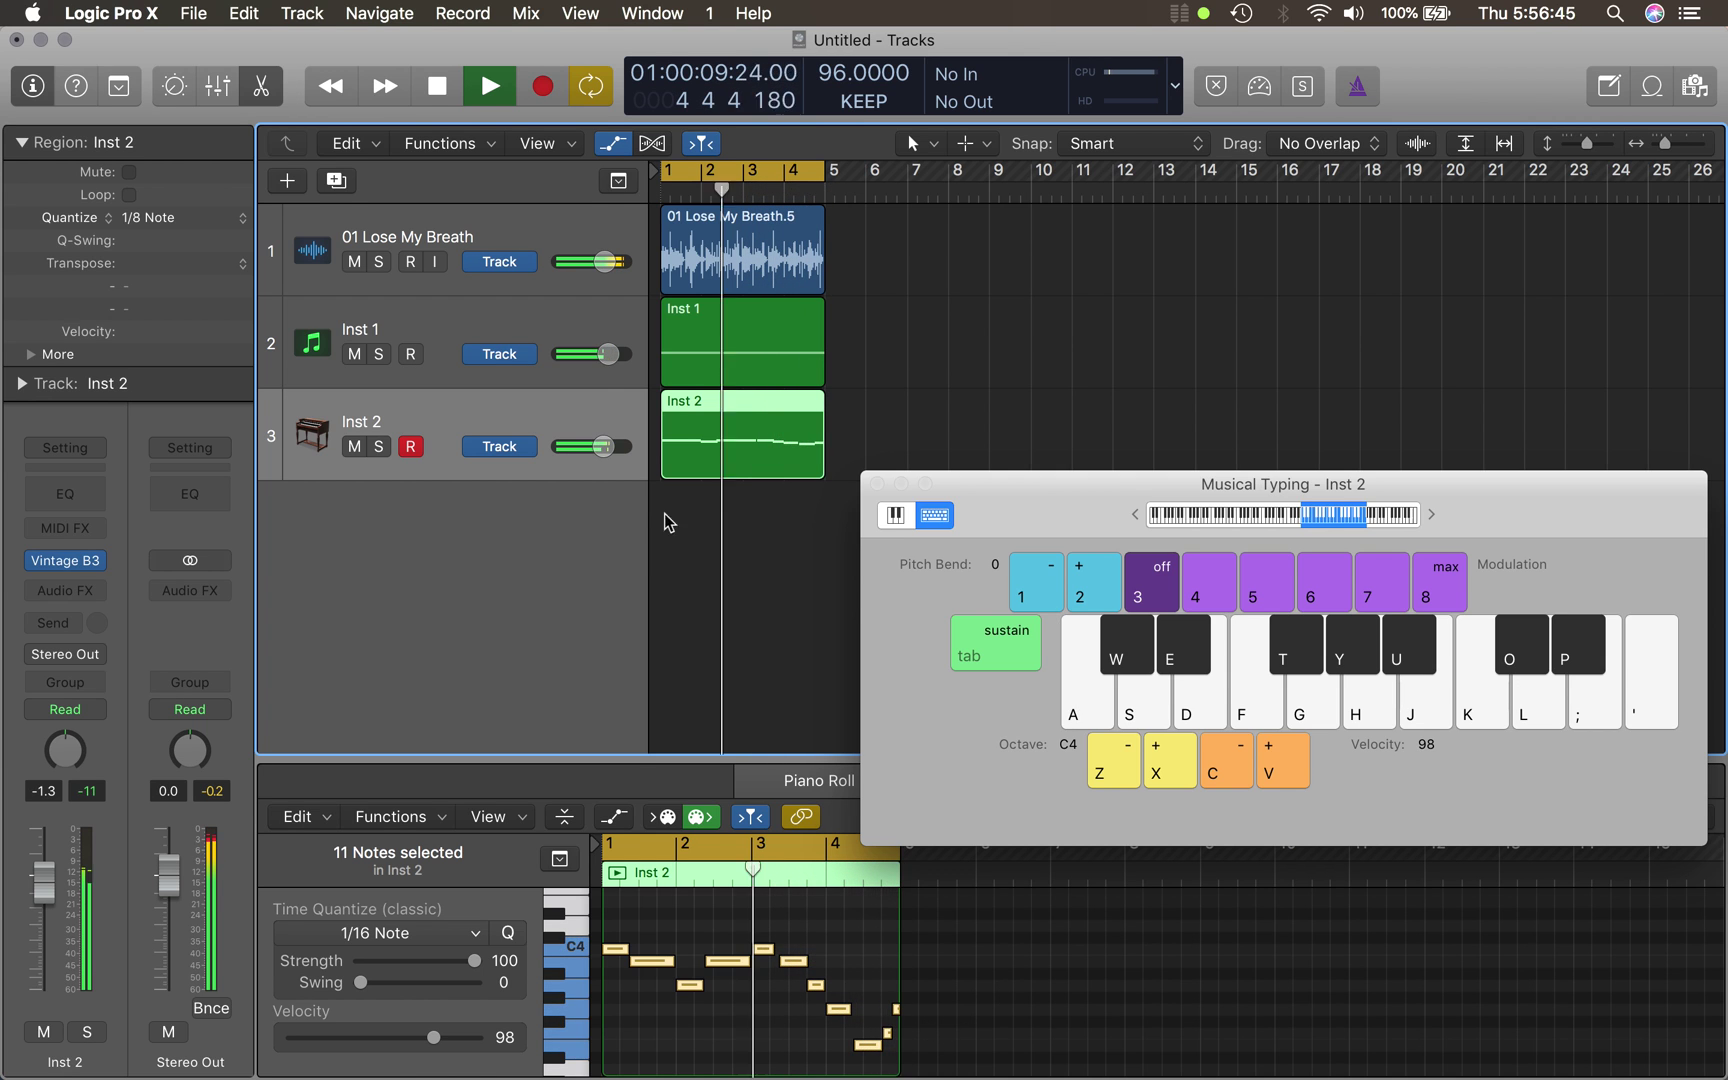
pyautogui.press('space')
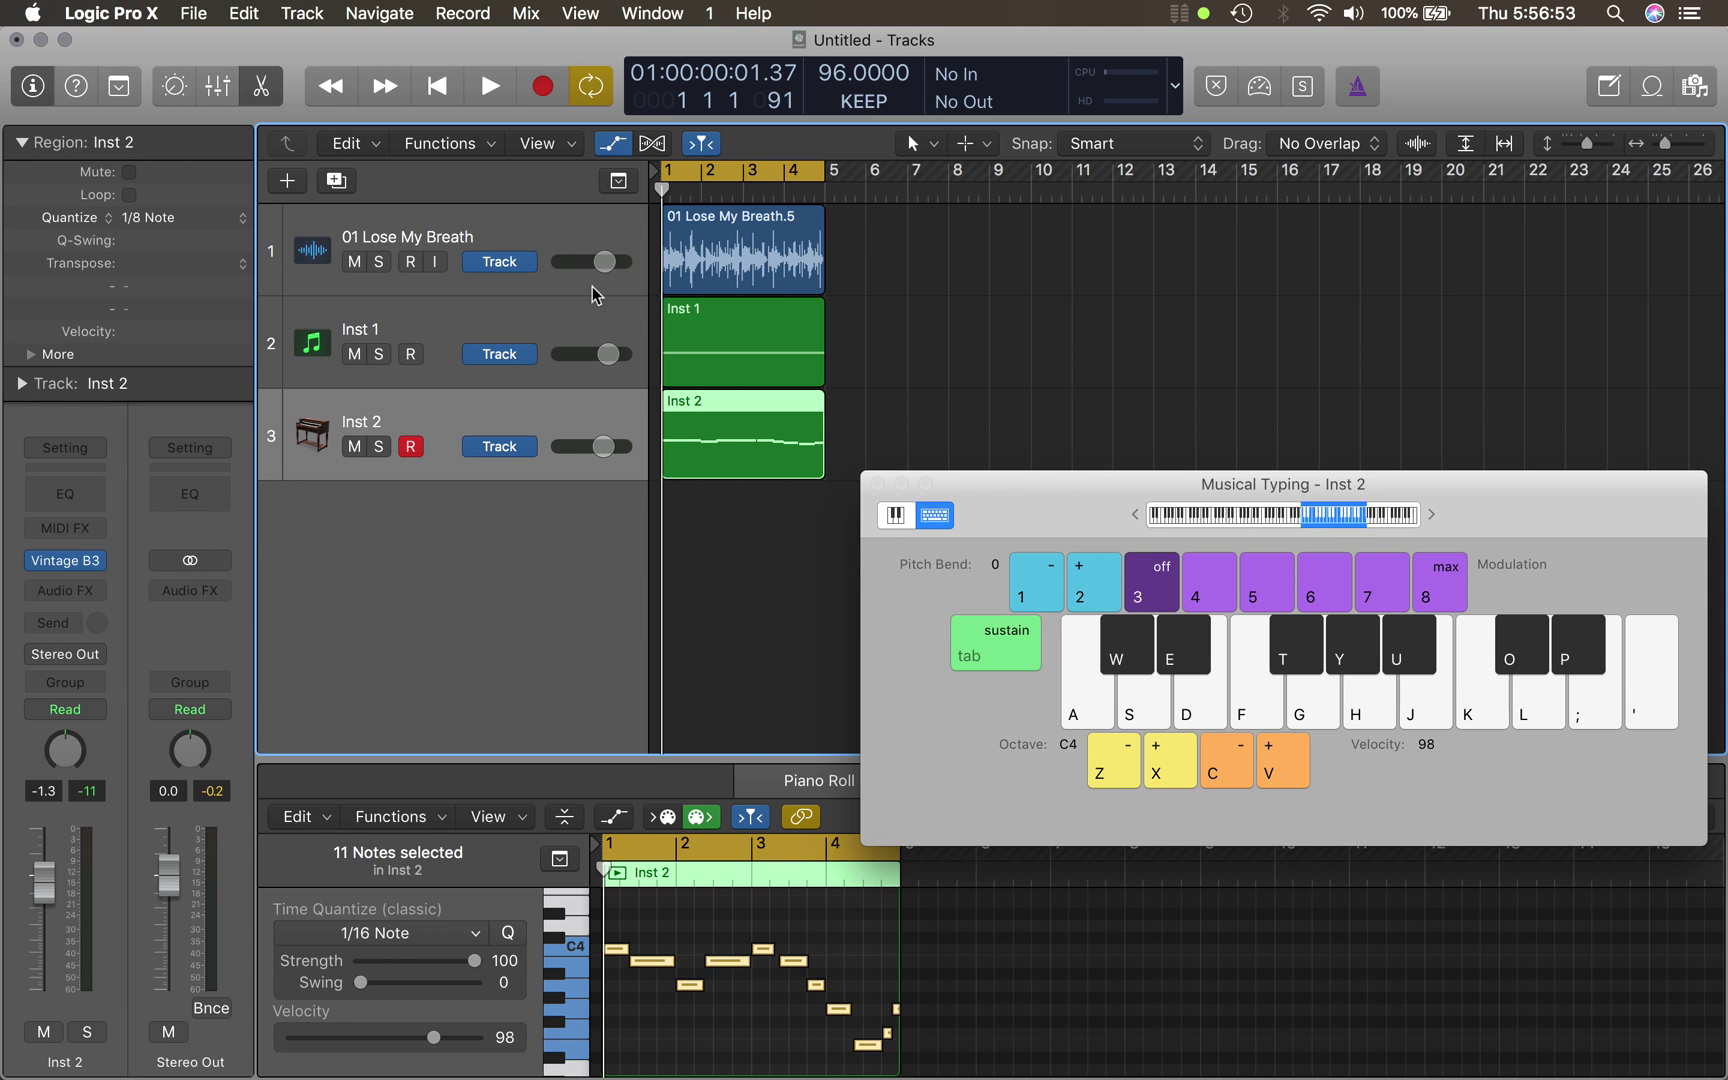
# - Review the 01 Lose My Breath and Inst 1 tracks one after the other, followed by the 01 Lose My Breath.5 audio region
pyautogui.click(554, 244)
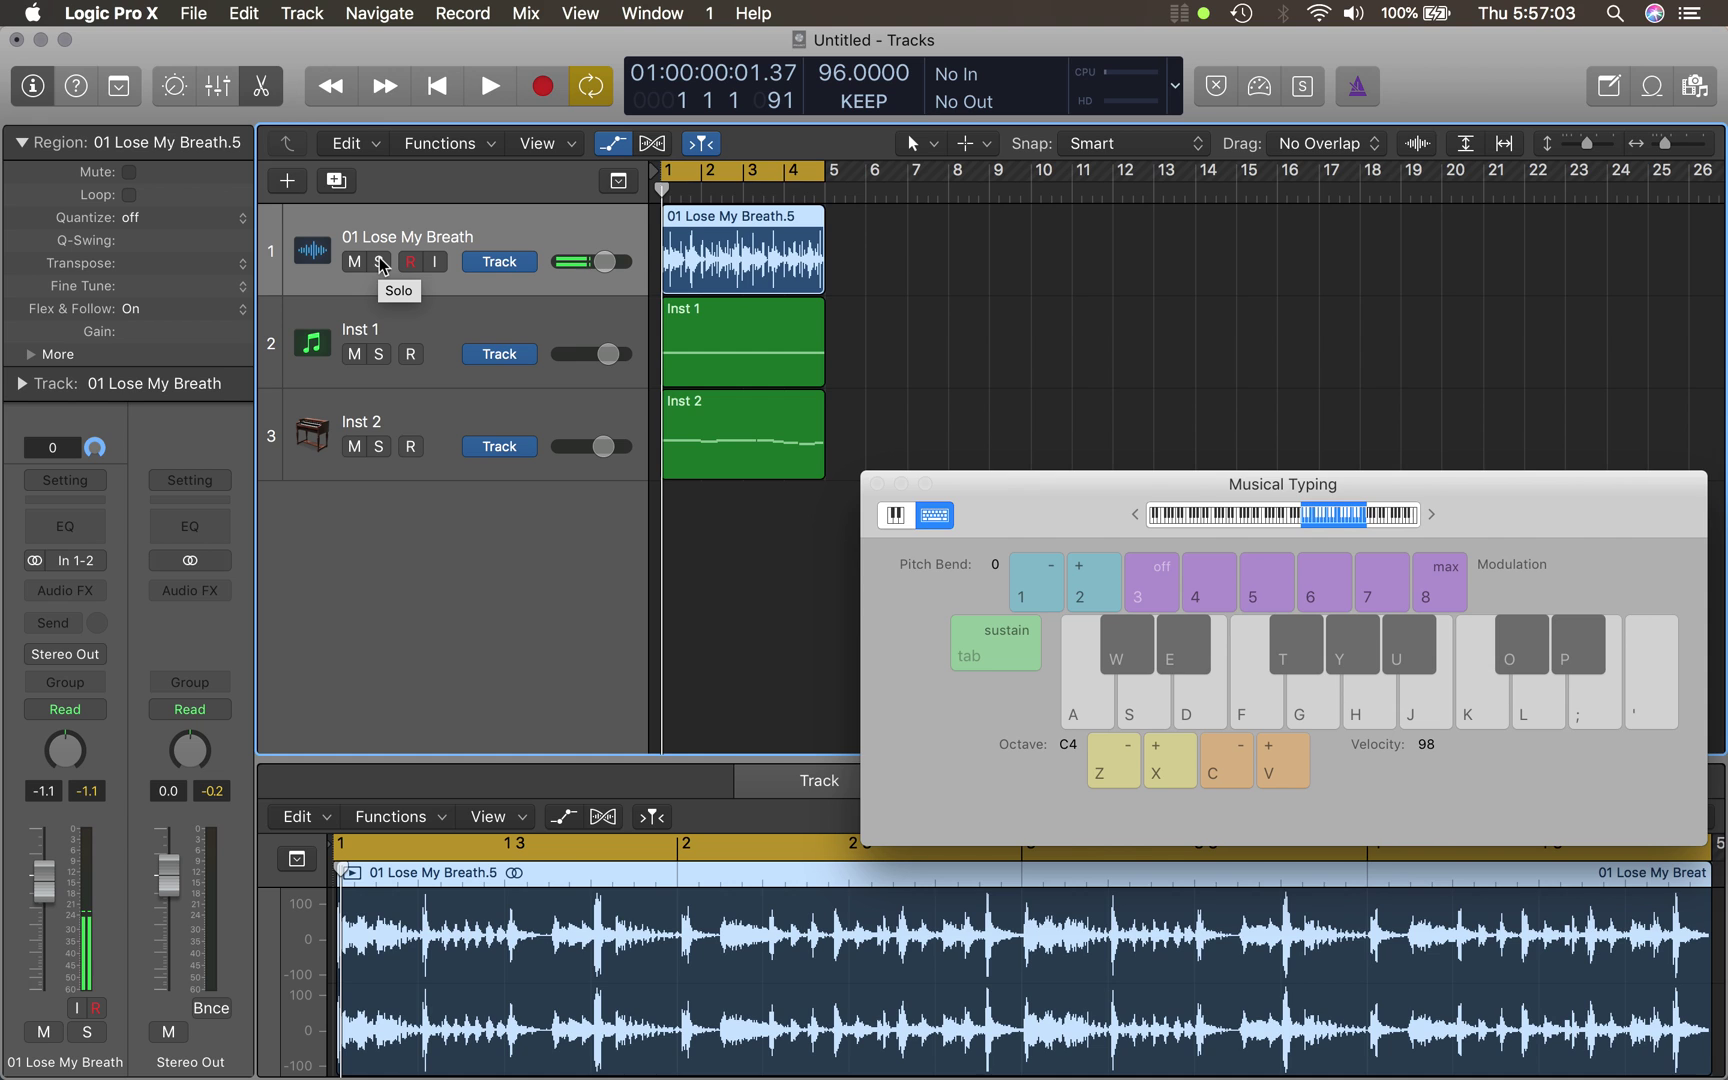
pyautogui.click(428, 323)
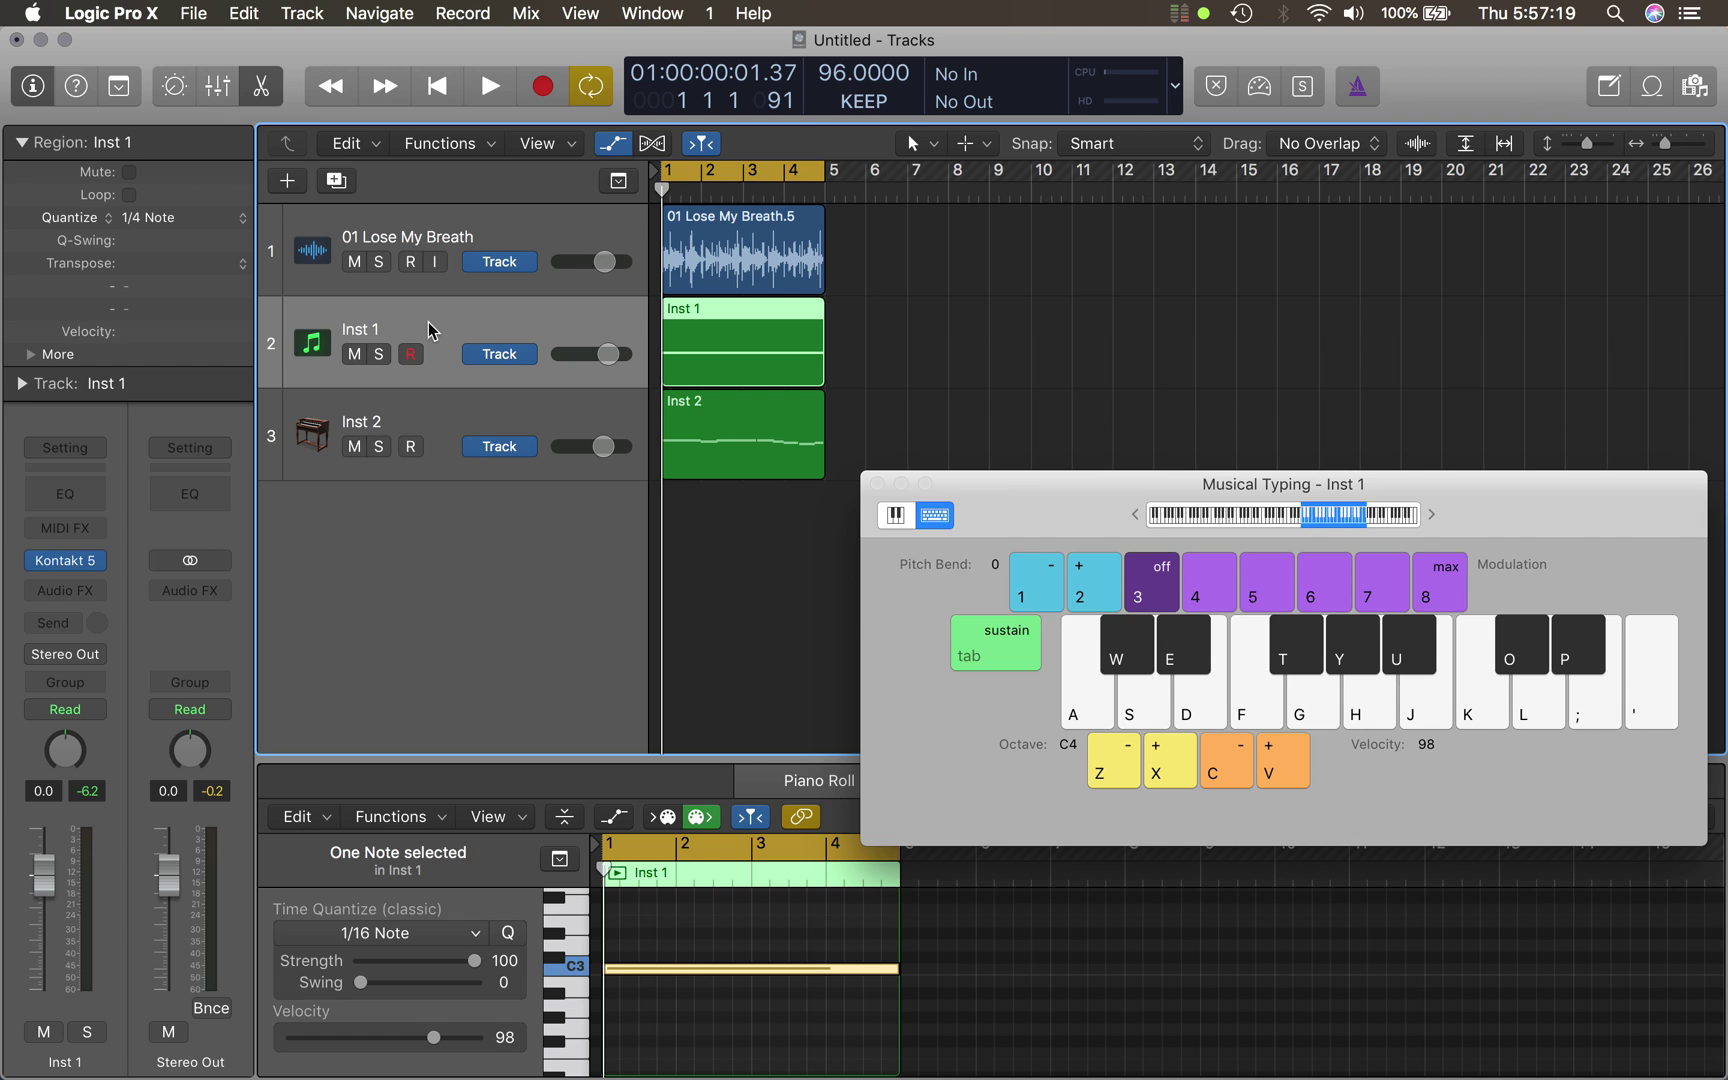
pyautogui.click(765, 238)
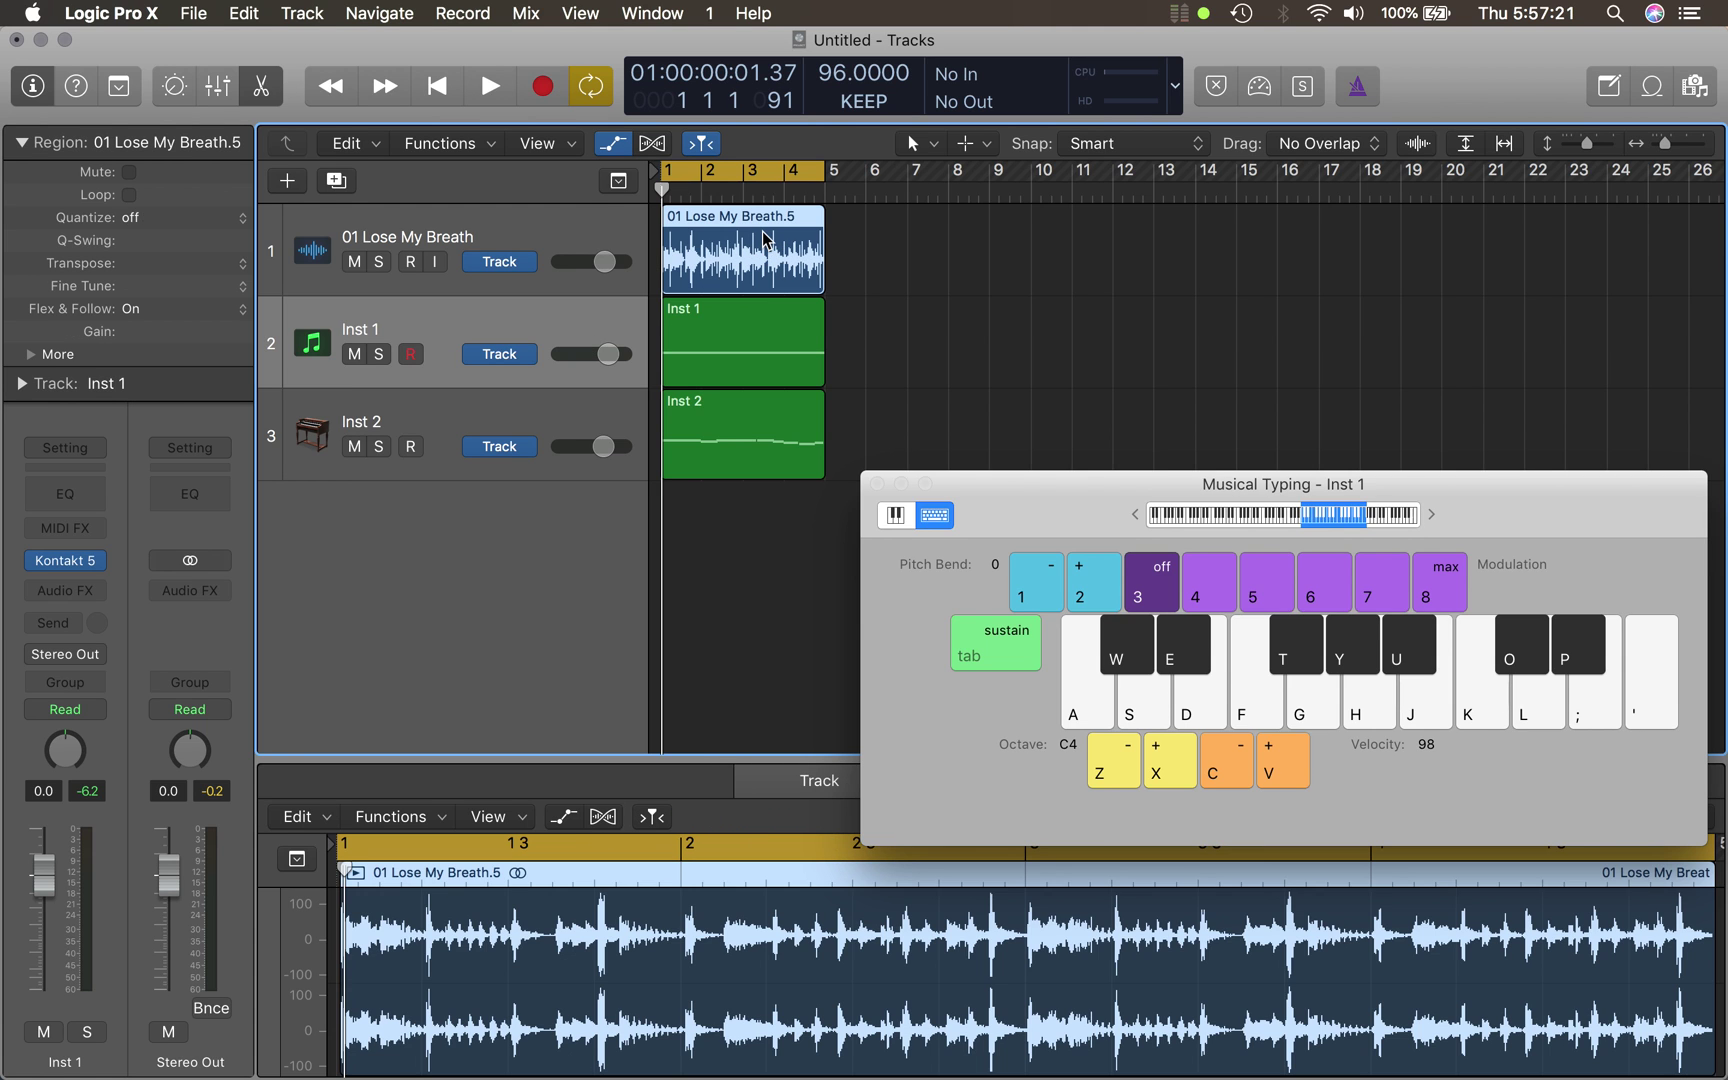